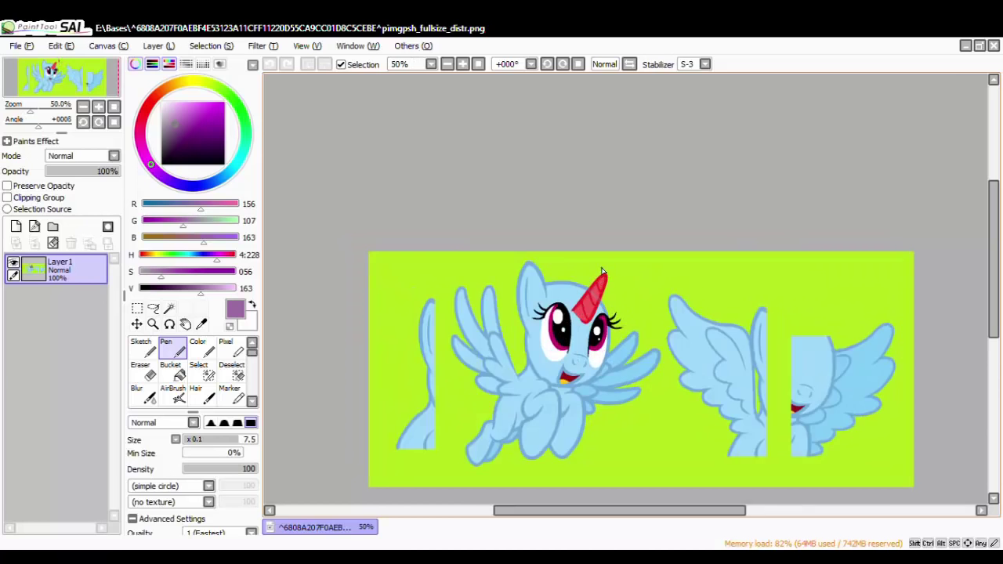
Examine the pony base image as a whole and up close around the head, ear and horn.
scroll(589, 301, "down", 3)
scroll(589, 304, "down", 4)
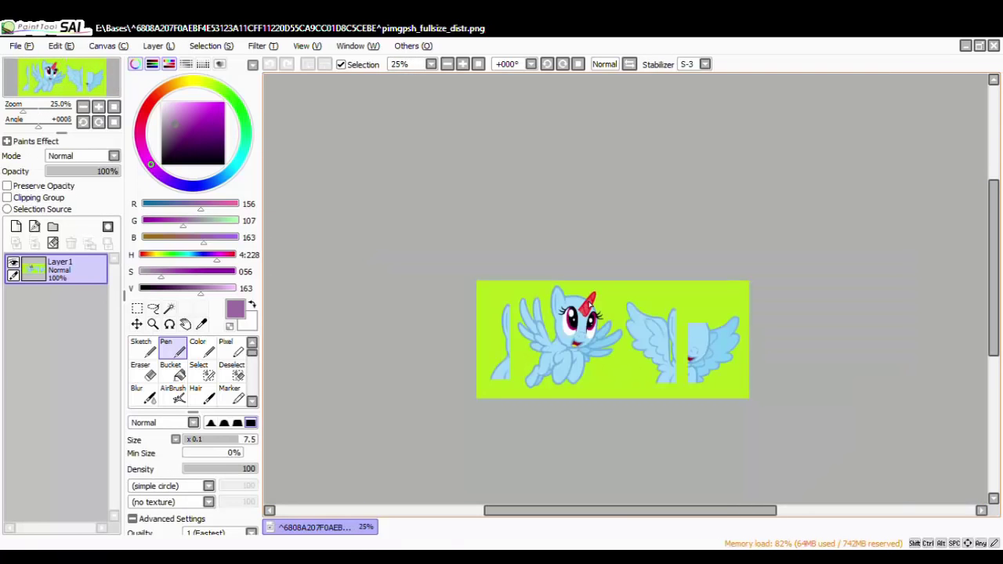
scroll(589, 305, "up", 4)
scroll(584, 313, "down", 3)
scroll(580, 321, "up", 1)
scroll(577, 337, "up", 1)
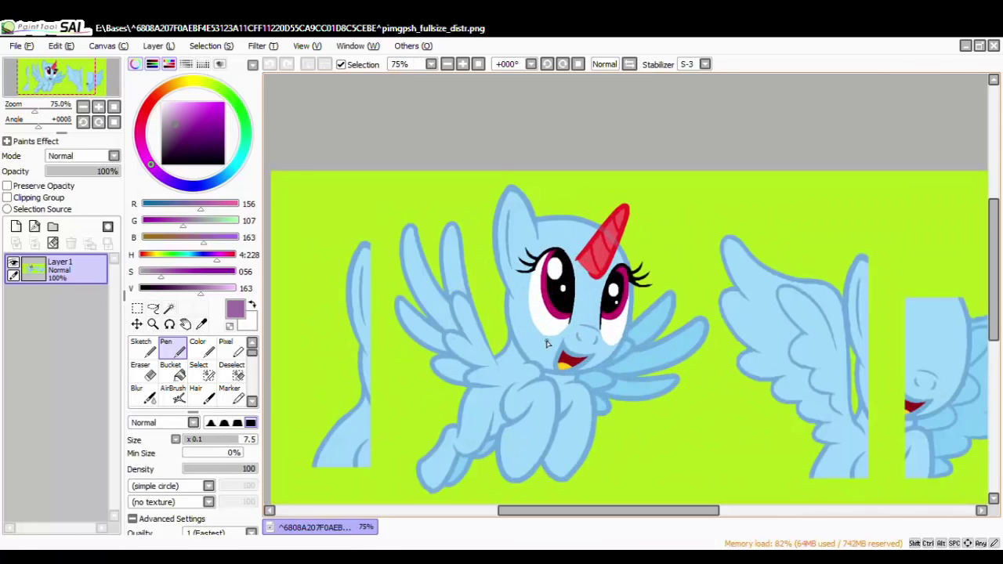
scroll(564, 338, "down", 3)
scroll(544, 341, "up", 3)
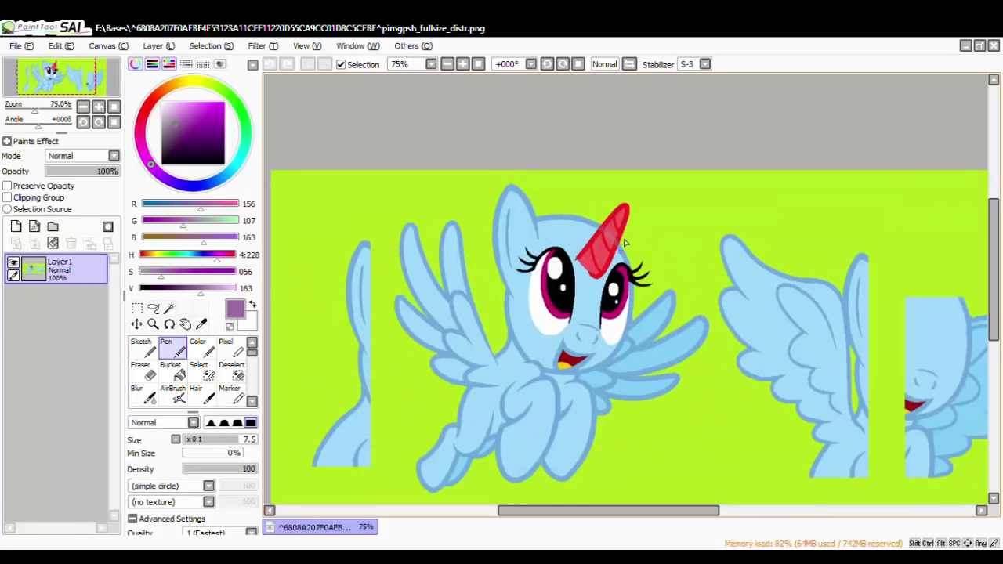
scroll(546, 215, "down", 4)
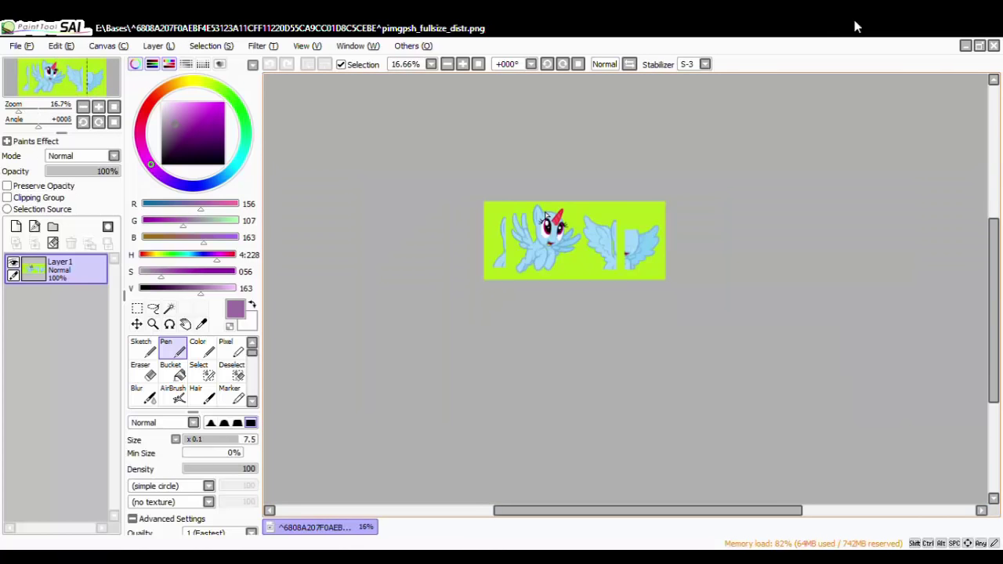
scroll(546, 210, "up", 3)
scroll(546, 211, "up", 3)
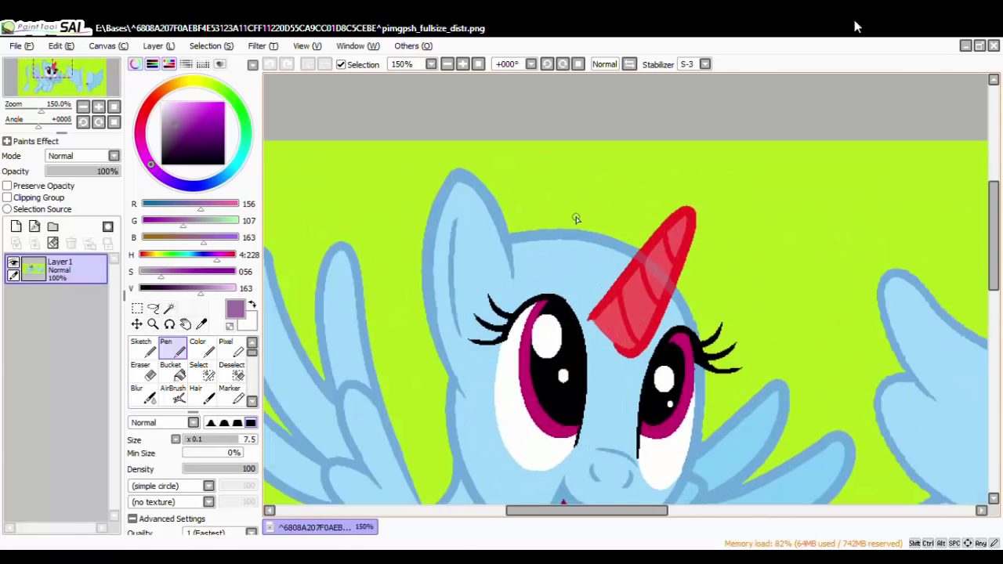
scroll(575, 220, "down", 2)
scroll(575, 224, "up", 2)
scroll(583, 235, "down", 2)
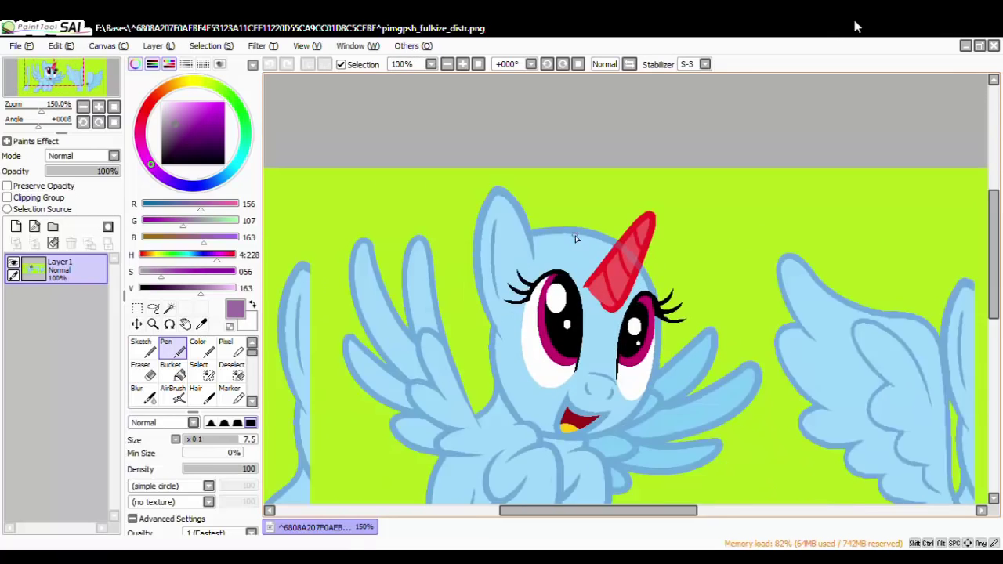
scroll(590, 269, "up", 1)
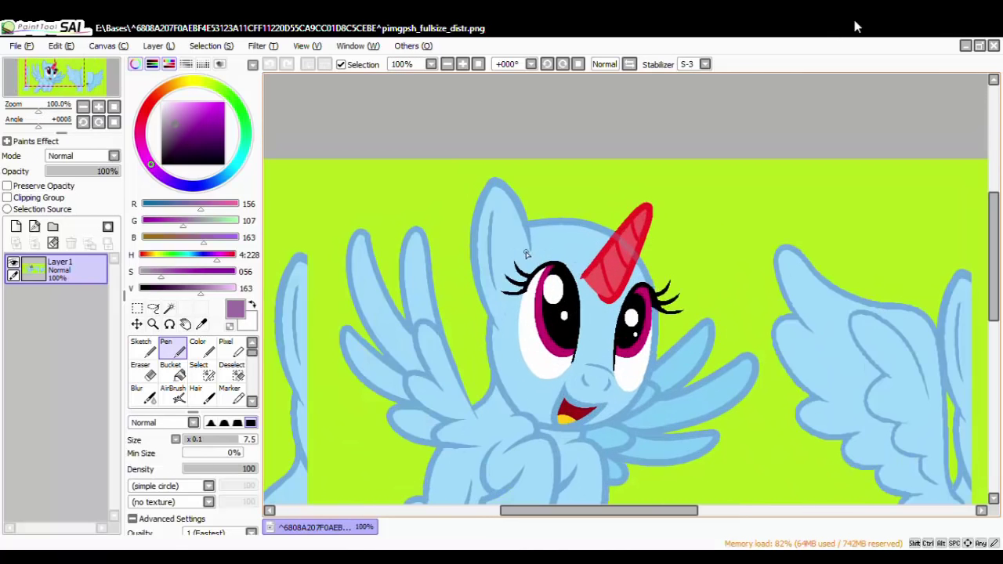
scroll(497, 204, "up", 1)
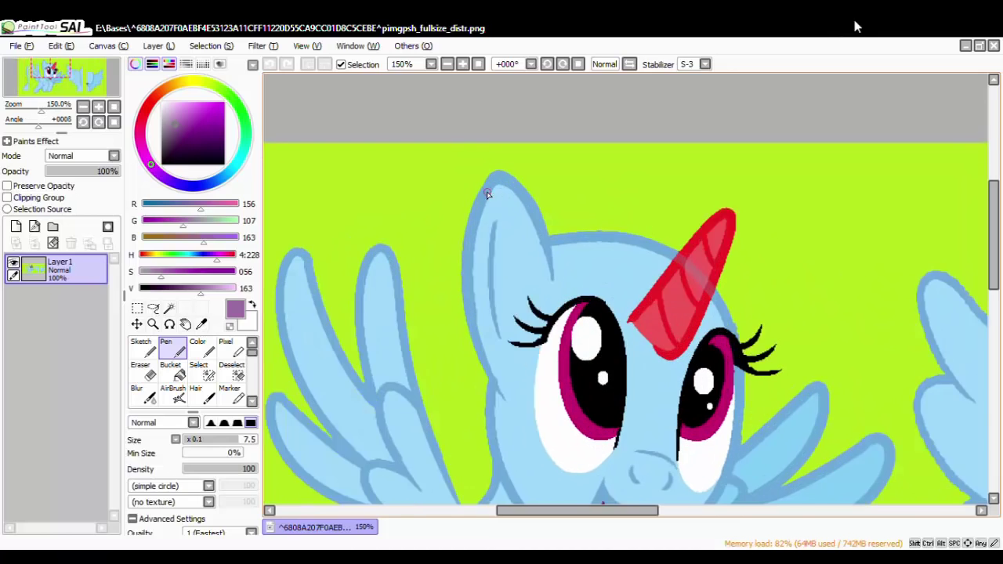
left_click(503, 397)
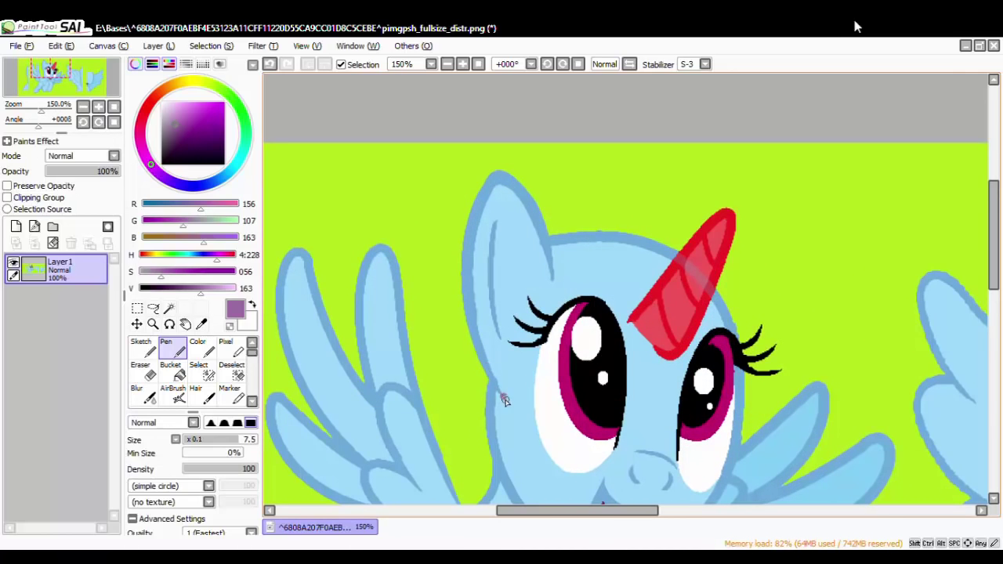
key("ctrl+z")
left_click_drag(503, 396, 502, 391)
key("ctrl+z")
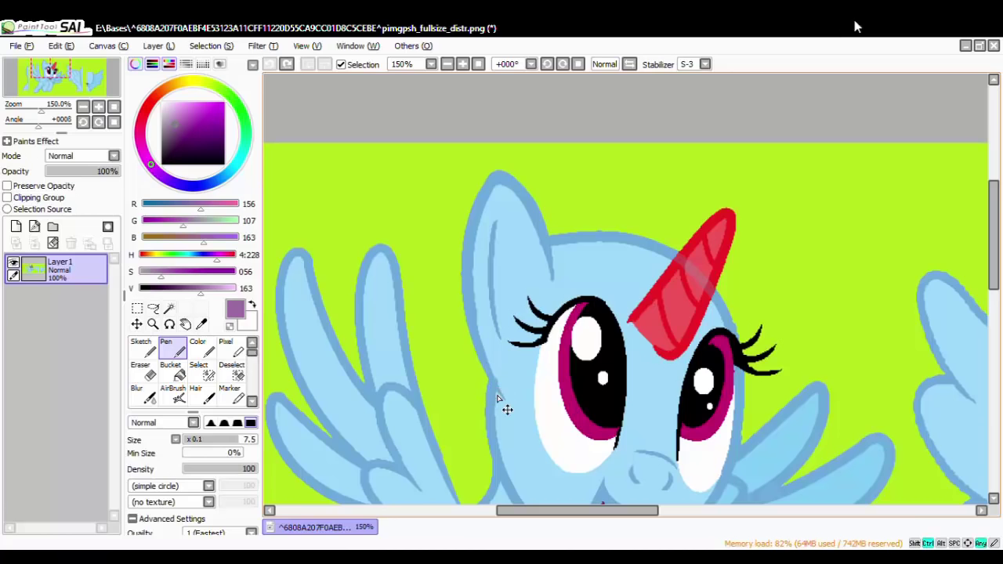
Add a linework layer and trace the outer outline of the pony's ear with a purple size 10 Curve stroke.
left_click(33, 226)
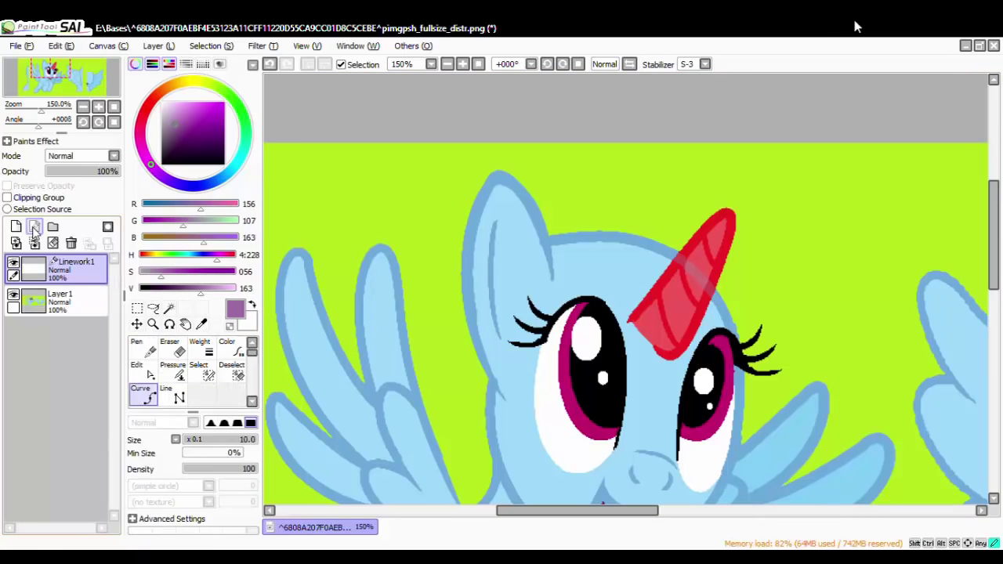
left_click(505, 401)
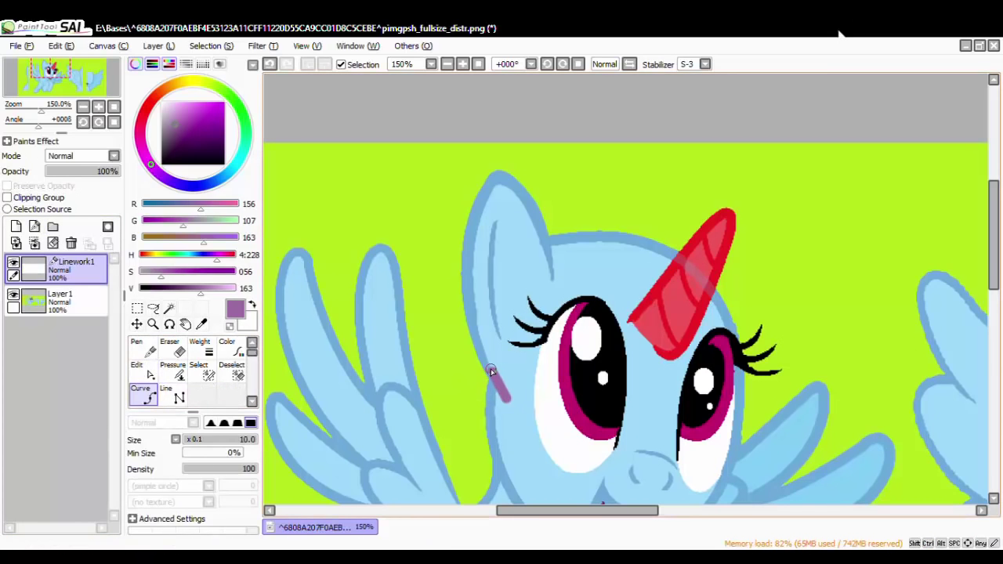
left_click(464, 307)
left_click(465, 243)
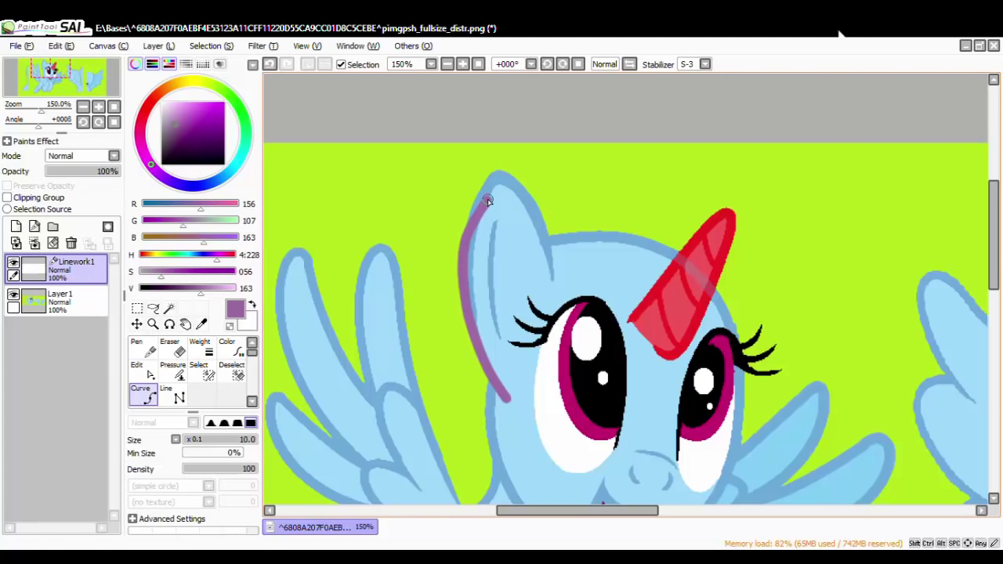
left_click(495, 173)
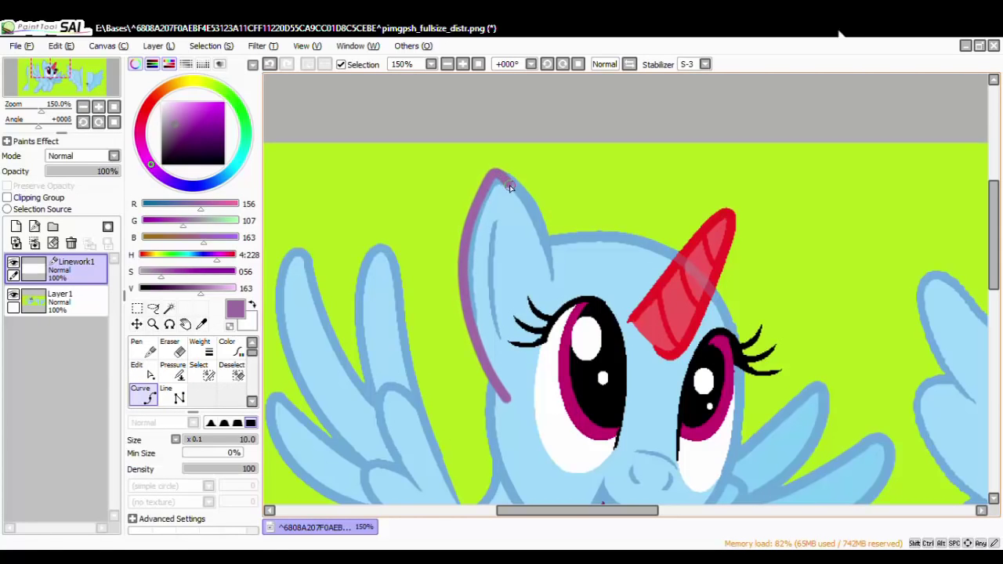
double_click(553, 276)
Edit the outer ear stroke by nudging the control point on its lower outer side slightly outward and up.
scroll(605, 295, "down", 3)
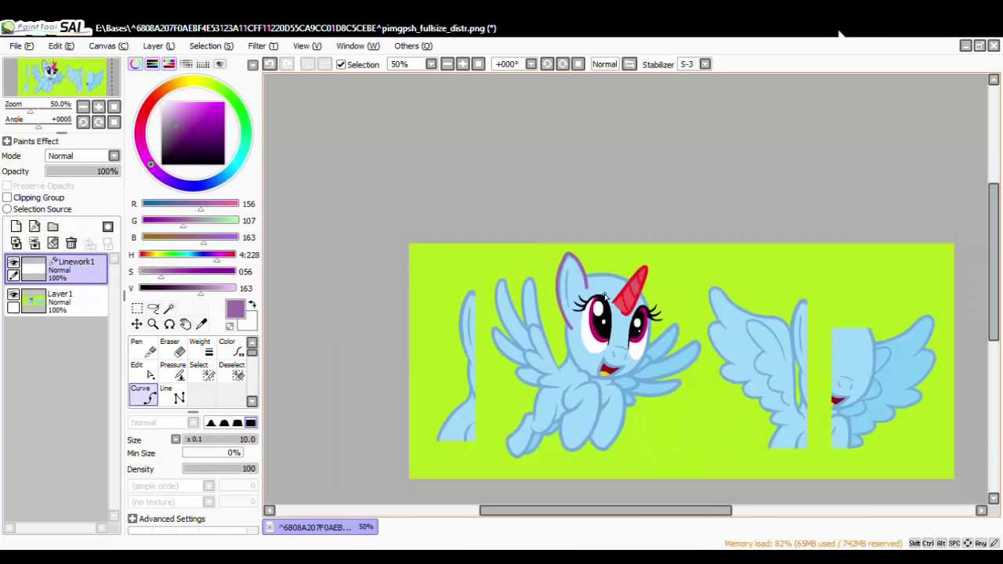
scroll(602, 284, "up", 4)
left_click(151, 372)
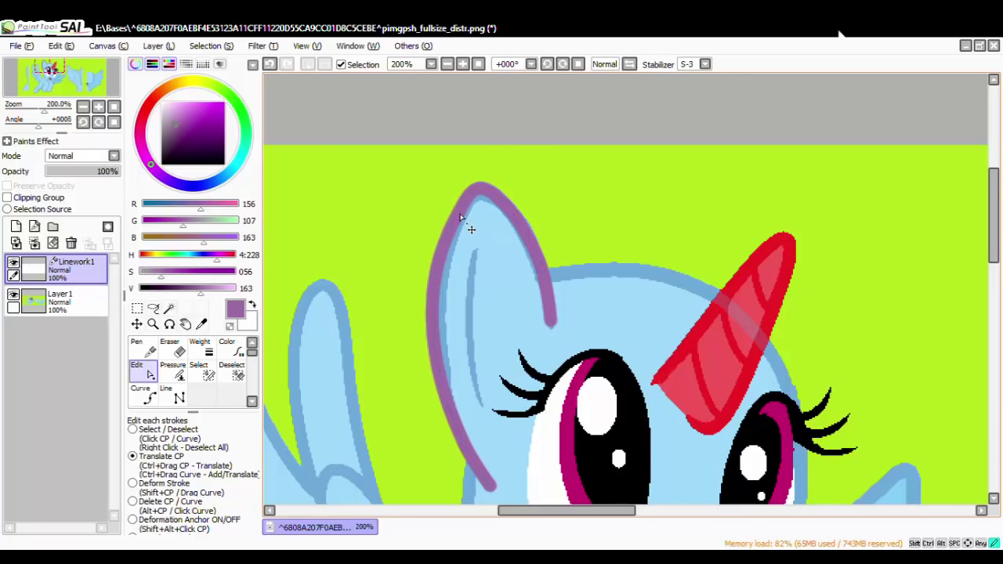
scroll(588, 368, "down", 6)
scroll(603, 398, "up", 3)
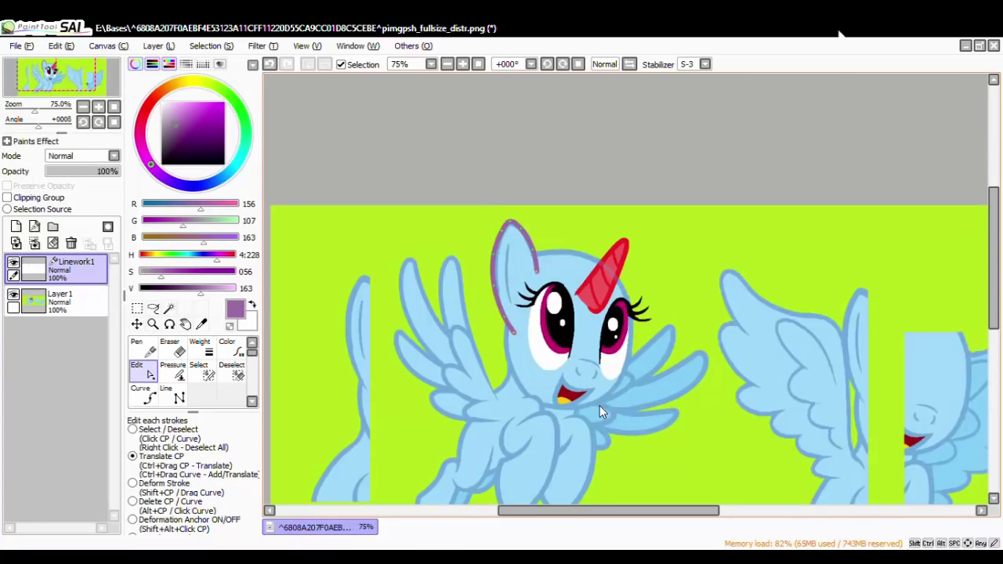
scroll(600, 408, "down", 2)
scroll(604, 424, "up", 3)
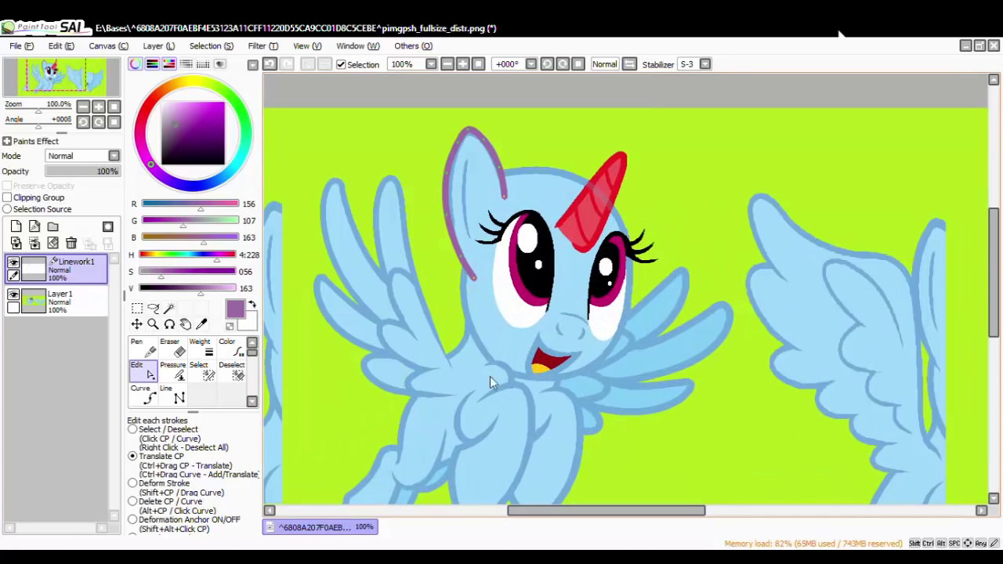
scroll(590, 182, "down", 2)
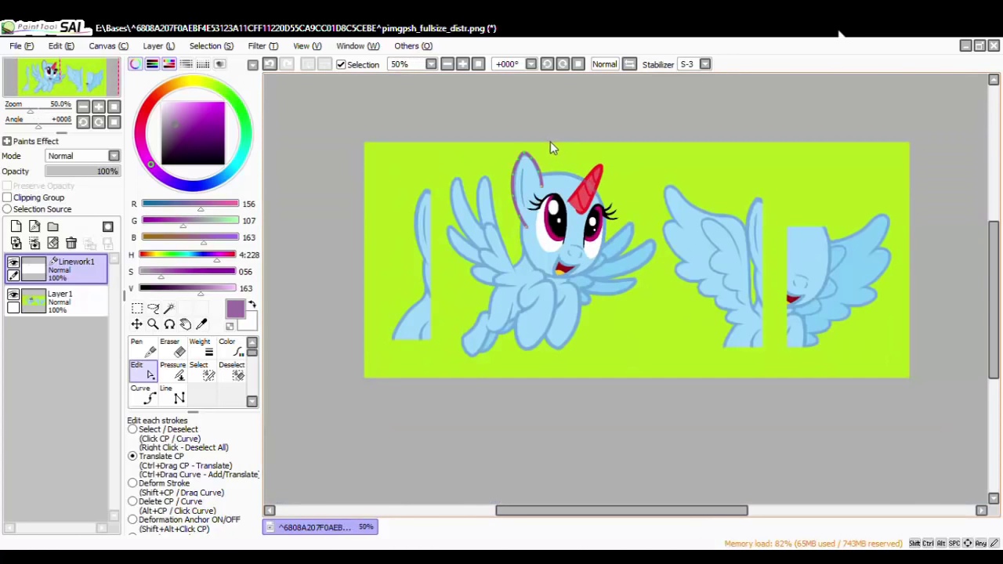
scroll(553, 145, "up", 1)
scroll(862, 207, "down", 2)
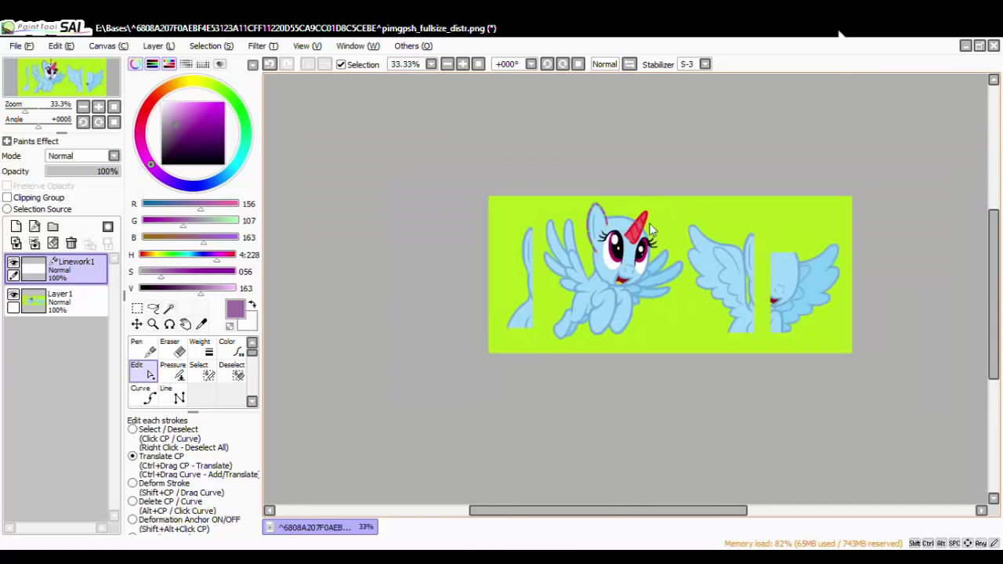
scroll(609, 188, "up", 4)
scroll(552, 247, "up", 1)
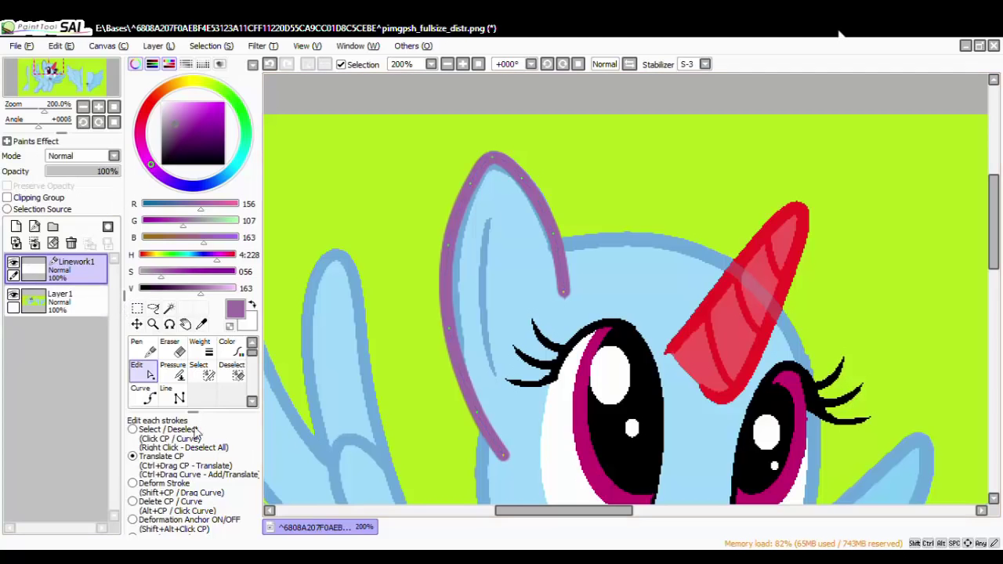
mouse_move(450, 329)
left_mouse_down()
mouse_move(510, 332)
mouse_move(468, 313)
mouse_move(469, 323)
mouse_move(447, 325)
left_mouse_up()
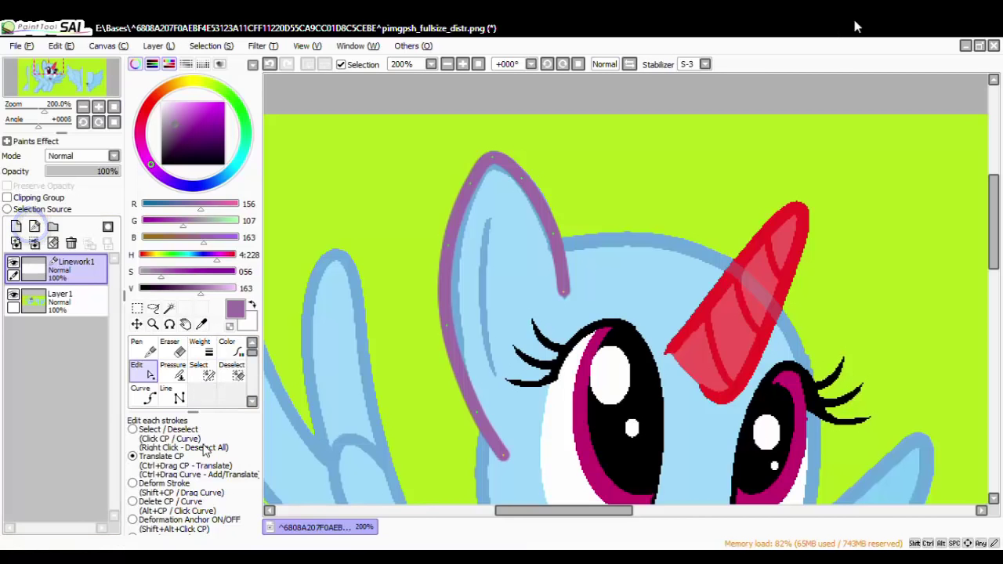
Inspect the traced ear outline up close and in relation to the whole pony.
scroll(561, 268, "up", 2)
scroll(561, 268, "down", 8)
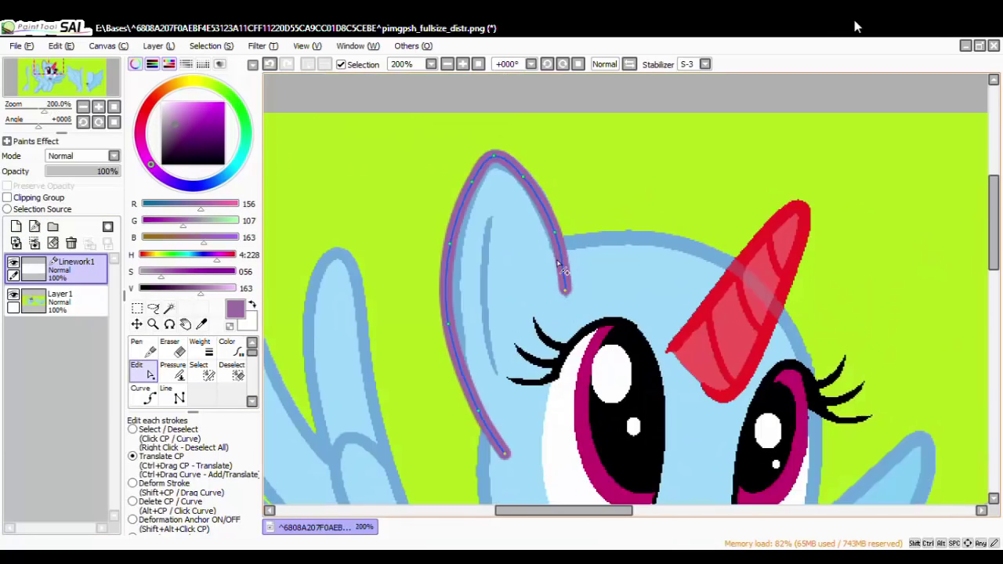
scroll(564, 271, "up", 2)
scroll(597, 317, "up", 1)
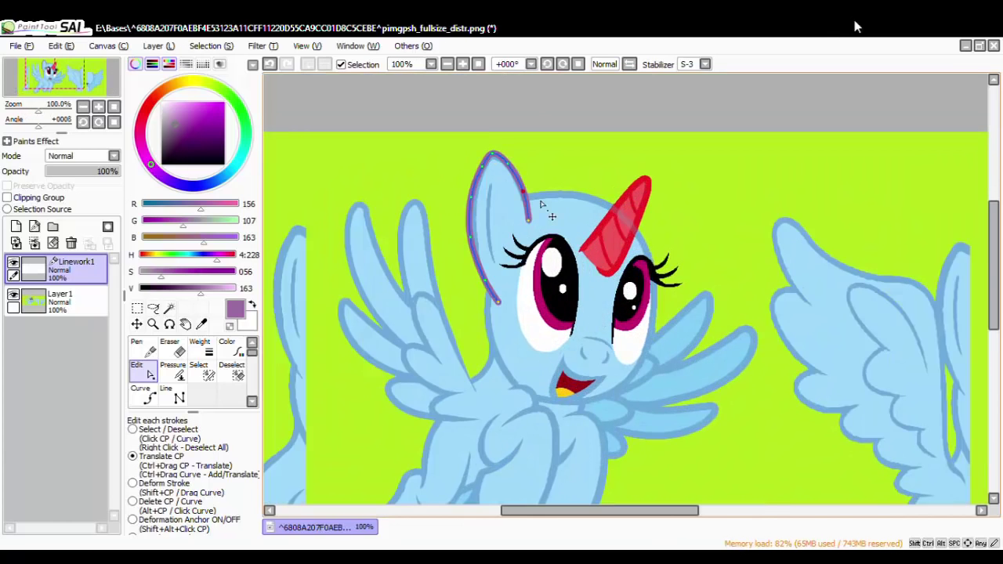
scroll(509, 199, "up", 1)
scroll(692, 262, "down", 2)
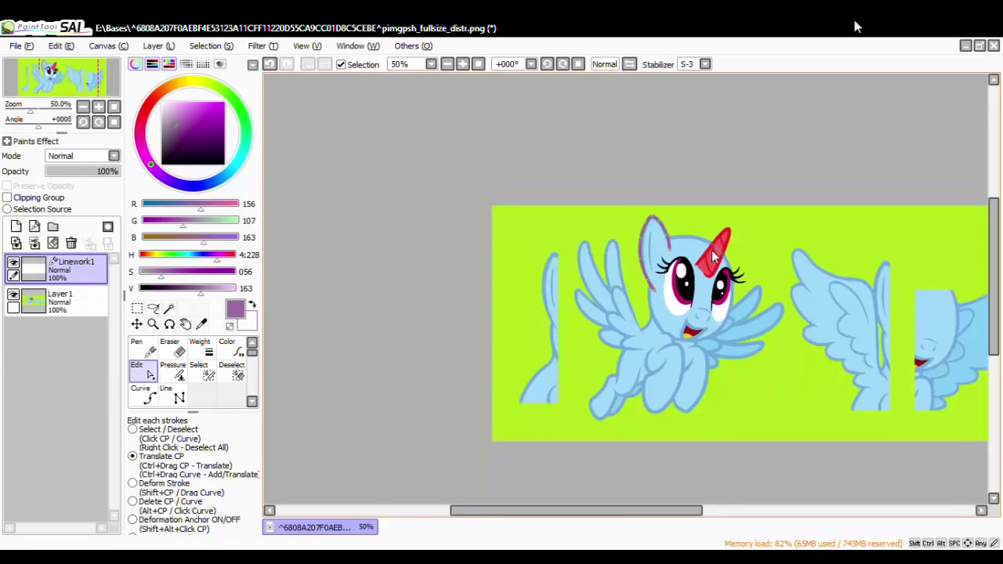
scroll(713, 252, "up", 2)
scroll(545, 227, "up", 1)
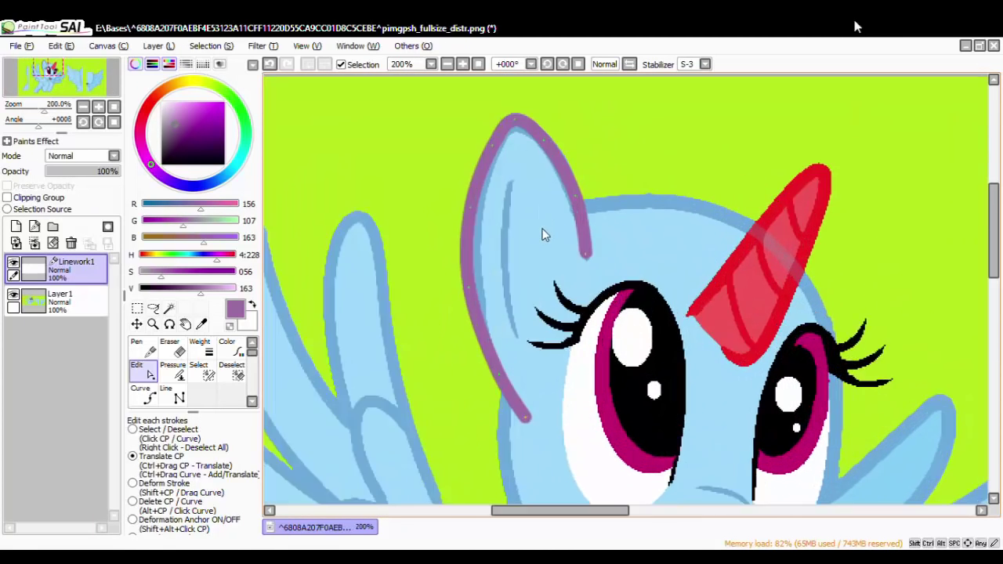
Trace the inner ear line with a purple size 10 Curve stroke.
left_click(141, 394)
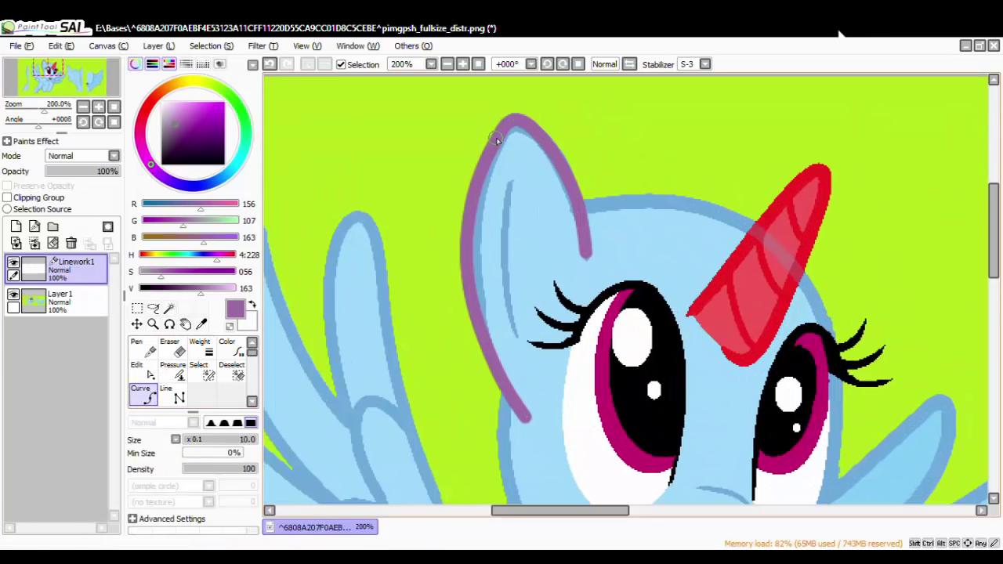
left_click(513, 172)
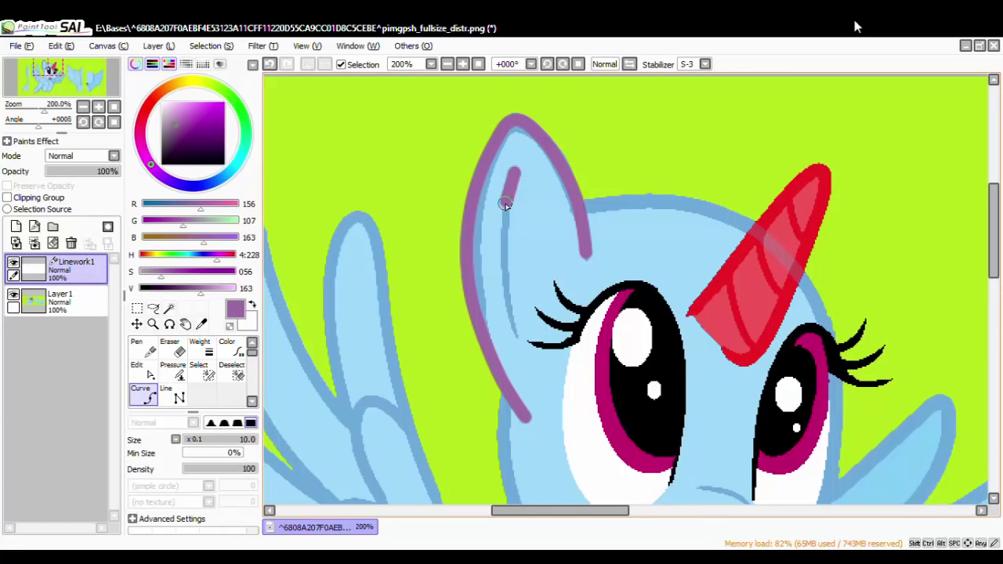
left_click(503, 264)
left_click(514, 318)
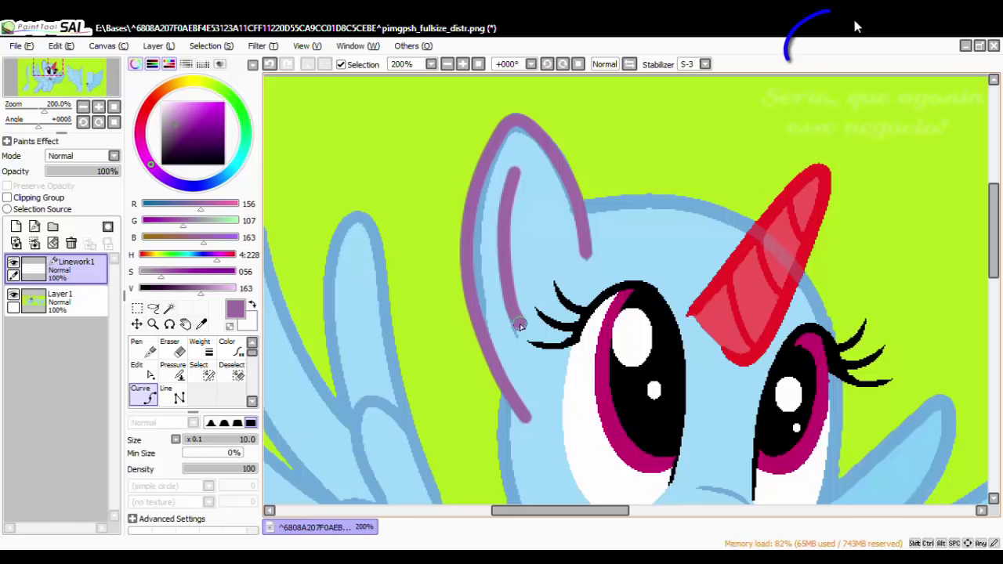
Erase the lower tip of the inner ear stroke and reposition its control points to follow the base line.
left_click(169, 348)
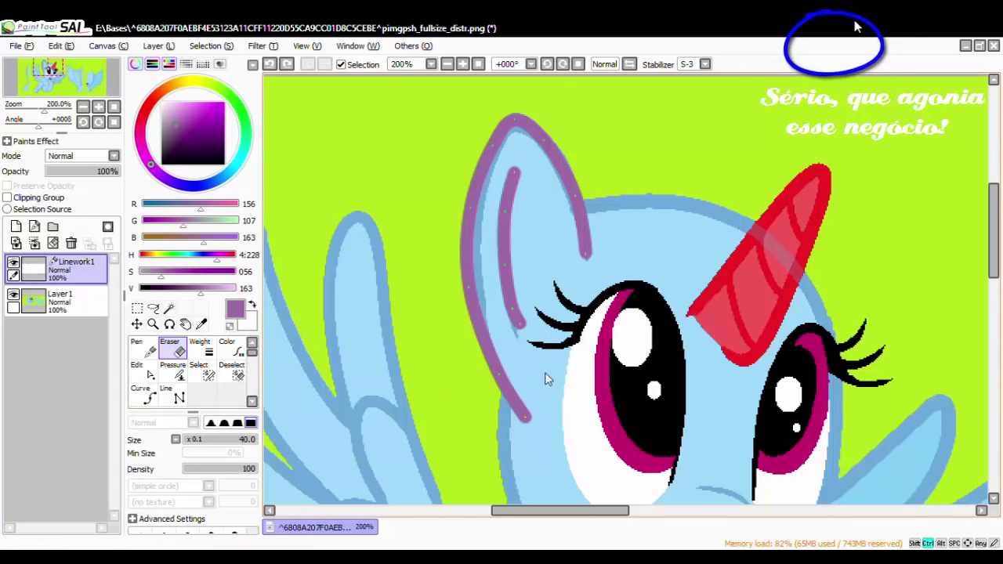
left_click(513, 313)
left_click(138, 368)
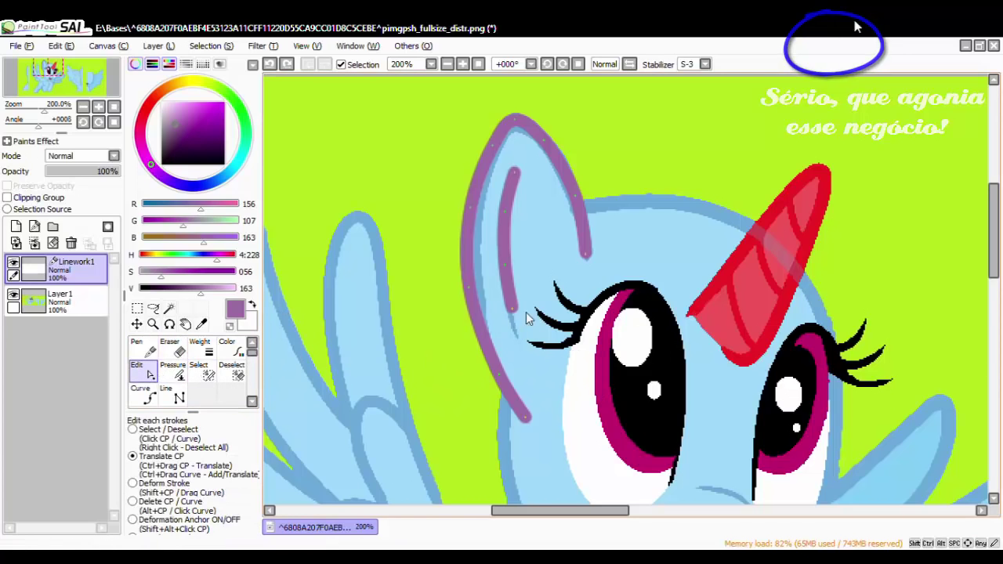
mouse_move(512, 309)
left_mouse_down()
mouse_move(521, 335)
mouse_move(507, 305)
left_mouse_up()
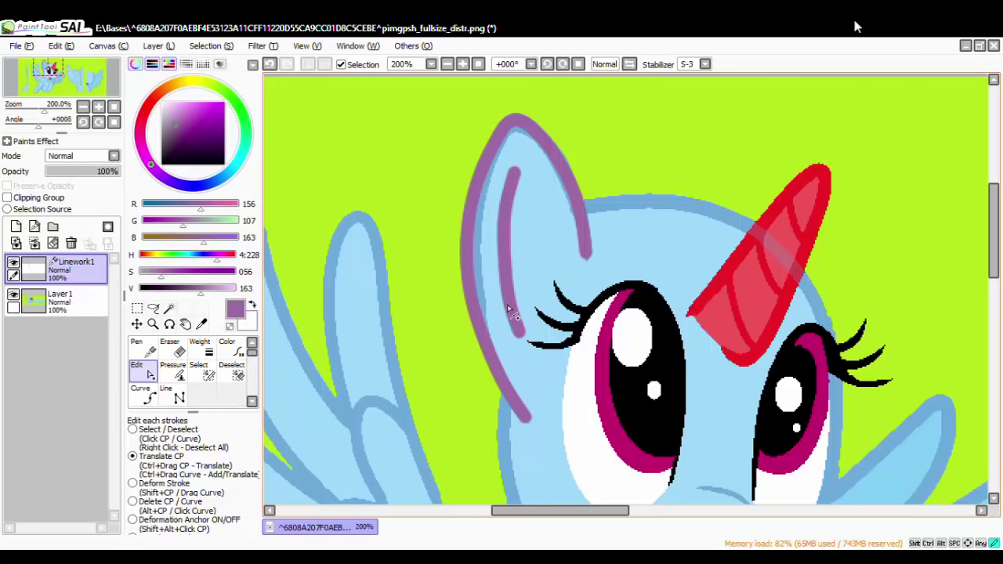
mouse_move(518, 257)
left_mouse_down()
mouse_move(506, 266)
mouse_move(507, 216)
left_mouse_up()
Trace the top of the head from the ear to the horn with a purple size 10 Curve stroke.
scroll(546, 250, "down", 2)
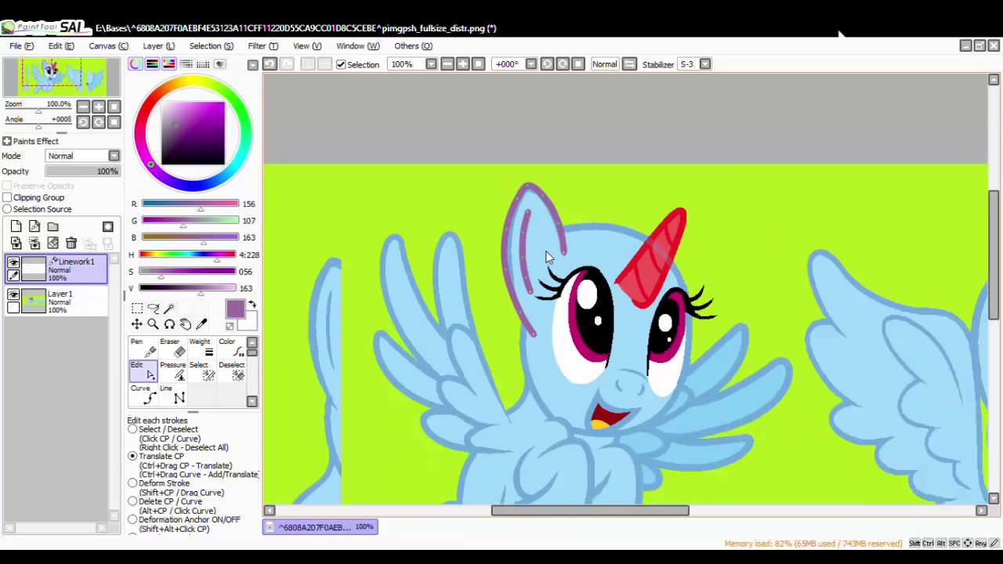
scroll(571, 253, "up", 1)
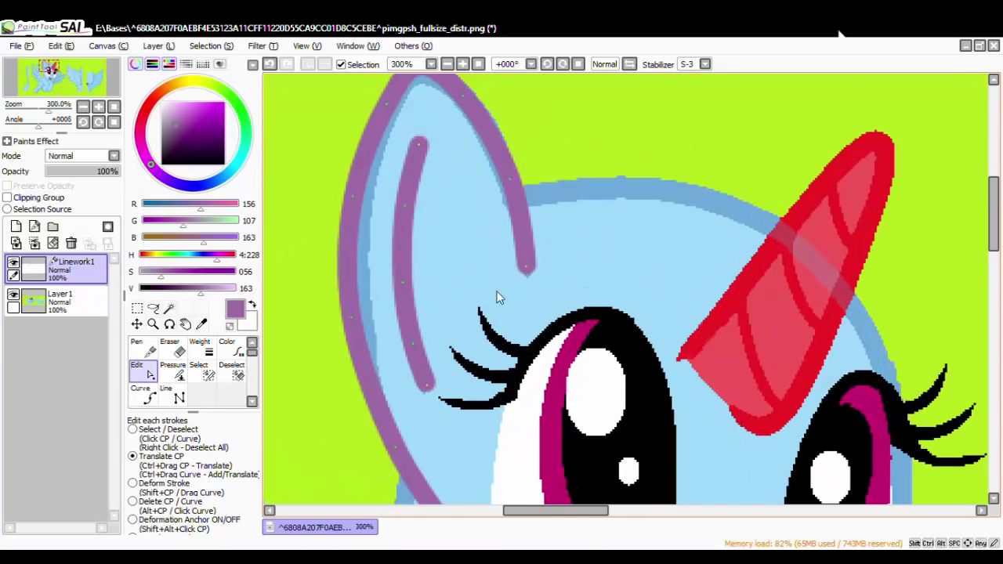
scroll(509, 293, "down", 2)
scroll(514, 293, "up", 3)
left_click(141, 394)
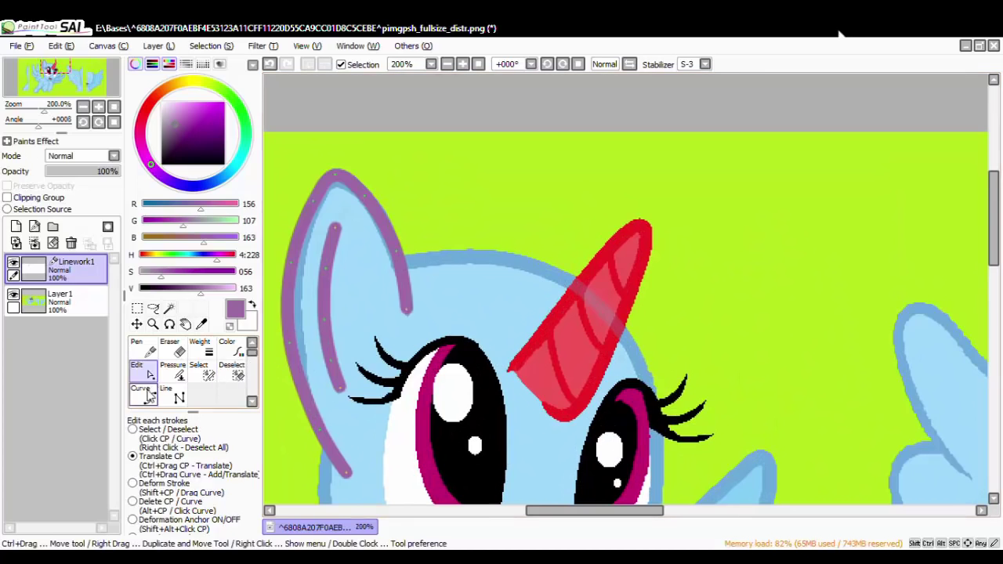
left_click(403, 266)
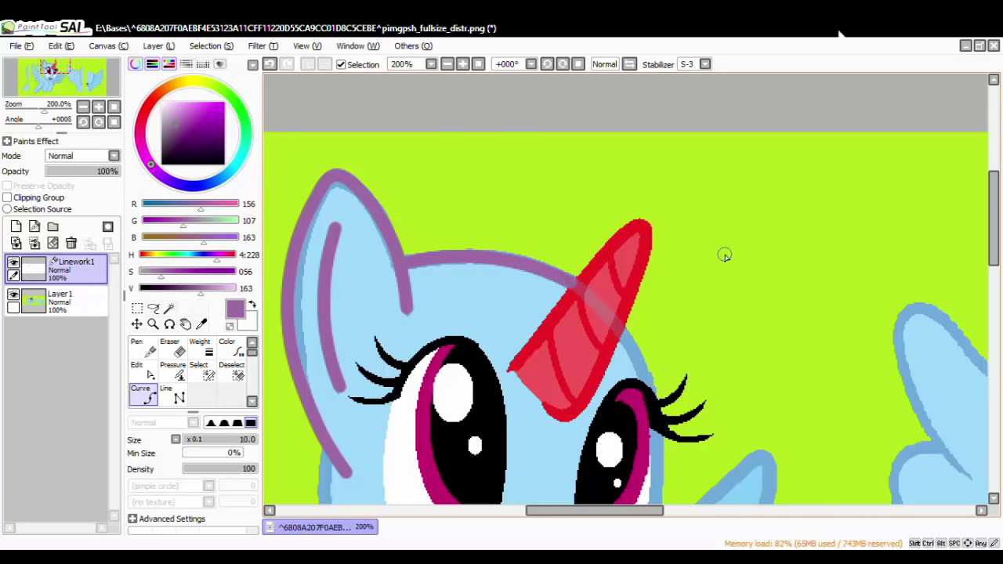
Trace the horn outline with one purple Curve stroke from its inner base corner around the tip to the opposite base corner.
scroll(693, 266, "down", 5)
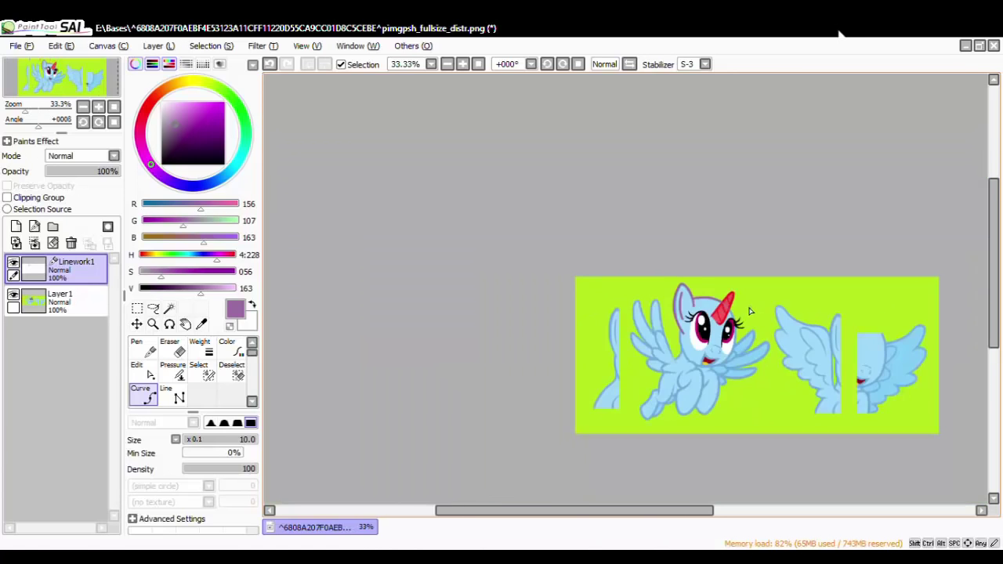
scroll(743, 304, "up", 5)
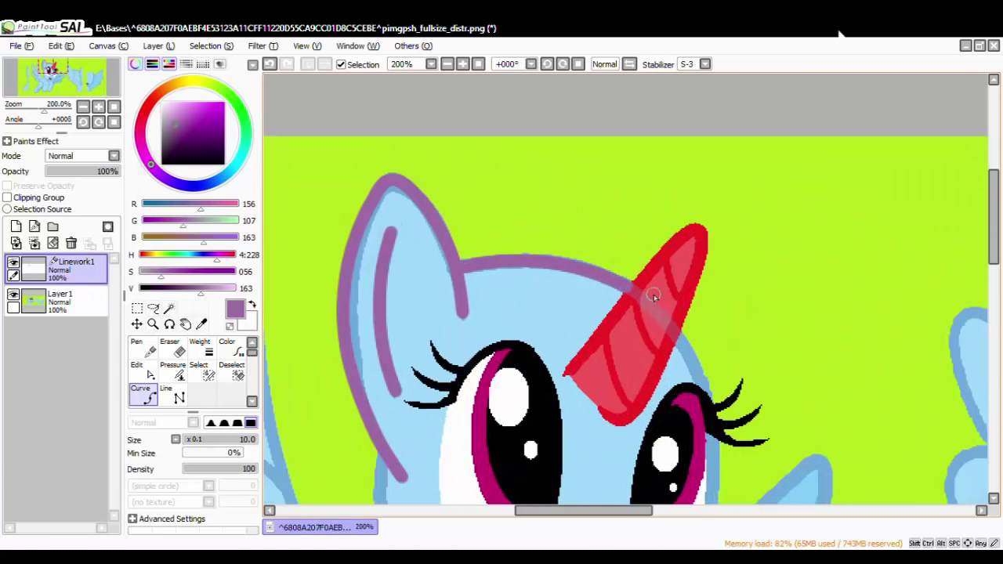
scroll(653, 296, "up", 1)
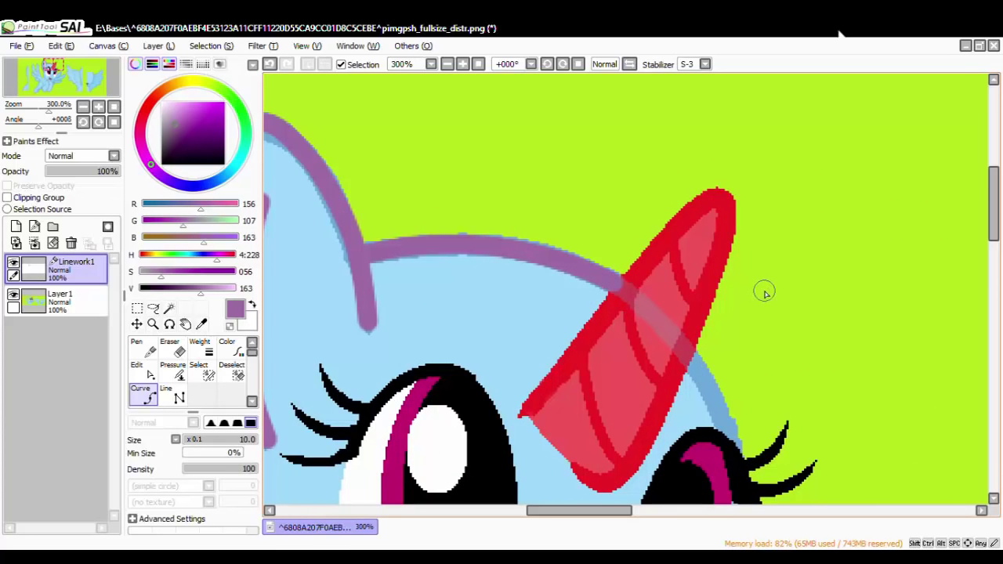
scroll(757, 296, "down", 4)
scroll(779, 302, "up", 3)
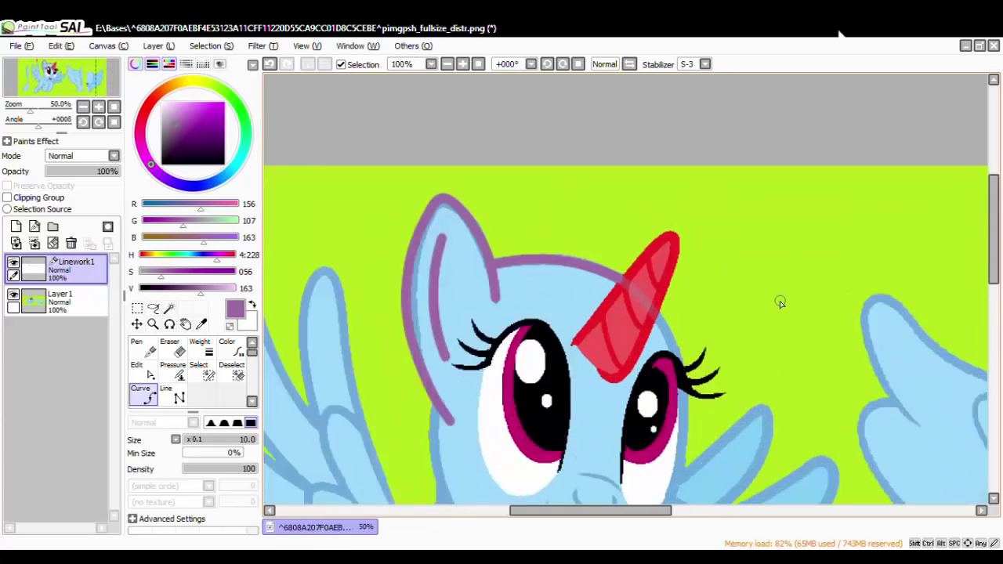
scroll(464, 334, "up", 1)
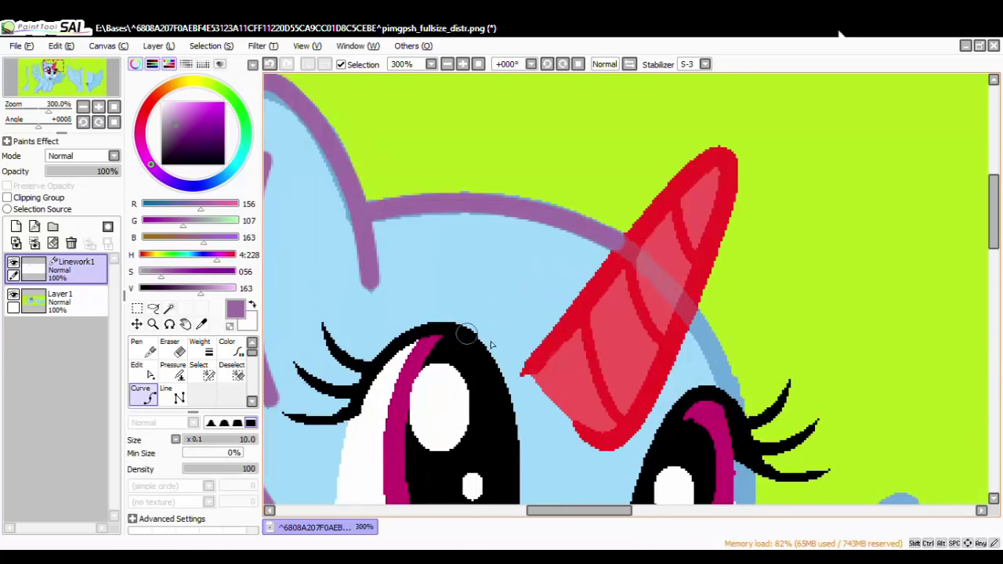
left_click(523, 373)
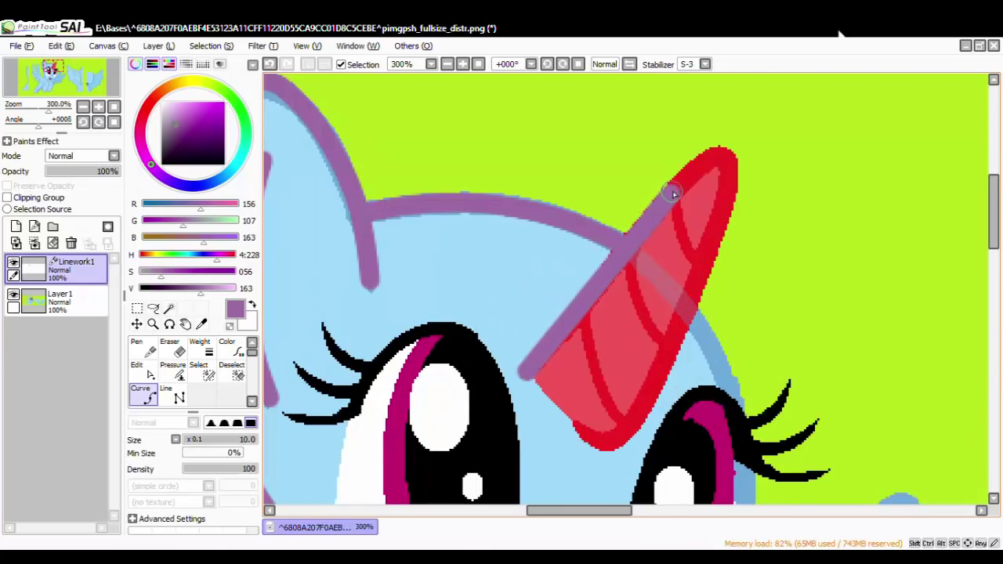
left_click(687, 173)
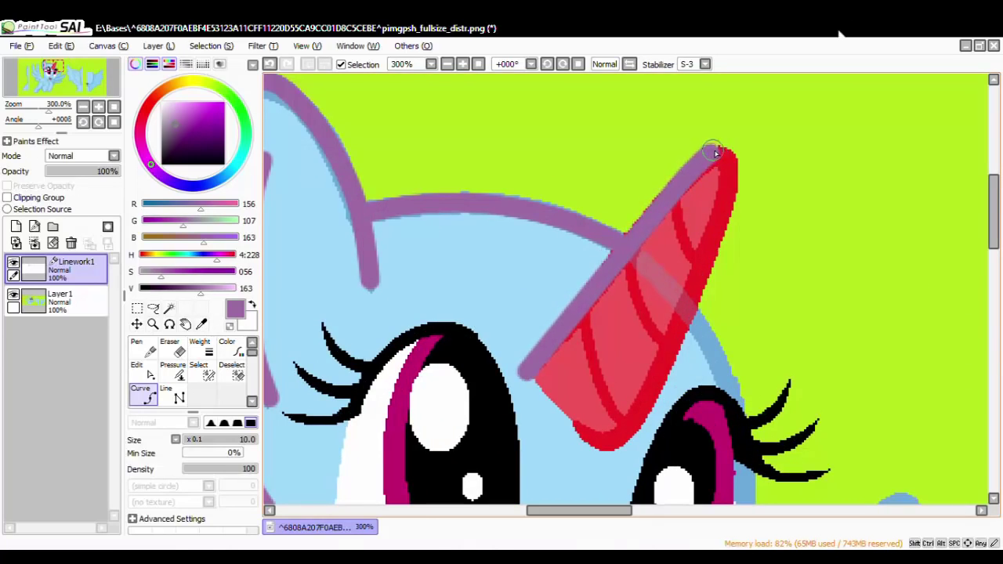
left_click(717, 153)
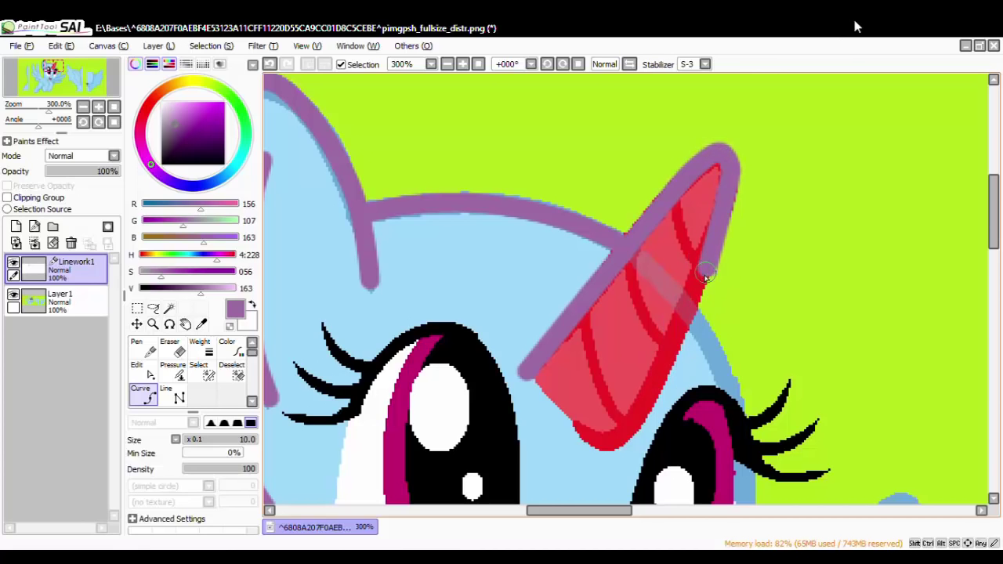
left_click(635, 436)
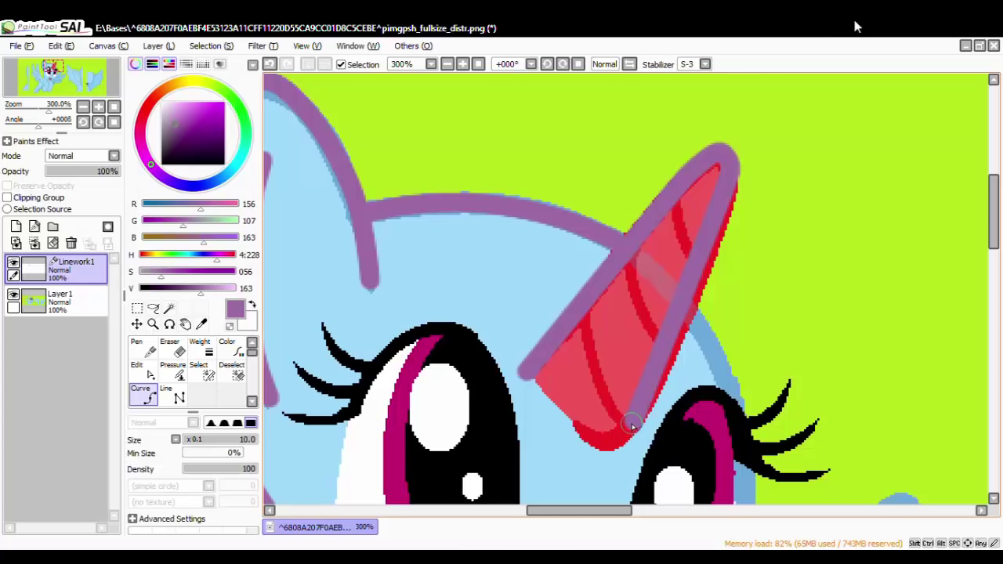
double_click(572, 426)
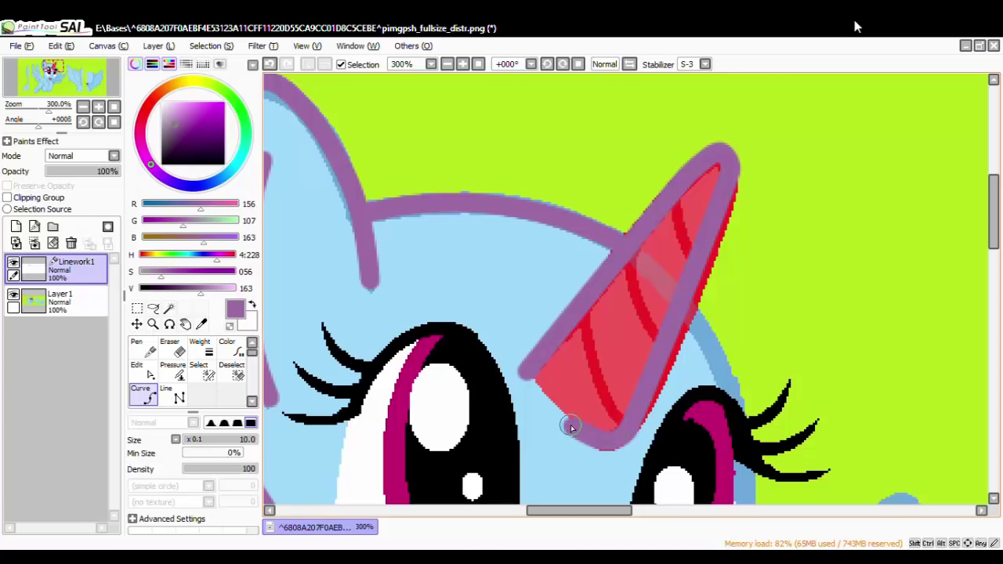
Trace the three spiral stripes inside the horn with purple Curve strokes.
left_click(587, 306)
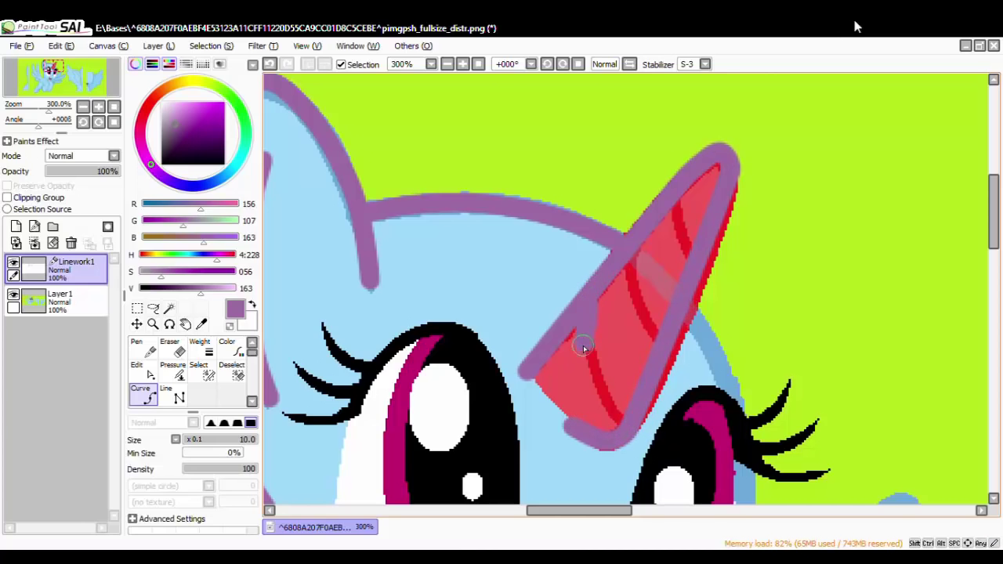
left_click(627, 425)
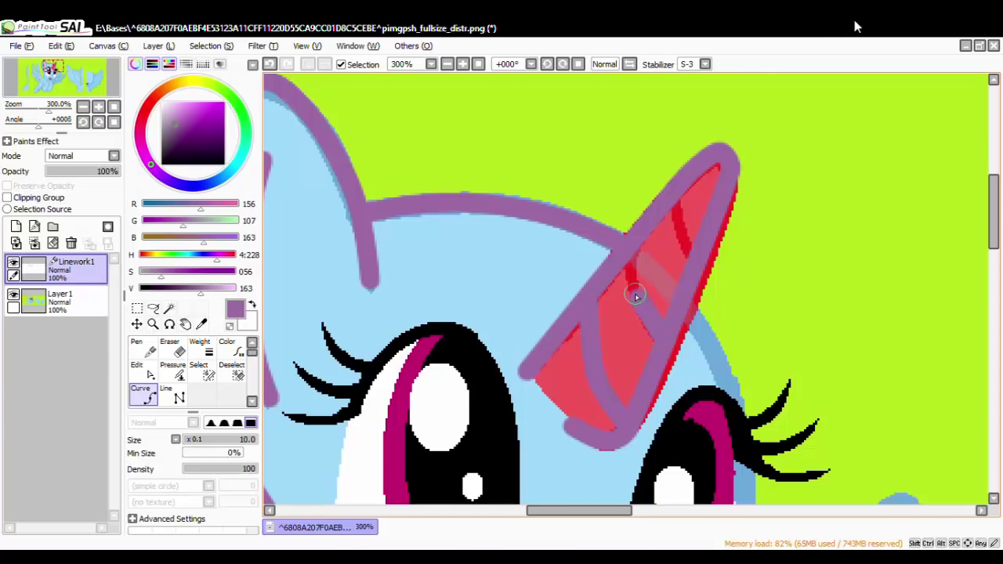
left_click(677, 225)
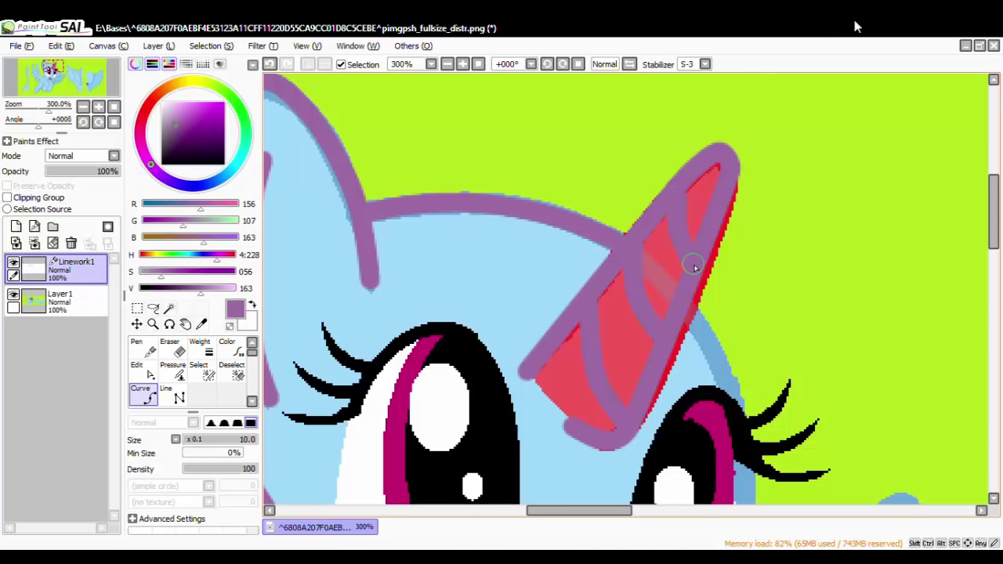
scroll(695, 267, "down", 7)
scroll(722, 275, "up", 5)
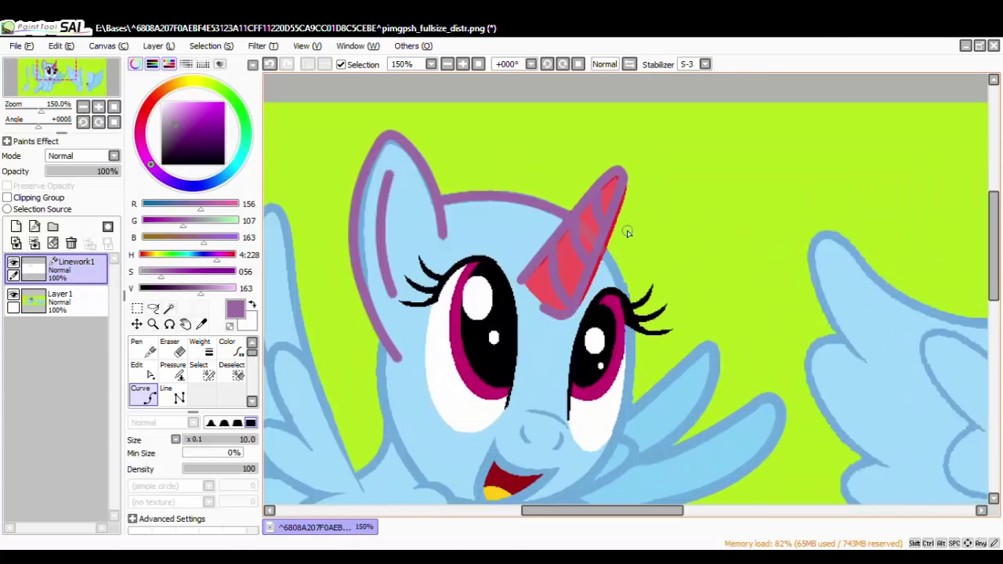
Edit the horn's lower and middle stripes by nudging their control points slightly to reshape the curves.
scroll(580, 202, "up", 1)
scroll(581, 201, "up", 1)
left_click(142, 370)
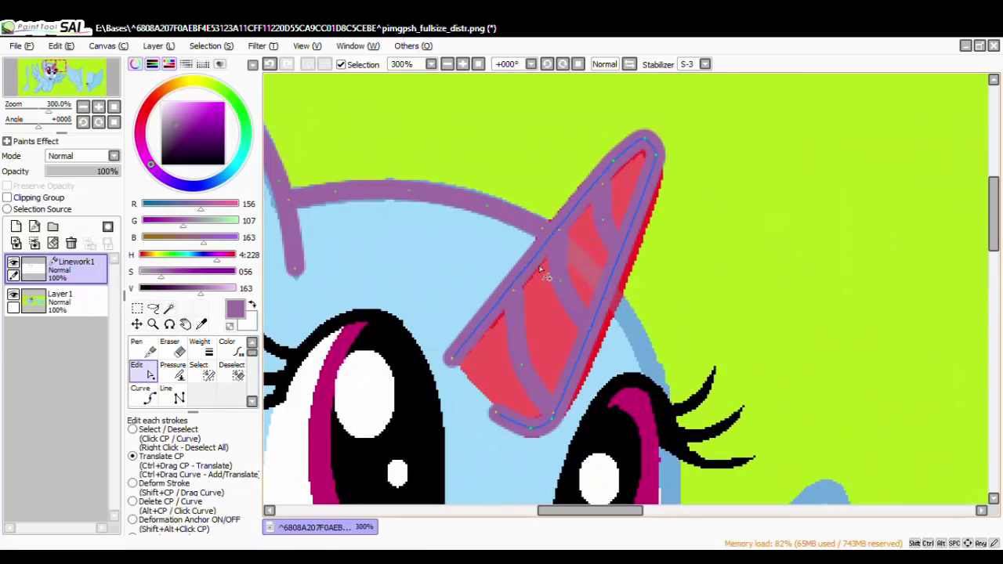
left_click_drag(558, 280, 566, 281)
left_click_drag(521, 366, 525, 359)
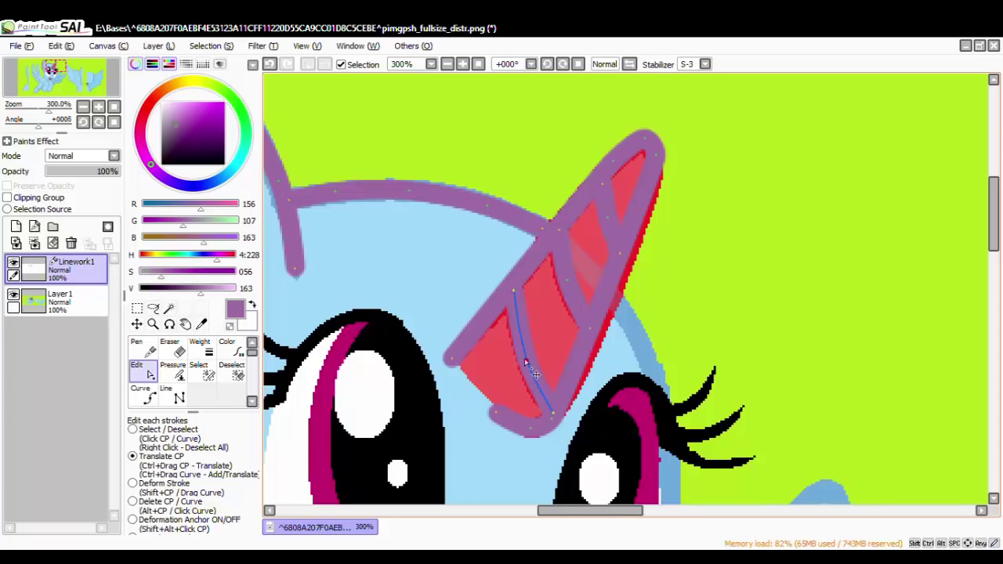
left_click_drag(513, 292, 514, 291)
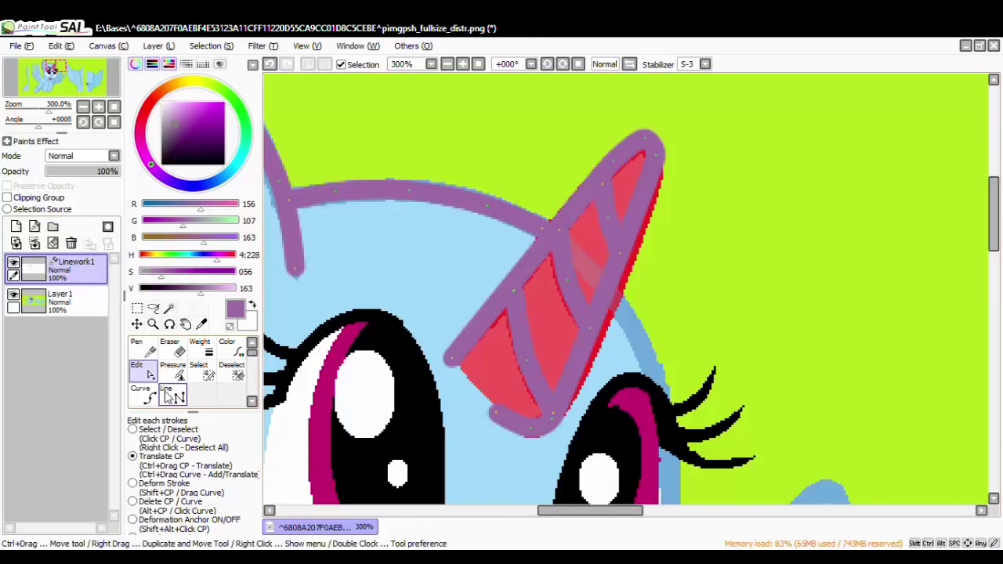
Thin both open ends of the horn outline and the upper end of the lowest stripe by reducing their control points' pressure.
left_click(142, 395)
left_click(173, 371)
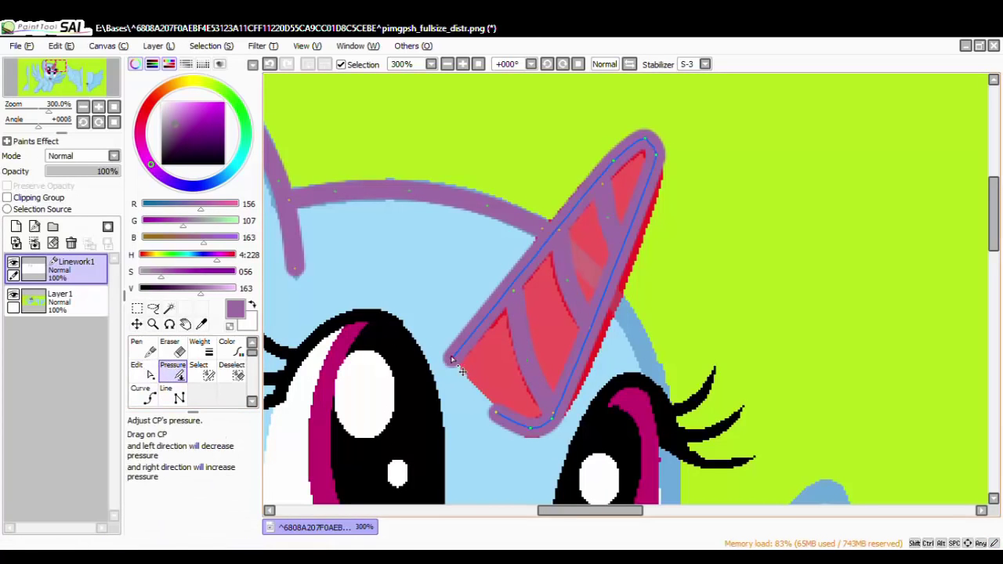
left_click_drag(445, 361, 280, 364)
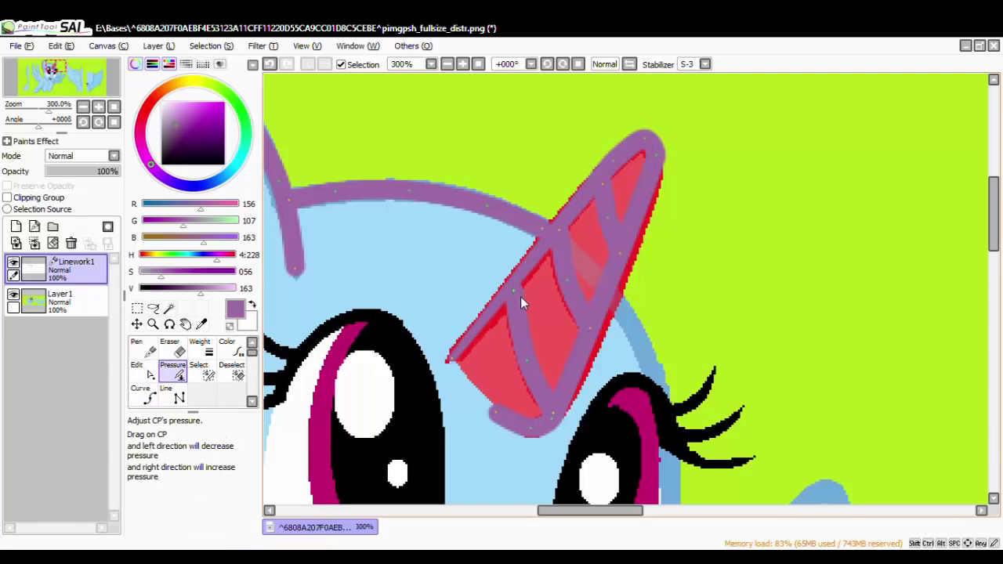
left_click_drag(523, 303, 411, 319)
left_click_drag(392, 356, 392, 356)
mouse_move(527, 305)
left_mouse_down()
mouse_move(349, 325)
mouse_move(335, 316)
left_mouse_up()
left_click_drag(495, 412, 209, 432)
left_click_drag(108, 462, 108, 464)
mouse_move(533, 429)
left_mouse_down()
mouse_move(409, 433)
mouse_move(429, 435)
left_mouse_up()
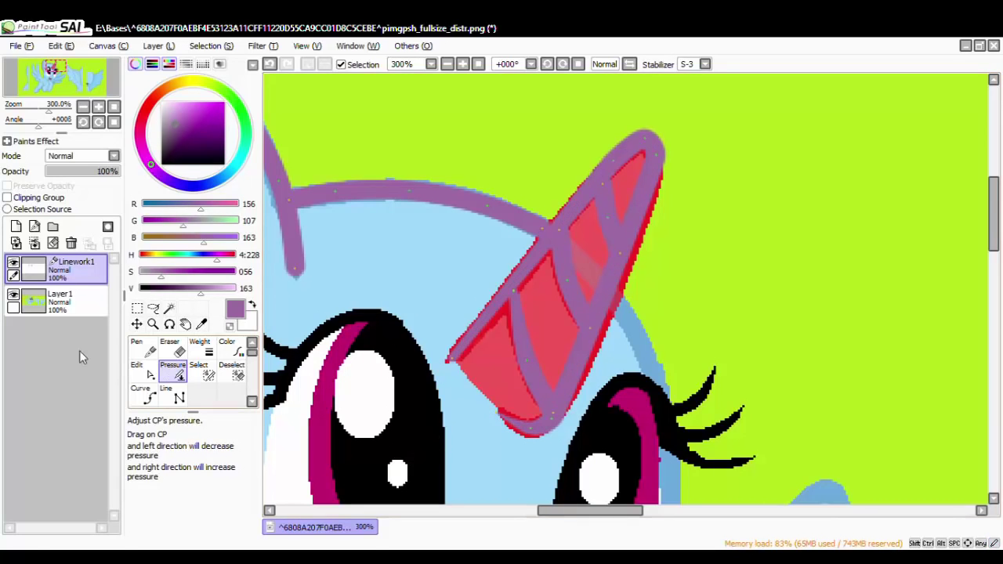
Add a control point to the horn outline just above the lowest stripe and lower the pressure there.
left_click(137, 370)
left_click_drag(514, 290, 516, 289)
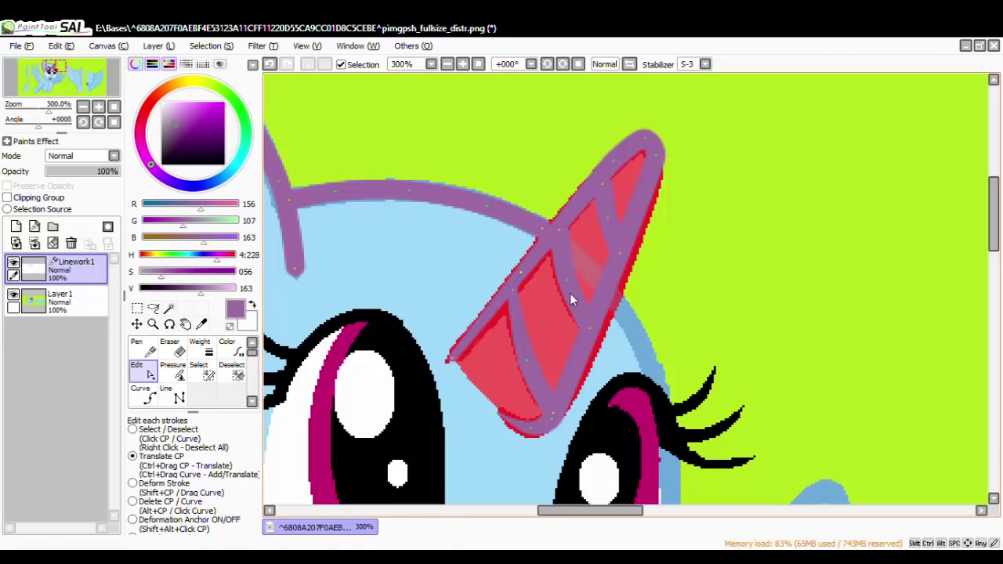
left_click(143, 394)
left_click(173, 370)
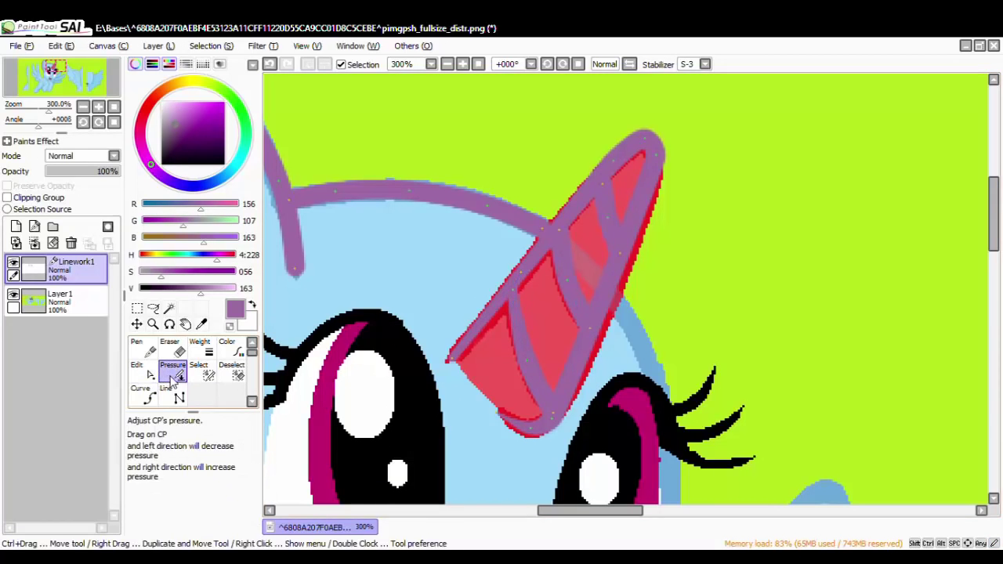
left_click_drag(336, 266, 335, 267)
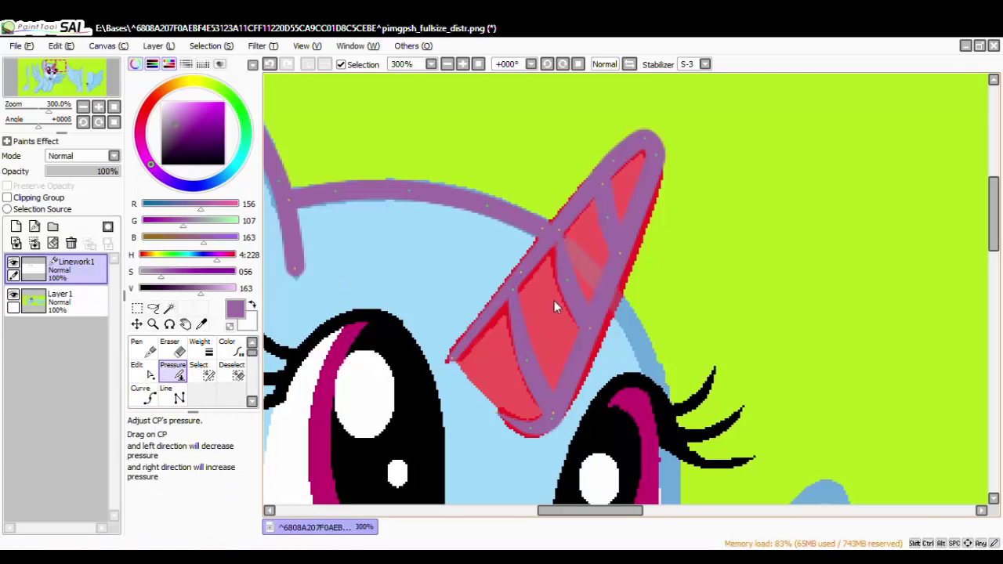
Taper the upper ends of the horn's middle and top stripes by reducing their pressure.
mouse_move(557, 290)
left_mouse_down()
mouse_move(439, 328)
mouse_move(422, 346)
left_mouse_up()
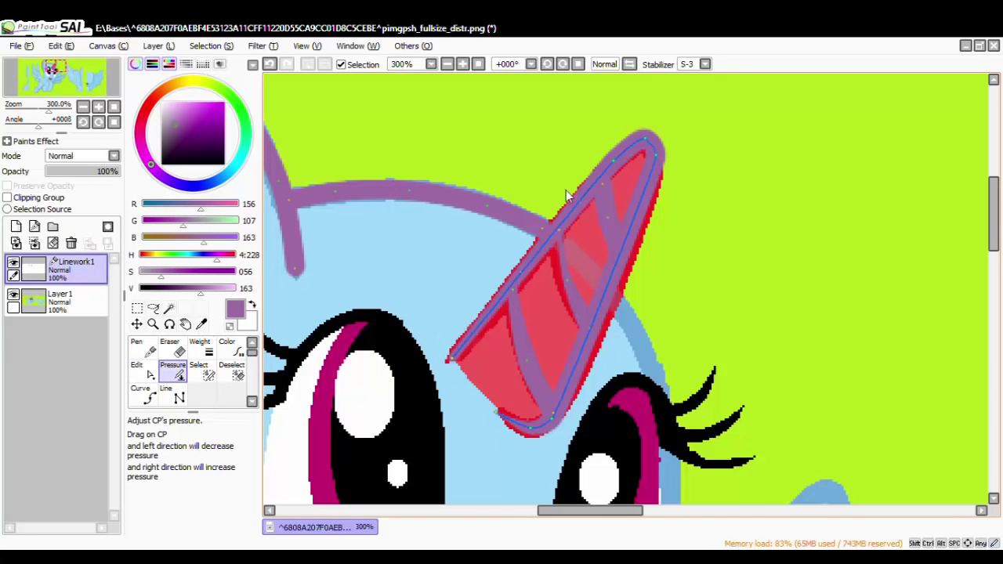
left_click_drag(602, 185, 371, 235)
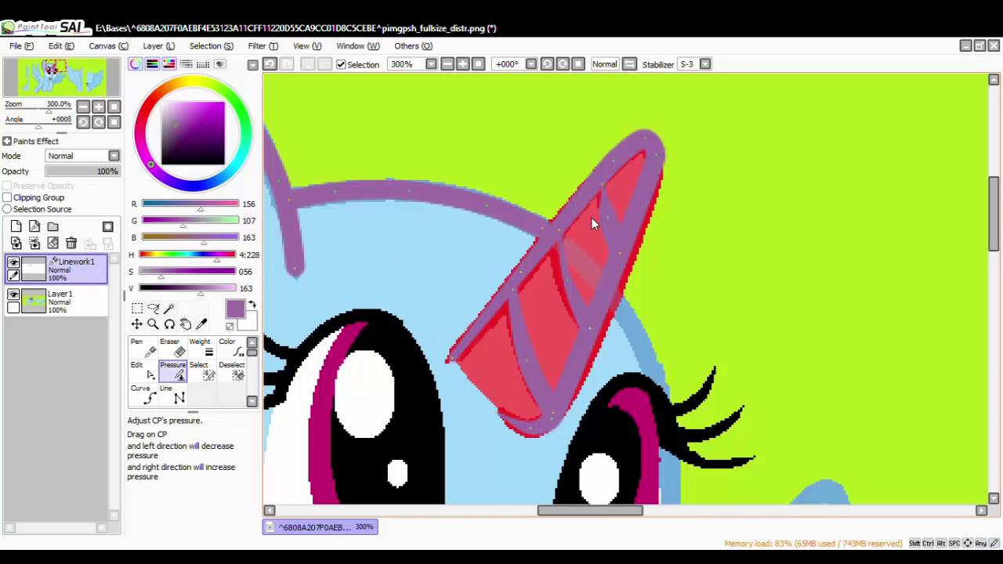
left_click_drag(593, 223, 575, 234)
left_click_drag(510, 252, 513, 255)
Thin the horn outline at and just below the tip by reducing the pressure of its control points.
left_click_drag(613, 160, 493, 195)
mouse_move(644, 139)
left_mouse_down()
mouse_move(521, 196)
mouse_move(672, 160)
mouse_move(666, 167)
mouse_move(565, 194)
mouse_move(546, 185)
left_mouse_up()
scroll(637, 276, "down", 3)
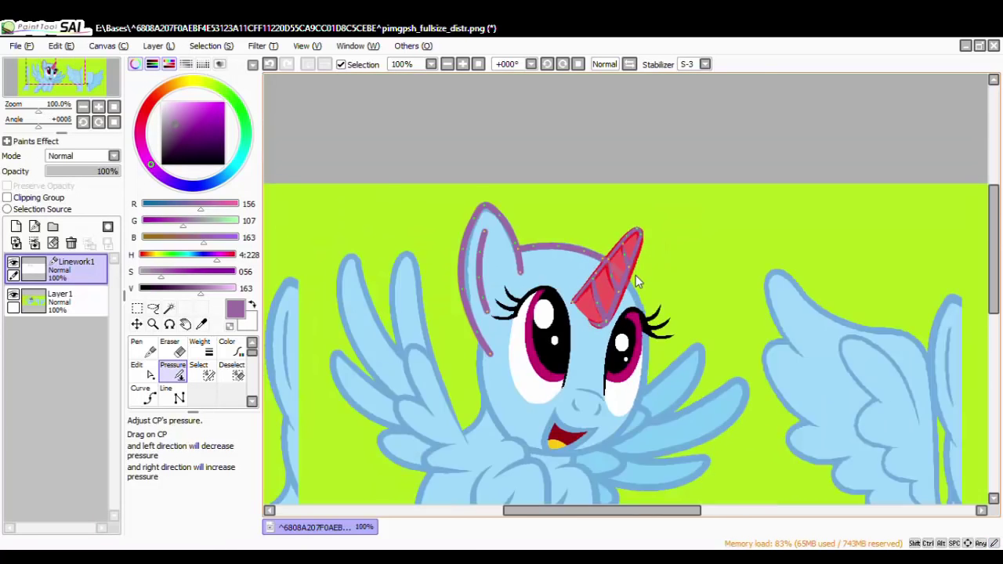
scroll(636, 279, "up", 3)
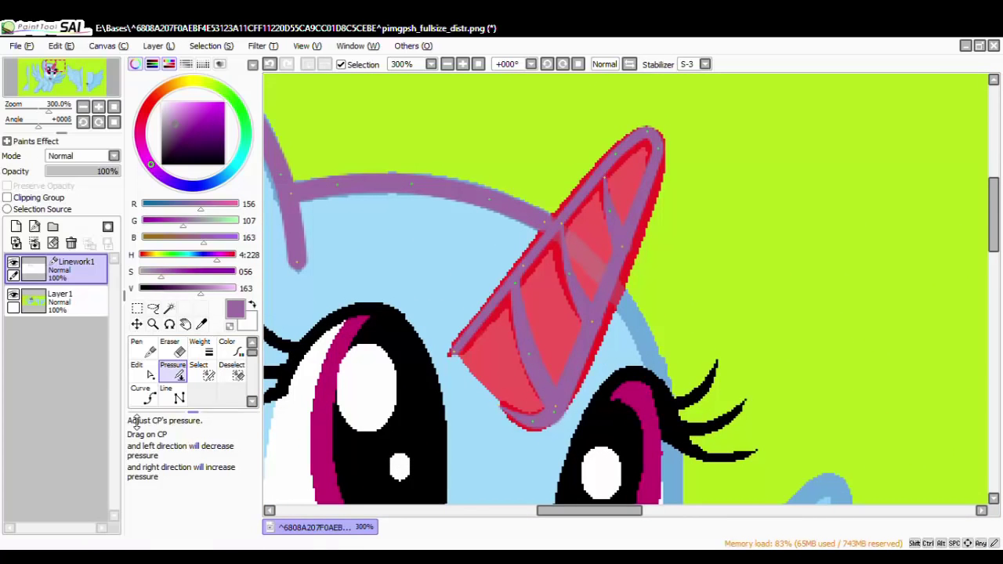
Taper the end of the outer ear stroke that runs into the head by reducing its pressure.
left_click(142, 369)
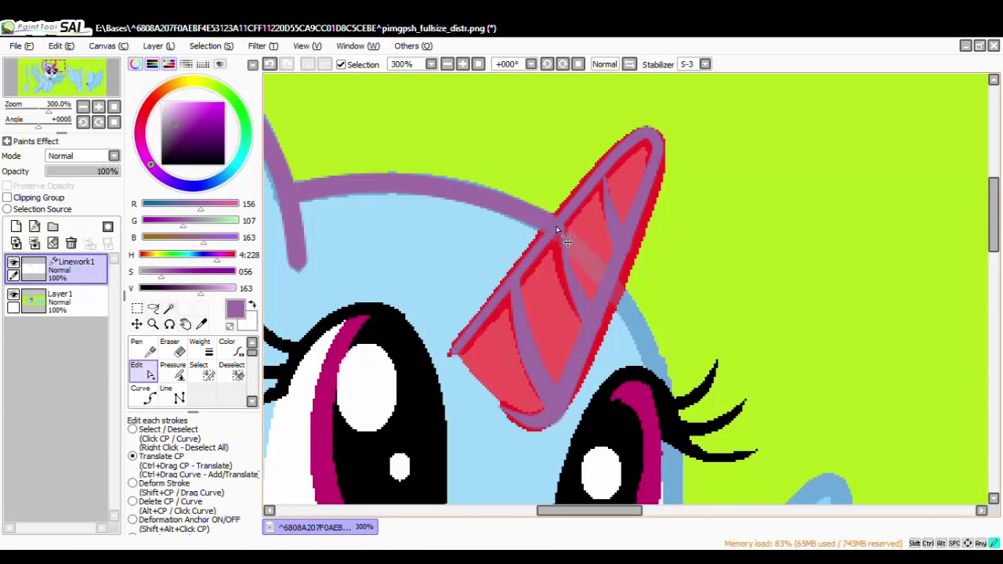
scroll(492, 358, "down", 4)
scroll(453, 365, "up", 5)
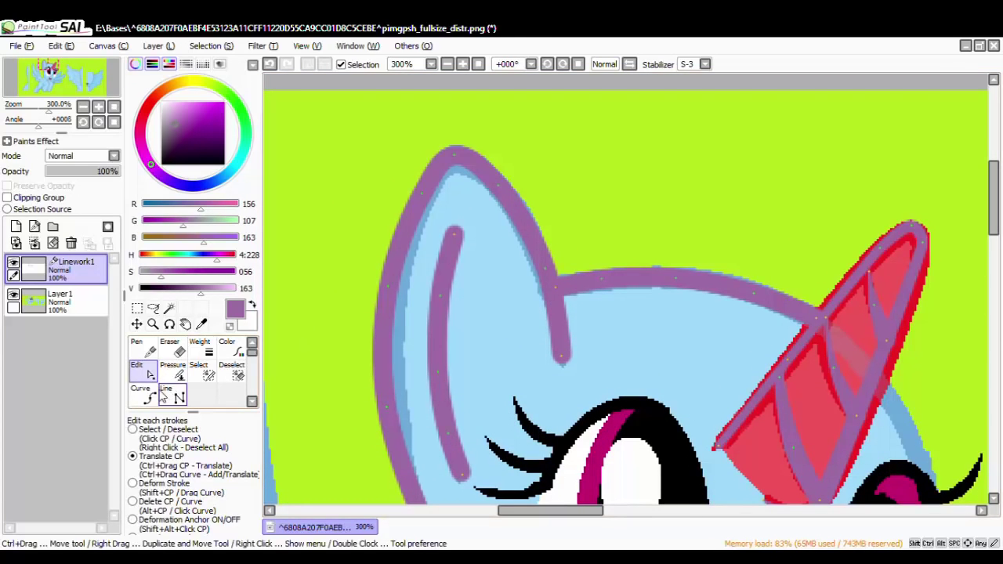
left_click(173, 370)
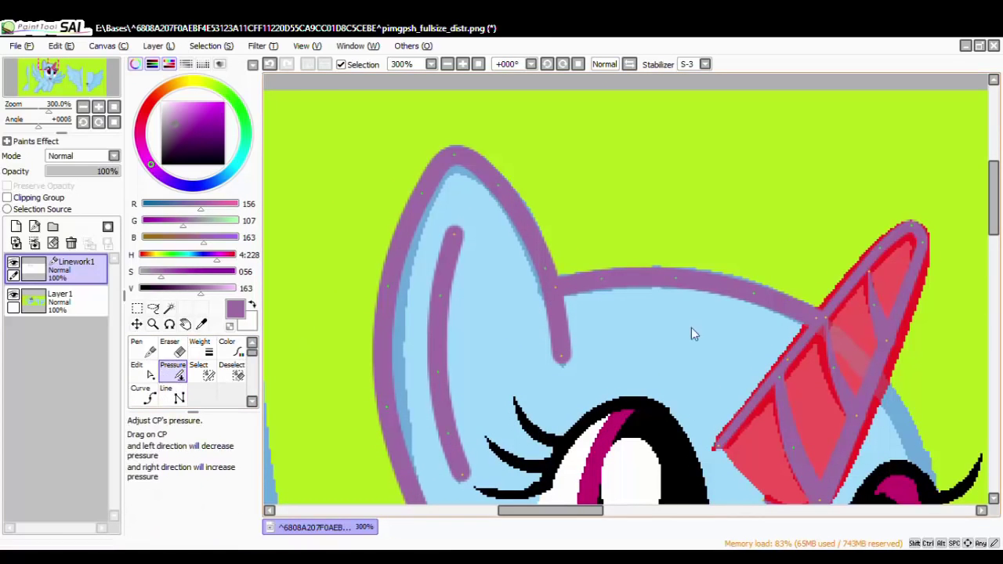
mouse_move(568, 362)
left_mouse_down()
mouse_move(429, 398)
mouse_move(323, 393)
left_mouse_up()
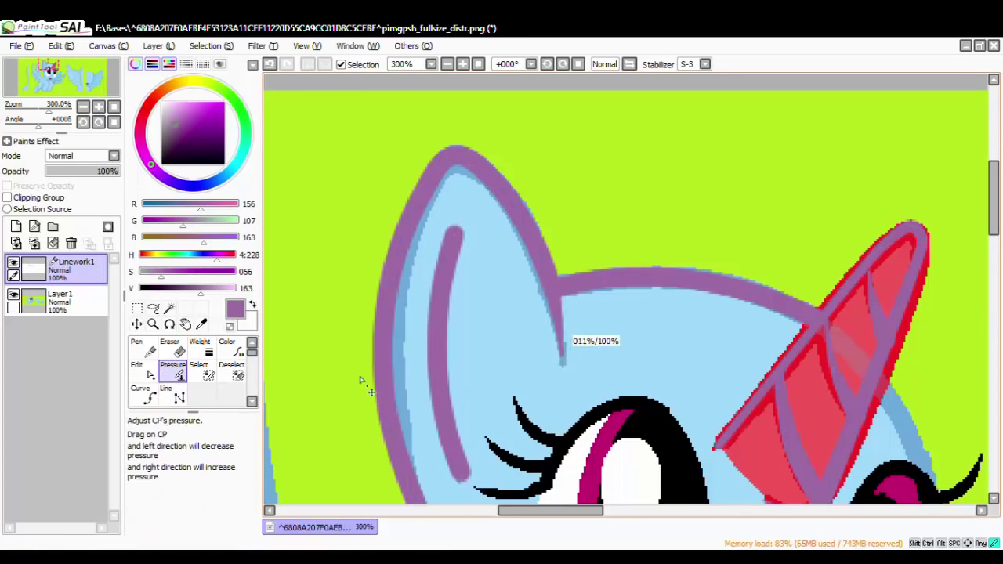
Taper both ends of the inner ear stroke and thin its upper and middle parts by reducing control point pressure.
scroll(360, 382, "down", 4)
scroll(465, 454, "up", 2)
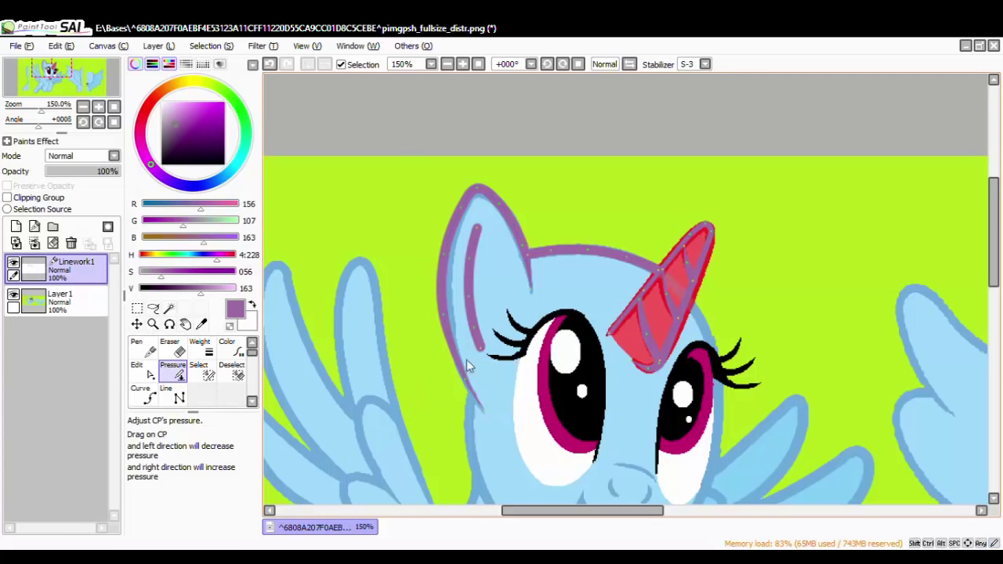
scroll(468, 366, "down", 2)
scroll(506, 393, "up", 3)
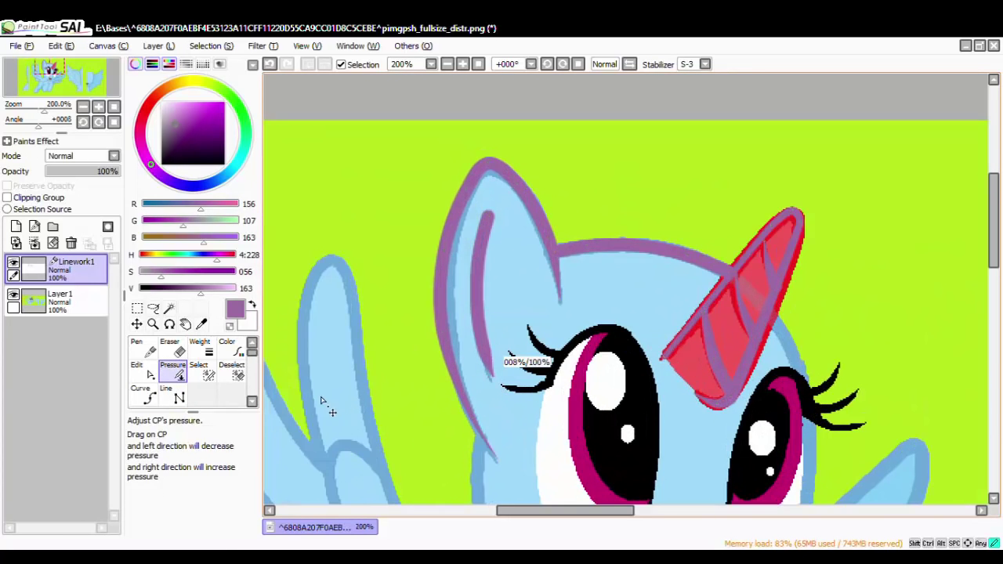
mouse_move(489, 355)
left_mouse_down()
mouse_move(416, 360)
mouse_move(480, 350)
mouse_move(437, 357)
left_mouse_up()
mouse_move(488, 225)
left_mouse_down()
mouse_move(290, 279)
mouse_move(402, 264)
left_mouse_up()
left_click_drag(486, 265, 402, 278)
left_click_drag(478, 309, 447, 316)
Trace the head outline with the Curve tool from the horn down past the far eye and around to the chin.
scroll(484, 316, "down", 4)
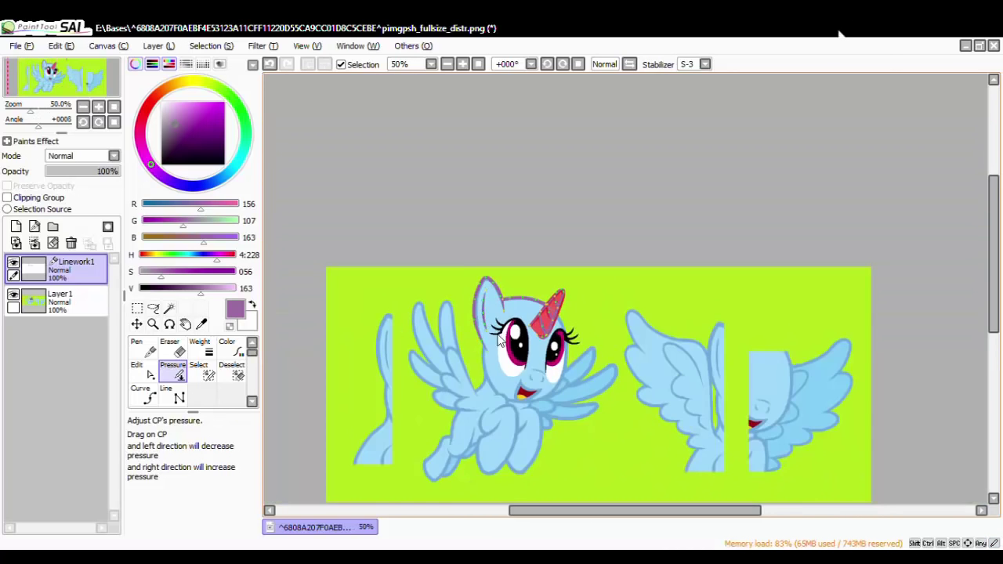
scroll(502, 337, "up", 3)
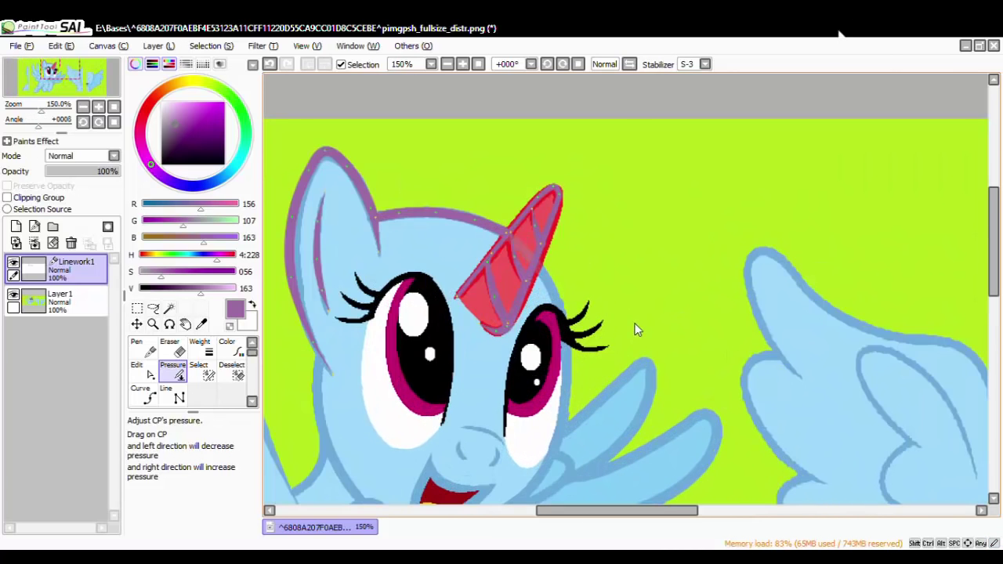
scroll(530, 352, "up", 1)
left_click(141, 394)
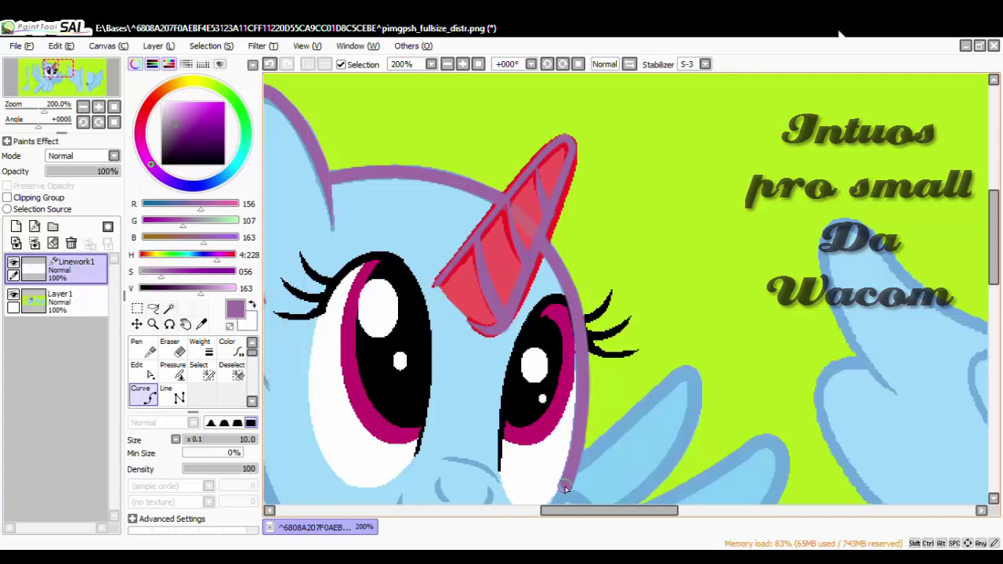
scroll(573, 470, "down", 6)
scroll(559, 464, "up", 7)
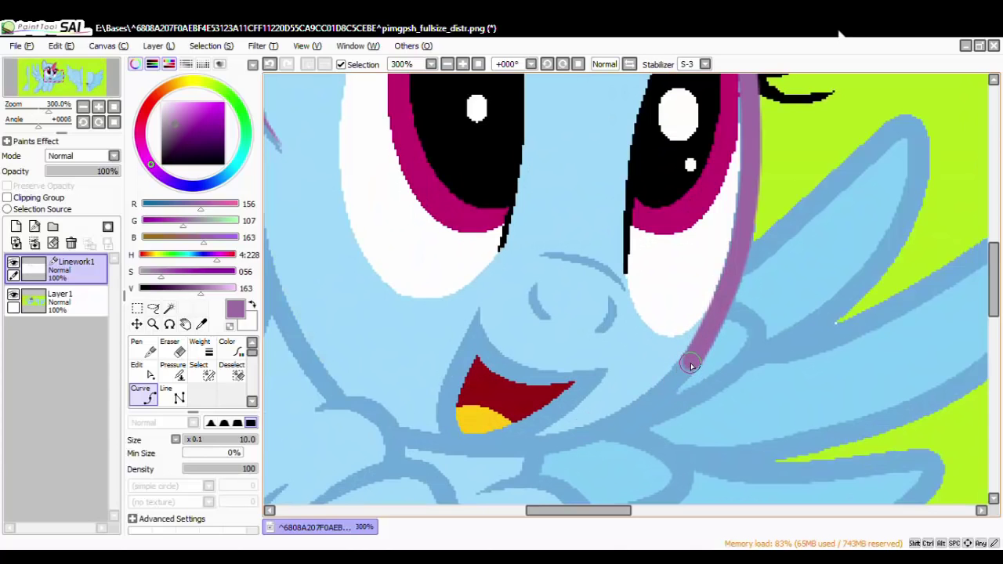
left_click(691, 363)
left_click(626, 416)
left_click(570, 440)
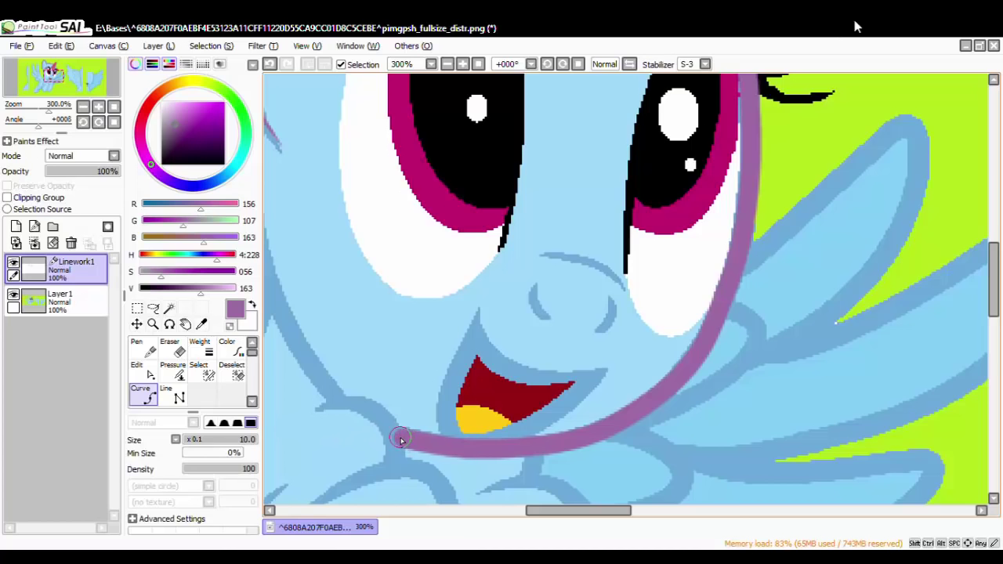
Trace the near cheek from the base of the ear down to the chest fluff with a curve.
scroll(401, 441, "down", 3)
scroll(386, 365, "up", 4)
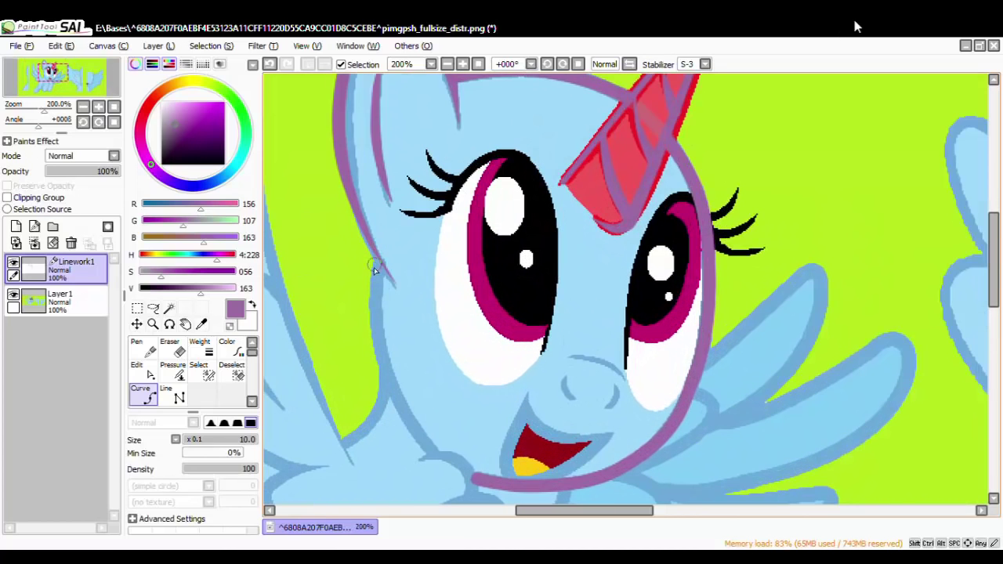
left_click(379, 266)
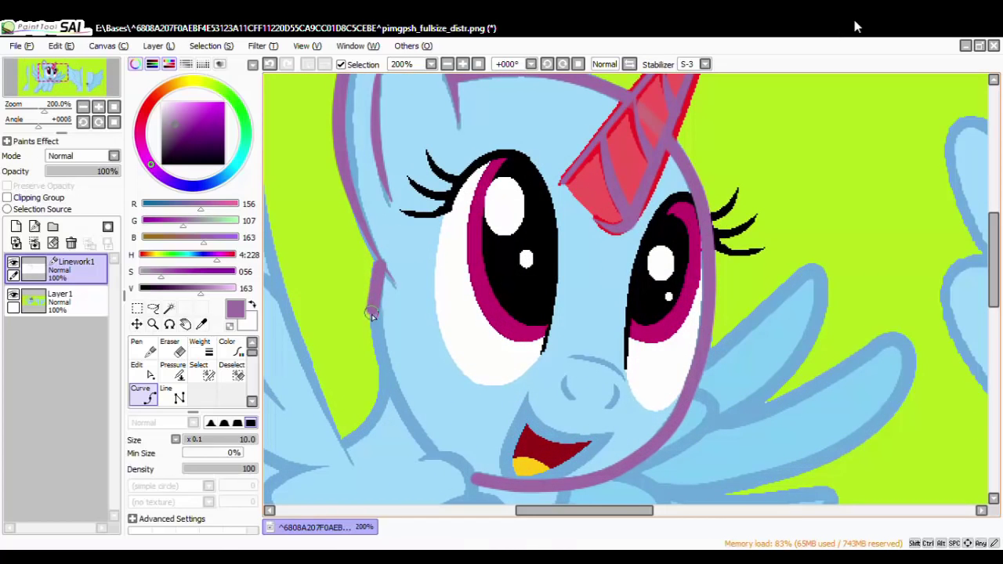
left_click(390, 390)
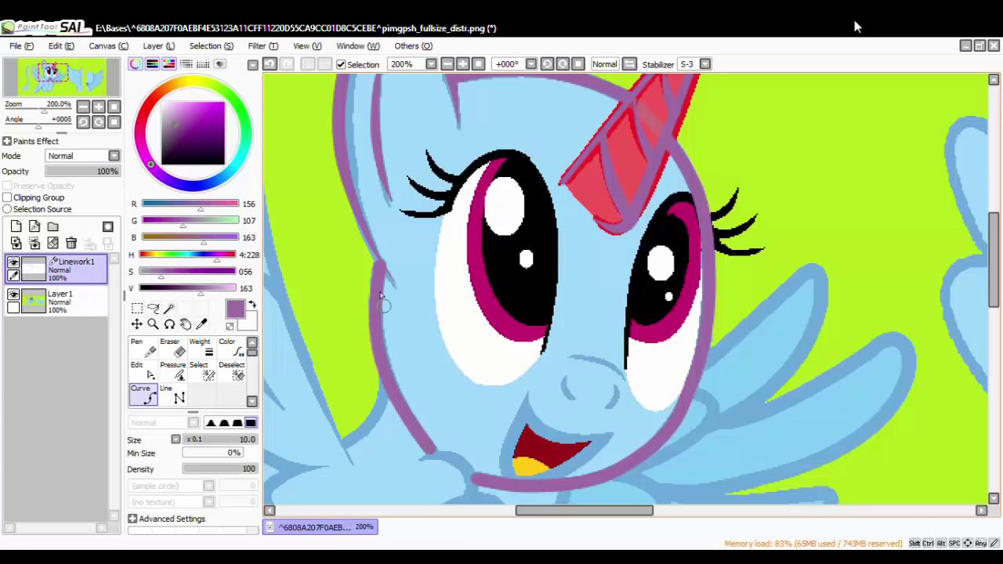
Adjust the tapered lower end of the outer ear stroke where it crosses the top of the cheek line.
scroll(359, 264, "down", 2)
scroll(358, 264, "up", 9)
left_click(146, 372)
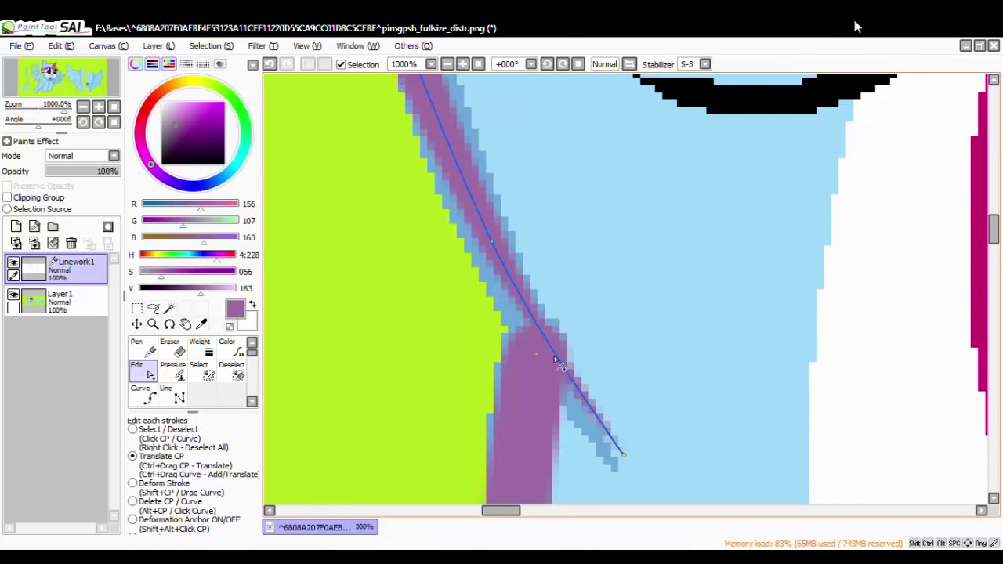
mouse_move(554, 360)
left_mouse_down()
mouse_move(544, 338)
mouse_move(513, 338)
mouse_move(582, 314)
mouse_move(891, 296)
left_mouse_up()
left_click(173, 373)
scroll(549, 294, "down", 4)
scroll(559, 296, "up", 3)
scroll(306, 350, "down", 3)
scroll(601, 347, "down", 1)
scroll(741, 468, "up", 1)
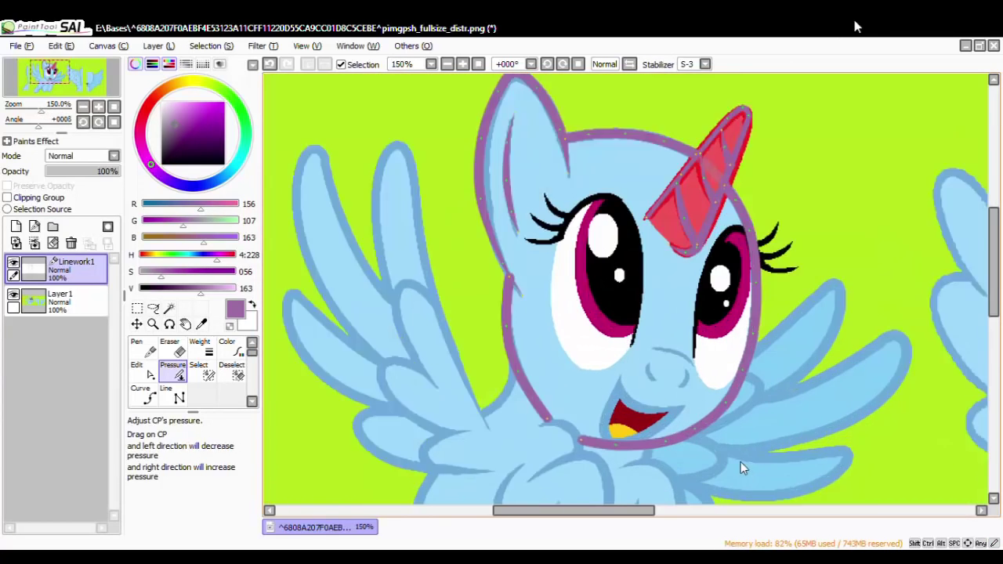
Trace the short curve across the top of the muzzle and both nostrils with the Curve tool.
scroll(743, 467, "up", 1)
scroll(649, 345, "down", 3)
scroll(678, 319, "up", 2)
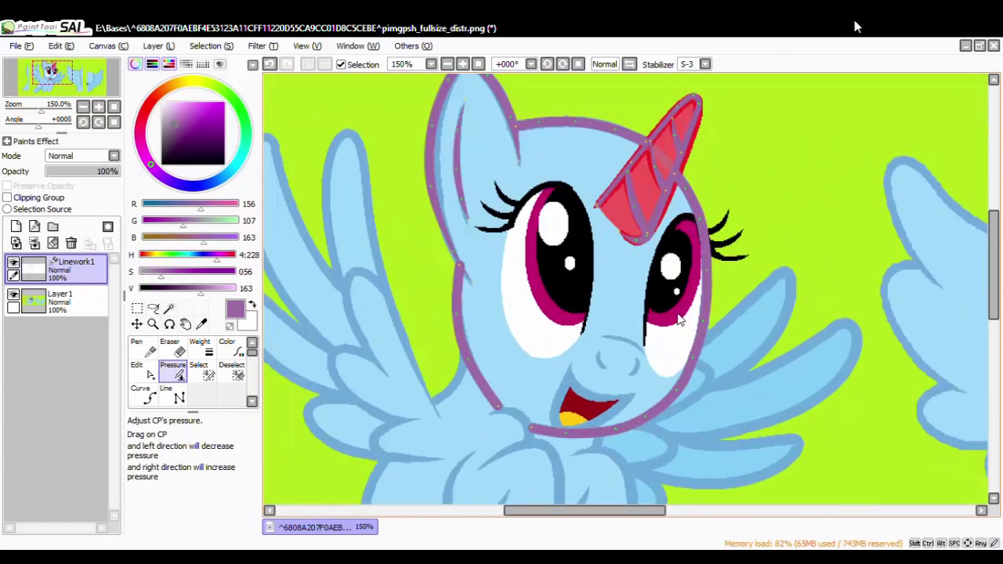
scroll(709, 443, "up", 1)
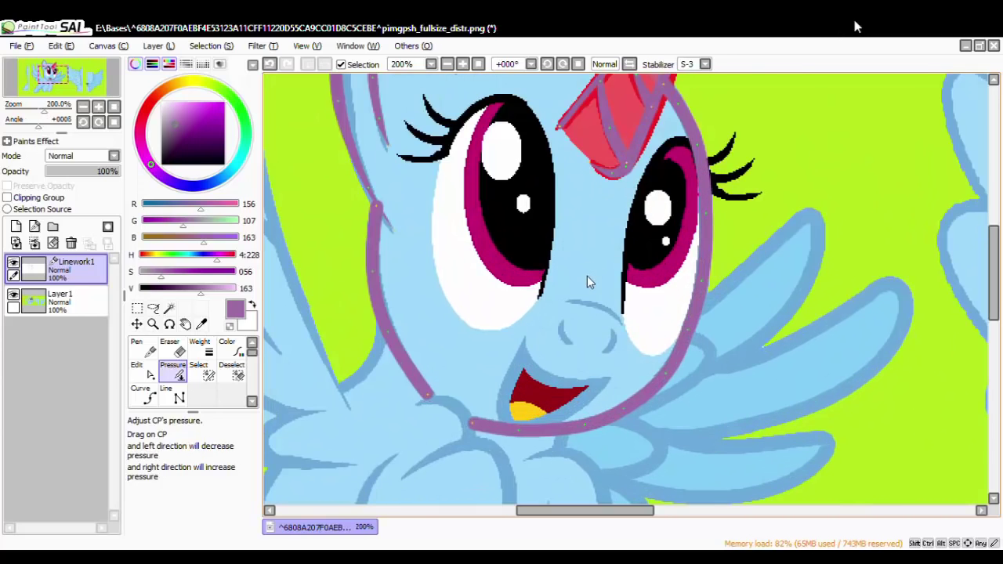
scroll(590, 282, "up", 1)
left_click(140, 394)
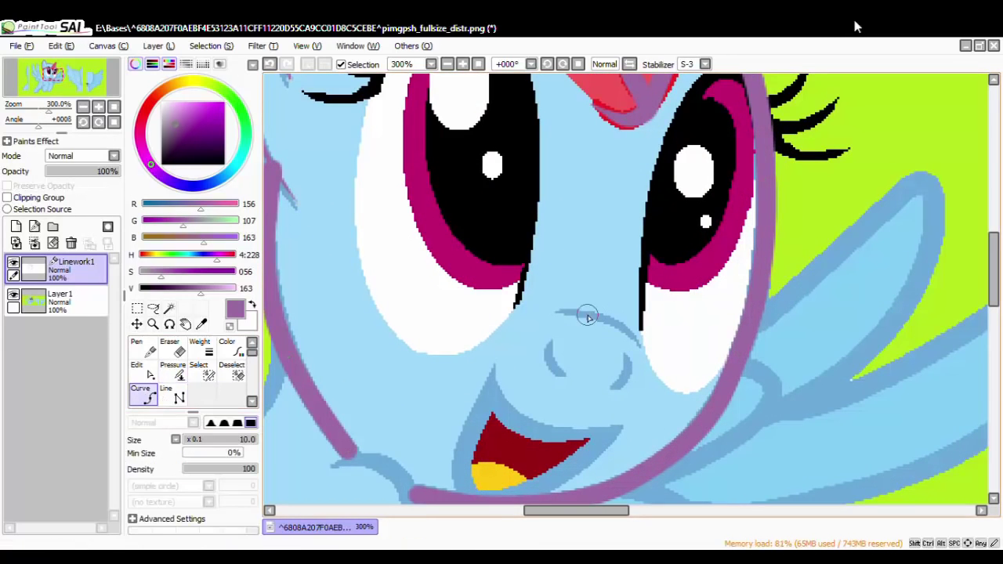
mouse_move(557, 312)
left_mouse_down()
mouse_move(605, 315)
mouse_move(639, 345)
left_mouse_up()
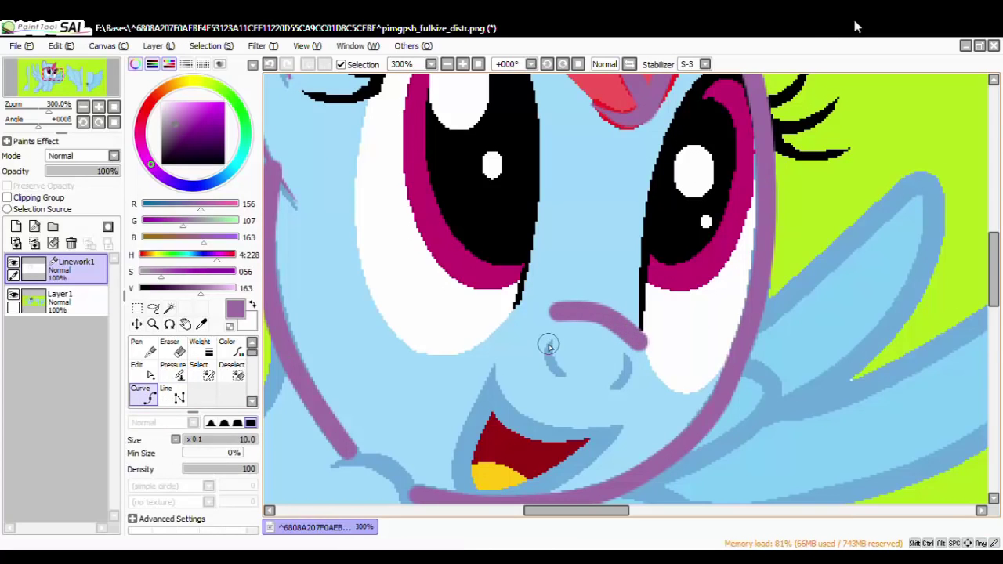
left_click_drag(548, 342, 565, 373)
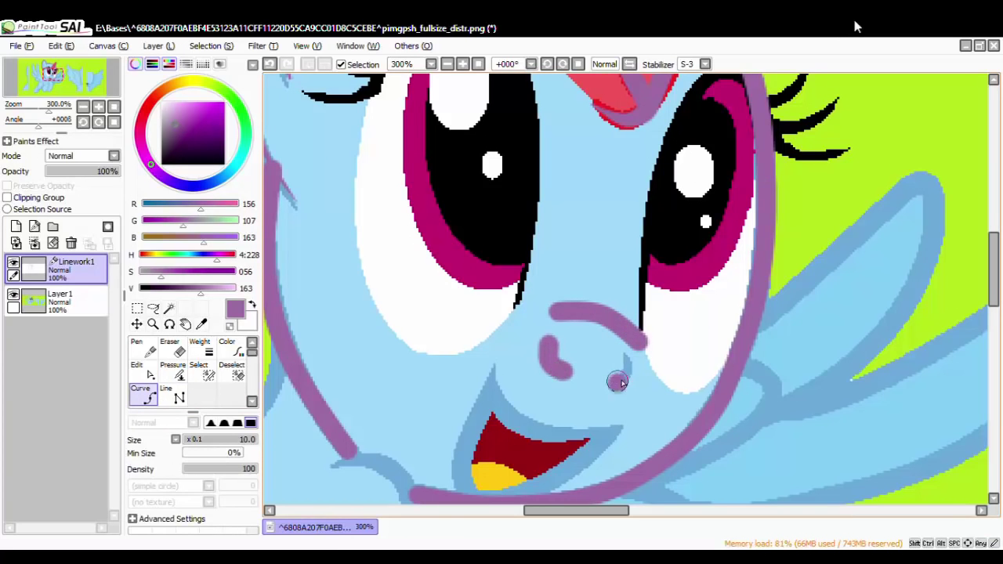
left_click_drag(630, 373, 621, 361)
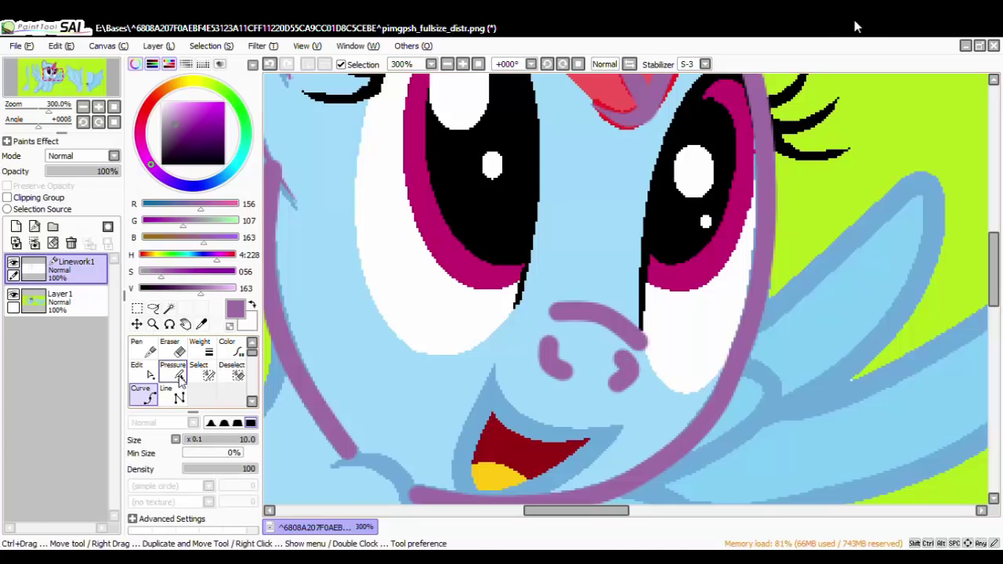
Trace the open mouth outline starting and ending at its upper tip, and reduce the pressure at that tip.
mouse_move(496, 370)
left_mouse_down()
mouse_move(488, 403)
mouse_move(525, 430)
mouse_move(618, 436)
mouse_move(534, 483)
mouse_move(498, 493)
mouse_move(456, 486)
mouse_move(453, 459)
mouse_move(494, 376)
left_mouse_up()
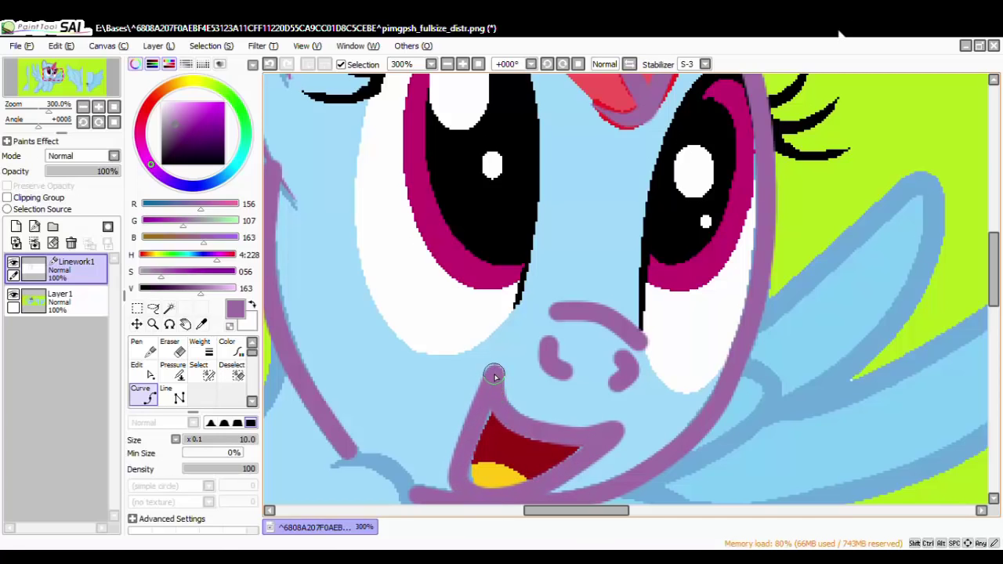
left_click(174, 372)
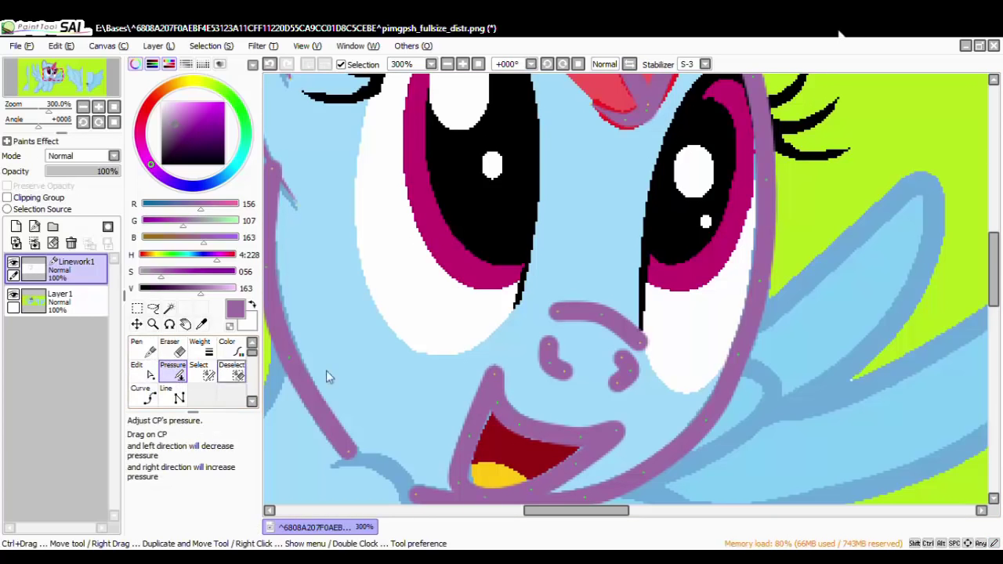
left_click_drag(508, 381, 305, 437)
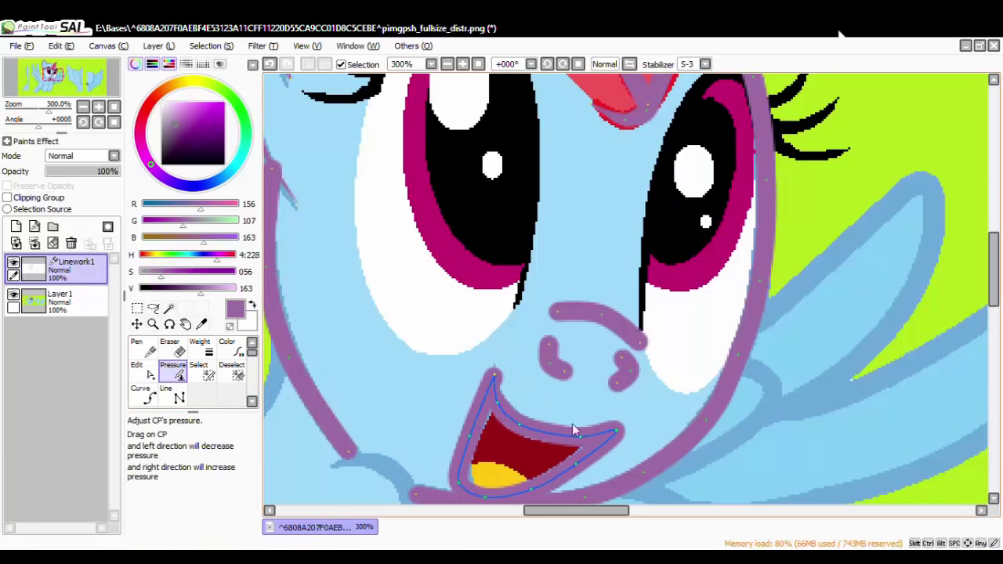
left_click_drag(496, 384, 138, 459)
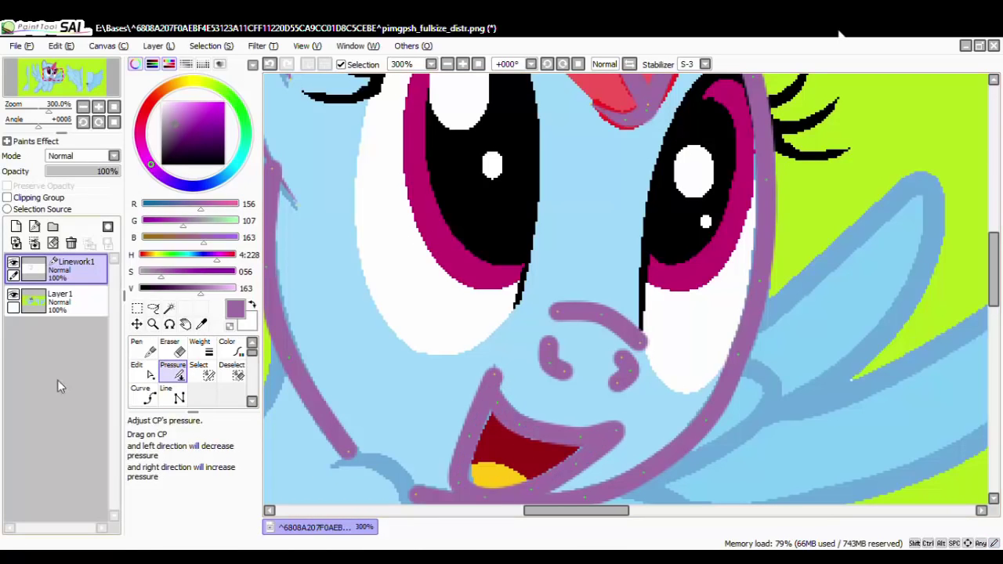
Pull one overlapping control point away from the mouth's upper tip and lower the pressure at the tip and smile corner.
left_click(143, 372)
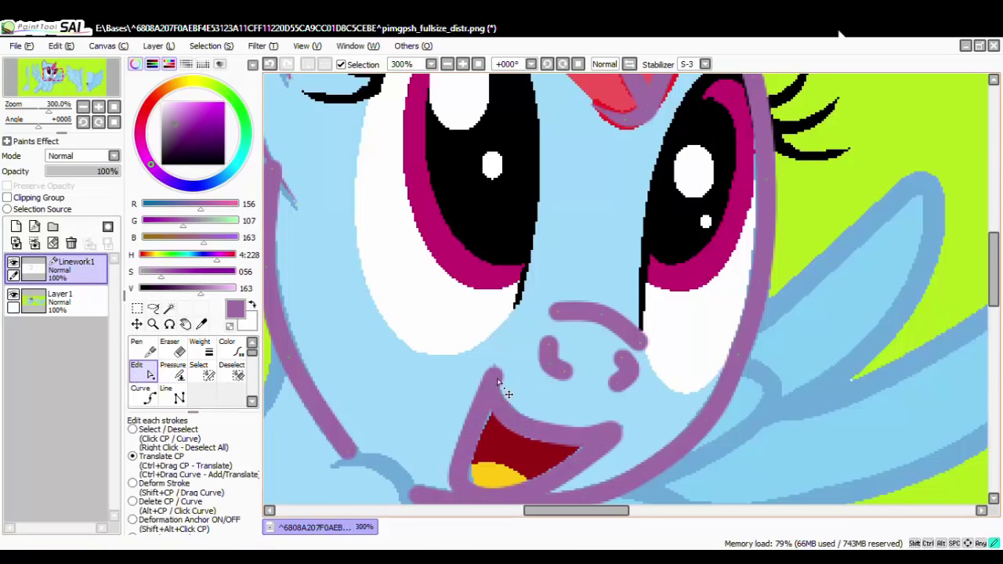
left_click_drag(502, 389, 539, 387)
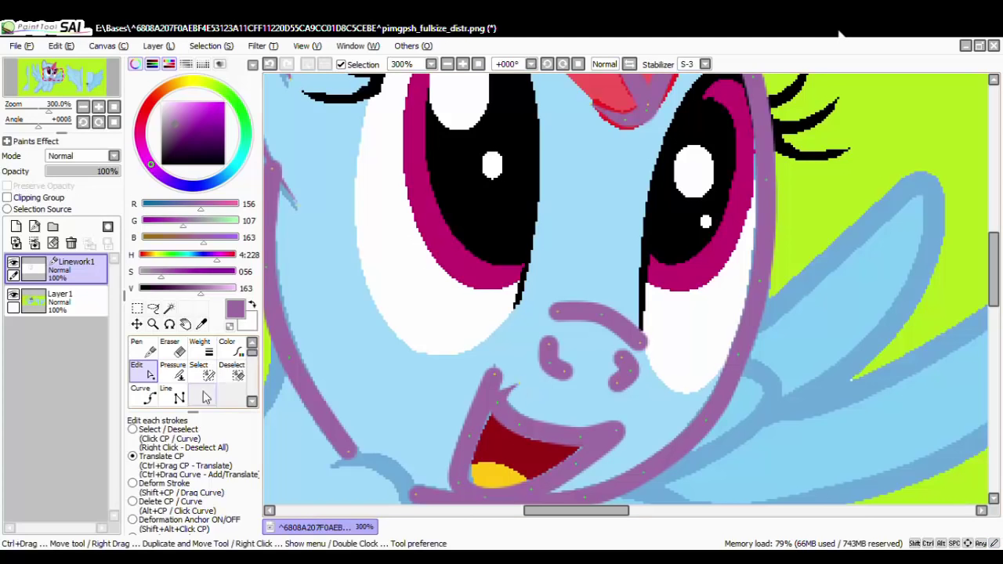
left_click(173, 371)
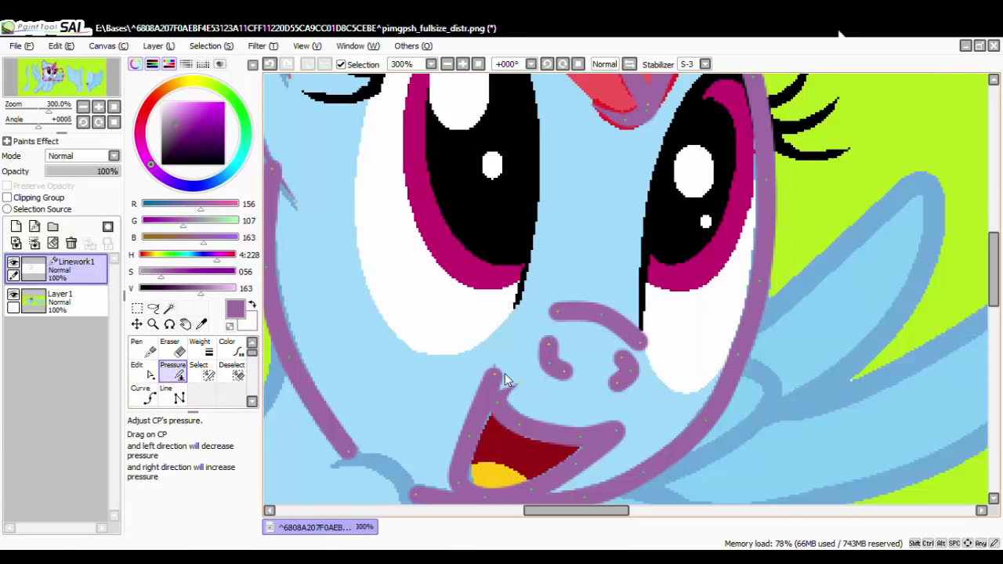
left_click_drag(504, 375, 256, 383)
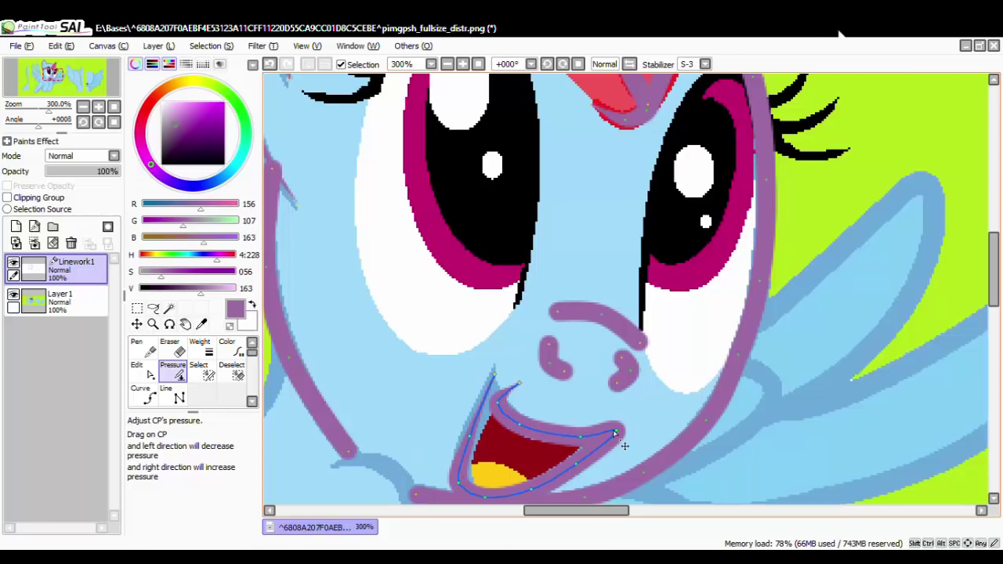
mouse_move(613, 430)
left_mouse_down()
mouse_move(369, 441)
mouse_move(487, 437)
mouse_move(432, 443)
left_mouse_up()
Move the pulled-out control point back to the mouth's upper tip and adjust the pressure of the mouth outline beside it.
left_click(143, 372)
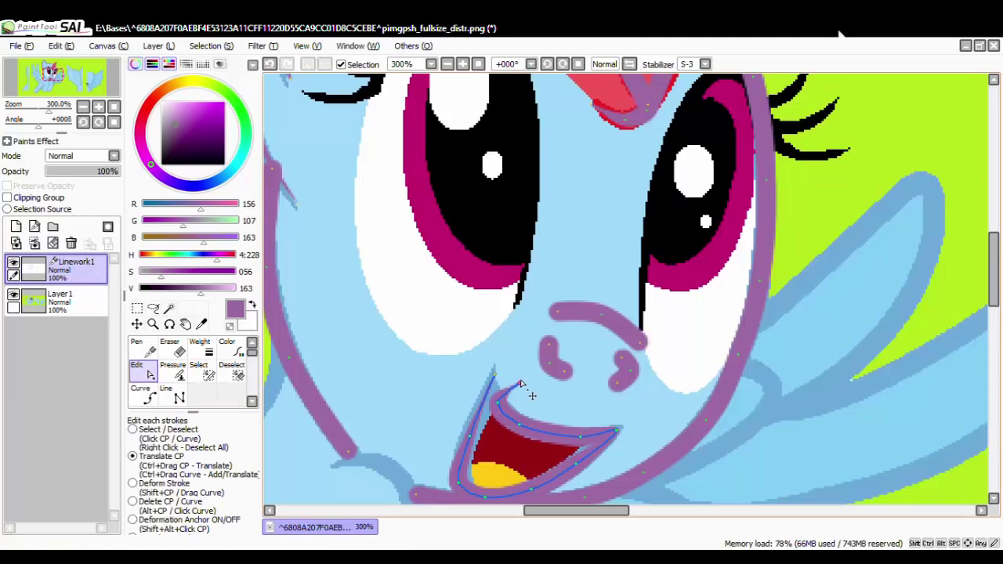
left_click(173, 371)
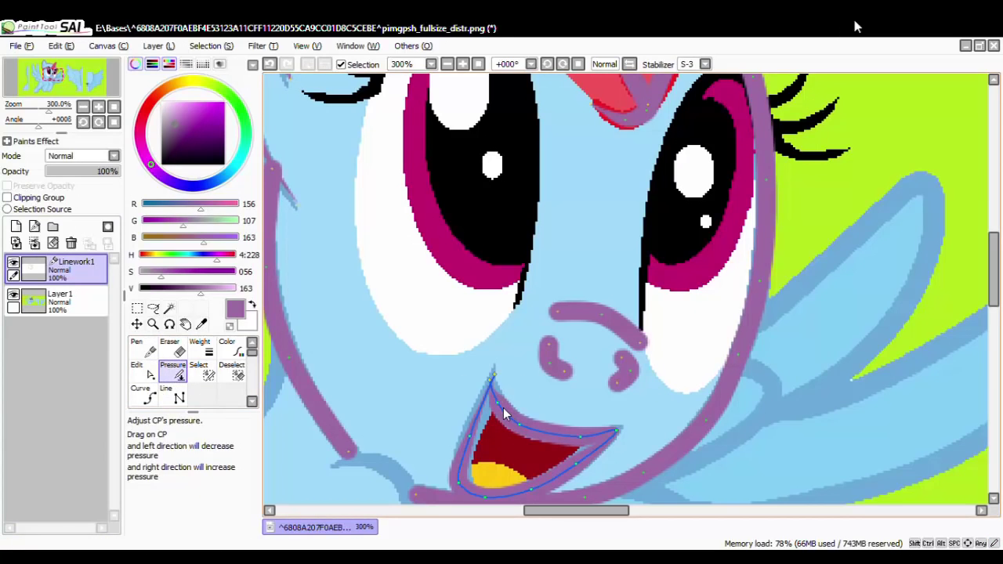
mouse_move(496, 401)
left_mouse_down()
mouse_move(436, 422)
mouse_move(486, 411)
left_mouse_up()
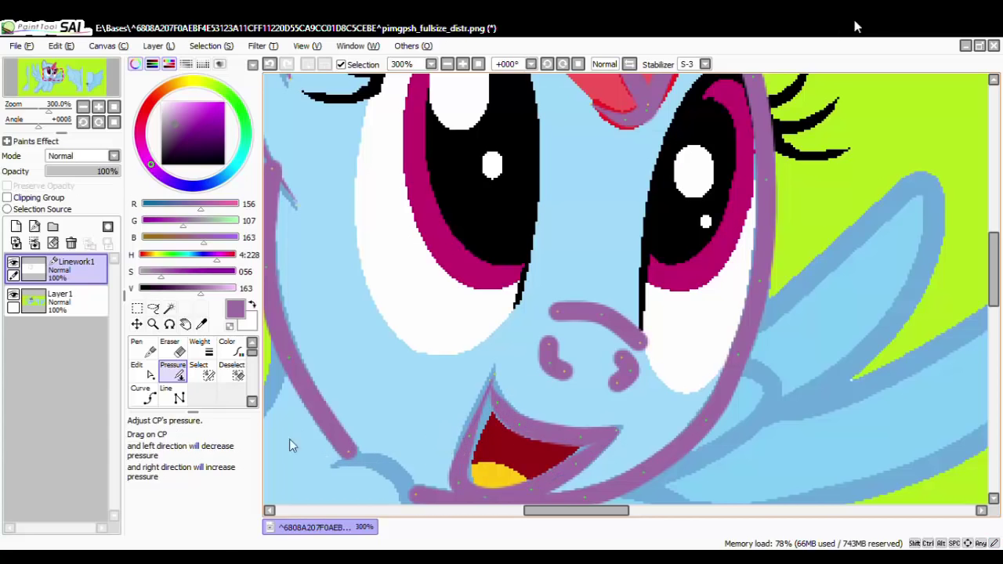
Shift the end control point up to the mouth's upper tip and increase the pressure there and along the near side.
left_click(138, 370)
right_click(489, 380)
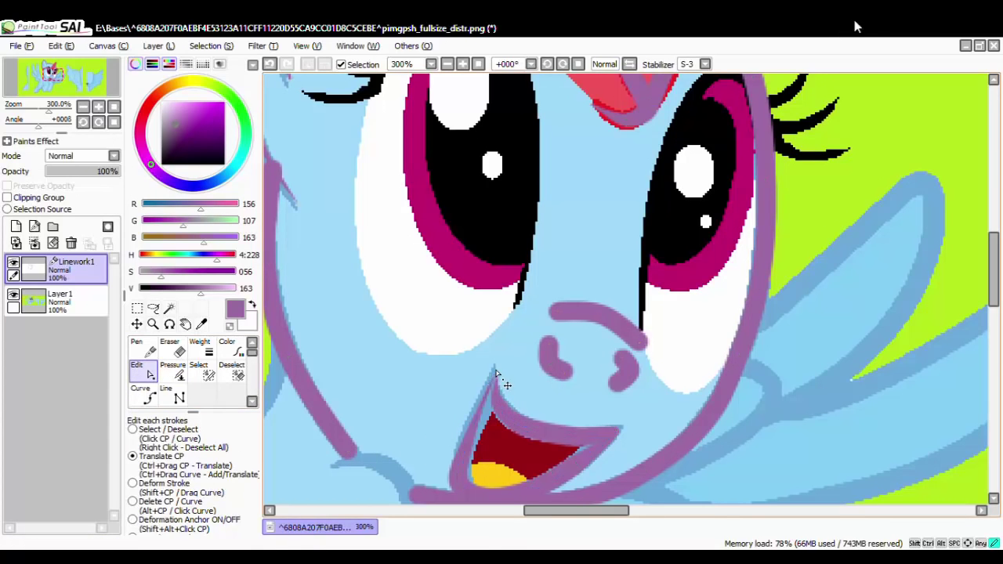
left_click_drag(493, 365, 494, 367)
left_click(167, 379)
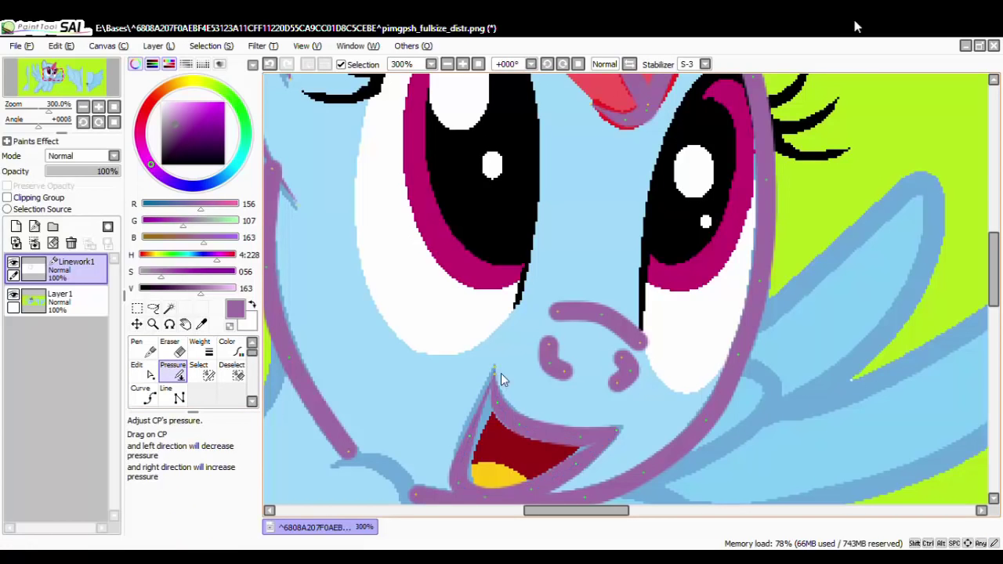
mouse_move(501, 373)
left_mouse_down()
mouse_move(600, 389)
mouse_move(827, 383)
left_mouse_up()
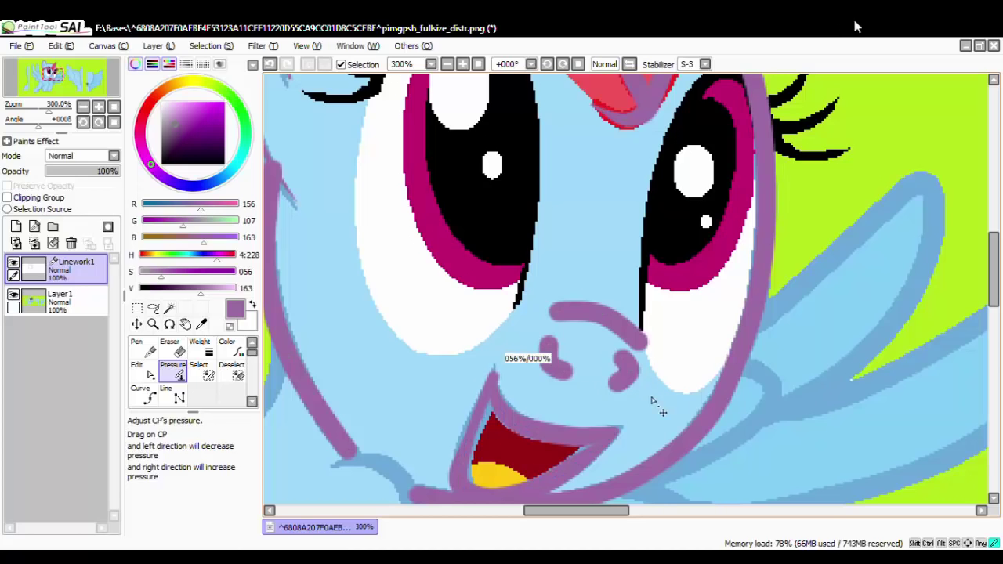
left_click_drag(651, 401, 676, 400)
left_click_drag(471, 438, 650, 458)
left_click(141, 373)
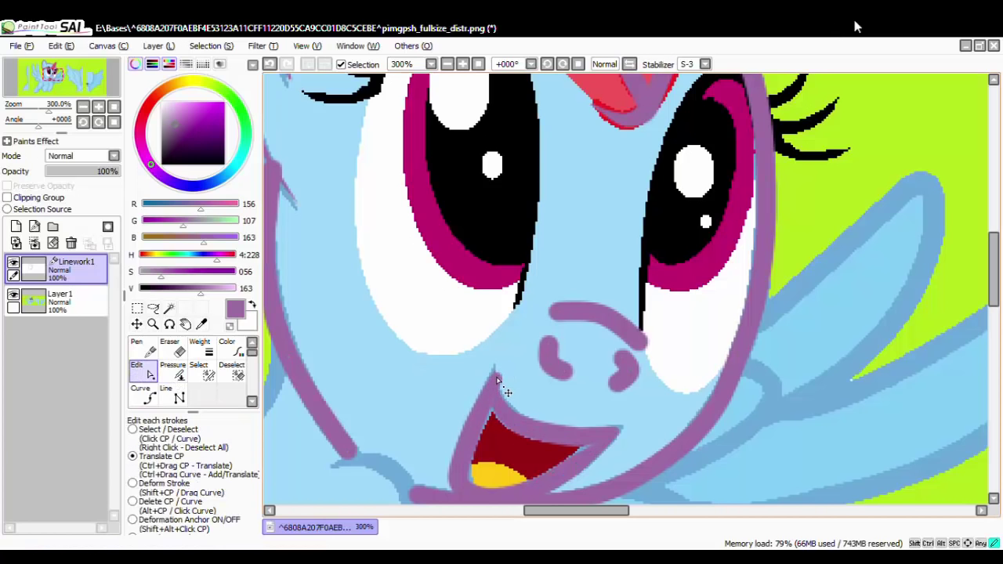
Taper both ends of the nose bridge line by lowering their pressure and nudge its middle control point slightly.
scroll(607, 422, "down", 5)
scroll(609, 443, "up", 3)
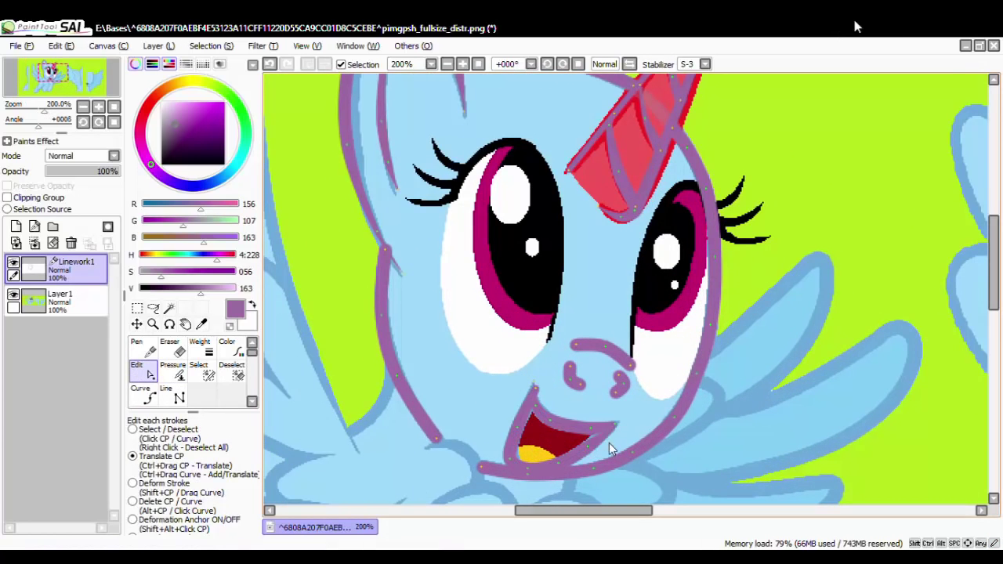
scroll(580, 322, "up", 2)
left_click(580, 322)
left_click(173, 370)
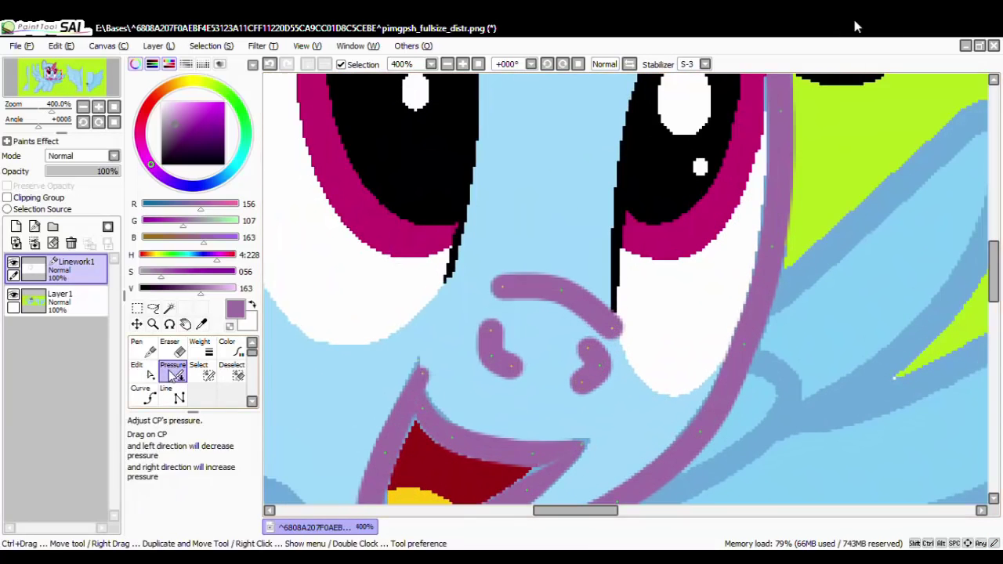
mouse_move(619, 329)
left_mouse_down()
mouse_move(594, 342)
mouse_move(549, 337)
left_mouse_up()
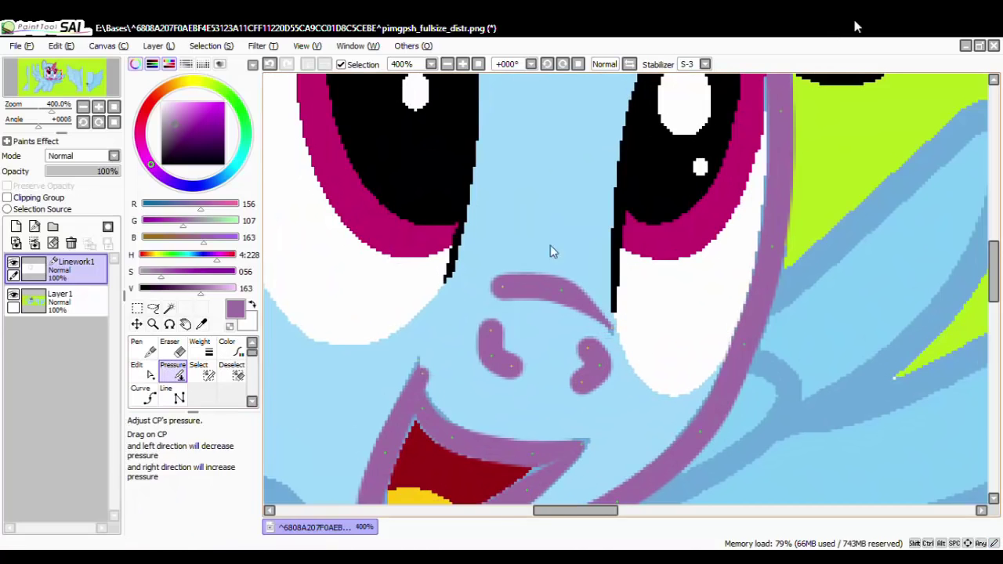
left_click_drag(501, 288, 106, 291)
left_click_drag(202, 320, 65, 381)
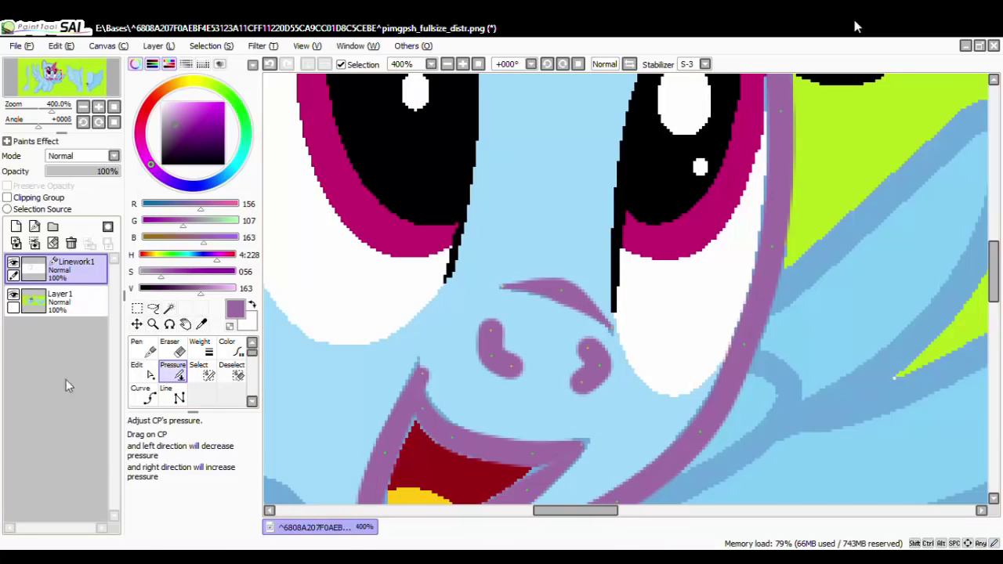
left_click(136, 368)
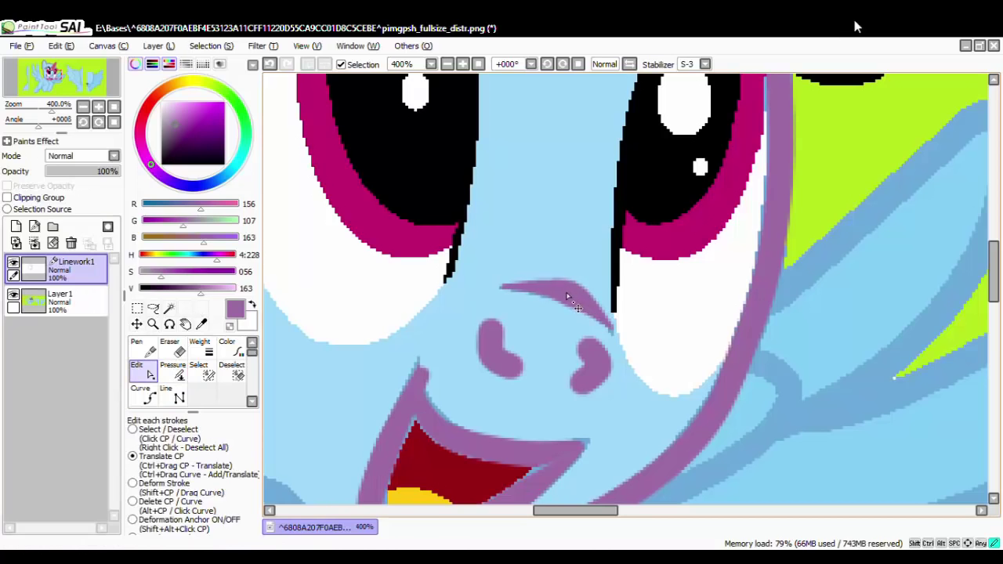
left_click(174, 368)
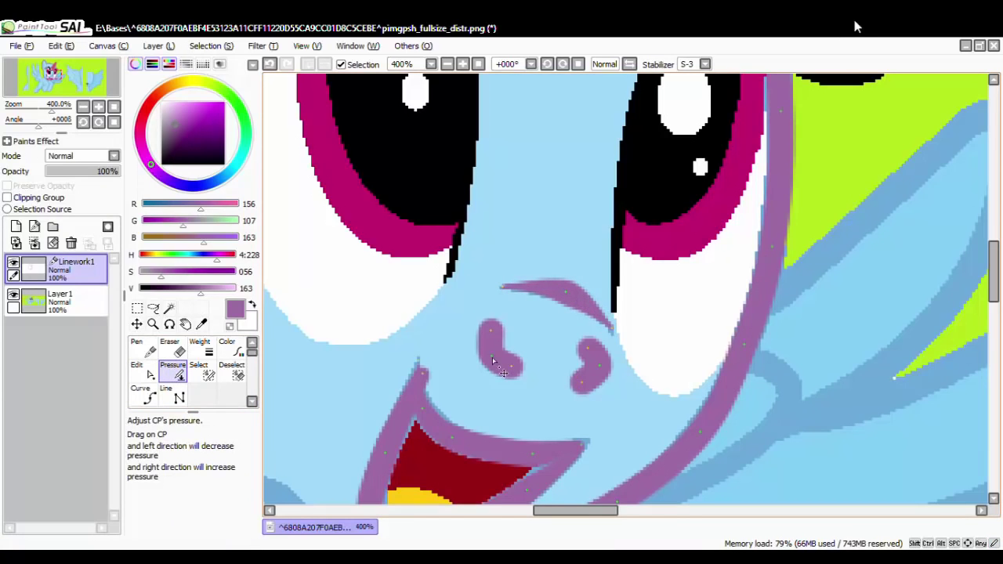
Lower the pressure along both nostril strokes so that their ends taper to points and their middles become thinner.
left_click_drag(511, 368, 397, 316)
left_click_drag(489, 333, 300, 335)
left_click_drag(491, 356, 376, 375)
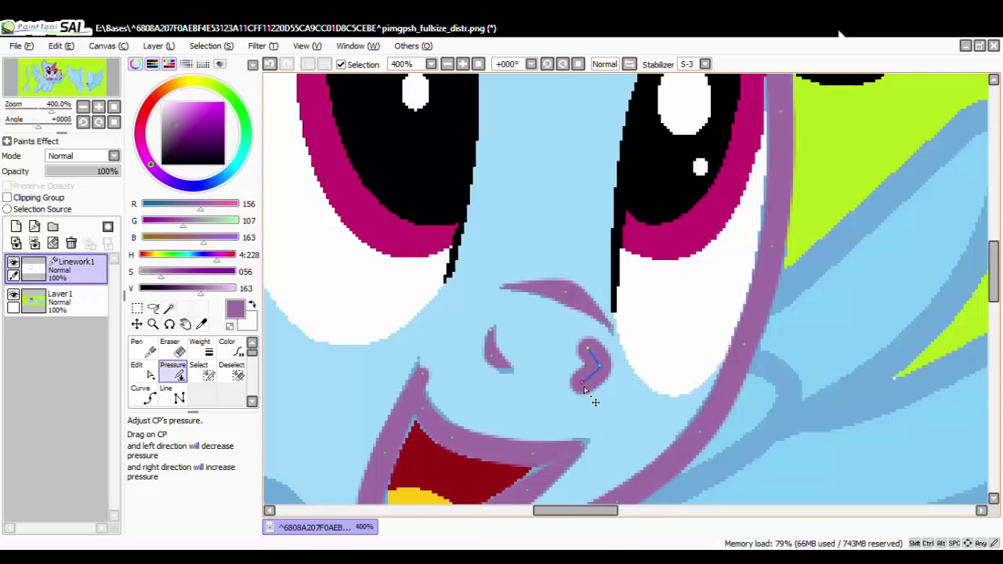
left_click_drag(584, 390, 384, 331)
left_click_drag(571, 352, 421, 351)
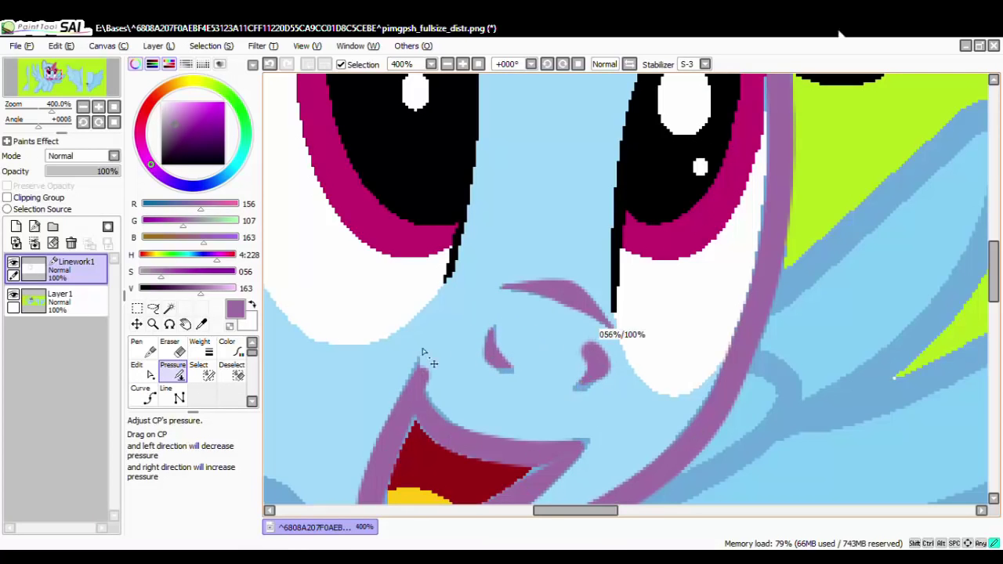
left_click_drag(280, 361, 280, 362)
left_click_drag(599, 367, 479, 377)
Try to erase the excess line beside the mouth's upper tip with the eraser at size 2.5.
scroll(504, 382, "down", 4)
scroll(471, 400, "up", 4)
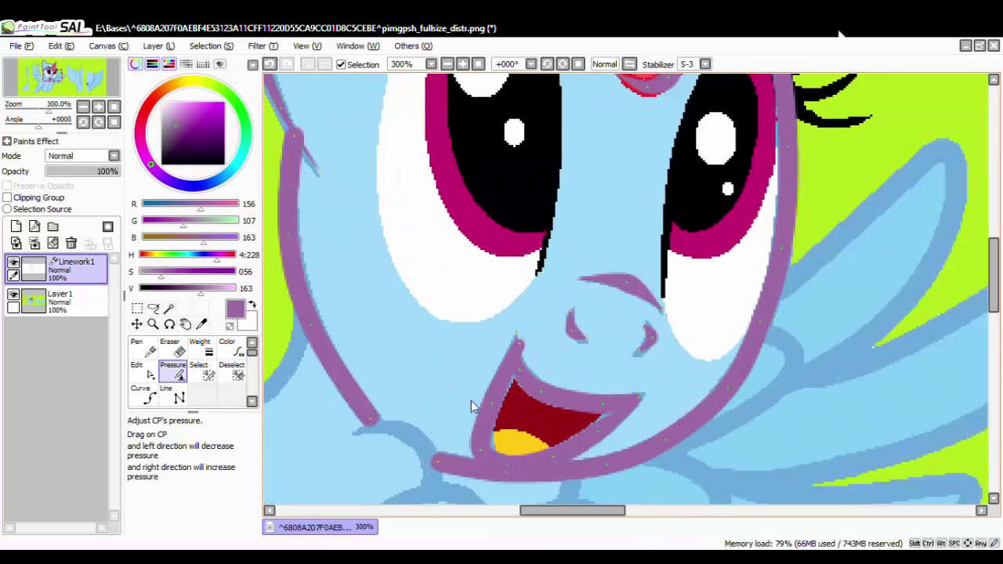
scroll(532, 362, "up", 1)
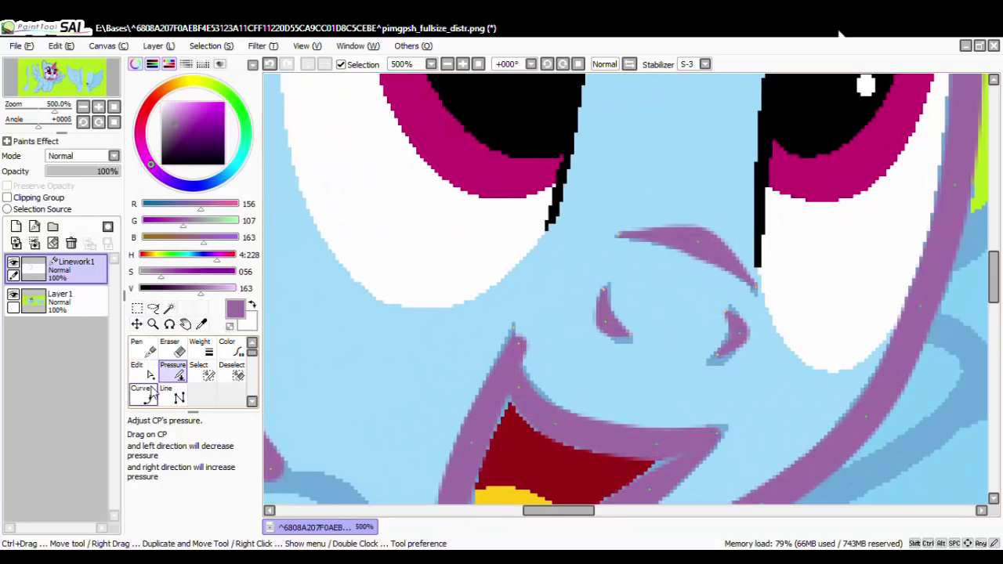
left_click(173, 348)
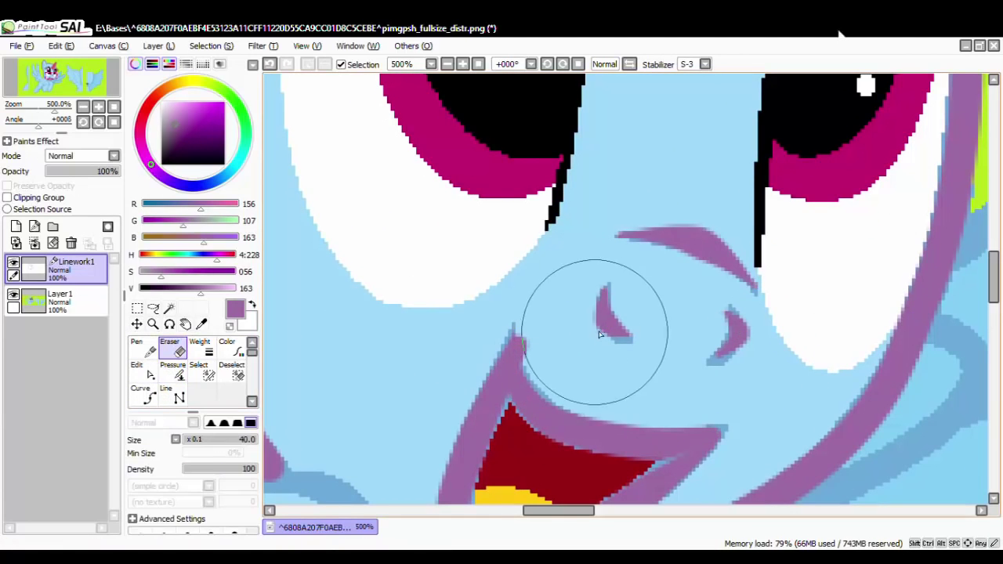
left_click_drag(235, 437, 187, 433)
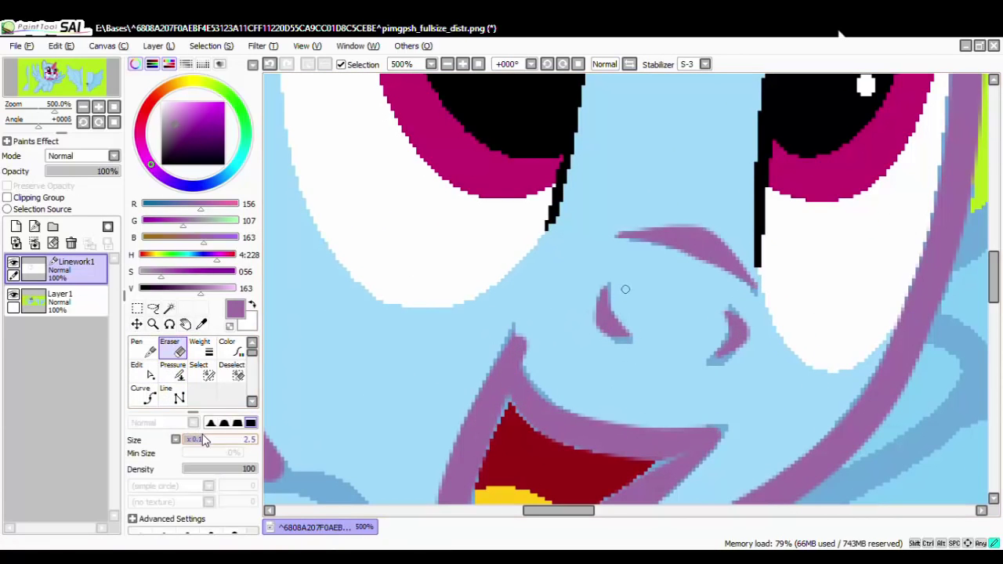
left_click_drag(515, 329, 525, 375)
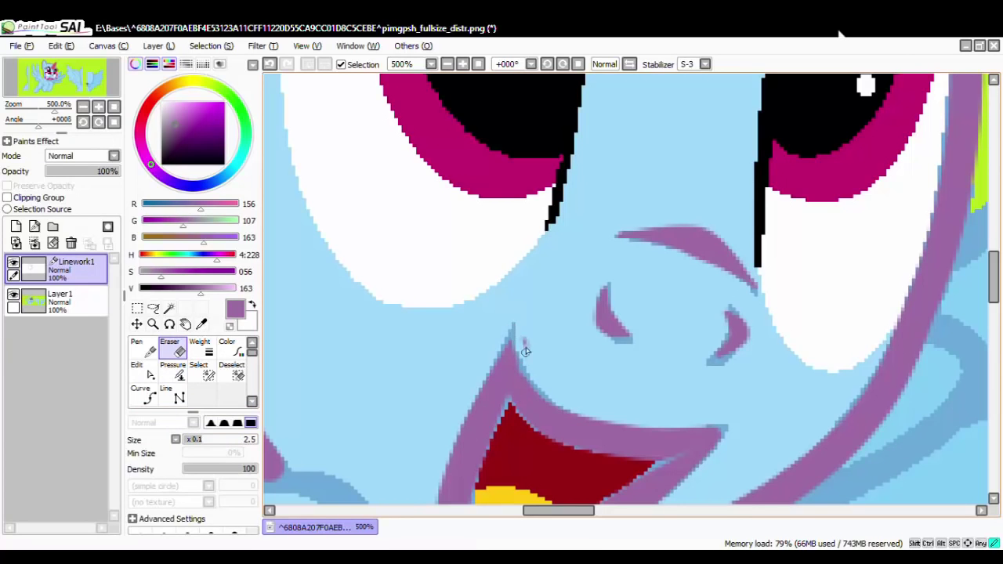
key("ctrl+z")
key("ctrl+z")
Examine the traced head linework, including the joint between the ear line and the cheek outline.
scroll(709, 235, "down", 7)
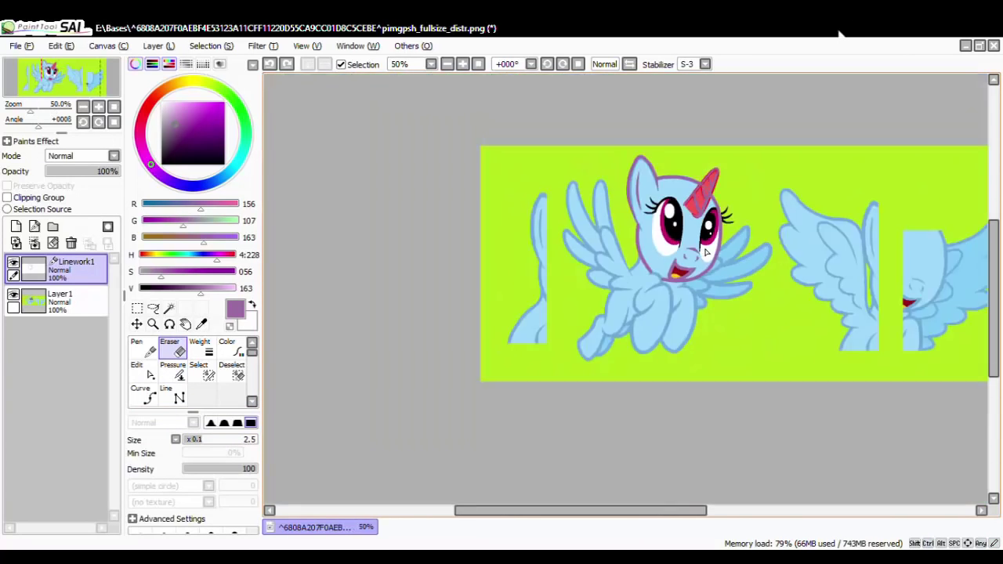
scroll(704, 250, "up", 3)
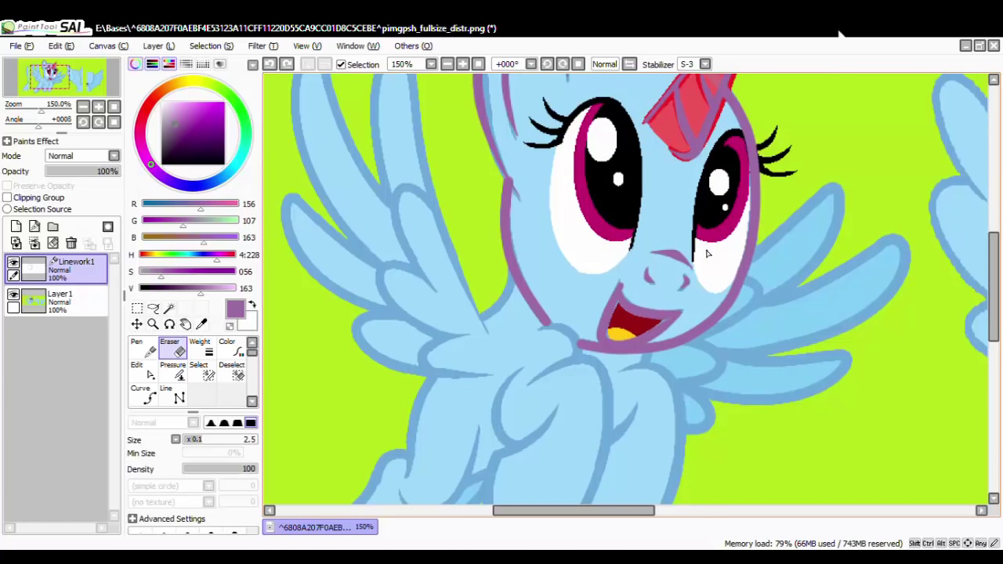
scroll(706, 253, "down", 4)
scroll(529, 285, "up", 5)
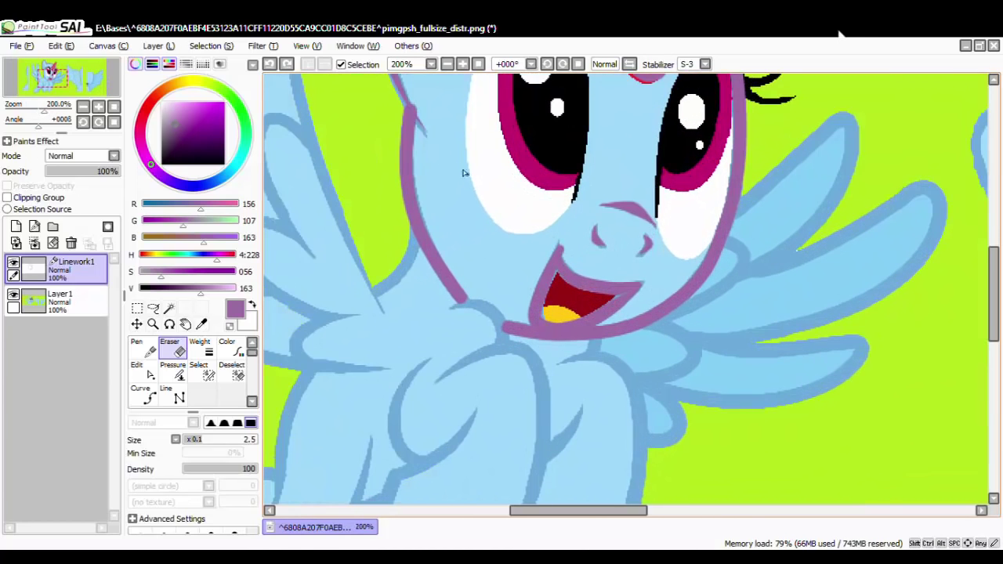
scroll(463, 172, "down", 4)
scroll(444, 200, "up", 6)
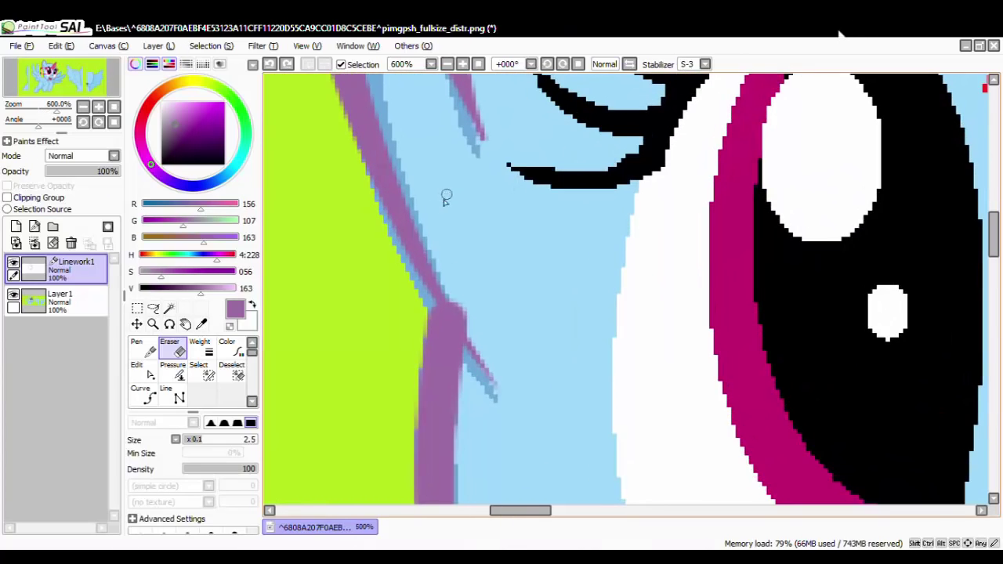
left_click(143, 369)
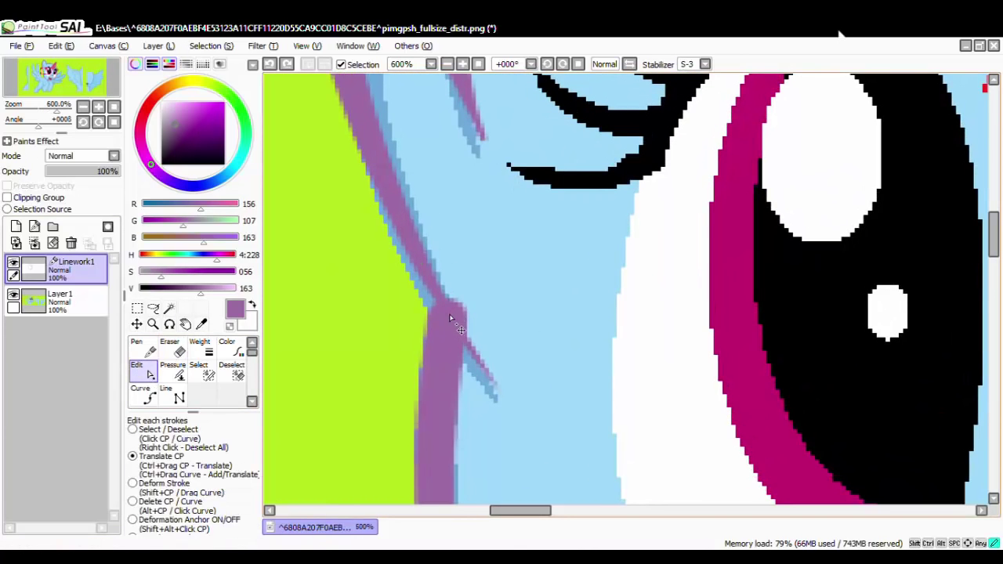
scroll(470, 321, "down", 7)
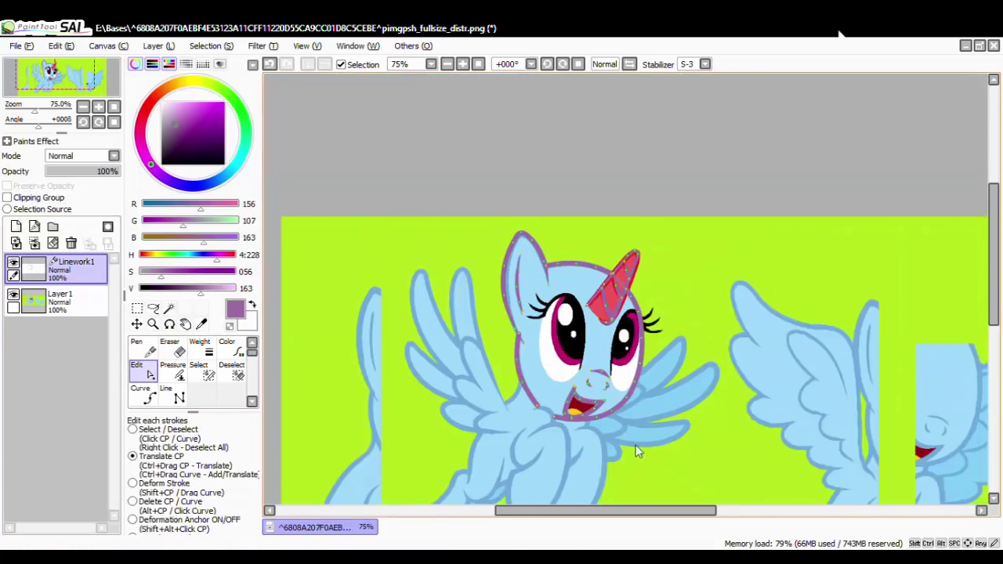
scroll(634, 439, "up", 3)
scroll(446, 385, "down", 4)
scroll(470, 407, "up", 4)
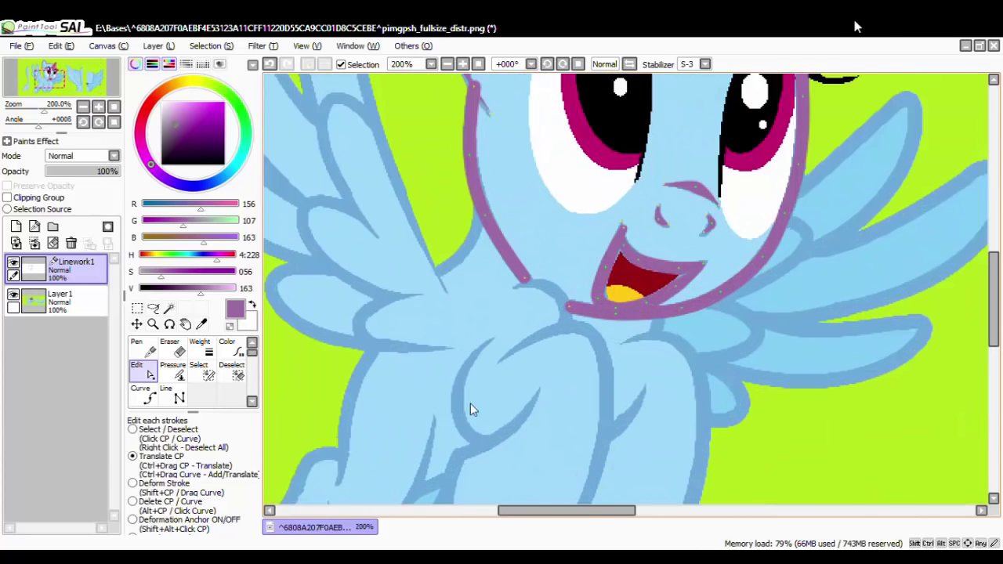
Trace the curved chest line below the chin from the cheek outline down to the front leg with a size 10 curve.
scroll(565, 339, "up", 2)
left_click(142, 394)
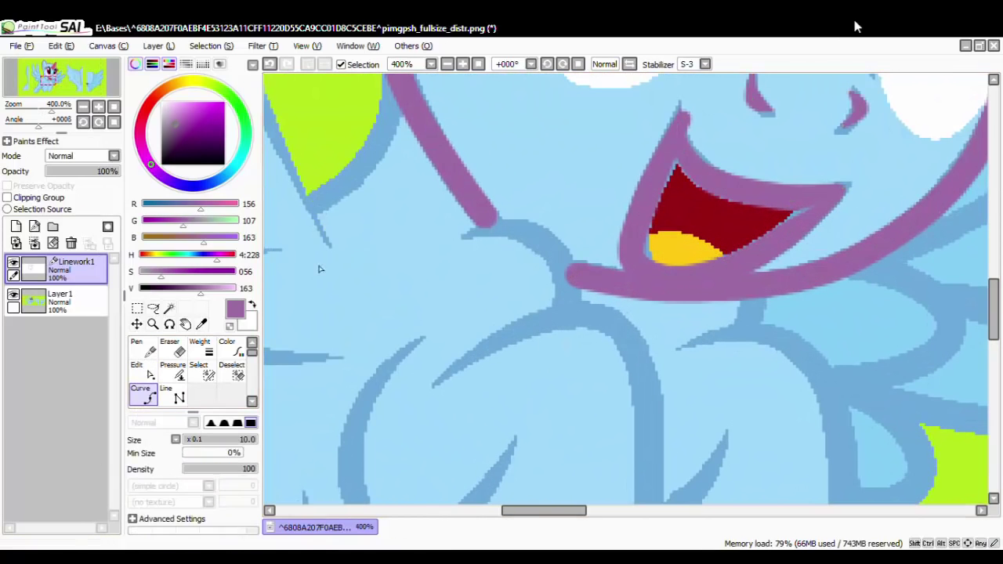
left_click(468, 236)
left_click(521, 226)
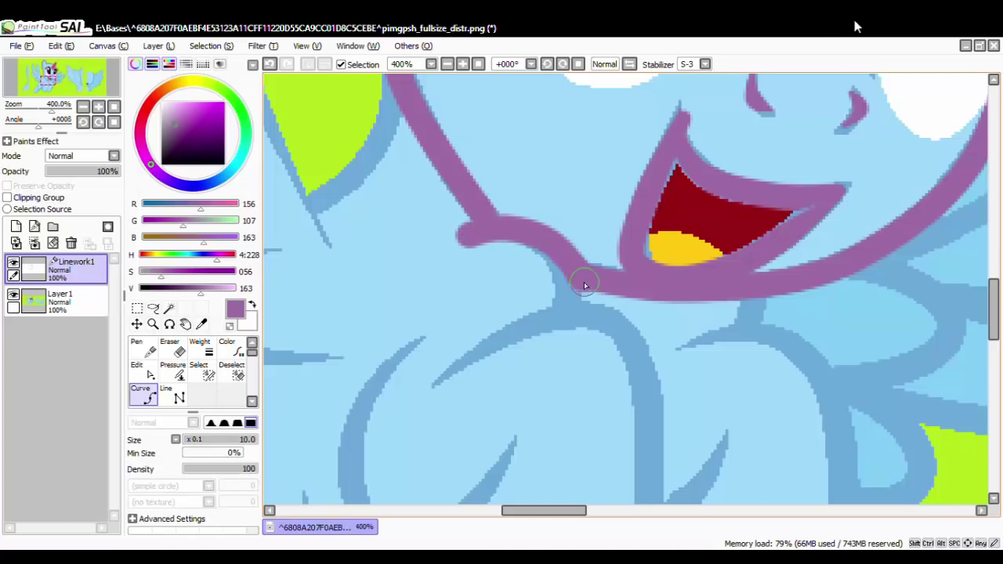
double_click(564, 314)
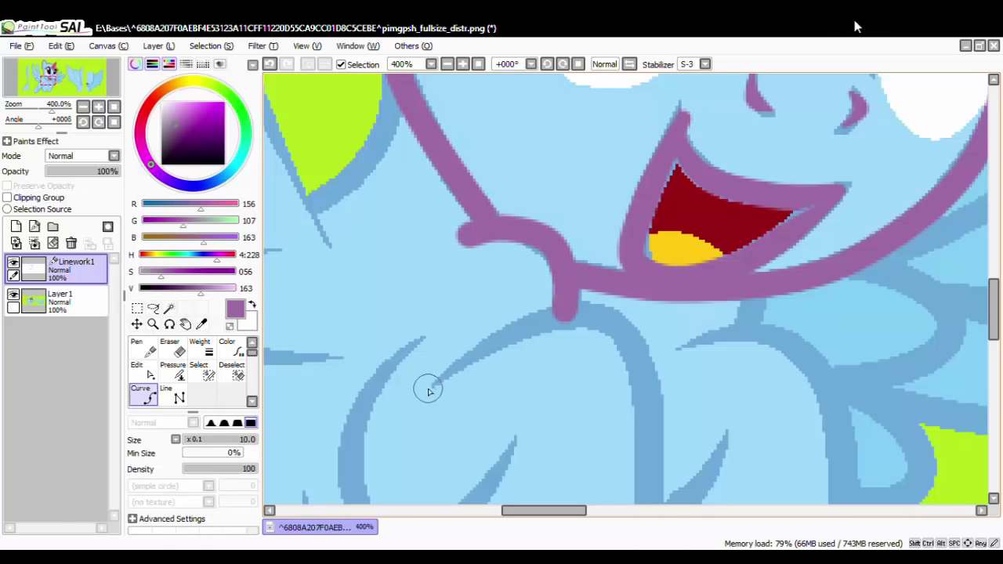
Trace the raised front leg from its upper crease down around its lower end and back up to the inner fold.
left_click(429, 392)
left_click(587, 313)
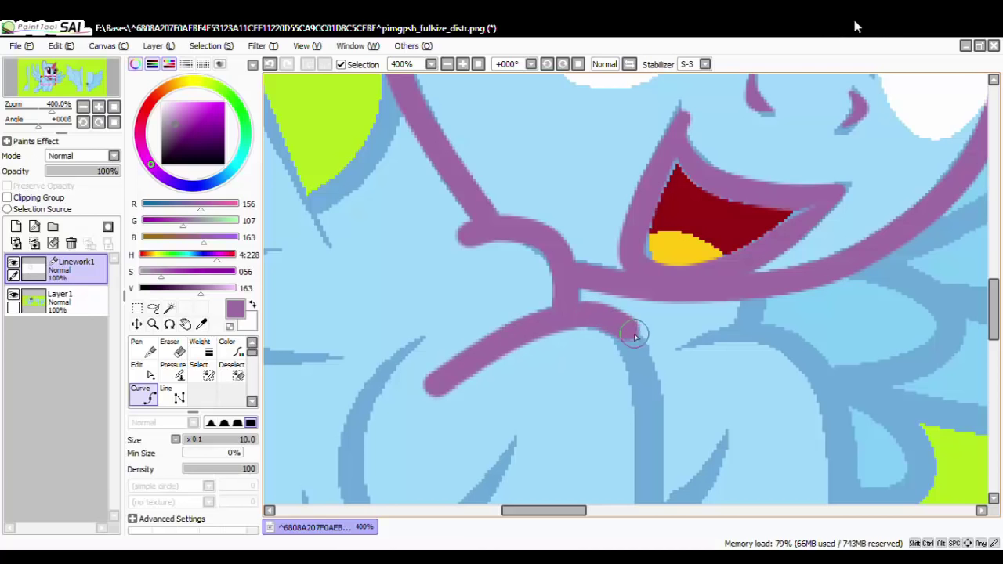
left_click(634, 346)
scroll(651, 455, "down", 4)
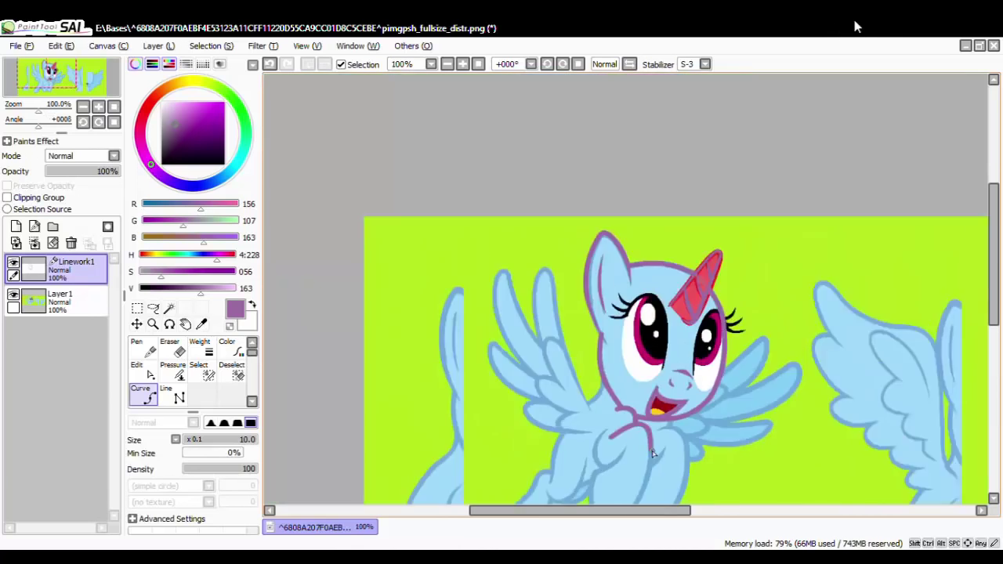
scroll(652, 452, "up", 3)
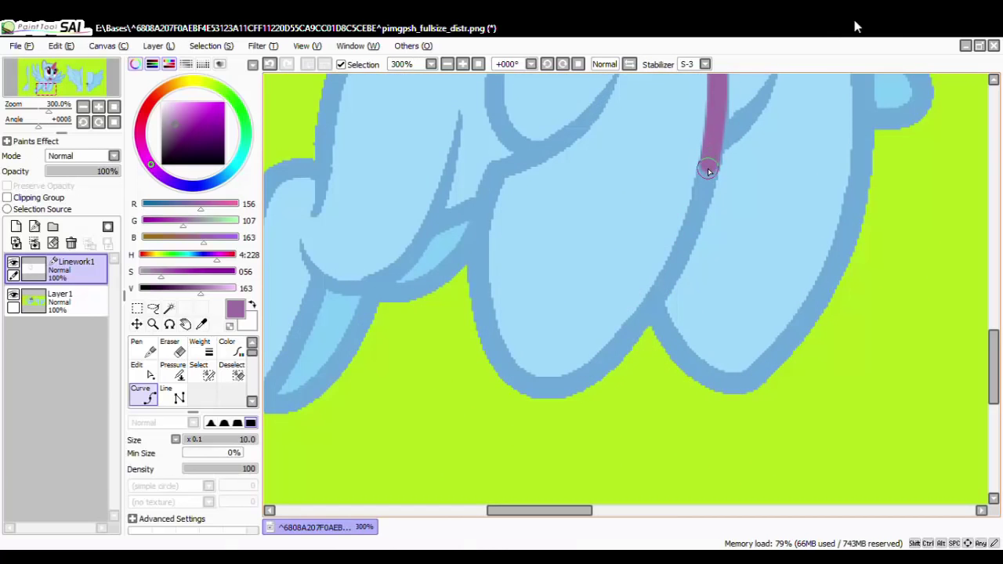
left_click(664, 285)
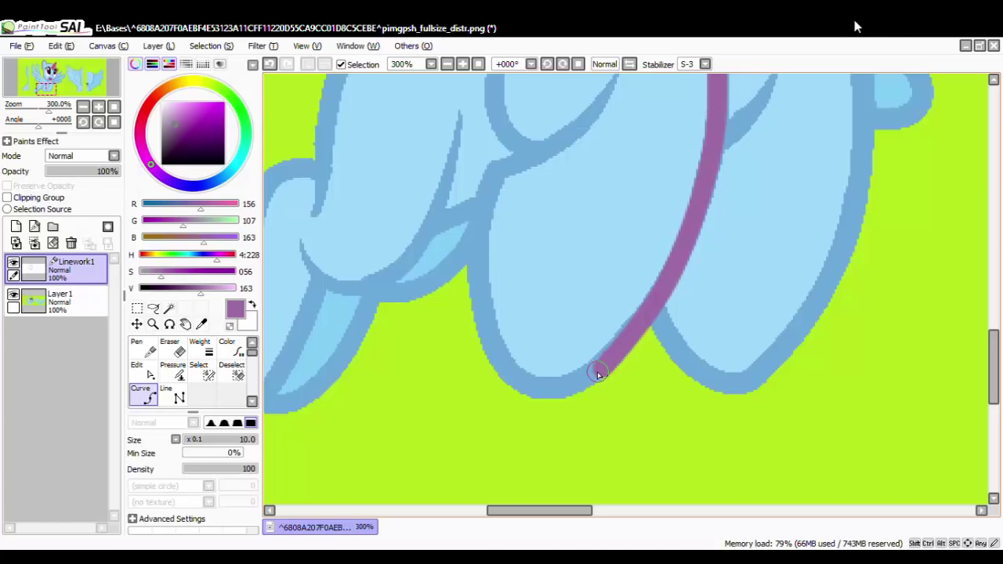
left_click(530, 392)
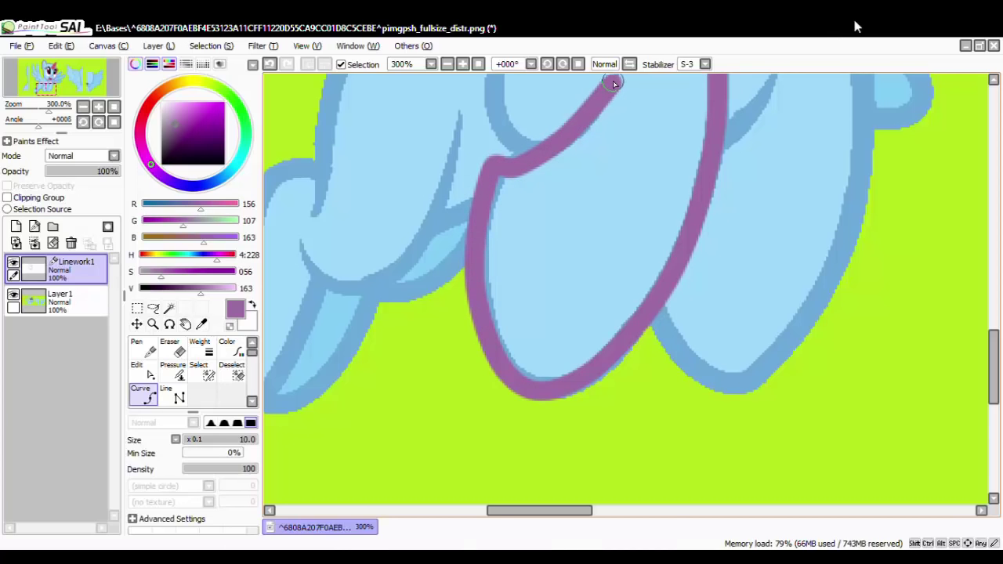
Move the control point at the front leg's bend inward so the outline follows the base's corner.
scroll(613, 86, "down", 3)
scroll(619, 89, "up", 4)
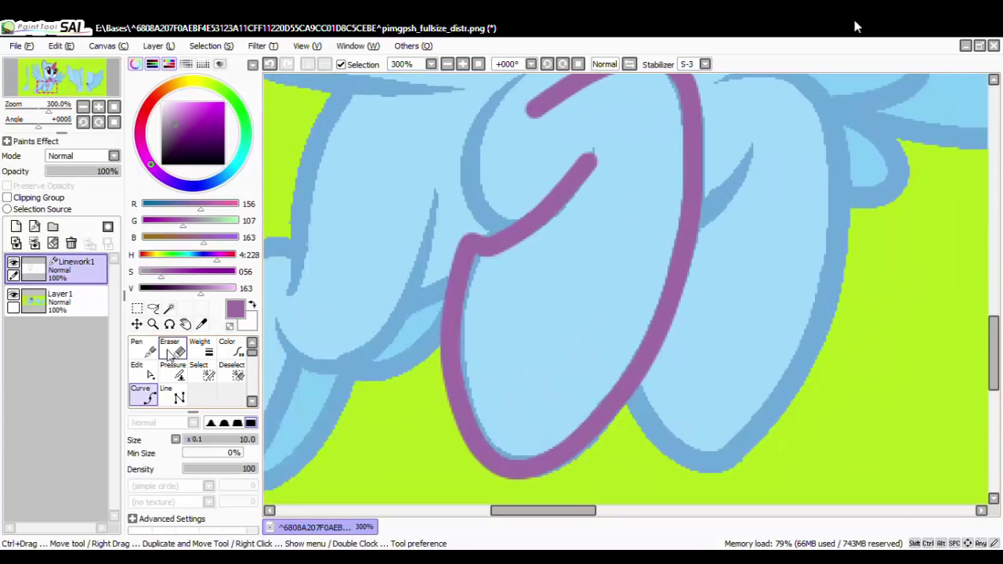
left_click(145, 369)
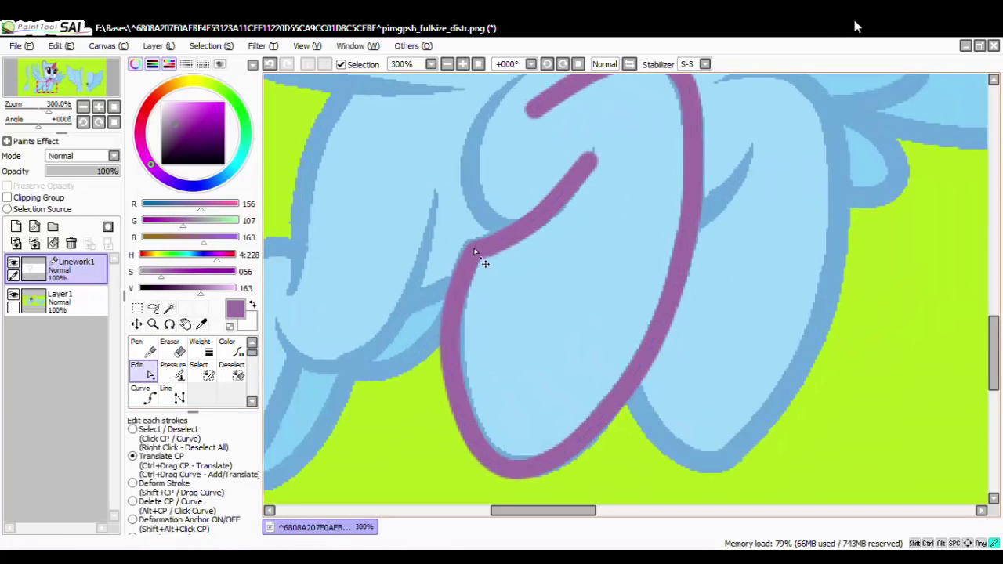
mouse_move(473, 254)
left_mouse_down()
mouse_move(501, 249)
mouse_move(492, 247)
left_mouse_up()
Trace the curved outer edge of the front leg's bend from its upper tip down to the inner fold line.
scroll(545, 246, "down", 4)
scroll(533, 206, "up", 2)
scroll(544, 224, "up", 2)
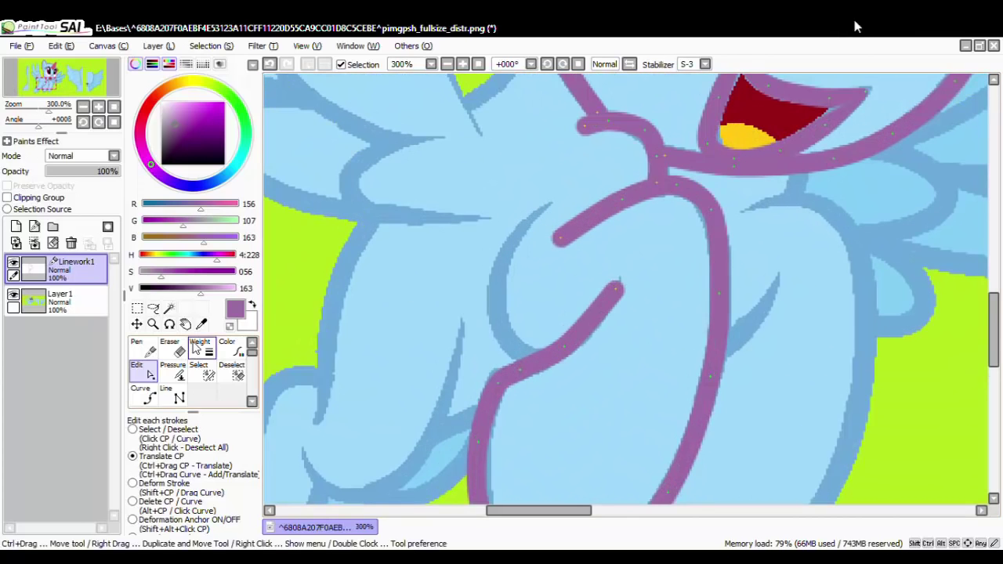
left_click(142, 395)
left_click(551, 205)
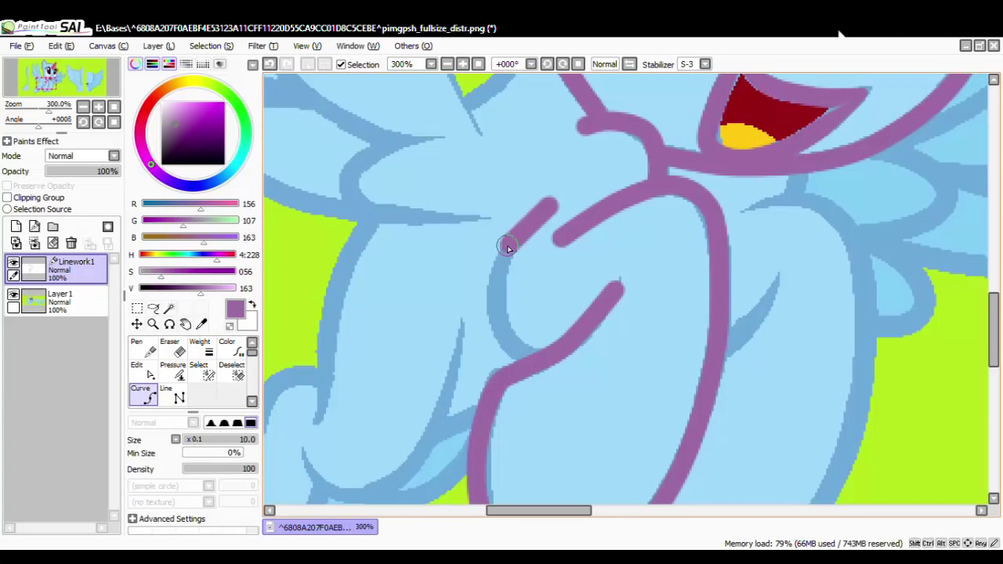
left_click(509, 245)
left_click(500, 304)
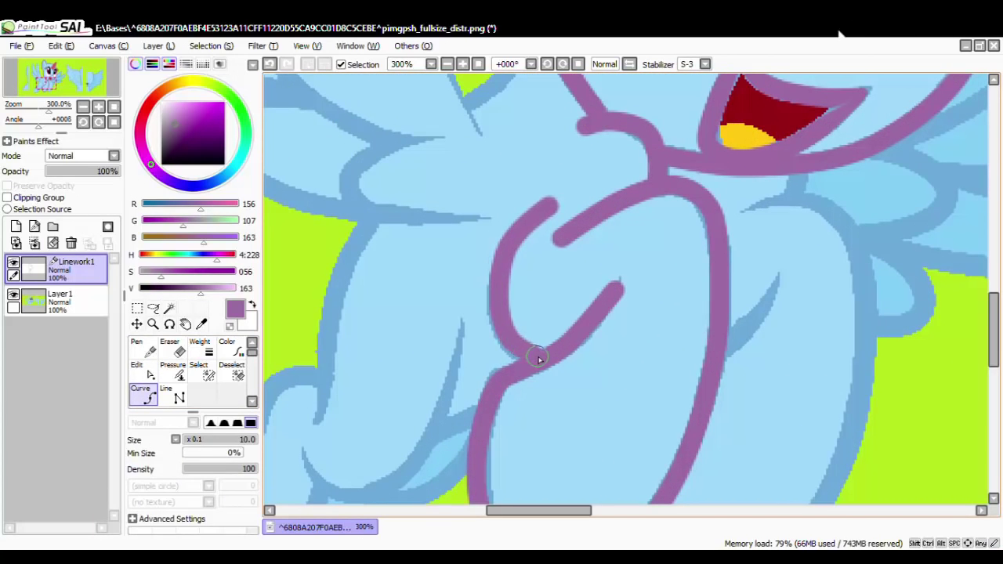
scroll(541, 360, "down", 5)
scroll(536, 309, "up", 2)
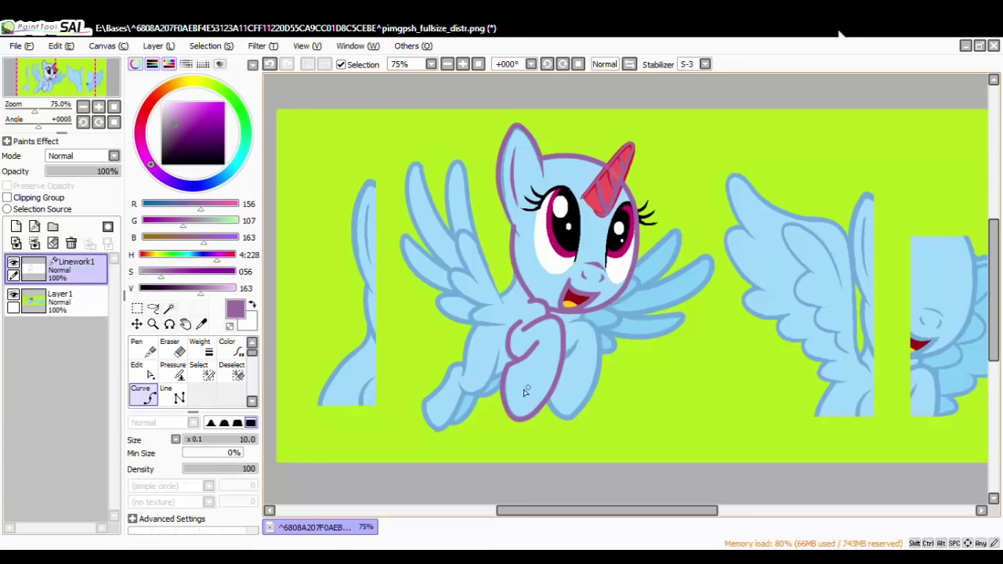
scroll(539, 394, "down", 5)
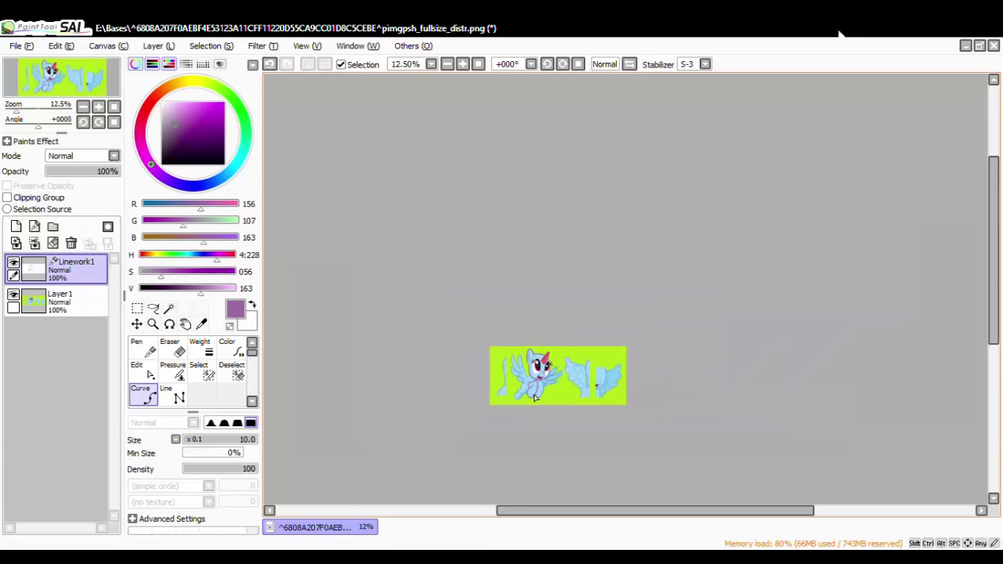
Trace the second front leg with a size 10 curve, from its upper crease down the outer side and around the tip to the first leg.
scroll(536, 388, "up", 8)
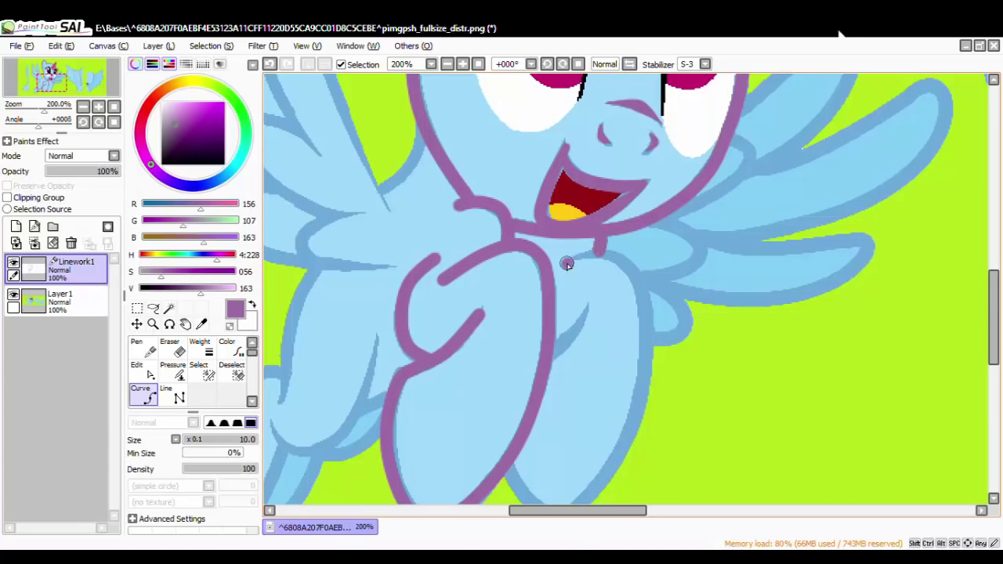
left_click_drag(567, 265, 594, 259)
left_click(595, 255)
left_click(617, 258)
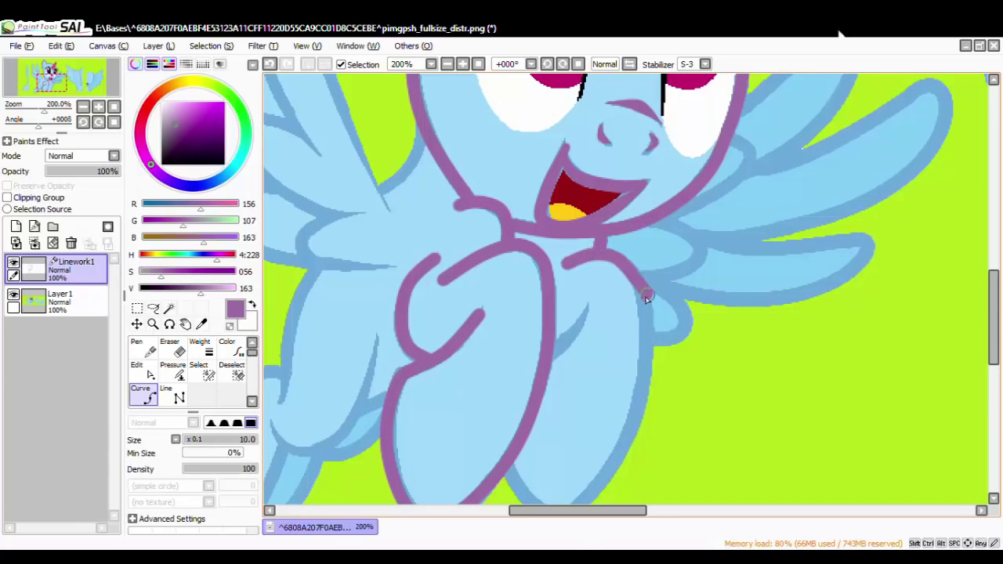
left_click(644, 329)
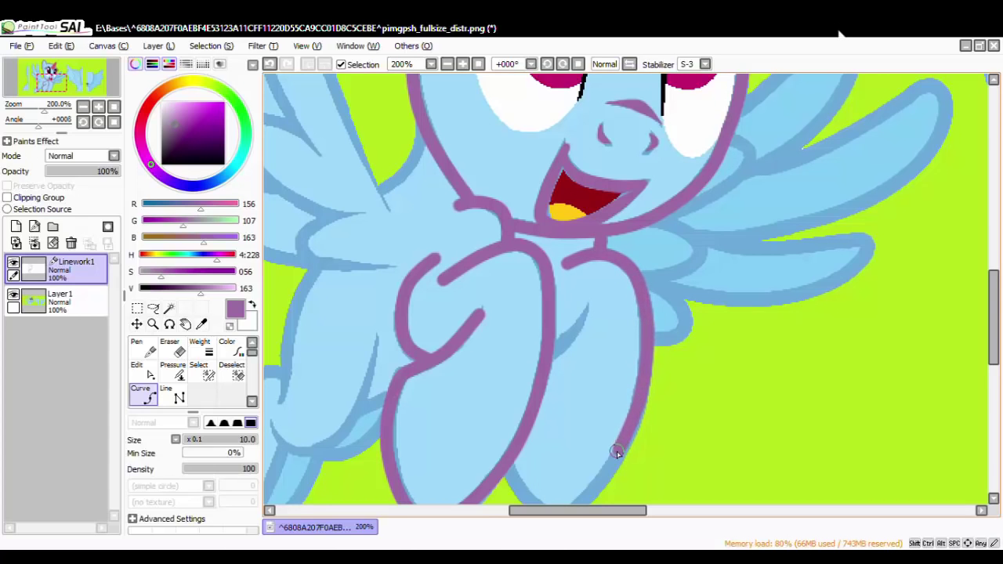
scroll(623, 456, "down", 5)
scroll(620, 467, "up", 6)
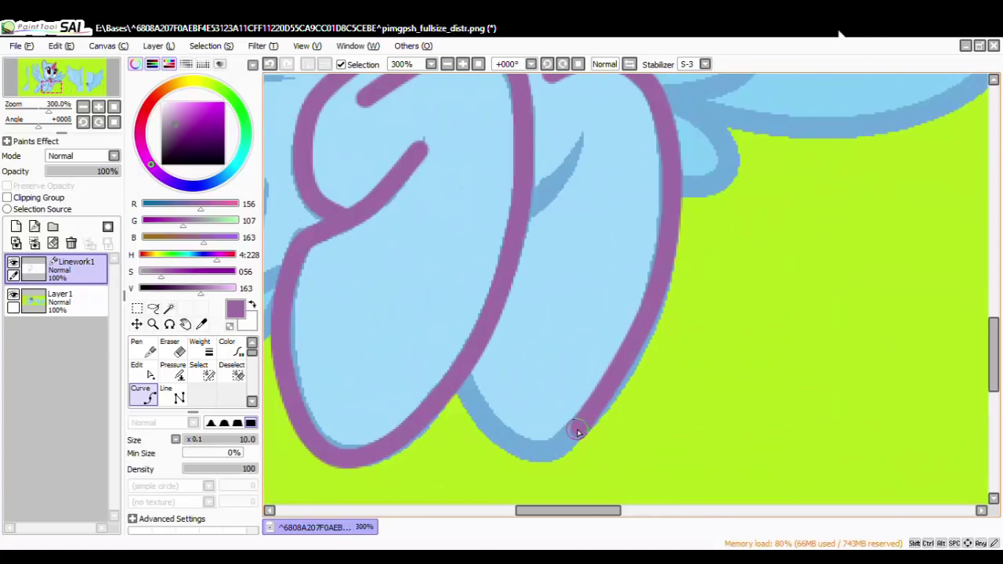
left_click(548, 453)
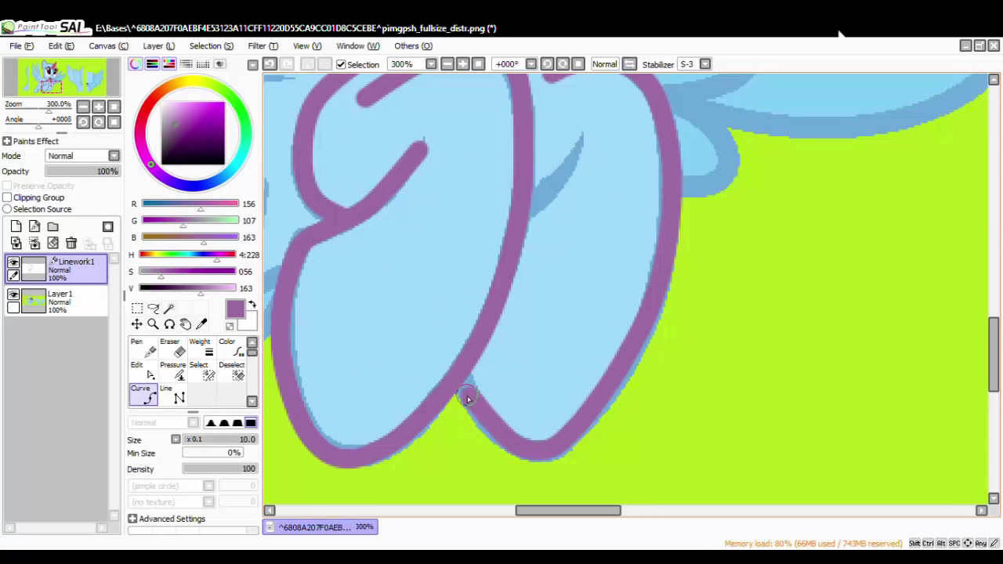
Trace the three short rounded feathers of the far wing, between the second front leg and the cheek outline.
scroll(460, 381, "down", 5)
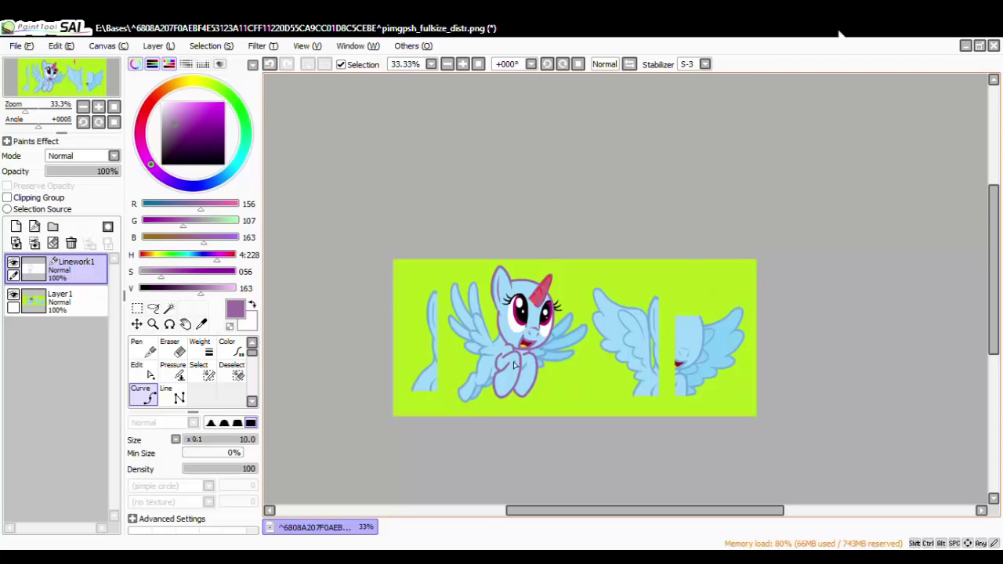
scroll(538, 342, "up", 3)
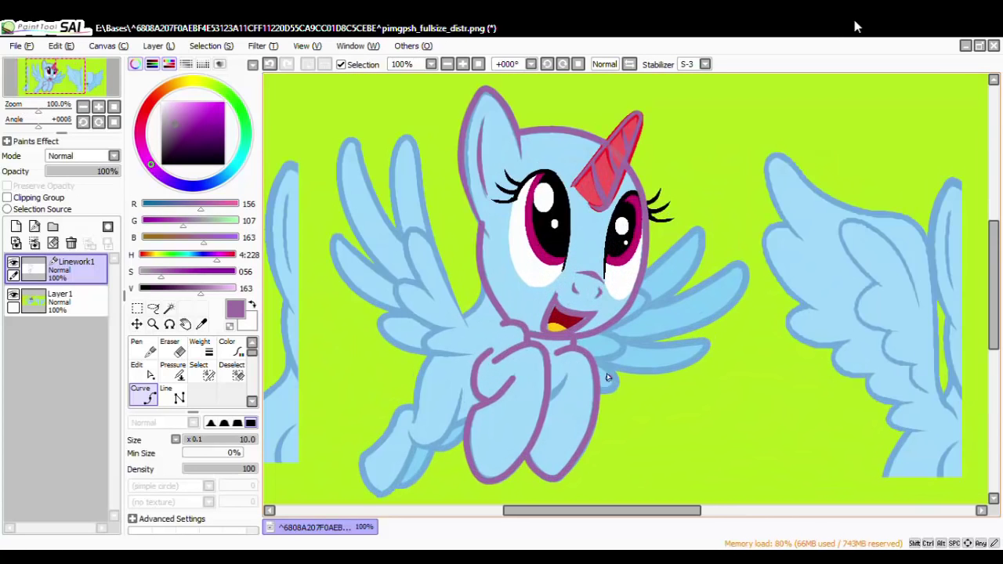
scroll(607, 377, "up", 2)
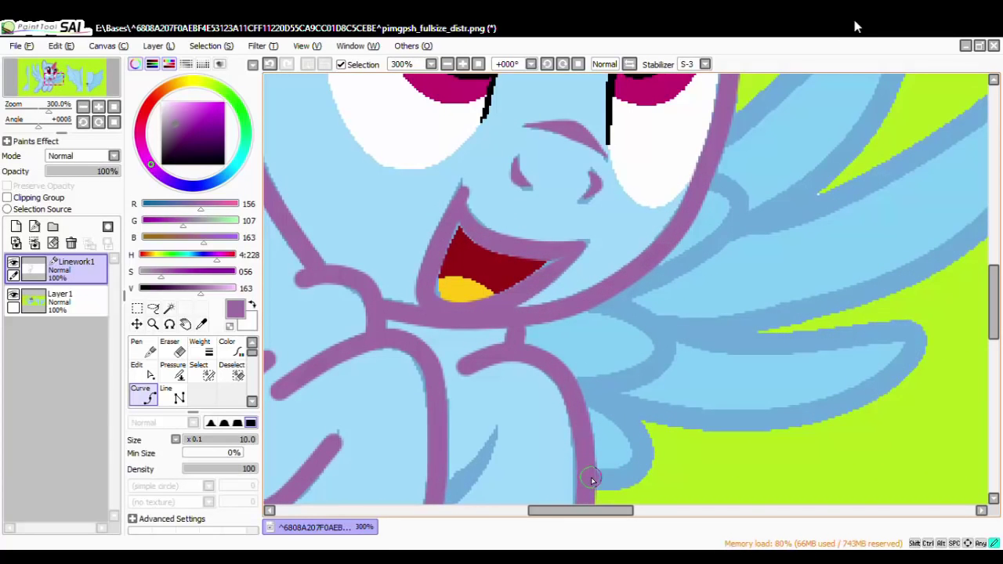
mouse_move(592, 479)
left_mouse_down()
mouse_move(617, 479)
mouse_move(643, 454)
mouse_move(630, 423)
mouse_move(573, 386)
mouse_move(661, 373)
mouse_move(645, 372)
mouse_move(668, 363)
mouse_move(670, 347)
mouse_move(662, 325)
mouse_move(602, 304)
left_mouse_up()
double_click(589, 304)
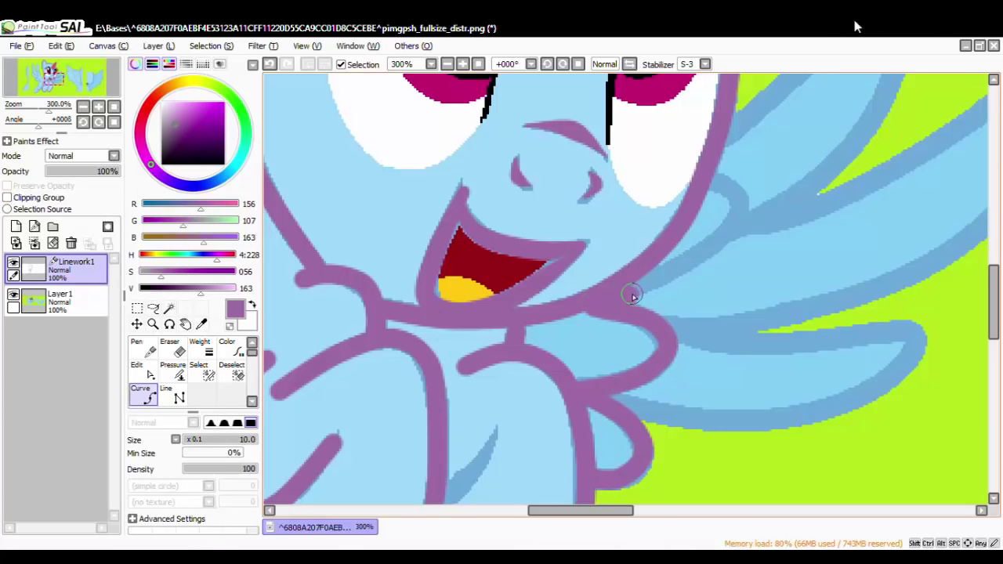
left_click(602, 301)
mouse_move(667, 278)
left_mouse_down()
mouse_move(732, 243)
mouse_move(725, 233)
mouse_move(722, 185)
left_mouse_up()
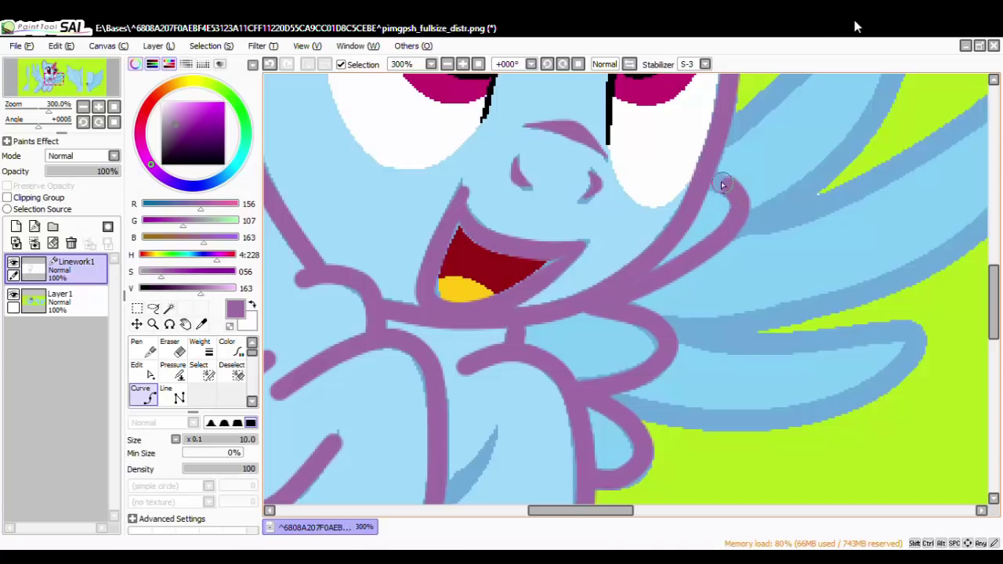
Trace the short curve of the back of the neck from the cheek outline down to the near wing's base.
scroll(691, 301, "down", 5)
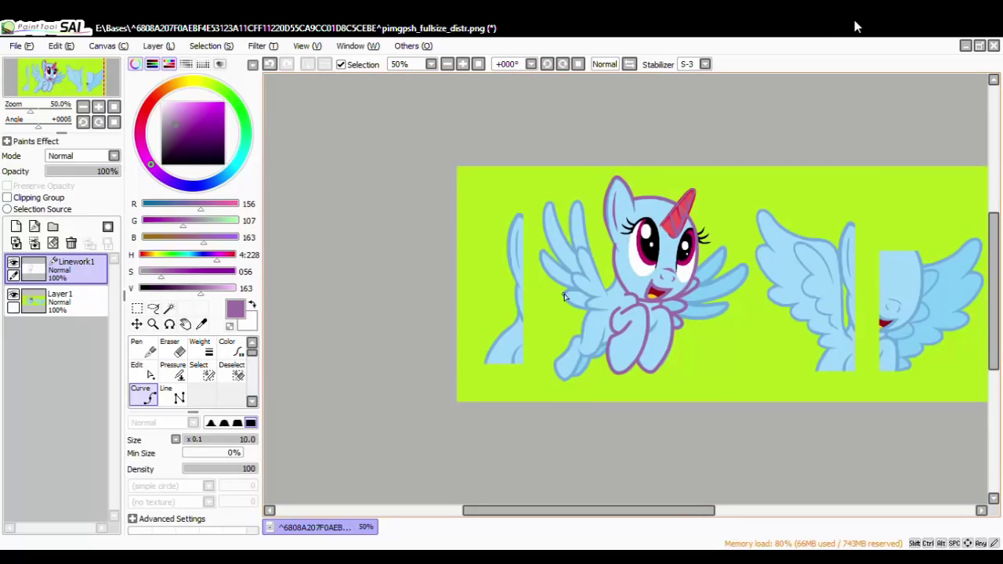
scroll(563, 296, "up", 5)
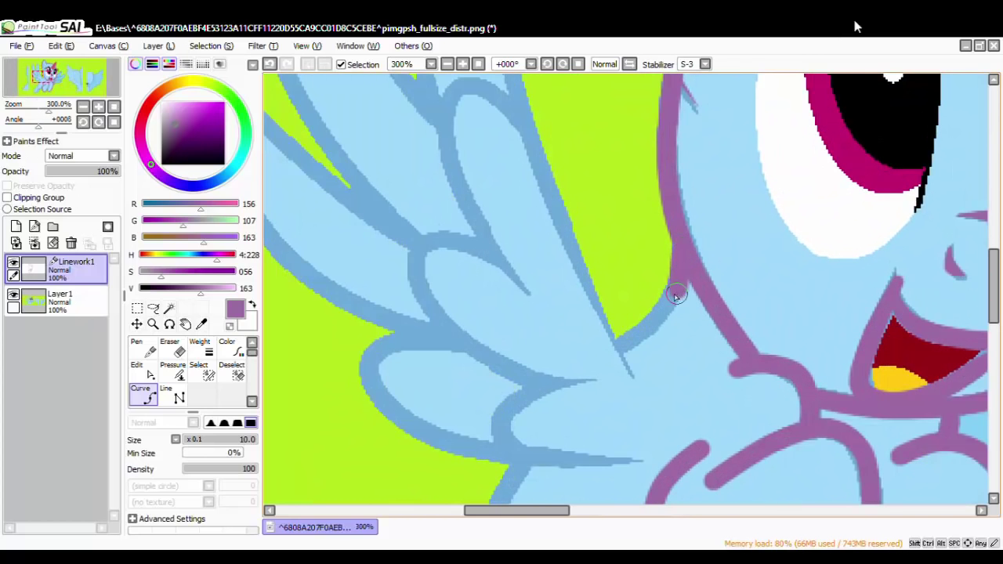
left_click_drag(675, 295, 623, 345)
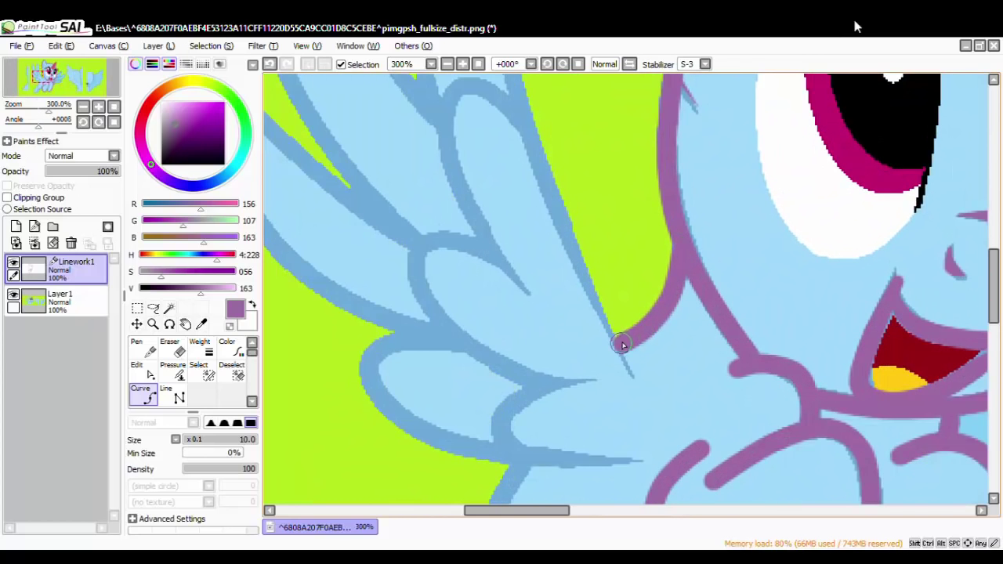
Trace the near wing's long feather closest to the head, from the wing base over its tip and down the other side.
scroll(623, 345, "down", 6)
scroll(705, 442, "up", 5)
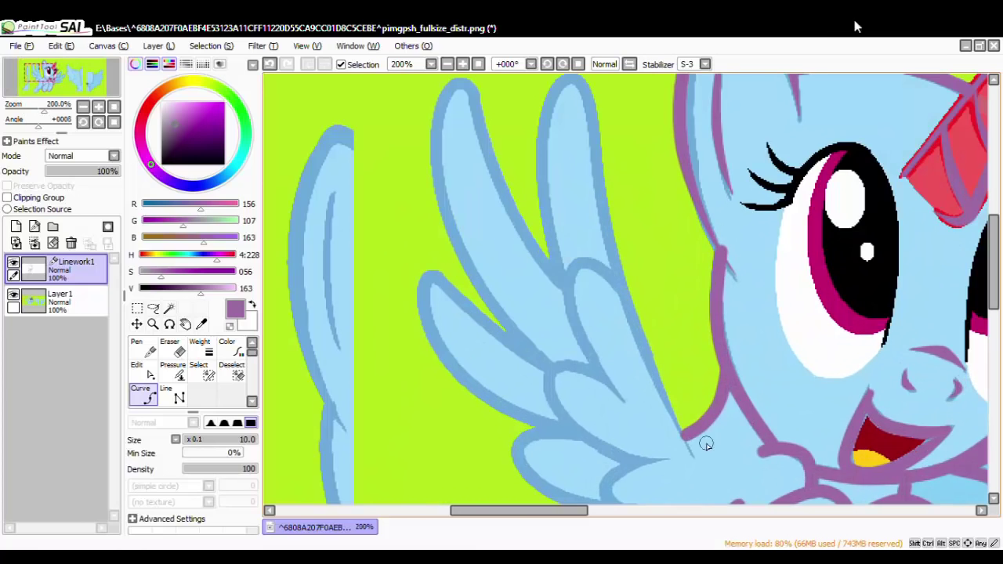
mouse_move(694, 454)
left_mouse_down()
mouse_move(617, 289)
mouse_move(590, 93)
mouse_move(571, 79)
left_mouse_up()
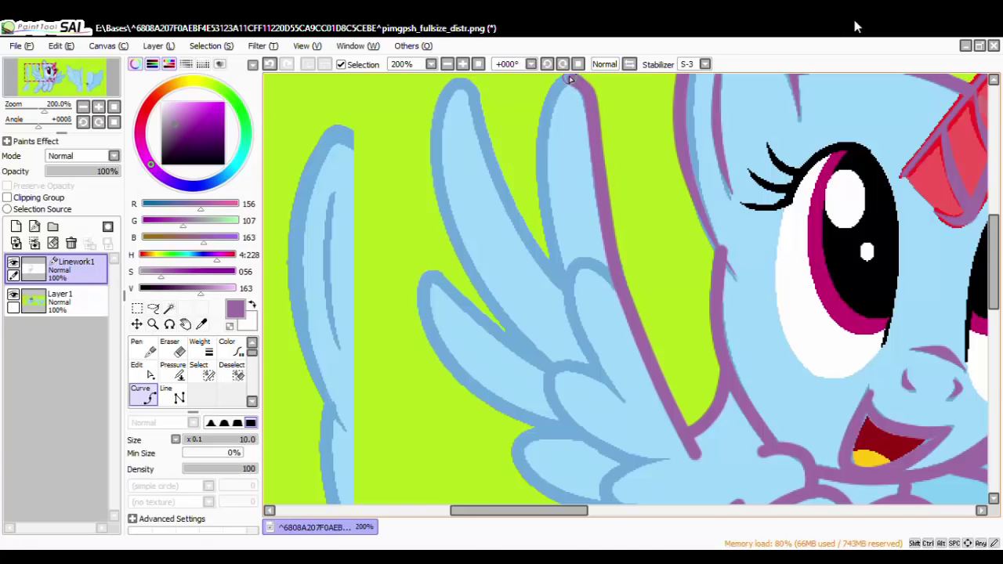
mouse_move(546, 131)
left_mouse_down()
mouse_move(538, 186)
mouse_move(557, 261)
left_mouse_up()
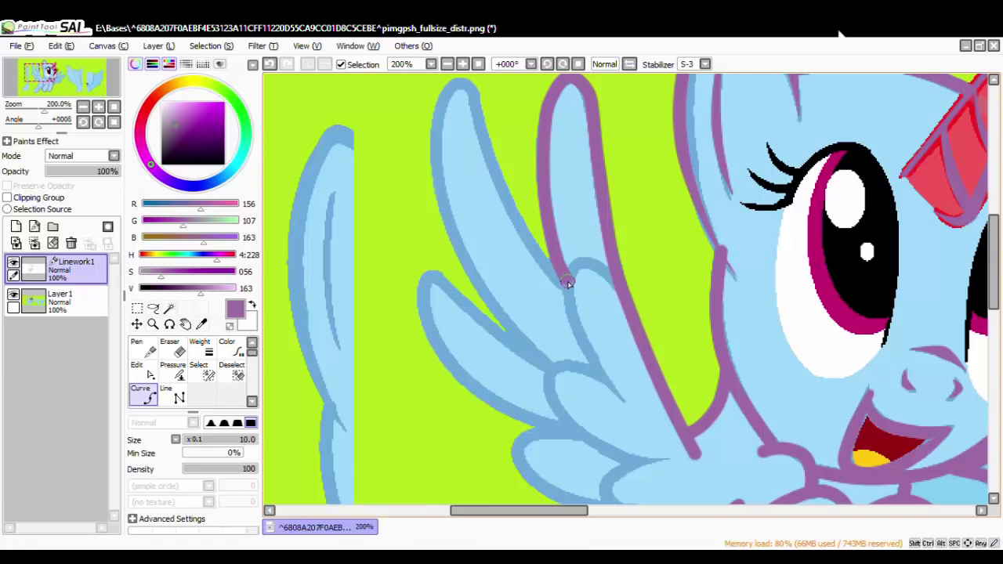
Trace the near wing's inner short feathers as rounded overlapping curves, from the first long feather down to the wing's lower edge.
scroll(567, 285, "down", 5)
scroll(591, 274, "up", 5)
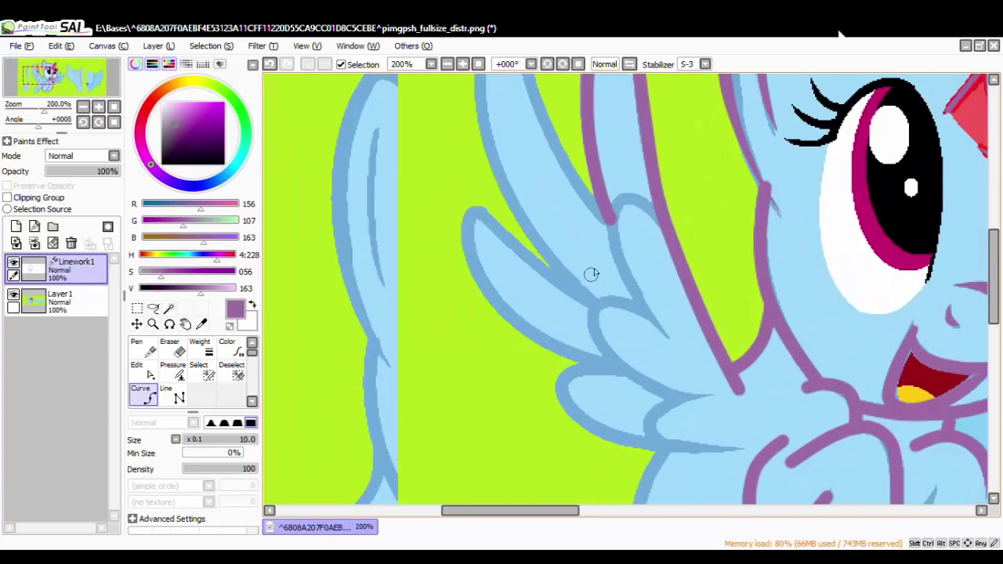
mouse_move(651, 207)
left_mouse_down()
mouse_move(621, 200)
mouse_move(612, 234)
mouse_move(621, 280)
mouse_move(668, 338)
left_mouse_up()
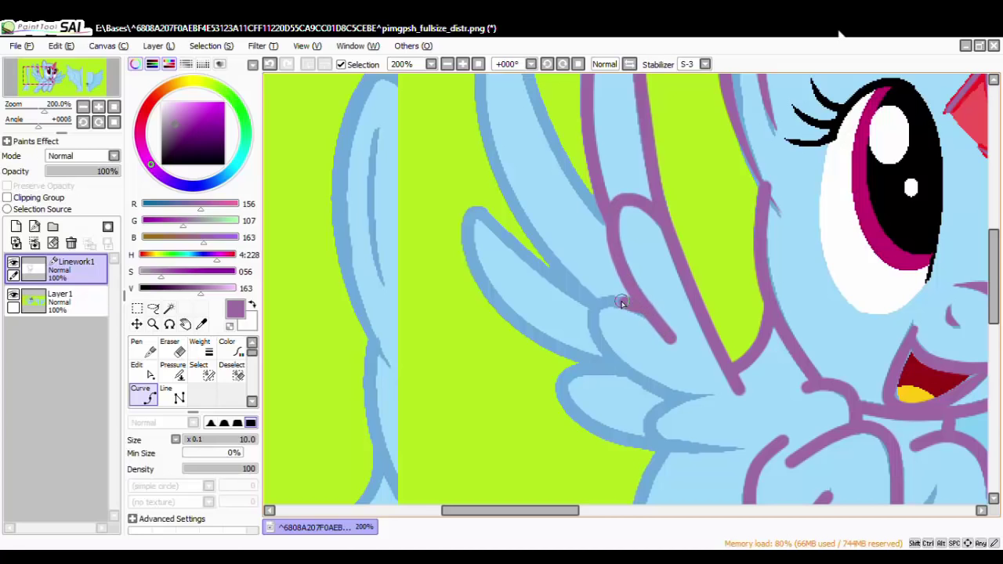
mouse_move(598, 304)
left_mouse_down()
mouse_move(600, 348)
mouse_move(634, 380)
mouse_move(685, 396)
mouse_move(652, 410)
mouse_move(651, 437)
mouse_move(731, 452)
left_mouse_up()
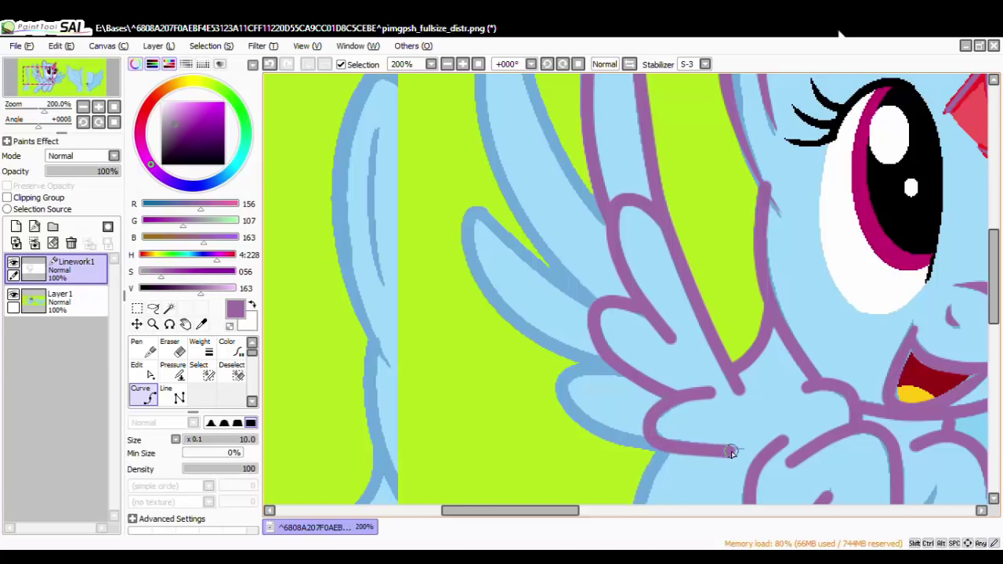
Trace the near wing's lowest outer short feather around its rounded tip to the inner feather outlines.
scroll(726, 452, "down", 3)
scroll(726, 452, "up", 4)
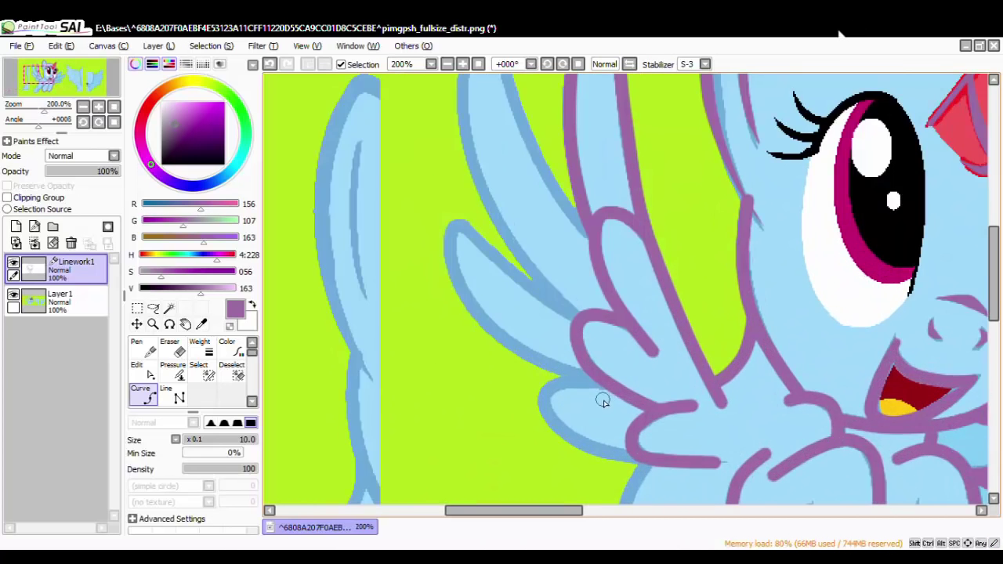
mouse_move(665, 490)
left_mouse_down()
mouse_move(597, 478)
mouse_move(521, 438)
mouse_move(531, 435)
mouse_move(513, 392)
mouse_move(530, 370)
mouse_move(574, 371)
left_mouse_up()
Trace the near wing's lowest long feather along its outer edge, around the tip and back to the short feathers.
left_click(594, 366)
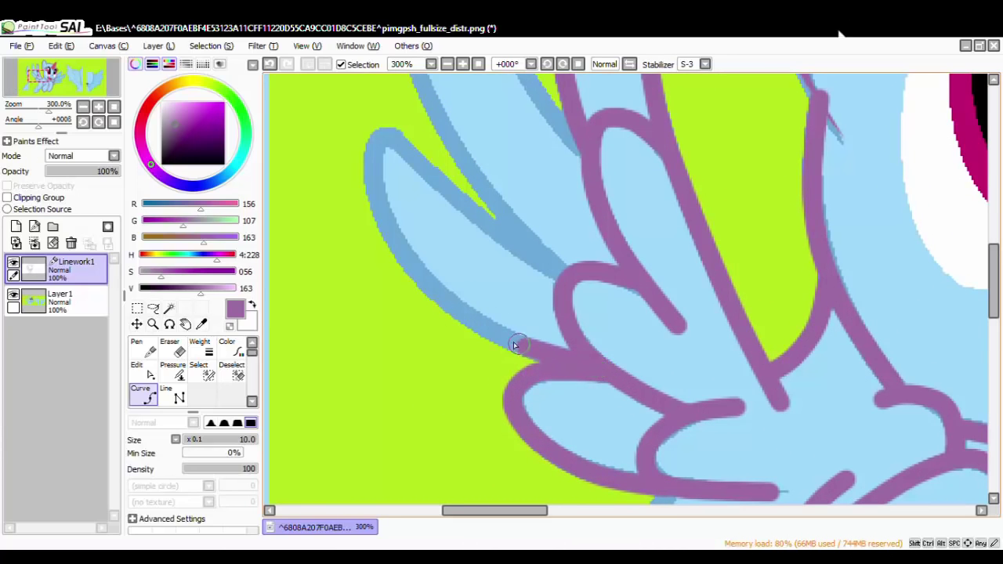
left_click(499, 337)
left_click(412, 267)
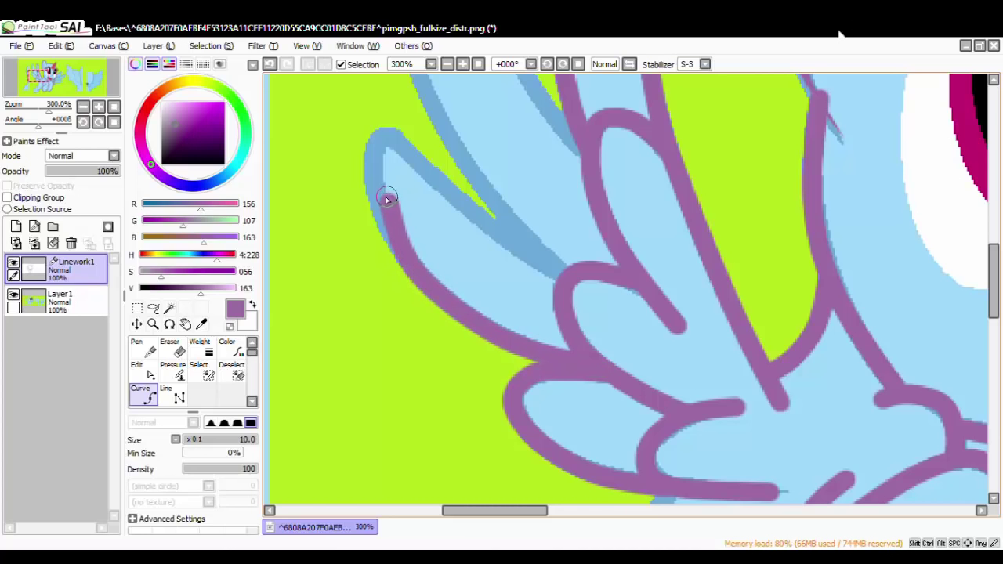
left_click(372, 189)
left_click(383, 137)
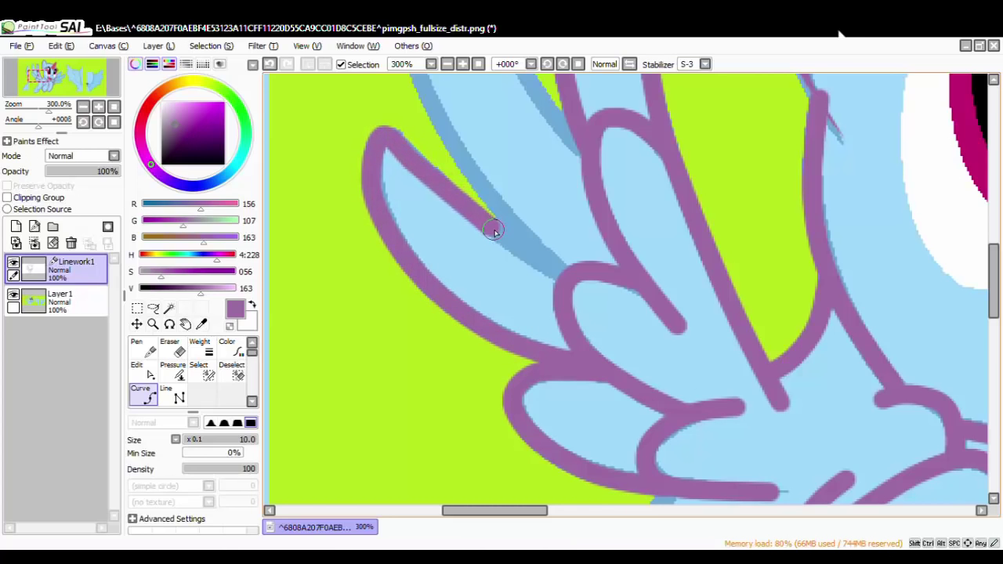
left_click(566, 275)
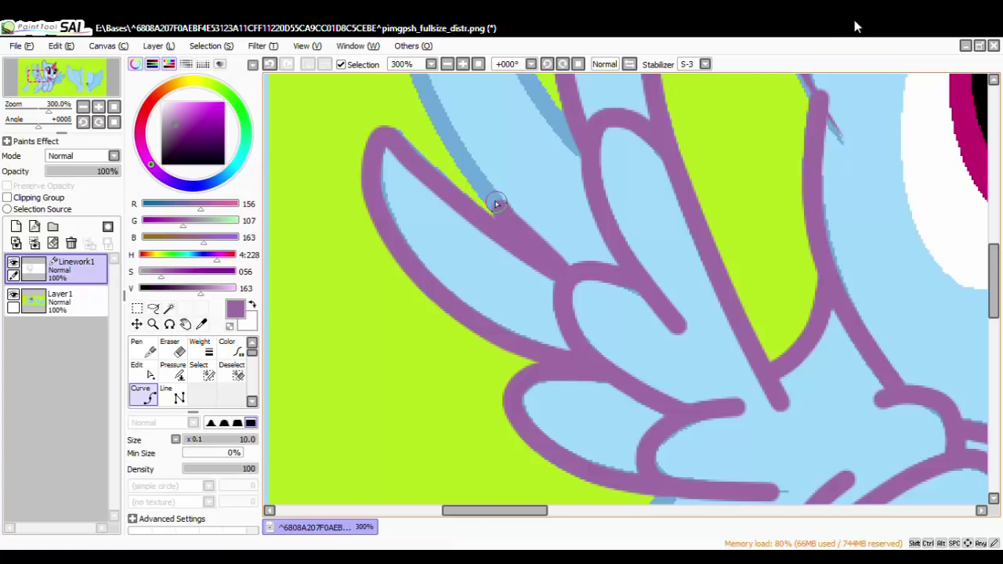
Trace the near wing's middle long feather from the lowest long feather up around its tip and down to the first long feather.
left_click(497, 204)
left_click(450, 143)
scroll(460, 163, "down", 5)
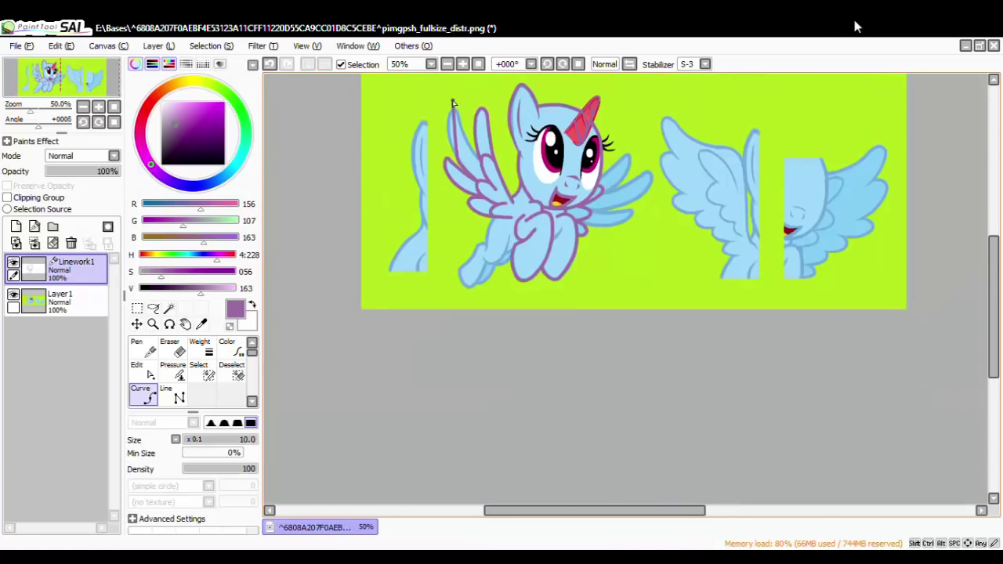
scroll(465, 163, "up", 5)
left_click(435, 330)
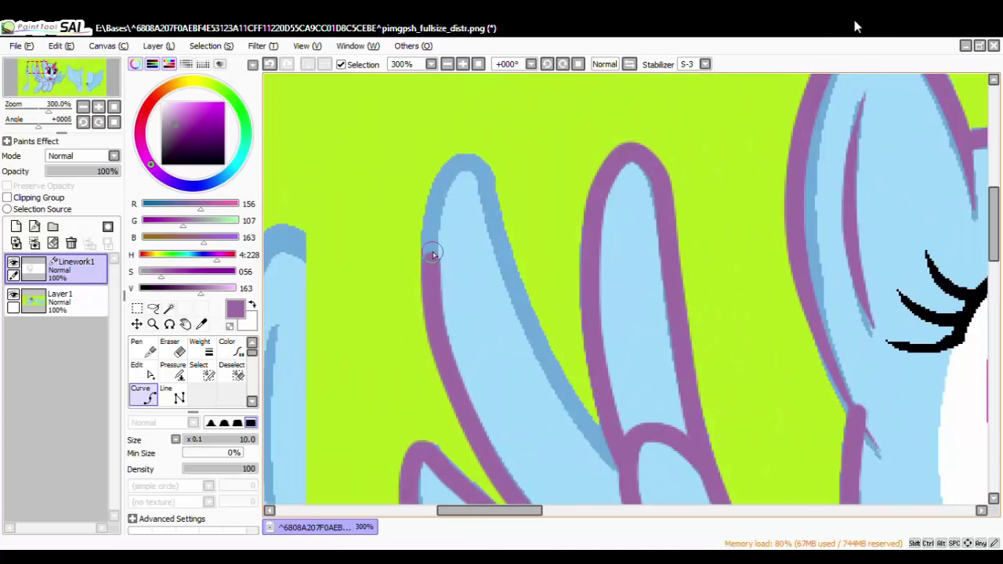
left_click(430, 235)
left_click(454, 167)
left_click(482, 163)
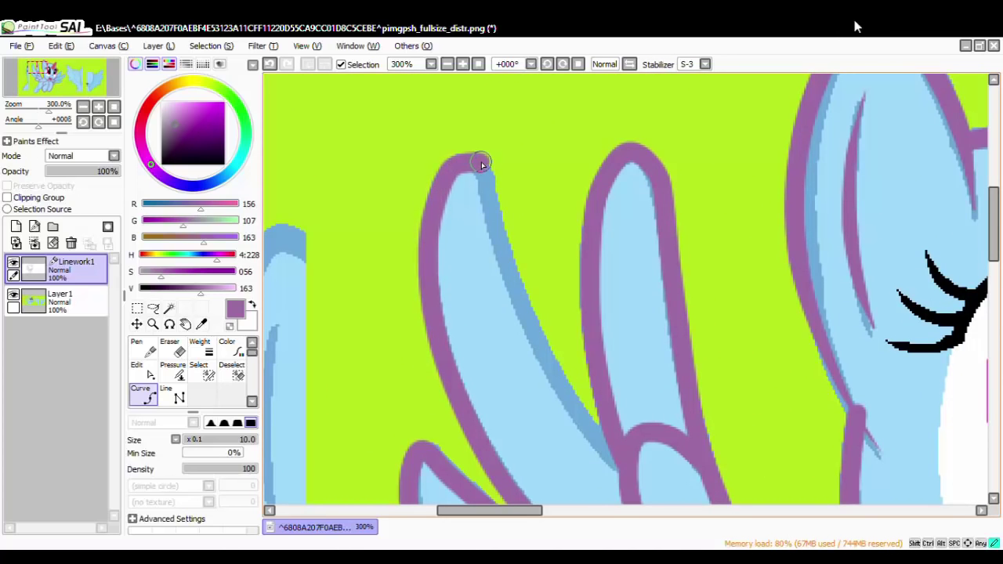
left_click(499, 224)
left_click(518, 306)
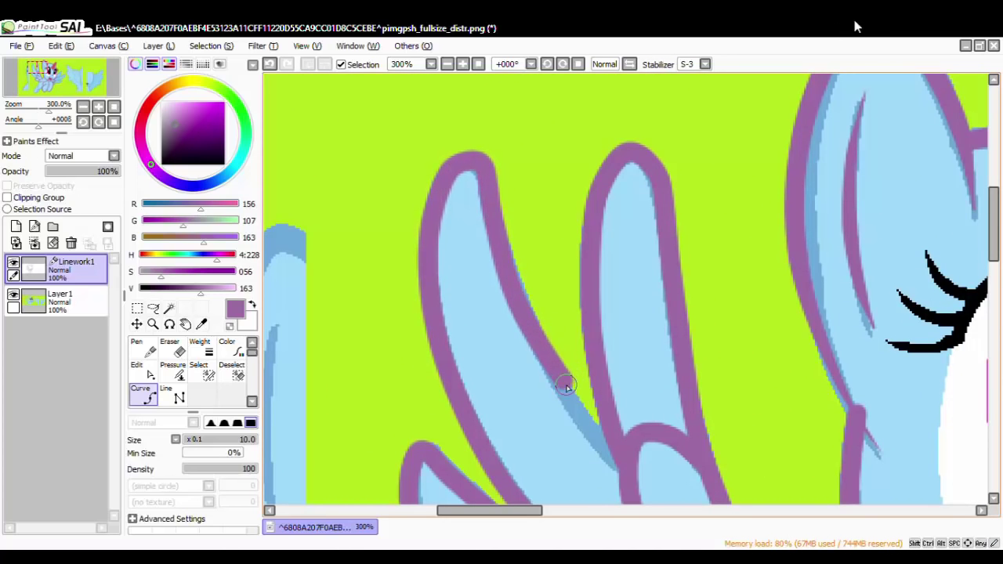
left_click(565, 396)
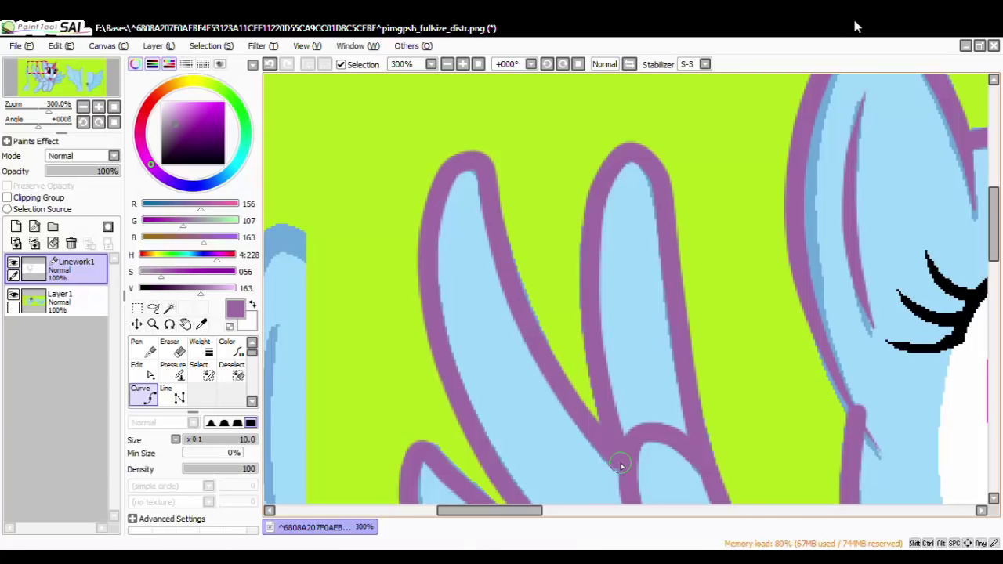
Trace the far wing's uppermost long feather from the cheek outline around its tip and back to the short feather.
scroll(622, 468, "down", 10)
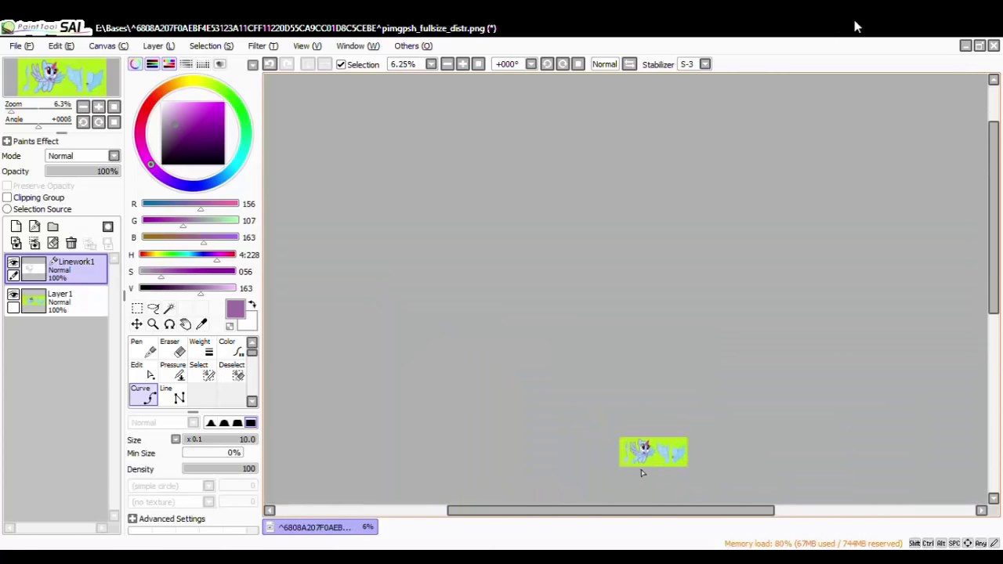
scroll(633, 463, "up", 5)
scroll(656, 426, "up", 4)
scroll(844, 225, "up", 1)
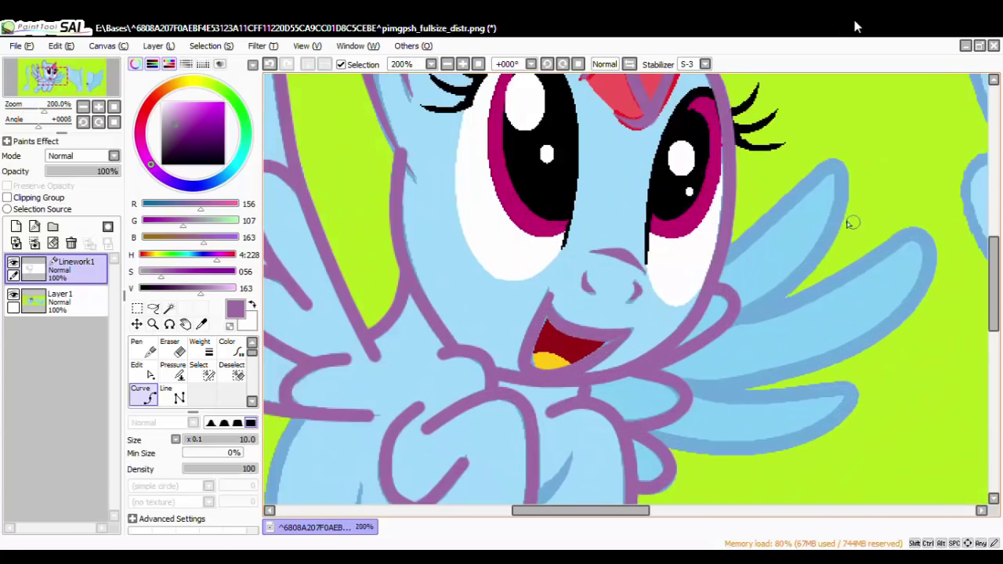
left_click(721, 261)
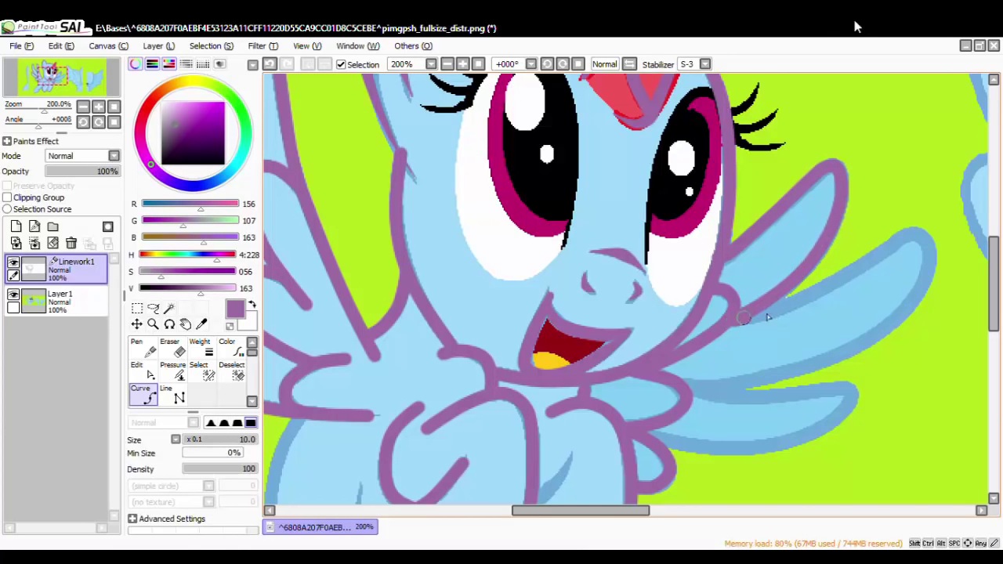
Trace the far wing's middle long feather from the short feather around its tip and back along the lower edge to the base.
left_click(741, 316)
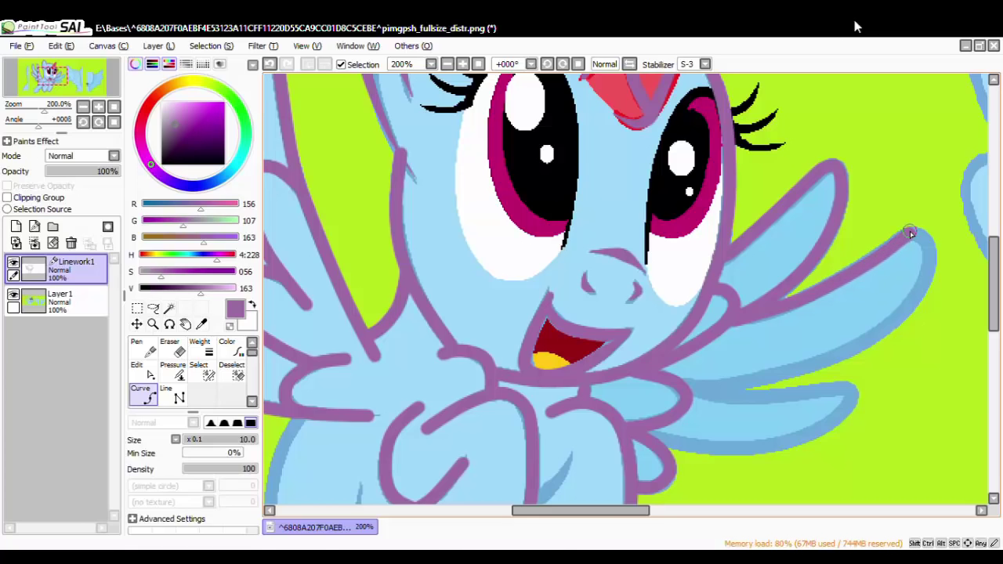
left_click(940, 252)
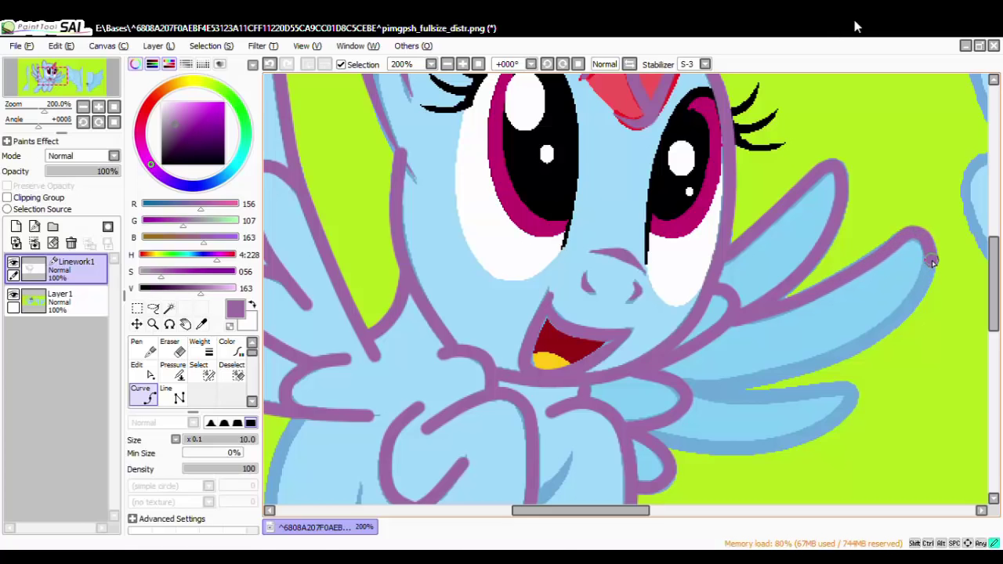
left_click(896, 322)
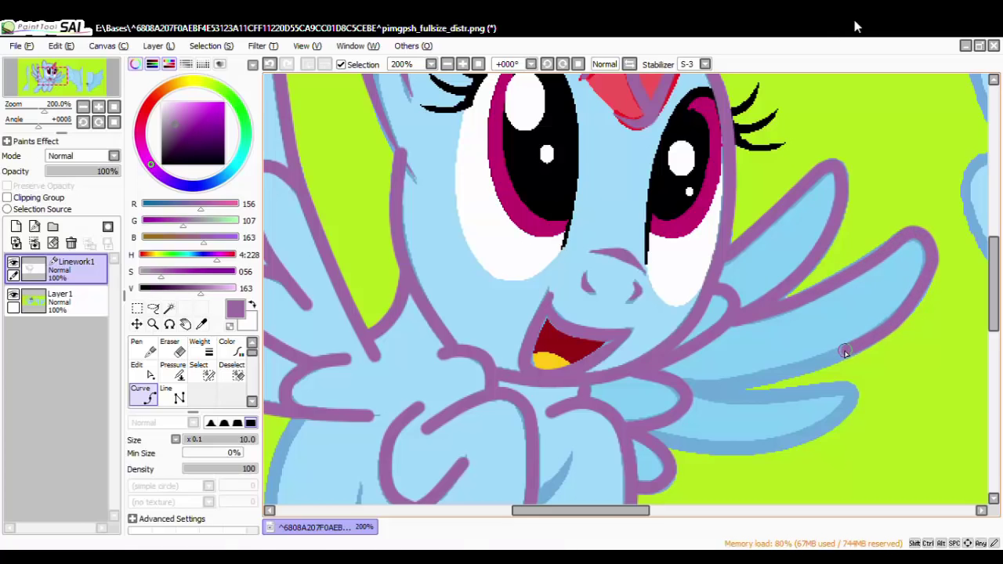
left_click(844, 352)
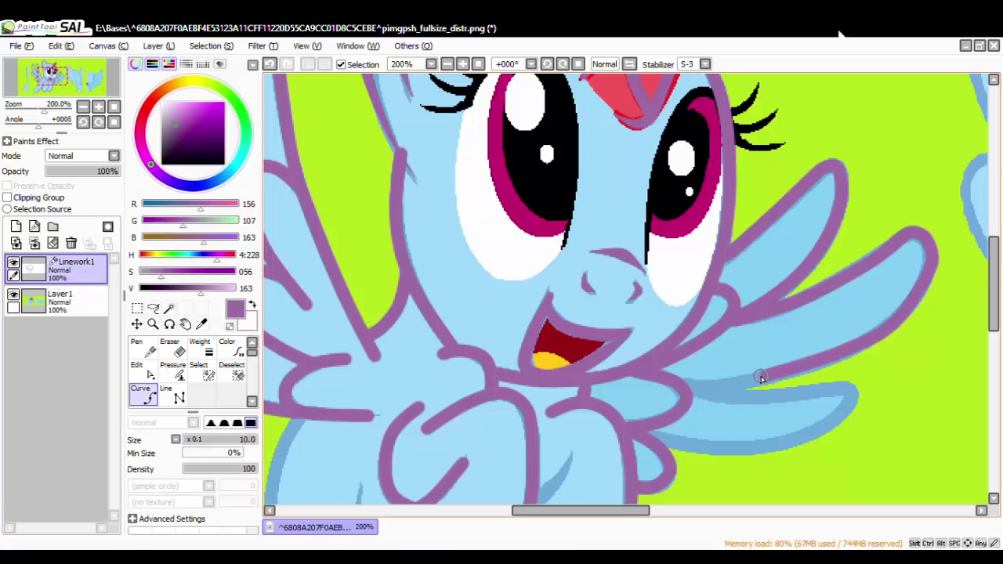
double_click(677, 383)
Refine the far wing's middle long feather outline by moving control points near its tip.
left_click(144, 371)
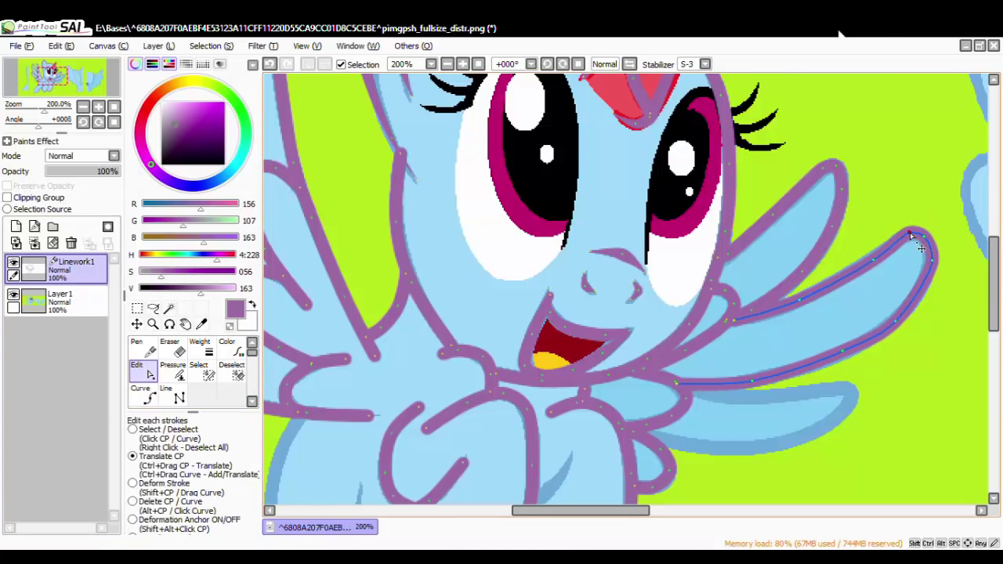
left_click_drag(909, 233, 923, 238)
scroll(944, 276, "down", 3)
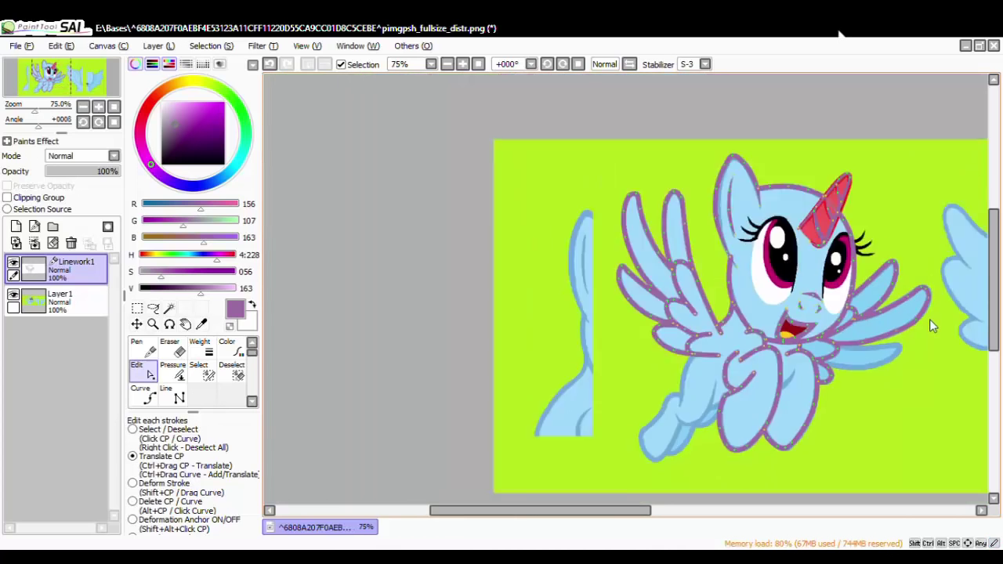
scroll(958, 334, "up", 3)
left_click_drag(742, 298, 808, 279)
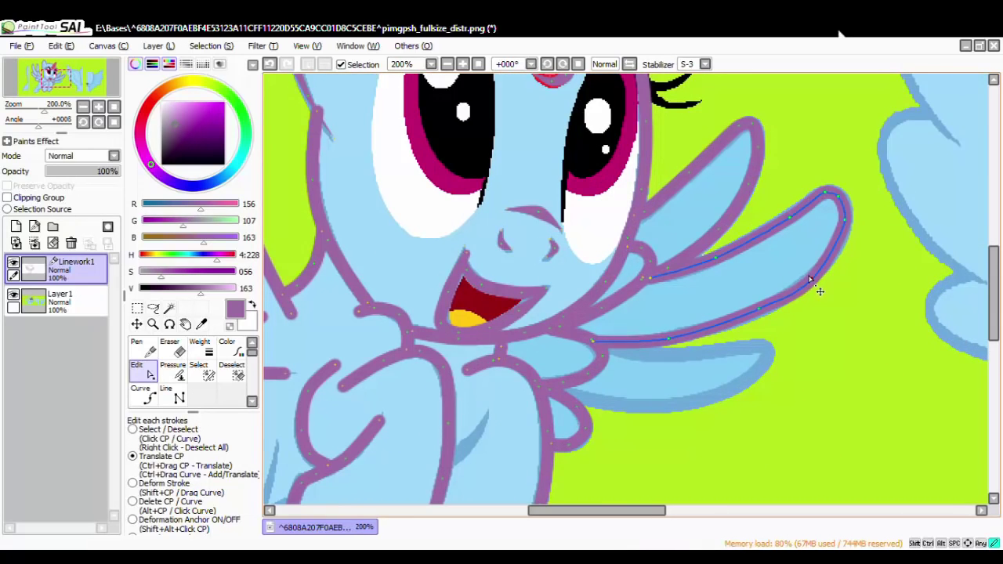
right_click(810, 280)
Trace the far wing's lowest long feather around its tip and the short crease inside the far front leg.
left_click(140, 394)
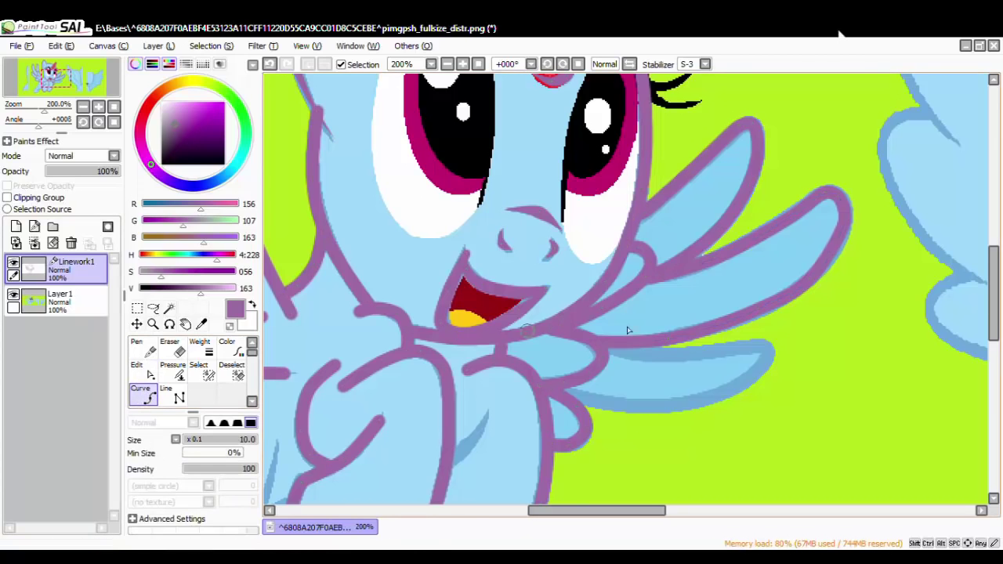
left_click(606, 351)
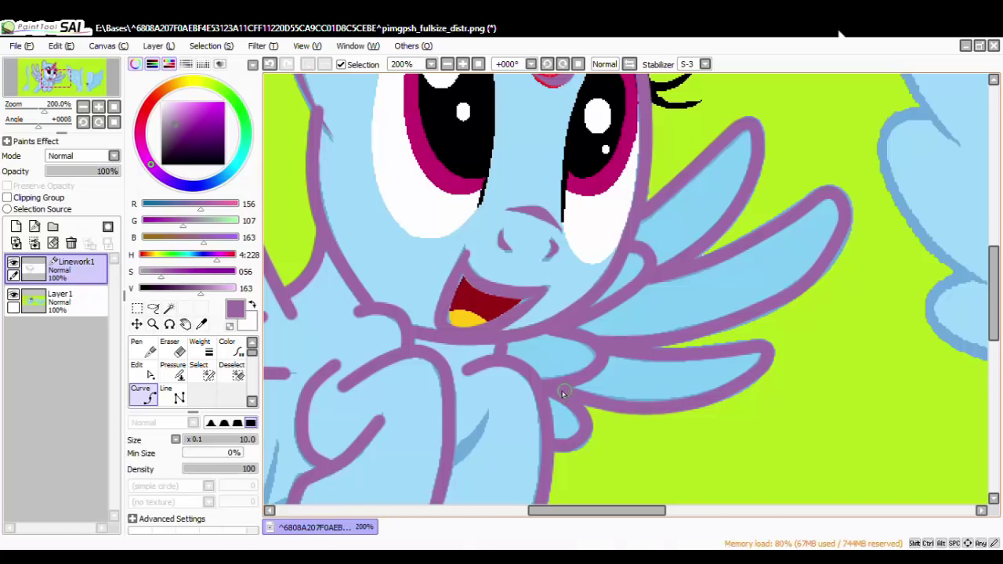
scroll(558, 394, "down", 7)
scroll(553, 398, "up", 5)
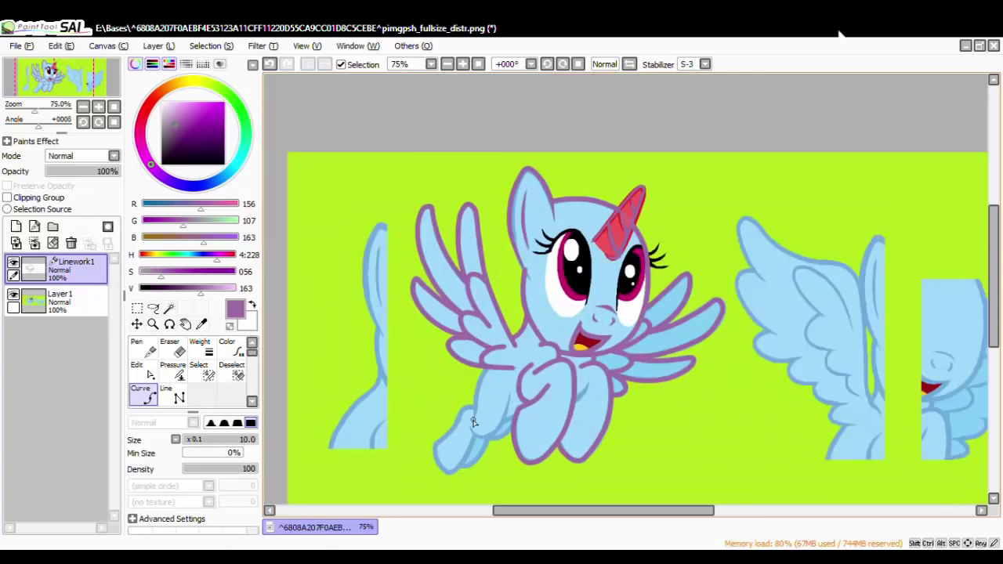
scroll(640, 400, "up", 4)
left_click(598, 427)
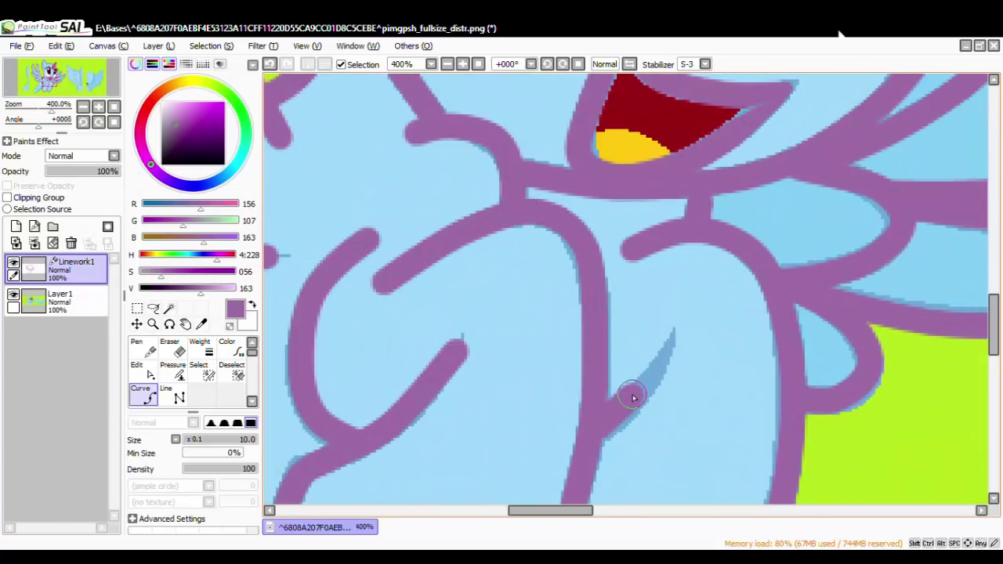
Trace the rump and rear thigh outline from beneath the near wing down to the hind leg's bend.
scroll(672, 339, "down", 6)
scroll(689, 298, "up", 5)
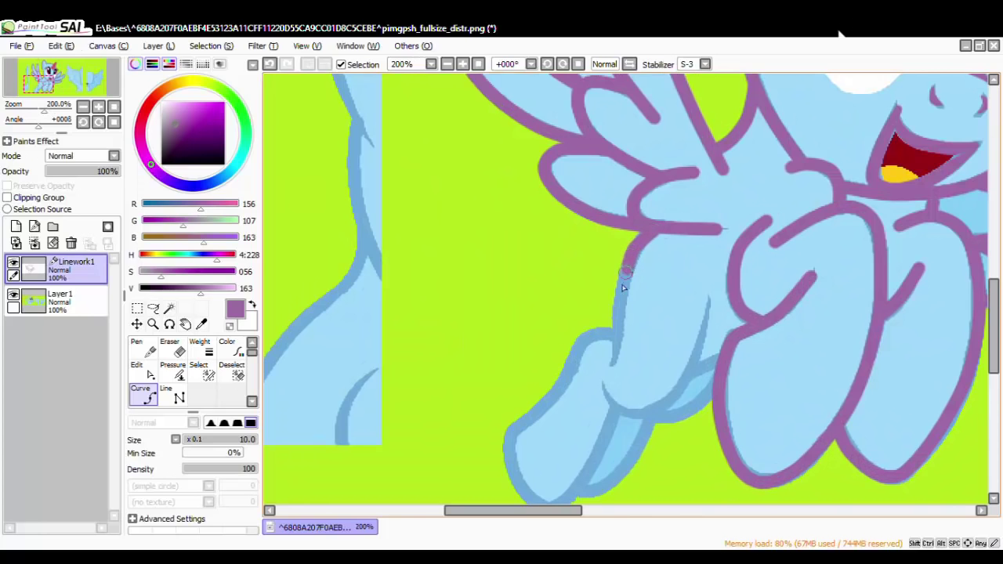
double_click(615, 365)
left_click(141, 370)
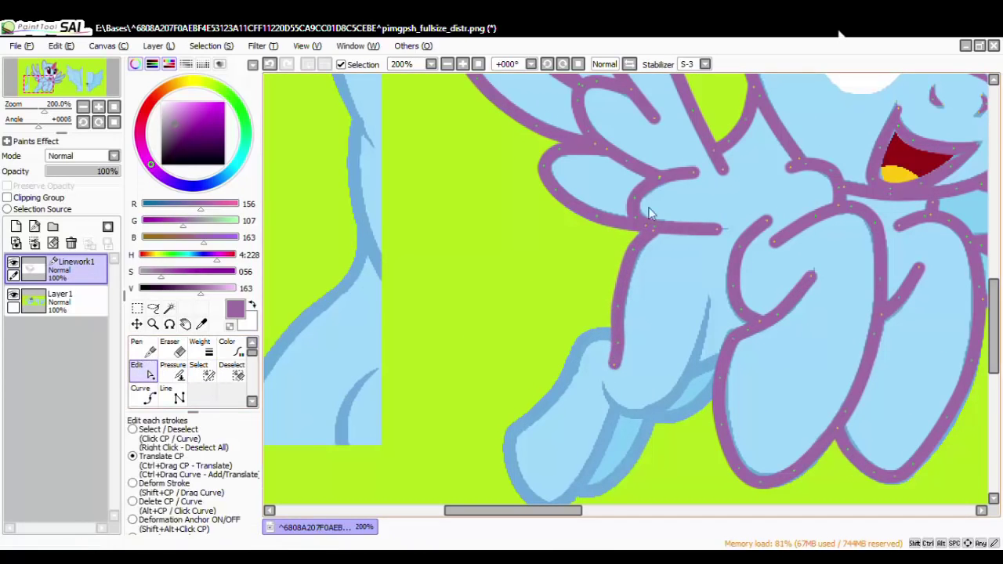
Trace the near hind leg's upper outer edge from the thigh outline down to the hoof's corner.
scroll(667, 259, "down", 2)
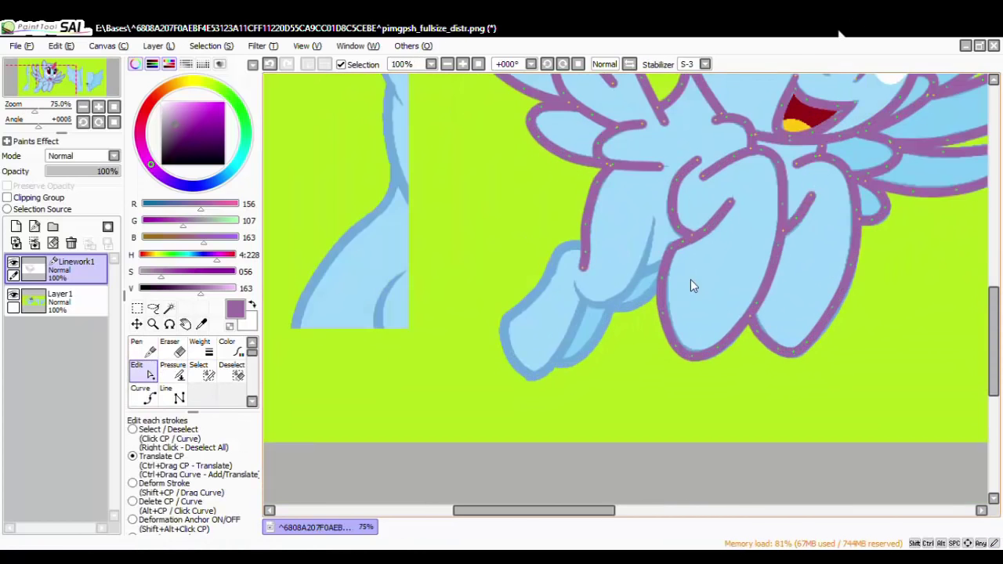
scroll(545, 317, "up", 4)
left_click(141, 393)
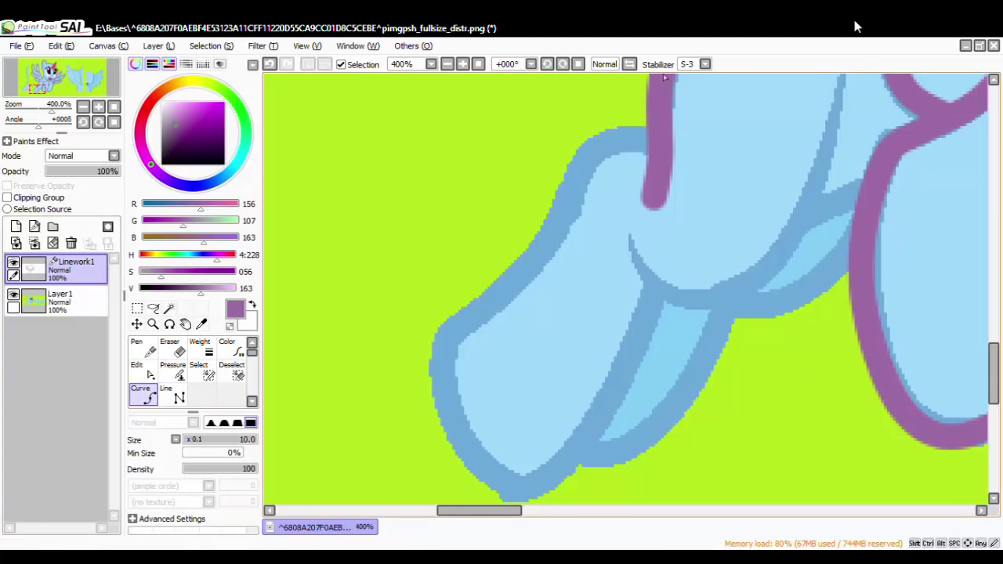
left_click(647, 141)
left_click(613, 141)
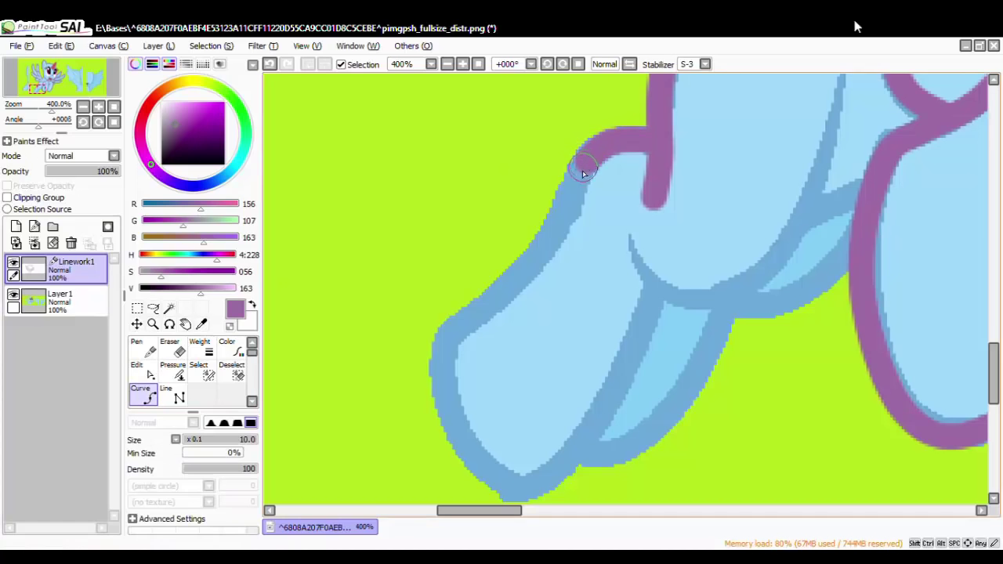
left_click(582, 168)
left_click(557, 228)
left_click(511, 279)
left_click(442, 335)
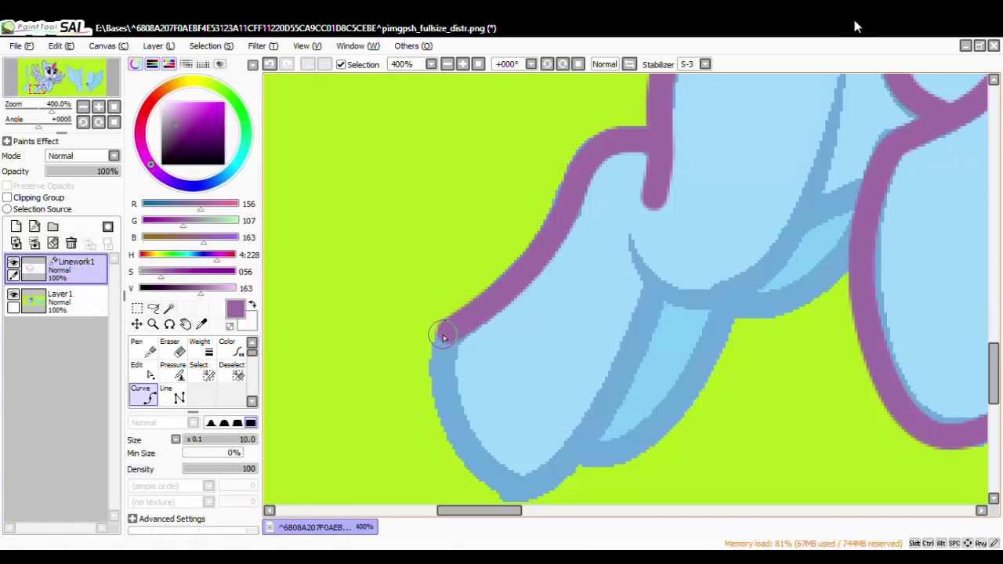
Continue the near hind leg outline around the hoof and up its inner edge to the thigh's underside.
left_click(447, 404)
left_click(475, 468)
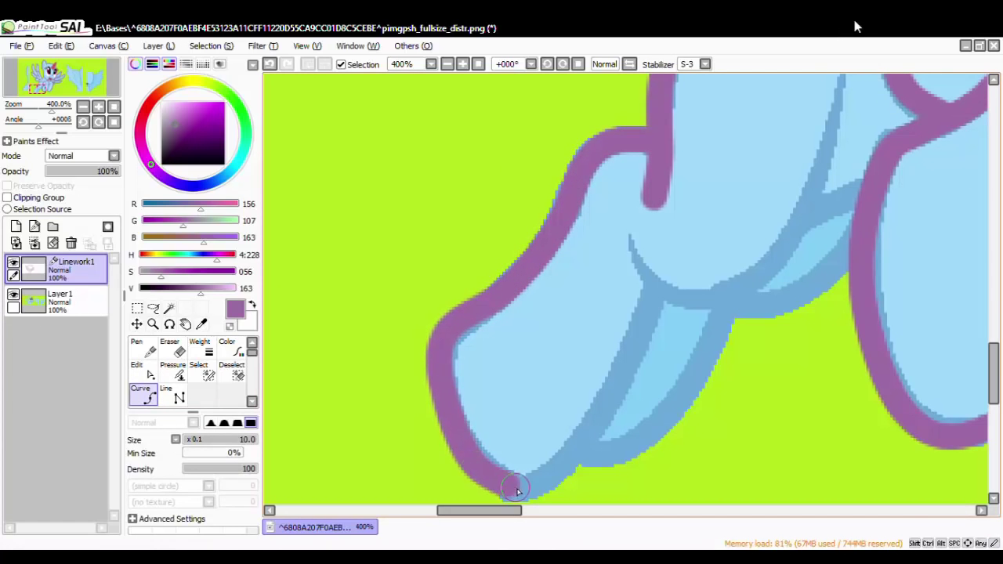
left_click(525, 492)
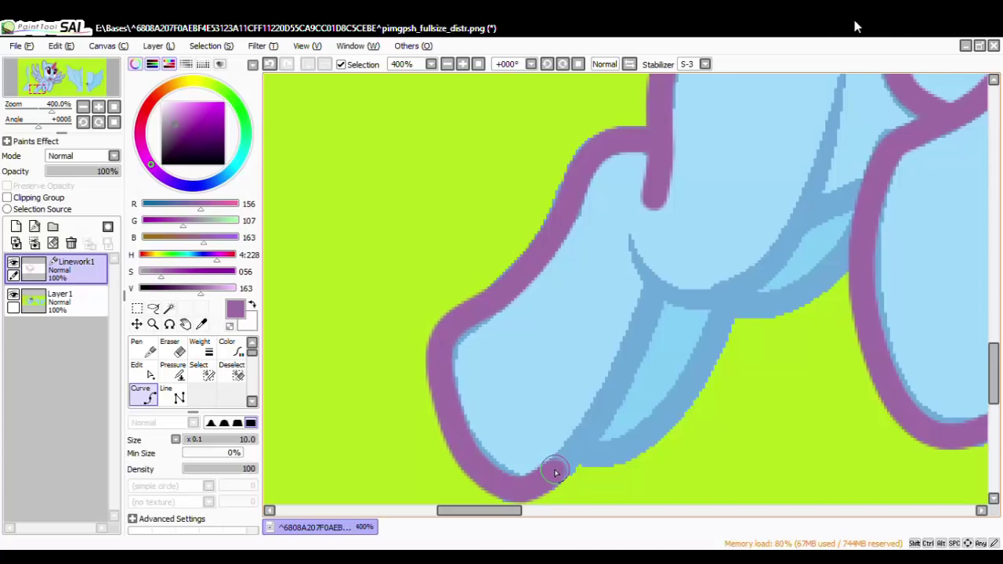
left_click(658, 293)
Trace the near thigh's underside up into the flank crease, and the short belly line joining it to the near front leg.
left_click(629, 233)
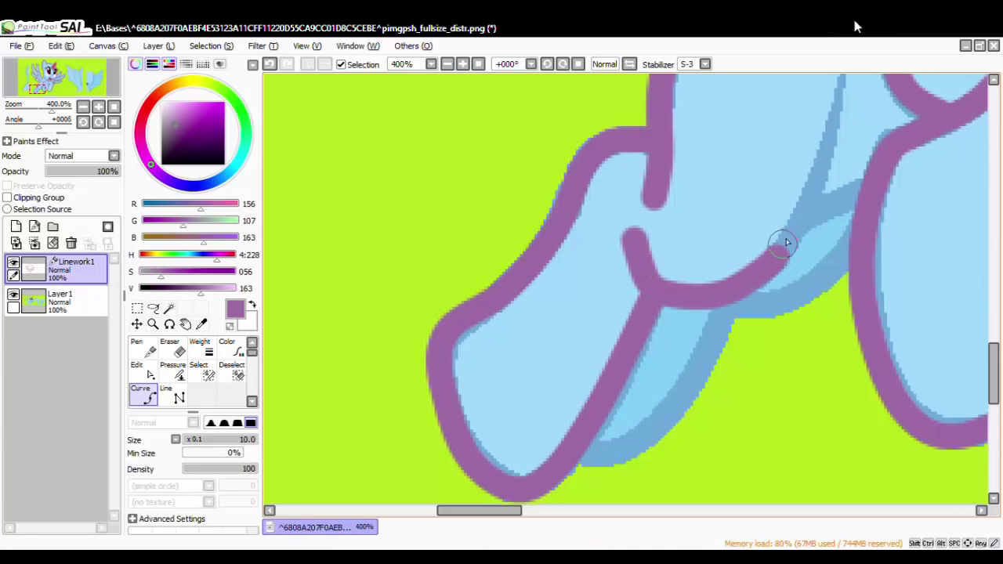
left_click(819, 200)
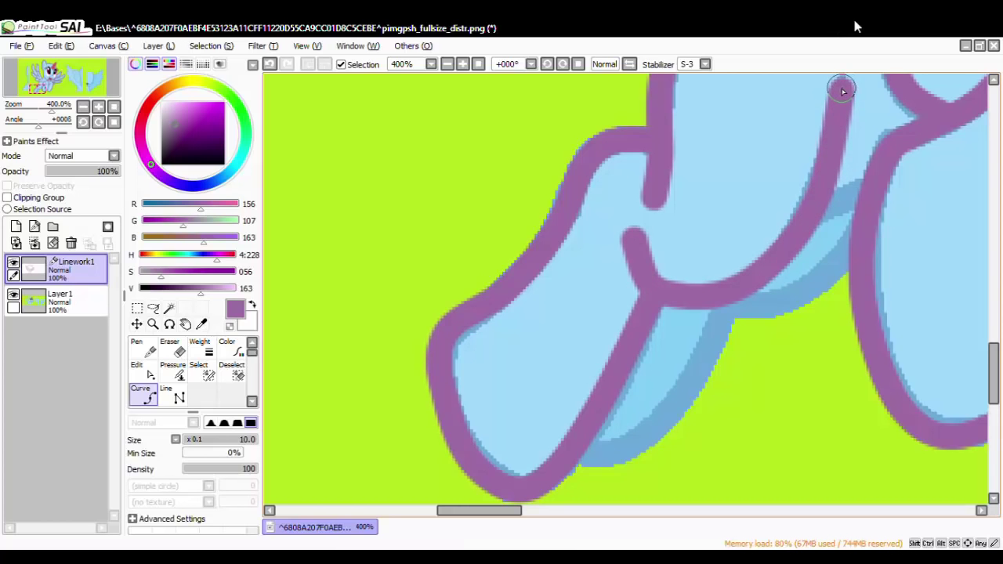
double_click(842, 86)
scroll(827, 174, "down", 5)
scroll(878, 150, "up", 6)
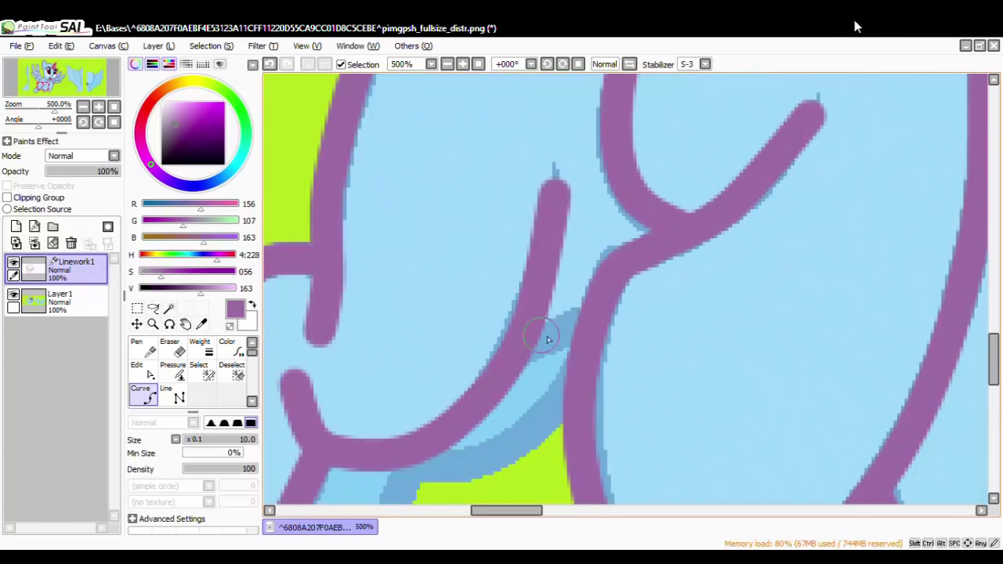
Trace the far hind leg from the near hoof up its outer edge and along the thigh to the near front leg.
scroll(531, 340, "down", 5)
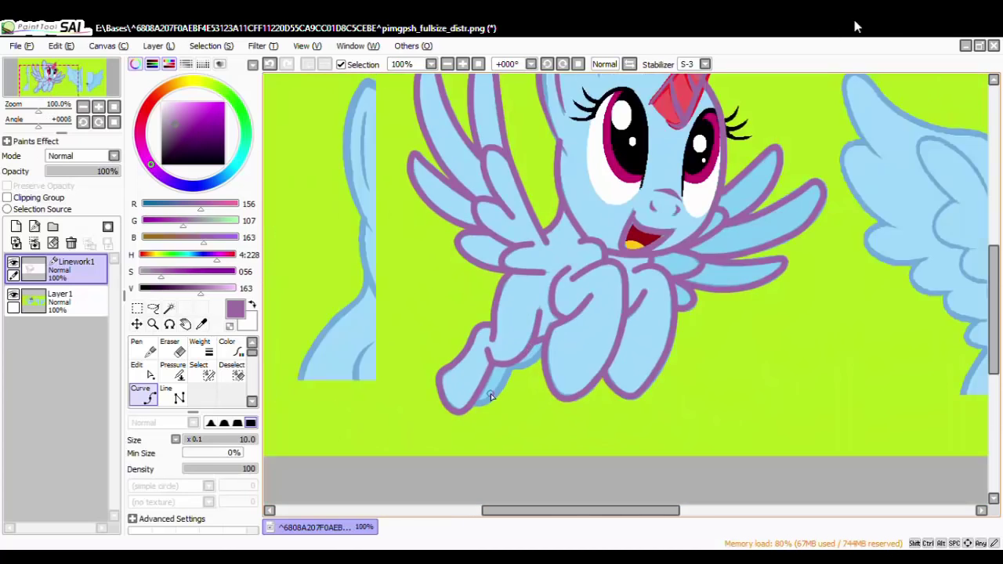
scroll(490, 395, "up", 4)
left_click(433, 429)
left_click(467, 426)
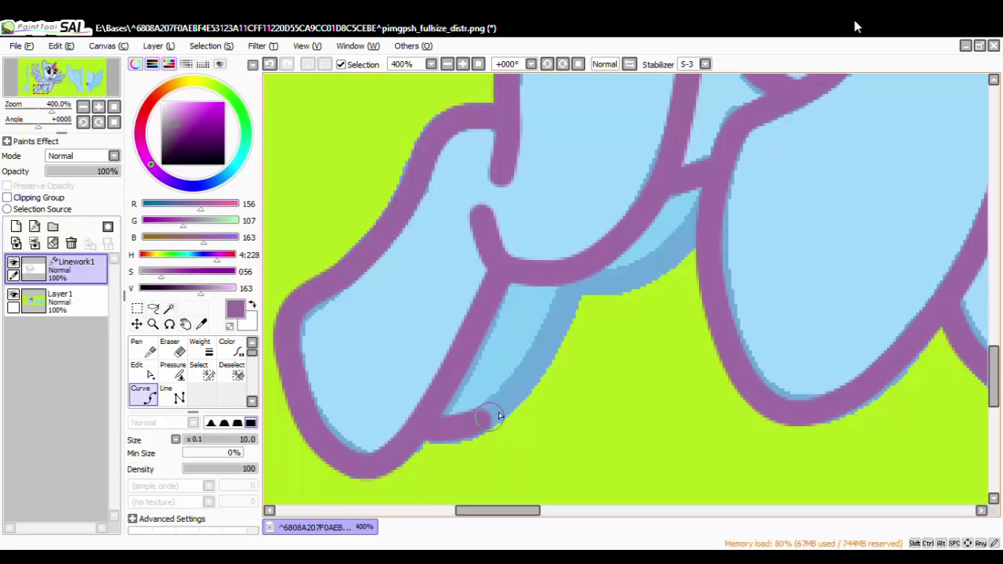
left_click(517, 392)
left_click(551, 346)
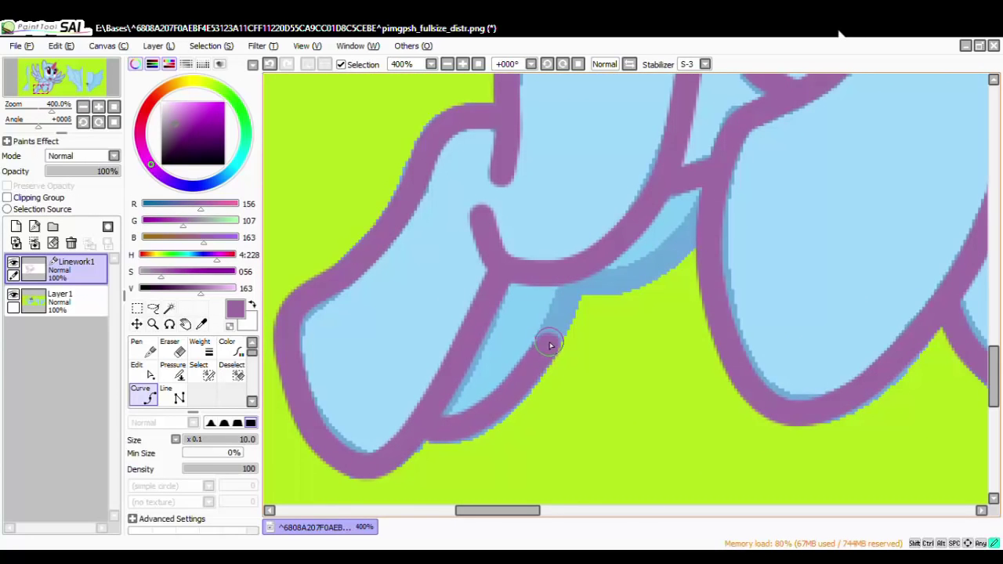
left_click(579, 280)
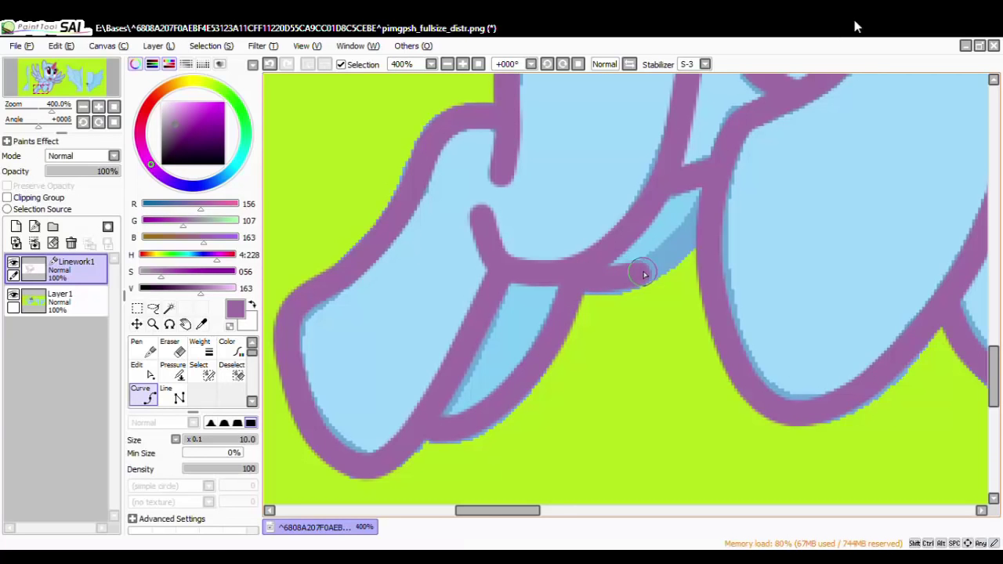
left_click(692, 240)
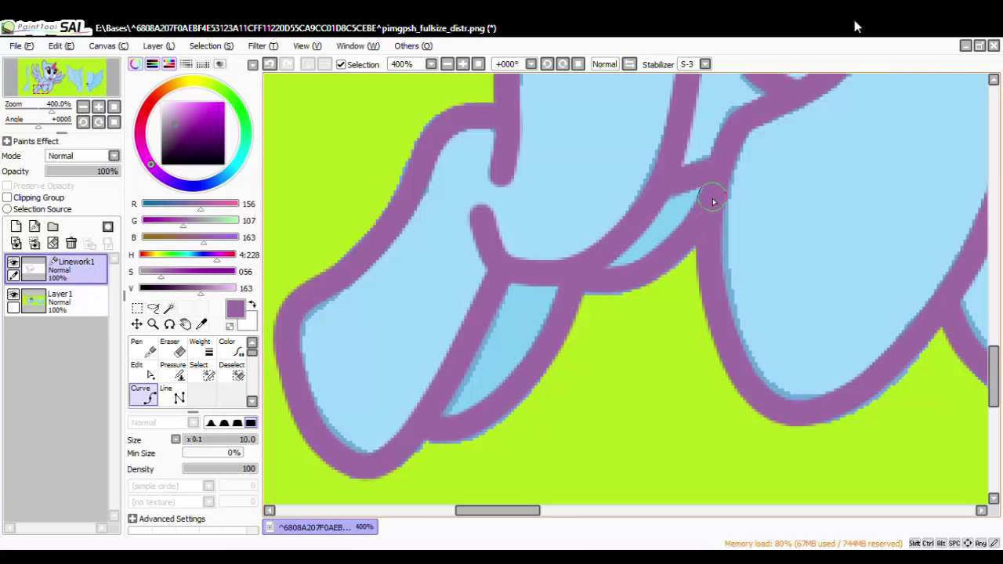
Thin the stroke above the nose by lowering the pressure at one of its control points.
scroll(709, 211, "down", 8)
scroll(753, 166, "up", 3)
scroll(729, 180, "down", 4)
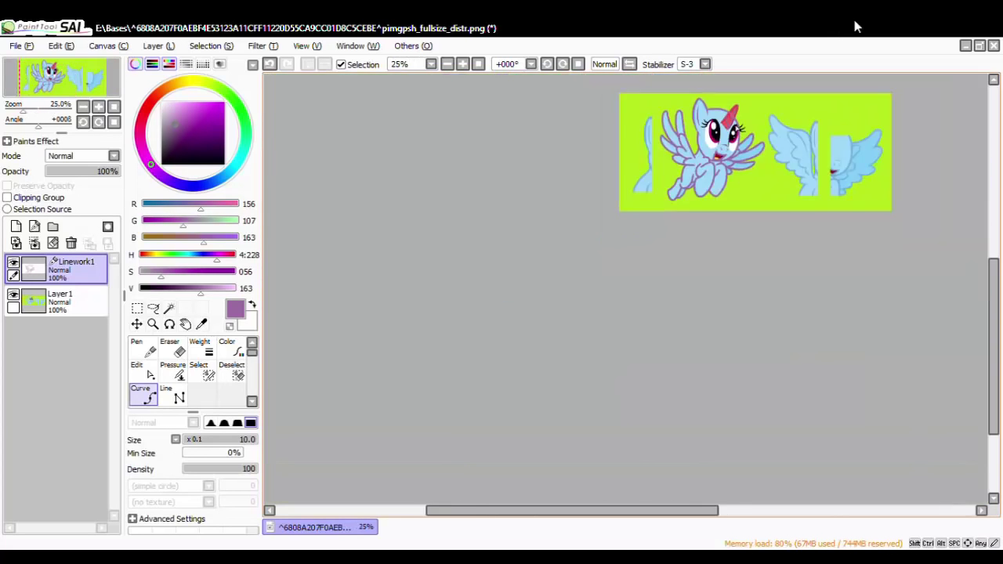
scroll(689, 201, "up", 4)
scroll(689, 201, "up", 2)
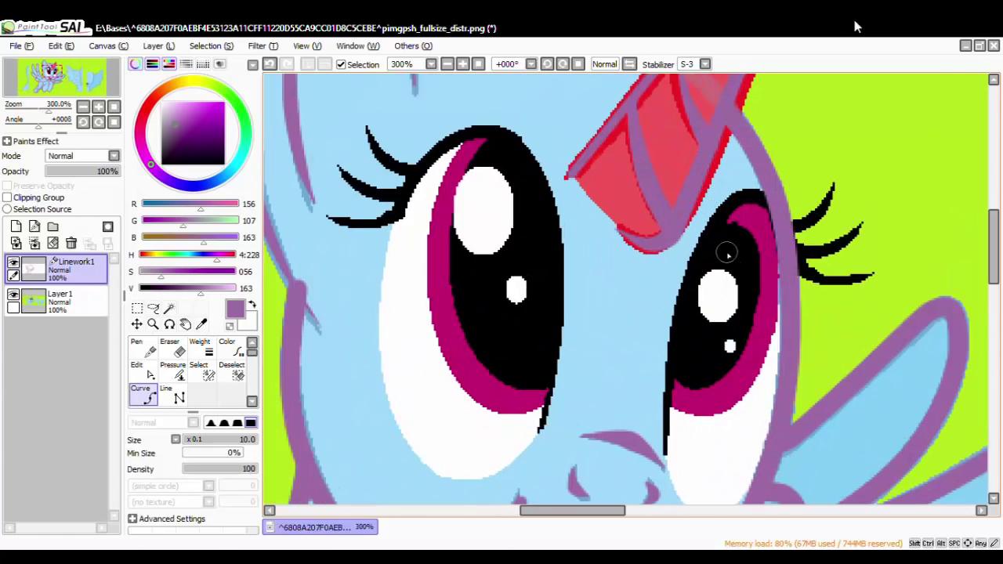
scroll(724, 250, "down", 2)
scroll(717, 289, "up", 1)
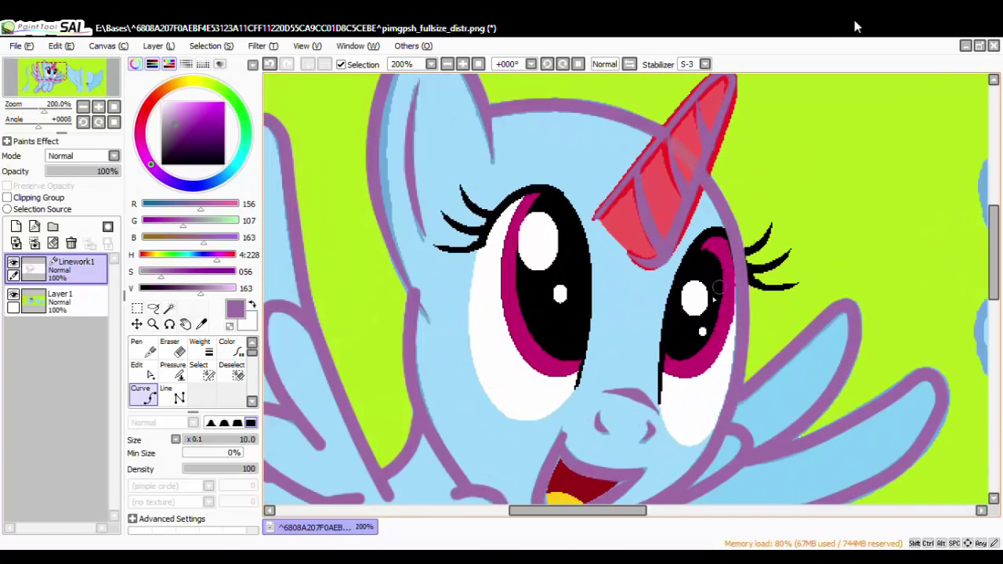
left_click(173, 368)
left_click_drag(640, 405, 579, 415)
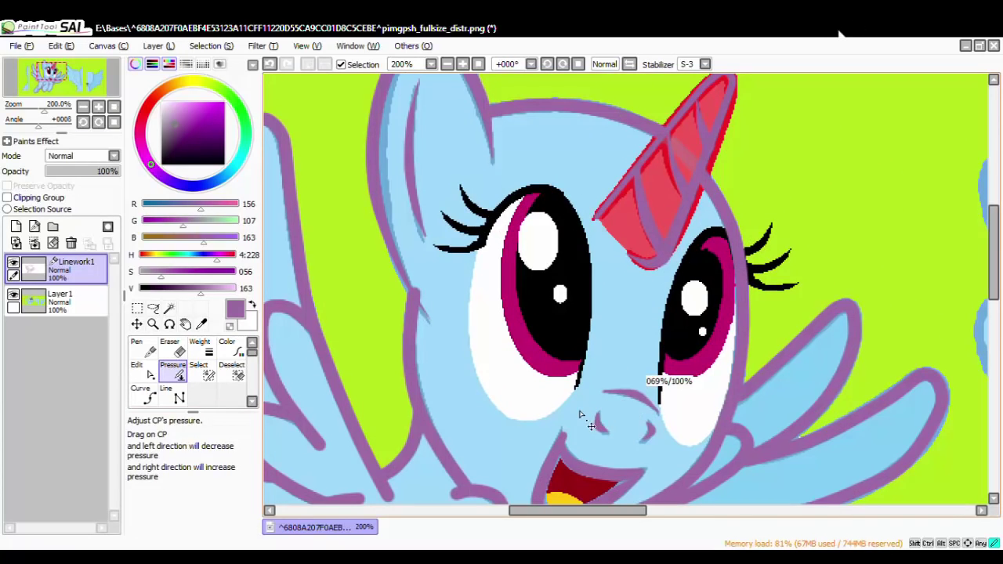
Add a second linework layer above the body outlines, set the drawing colour to black and switch to the Curve tool.
scroll(783, 352, "down", 2)
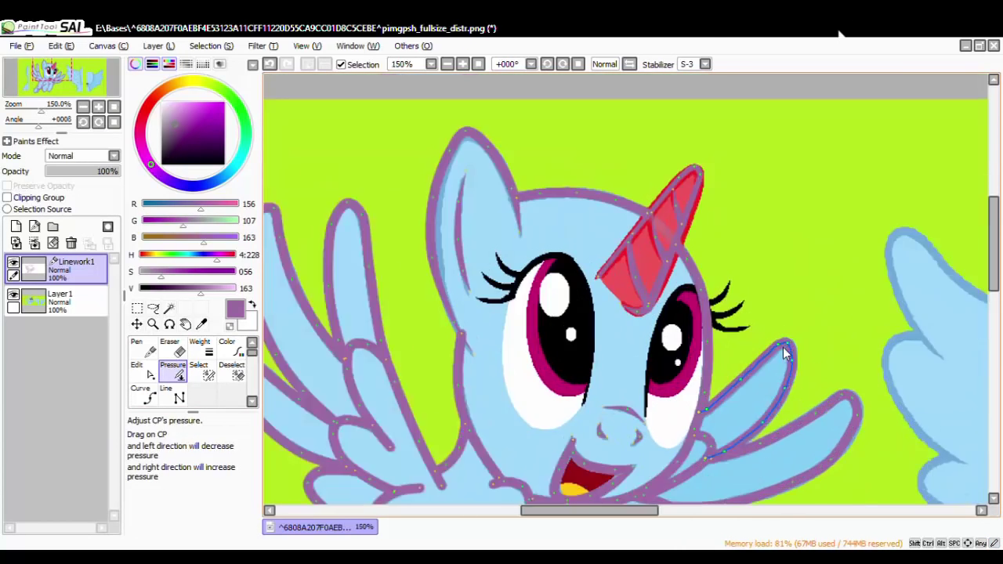
scroll(741, 365, "up", 1)
scroll(744, 369, "down", 3)
scroll(745, 368, "up", 3)
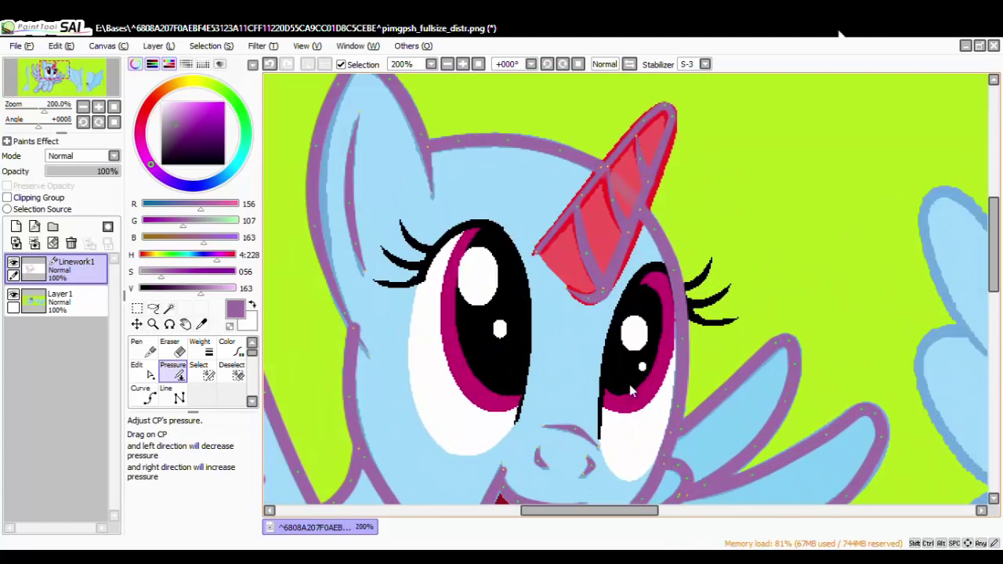
left_click(33, 227)
left_click_drag(200, 296, 103, 312)
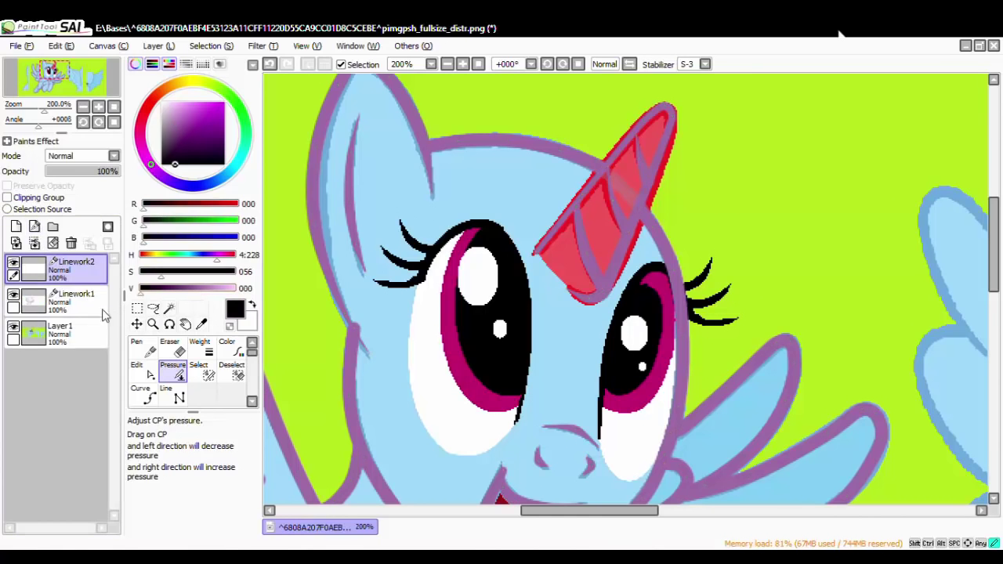
left_click(147, 394)
scroll(505, 345, "down", 2)
scroll(602, 347, "up", 2)
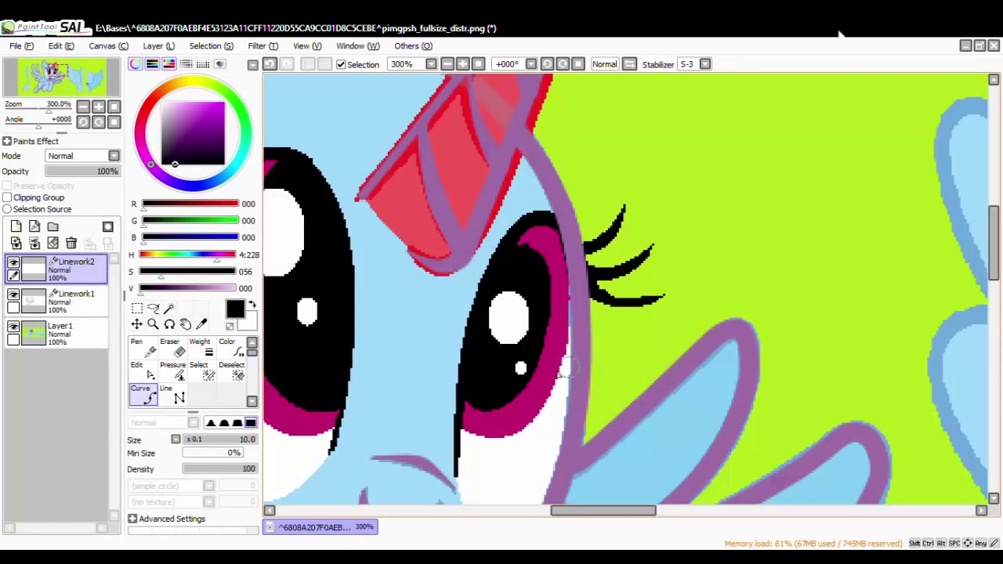
Trace the far eye's upper lid in black from its inner corner to the lashes and shorten the stroke's outer end.
left_click(462, 391)
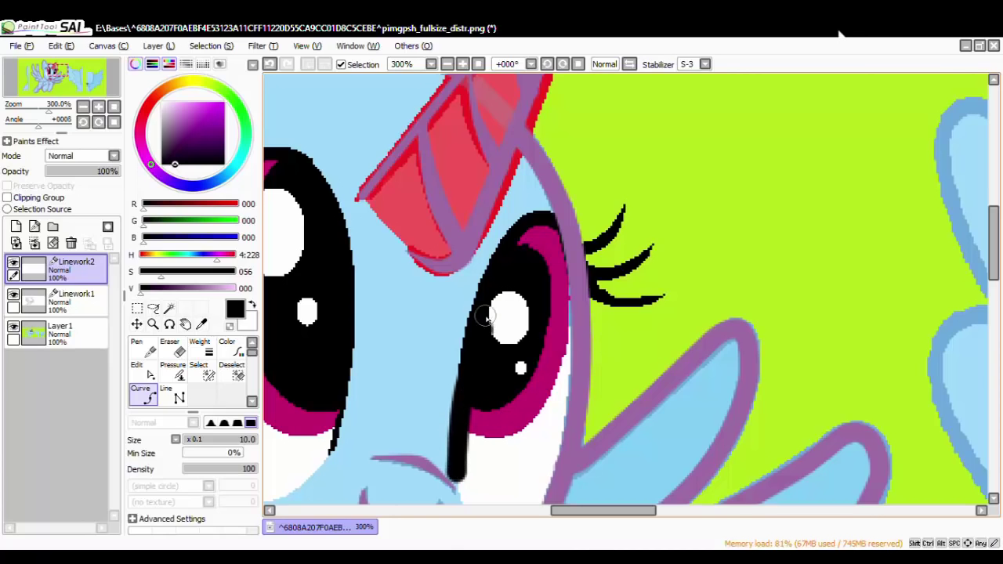
left_click(483, 297)
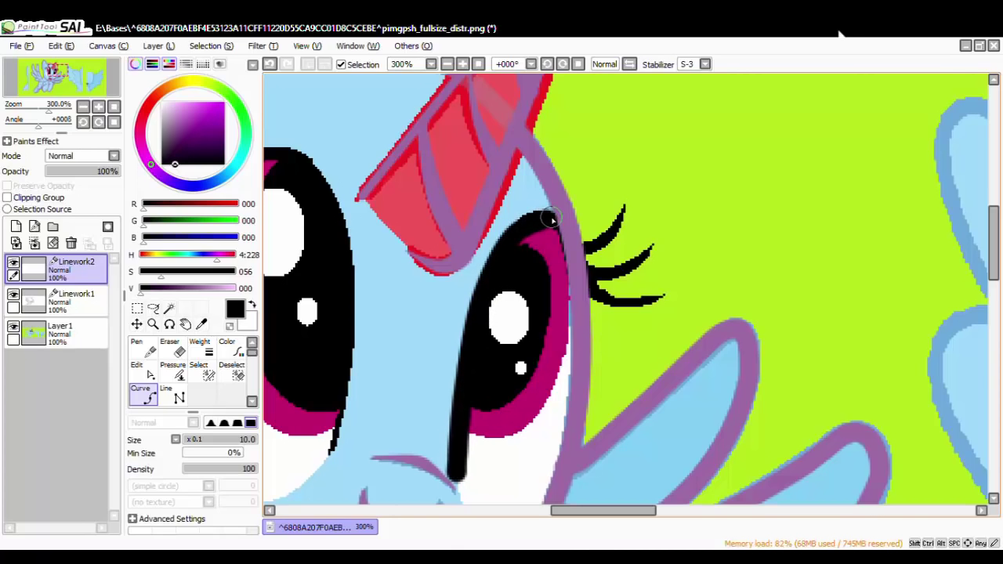
double_click(580, 323)
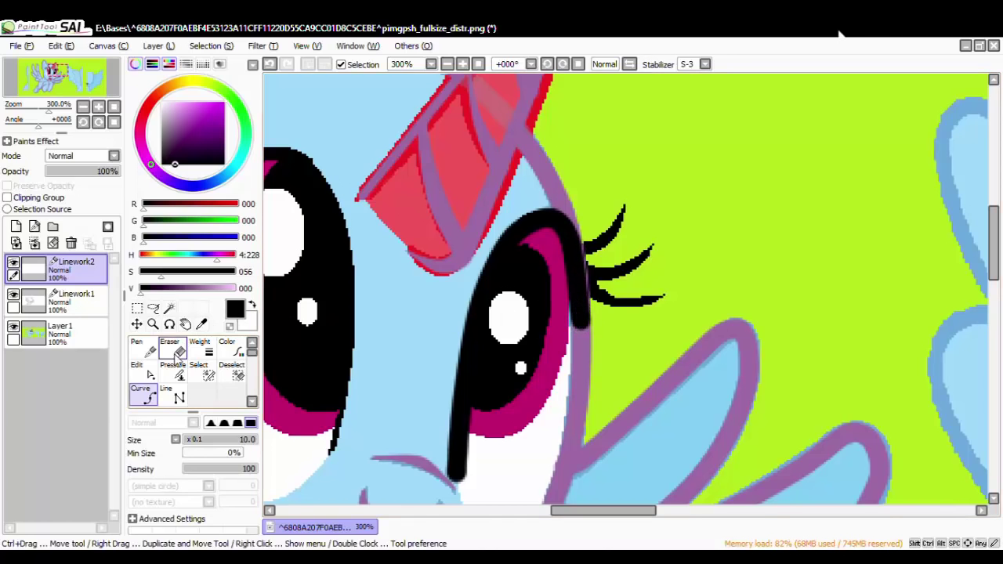
left_click(142, 369)
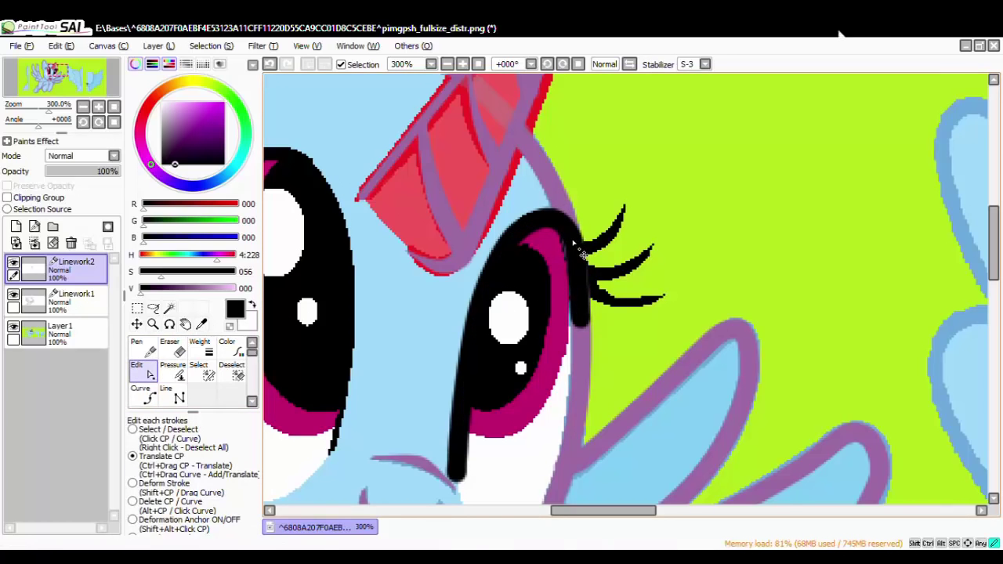
left_click(583, 307)
left_click_drag(580, 314, 581, 287)
scroll(511, 361, "down", 3)
scroll(509, 397, "up", 3)
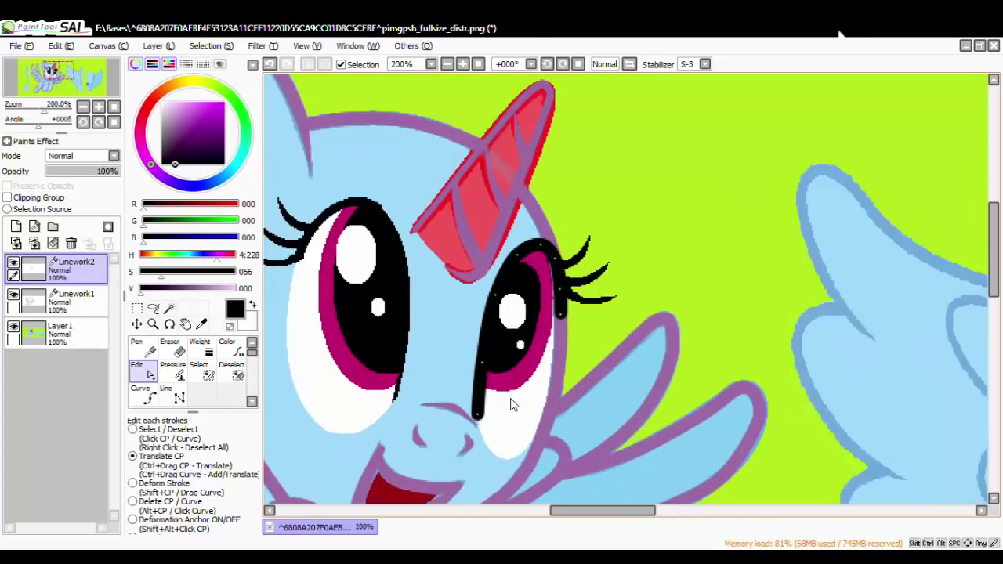
Taper the far eye's lid stroke at its outer end with lower pressure and reshape its curve beside the lashes.
left_click(177, 379)
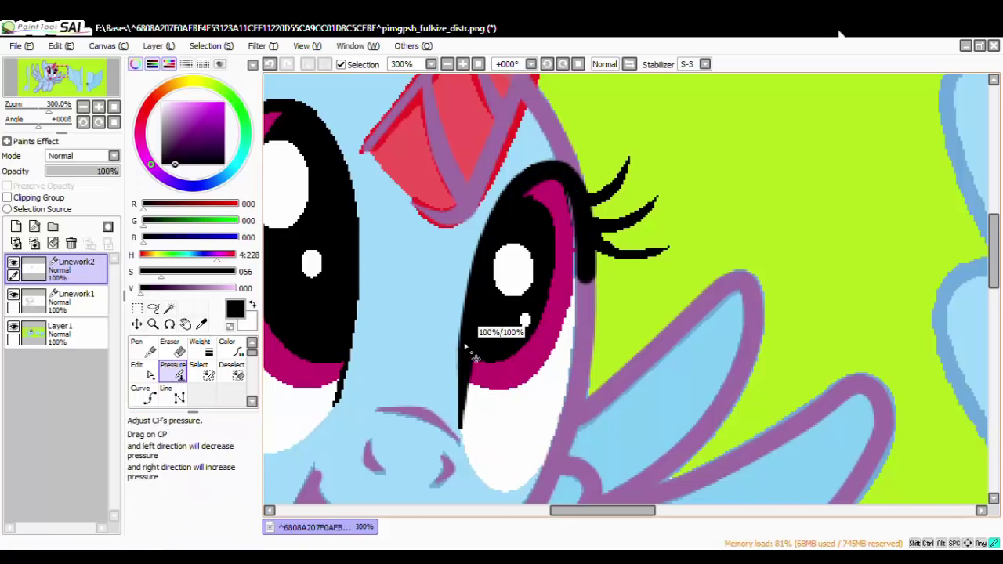
left_click_drag(588, 287, 334, 336)
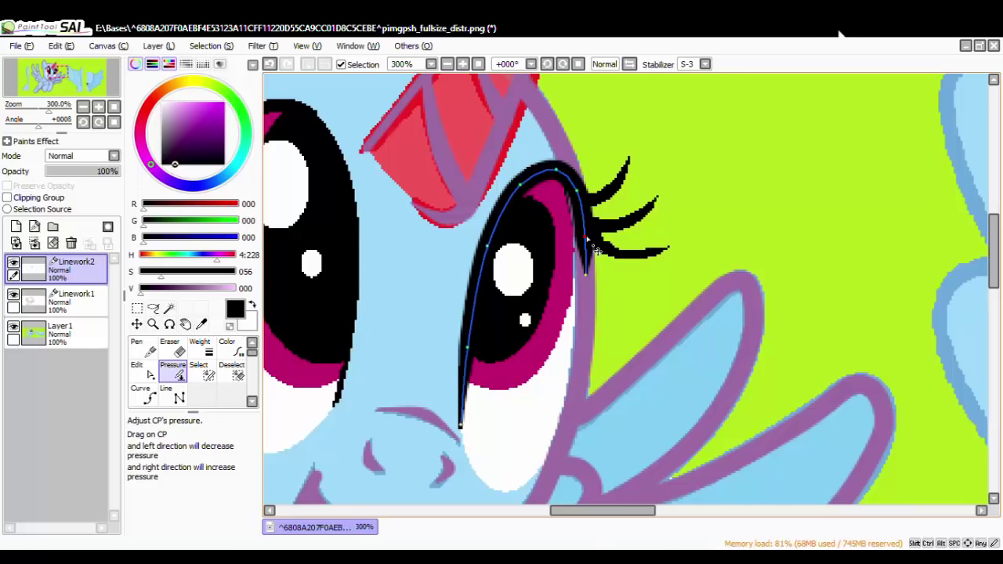
left_click_drag(585, 237, 509, 248)
left_click(141, 374)
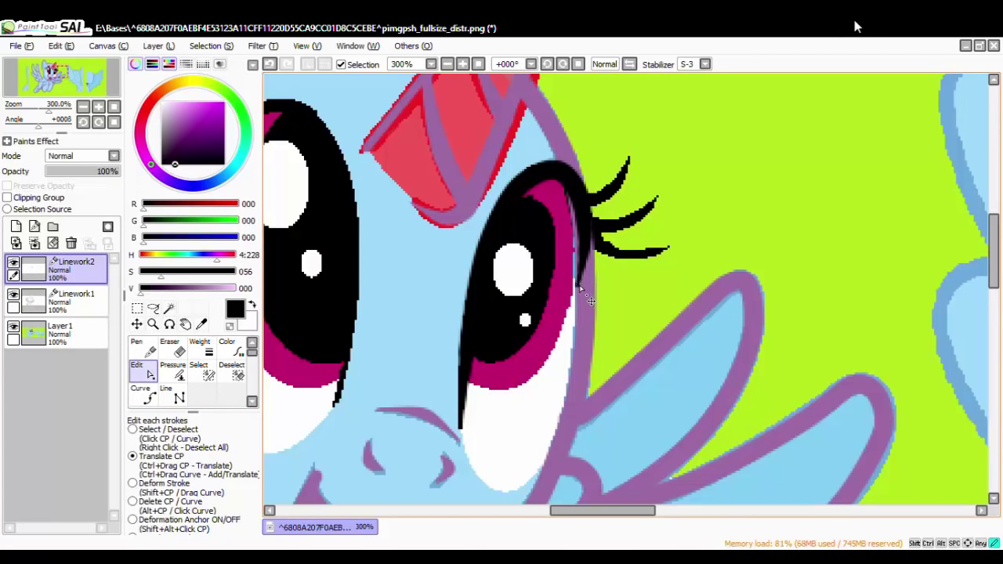
left_click_drag(586, 238, 574, 198)
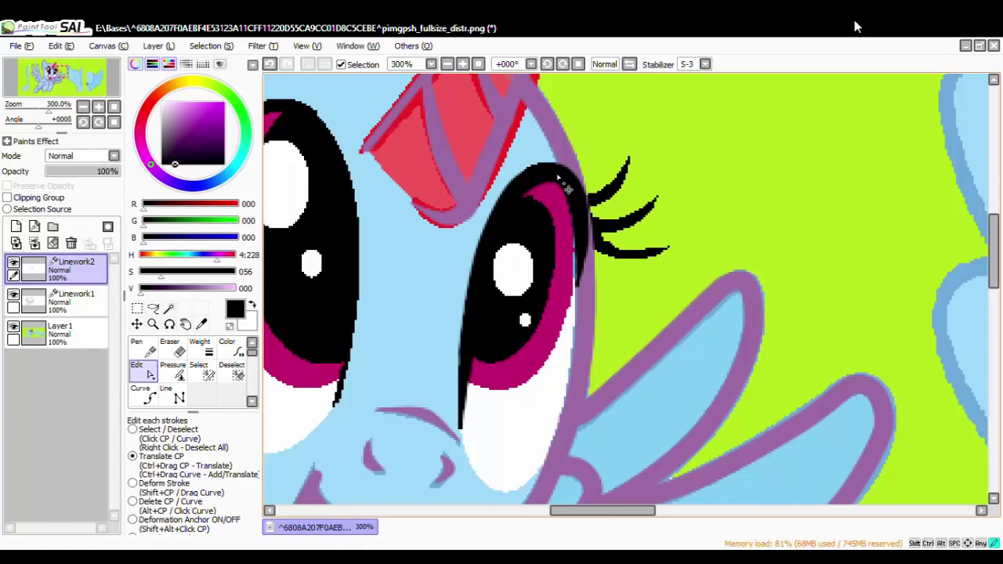
Thin the top of the far eye's lid stroke by lowering the pressure at its two upper control points.
scroll(530, 323, "down", 4)
scroll(529, 324, "up", 5)
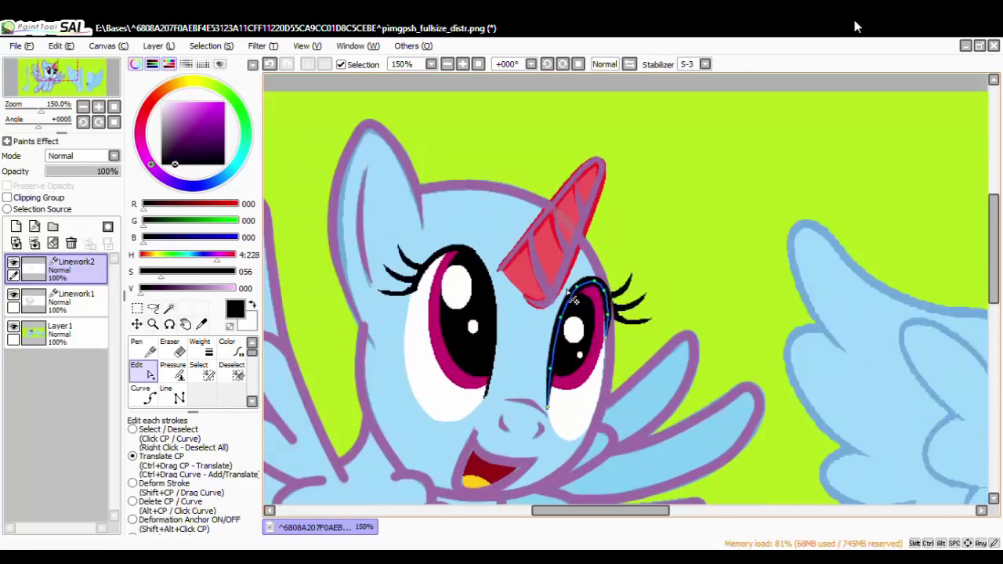
scroll(357, 325, "down", 5)
scroll(356, 326, "up", 3)
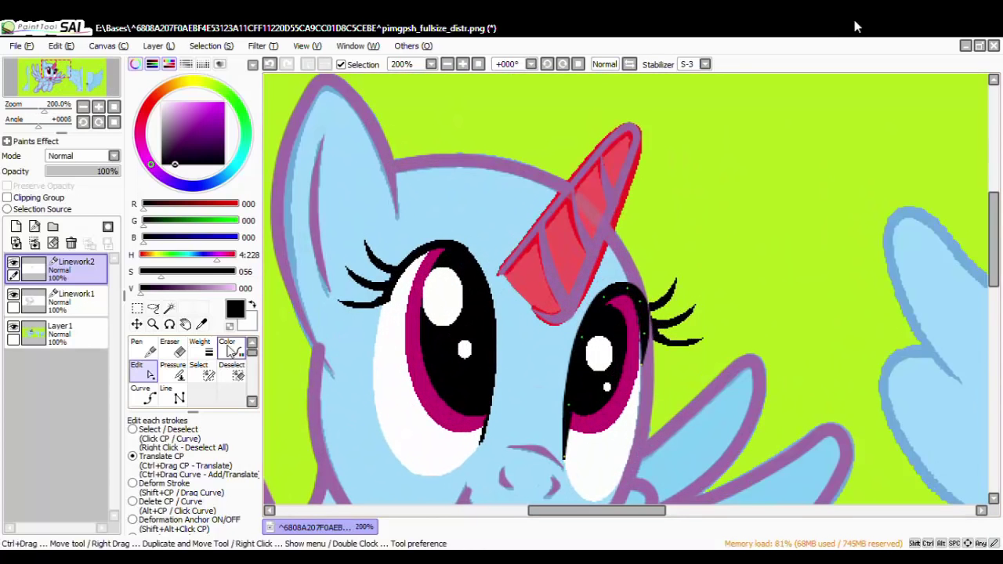
left_click(173, 370)
left_click_drag(603, 298, 547, 317)
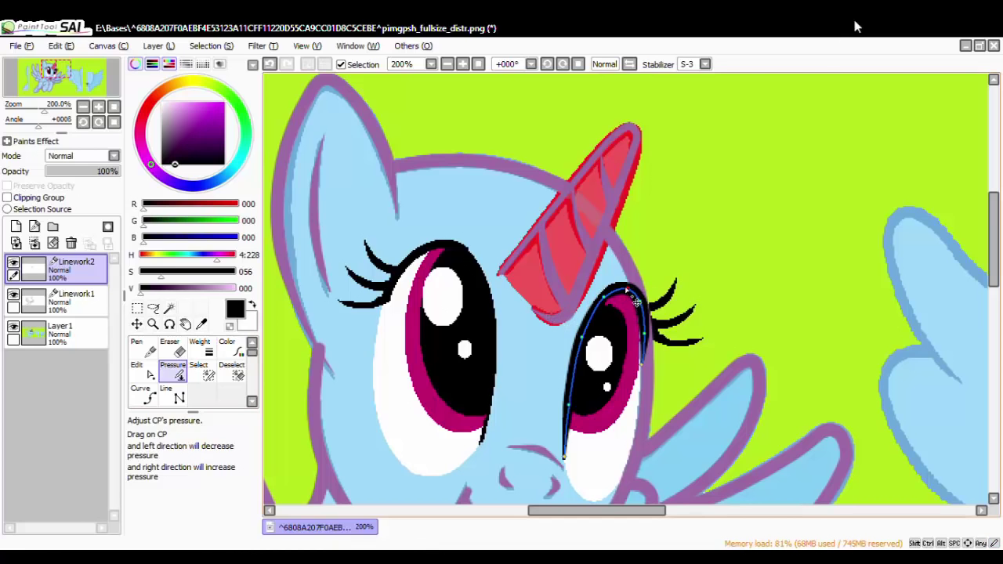
left_click_drag(626, 291, 589, 320)
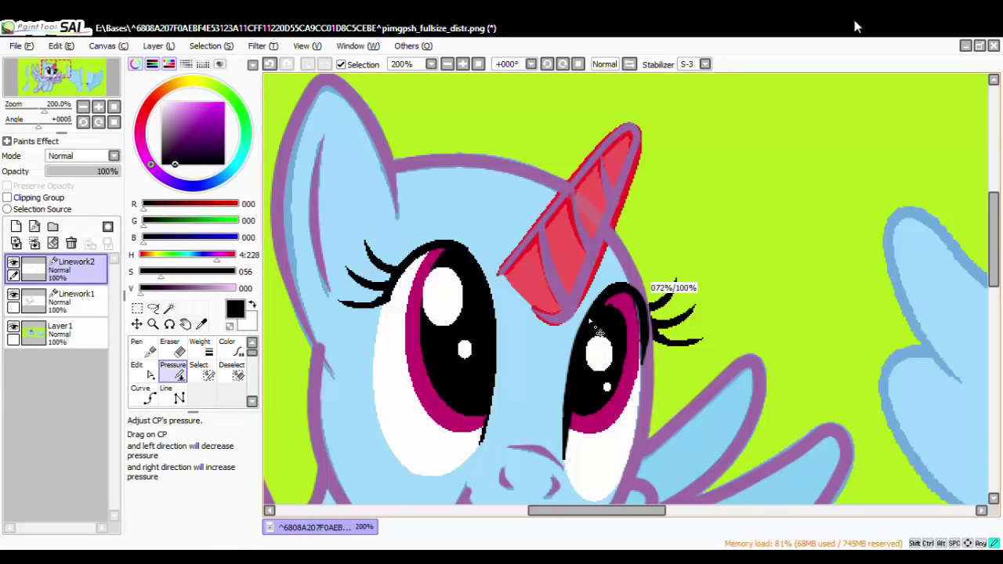
scroll(635, 383, "down", 3)
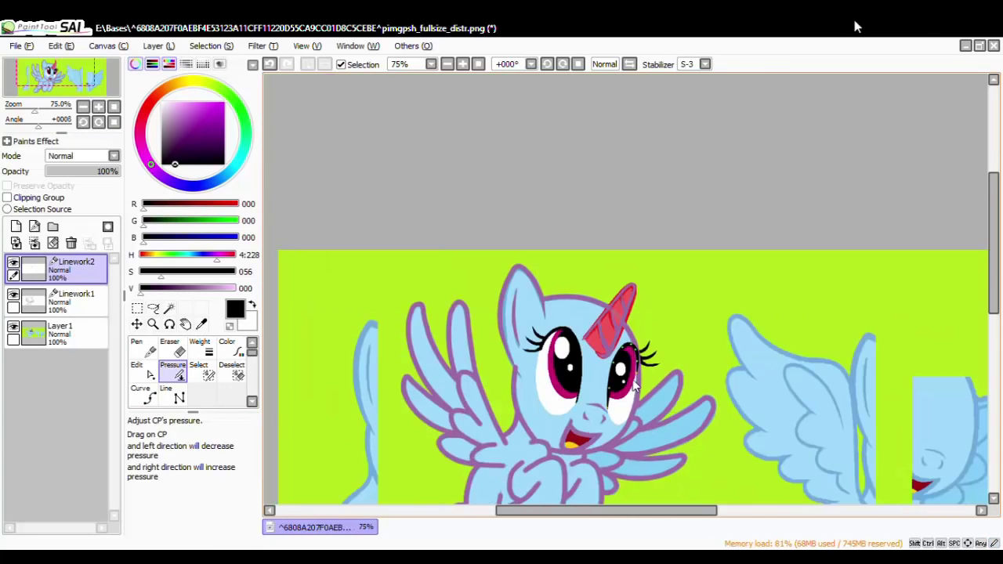
Trace the near eye's upper lid in black with the Curve tool, from the inner corner over the top to the lashes.
scroll(634, 385, "up", 4)
left_click(141, 396)
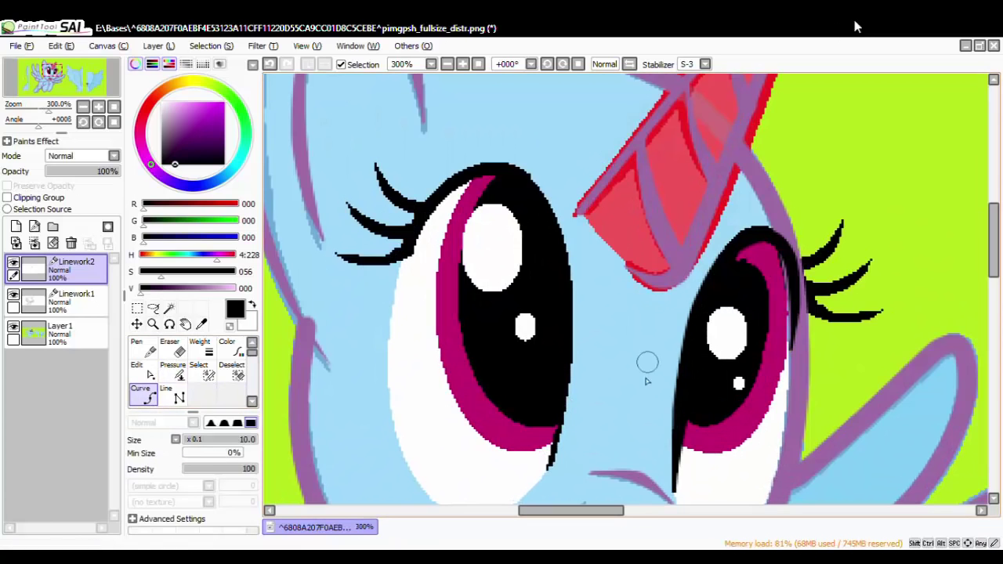
double_click(548, 462)
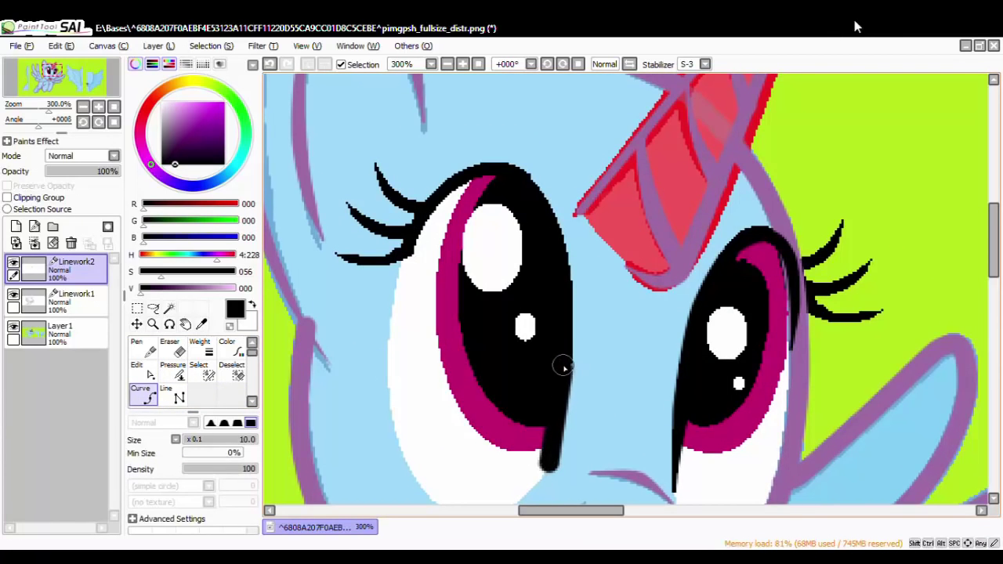
left_click(544, 195)
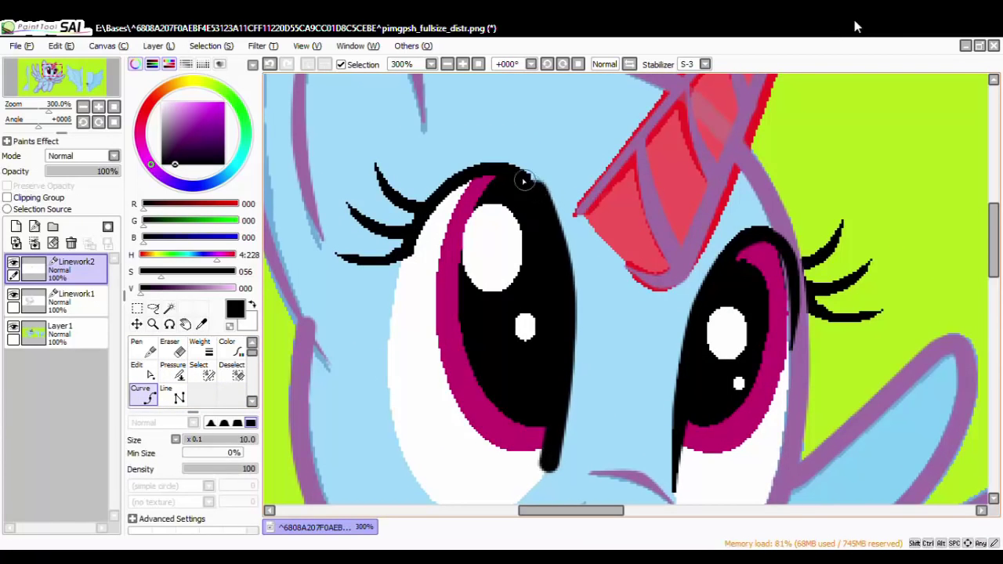
left_click(493, 168)
left_click(441, 185)
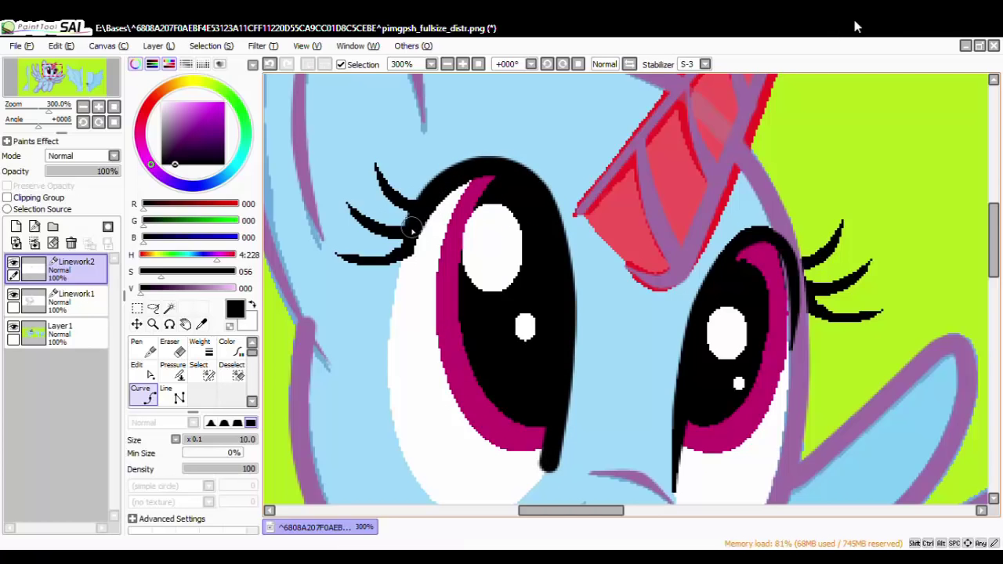
Taper both ends of the near eye's lid stroke and thin its inner side and top by lowering control point pressure.
left_click(173, 370)
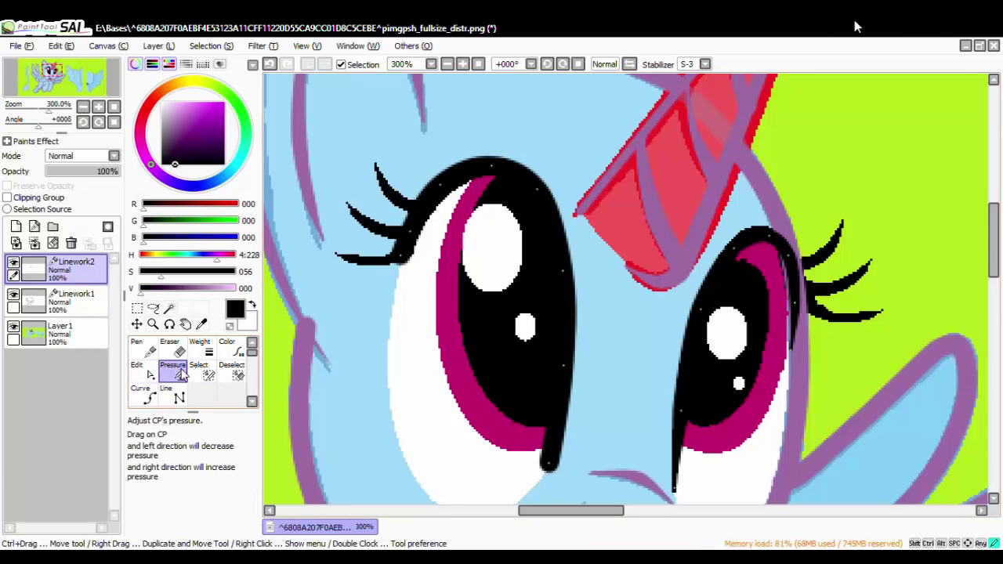
left_click_drag(409, 264, 286, 294)
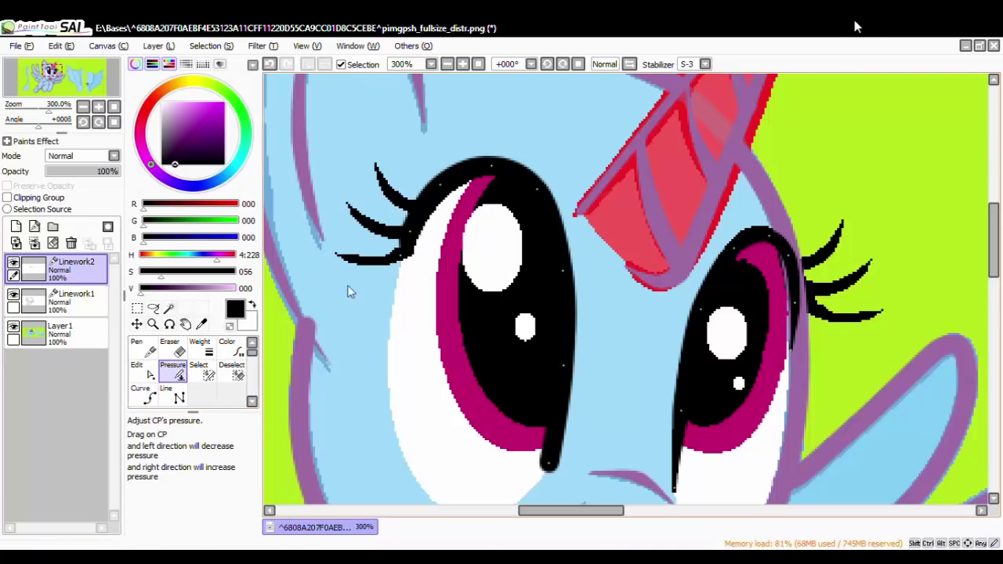
left_click(151, 376)
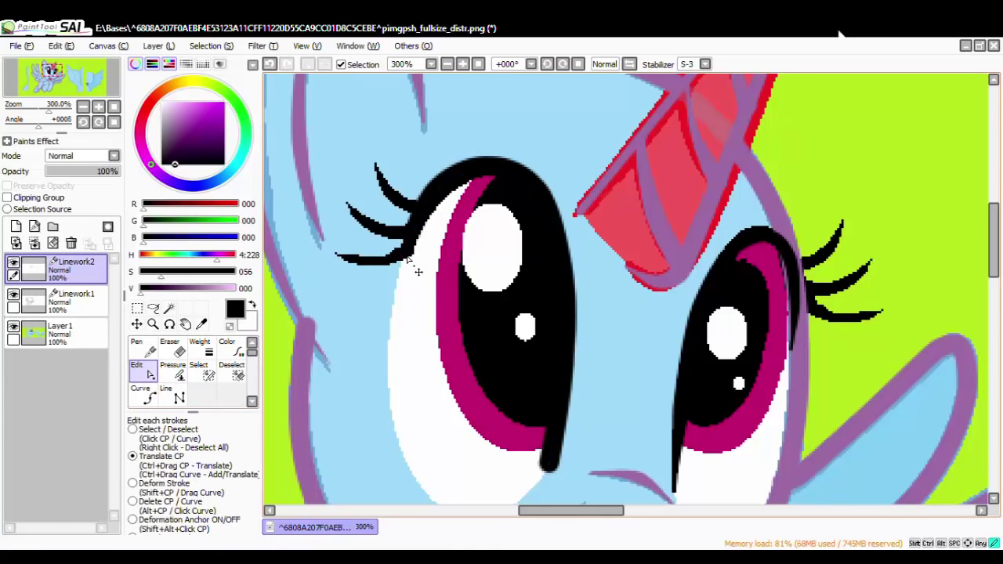
left_click(173, 371)
left_click_drag(548, 465, 220, 517)
left_click_drag(564, 365, 554, 370)
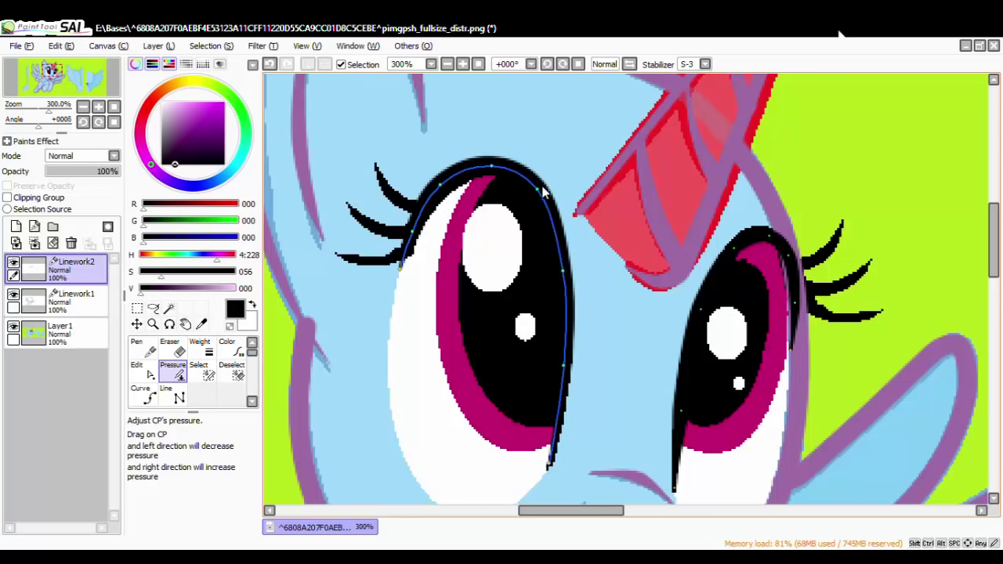
left_click_drag(490, 166, 335, 236)
Examine both black eyelid strokes against the whole pony at several zoom levels.
scroll(528, 258, "down", 6)
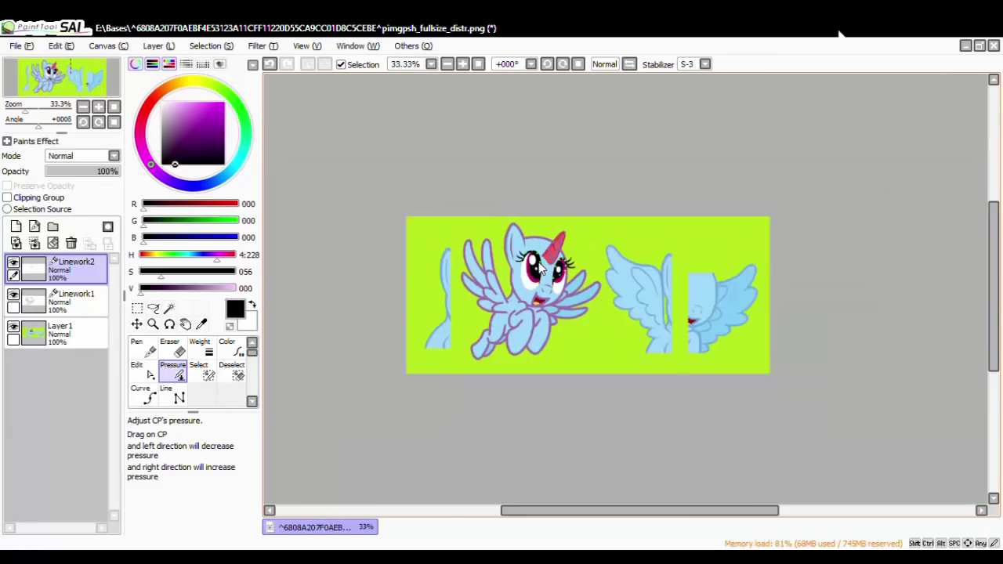
scroll(576, 269, "up", 3)
scroll(548, 274, "up", 2)
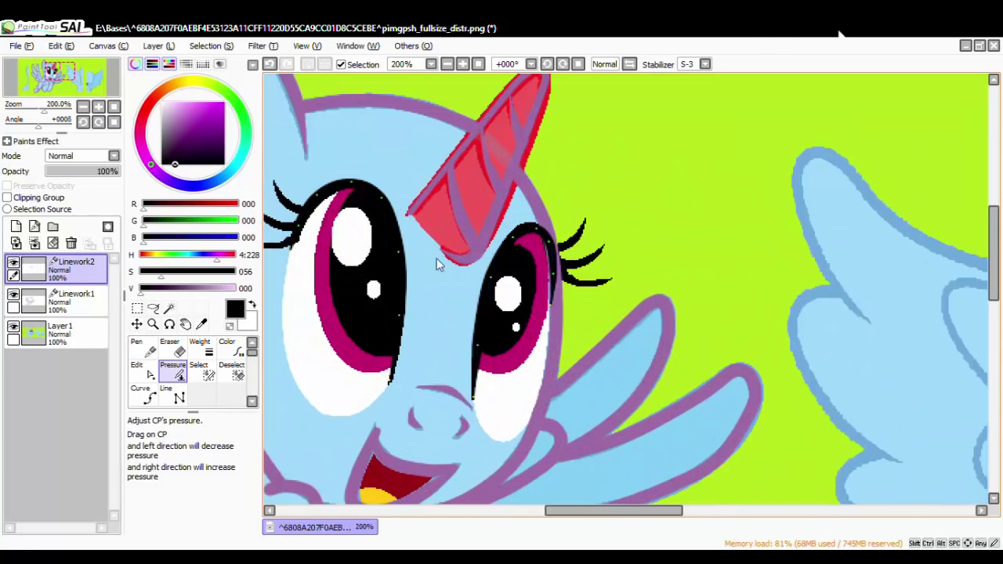
scroll(441, 262, "down", 5)
scroll(580, 266, "up", 6)
scroll(572, 290, "down", 4)
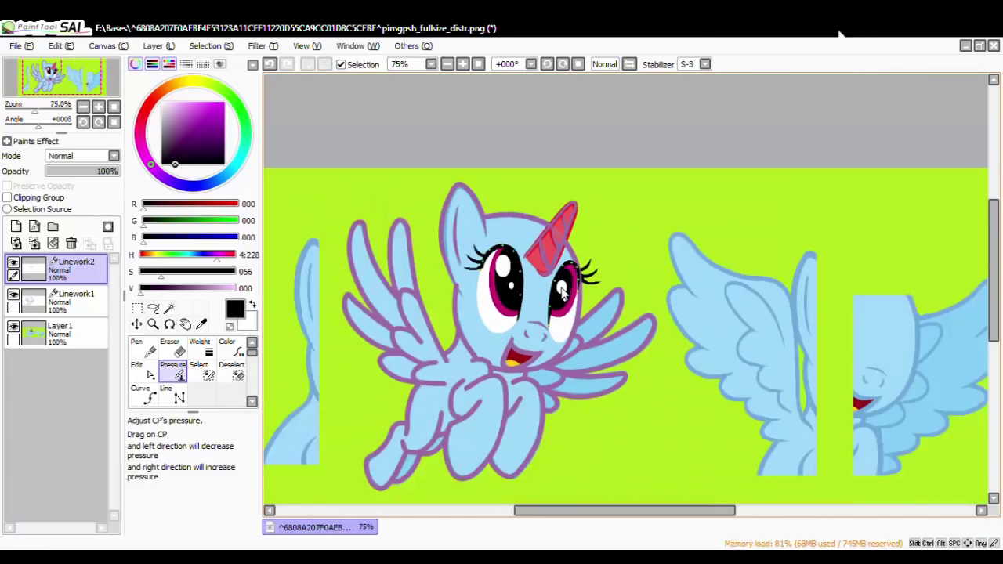
scroll(561, 328, "up", 3)
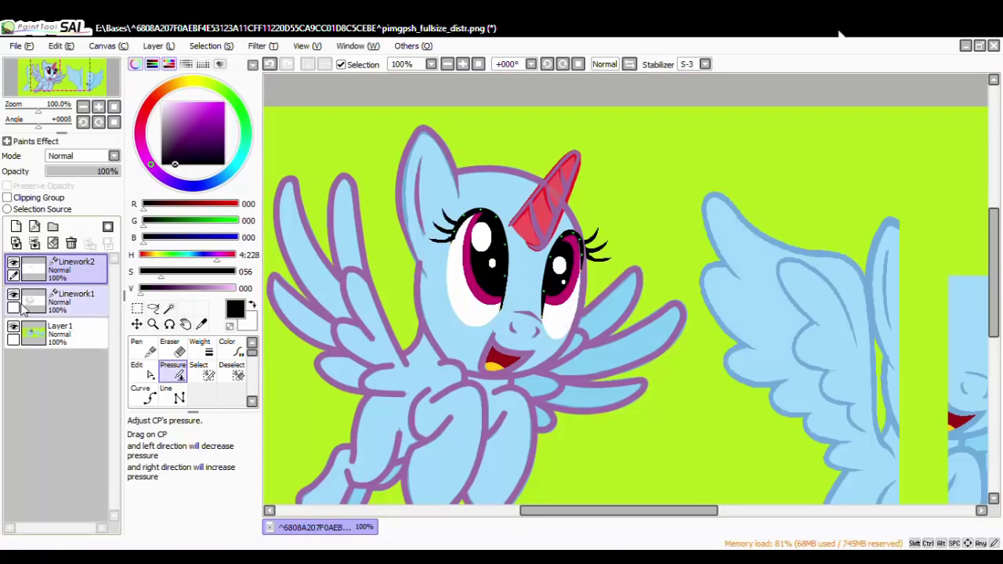
On the Linework1 layer, taper the inner end of the near wing's longest feather line and the adjoining back line.
left_click(74, 298)
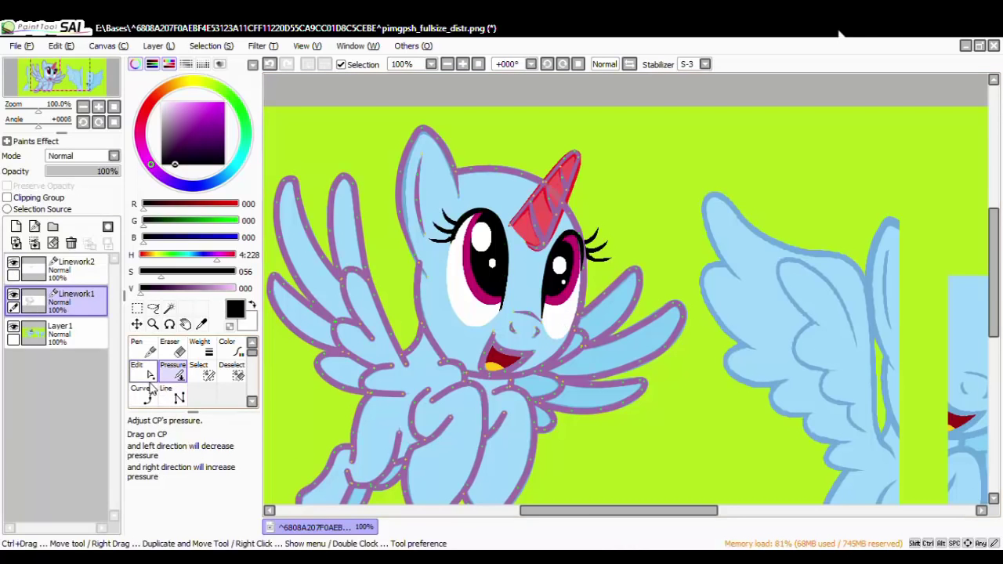
left_click_drag(406, 366, 224, 419)
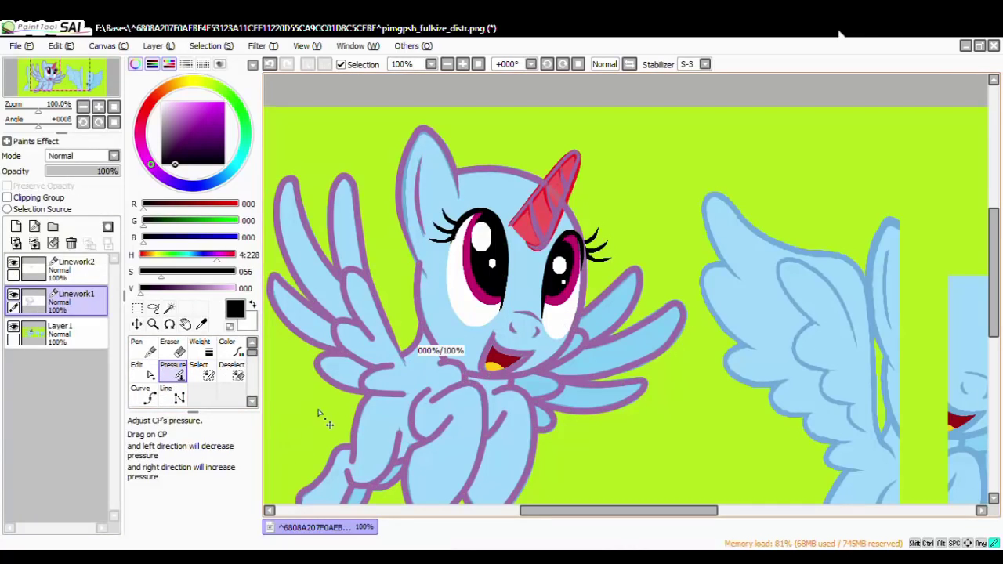
left_click_drag(370, 396, 369, 396)
mouse_move(405, 363)
left_mouse_down()
mouse_move(370, 379)
mouse_move(325, 369)
left_mouse_up()
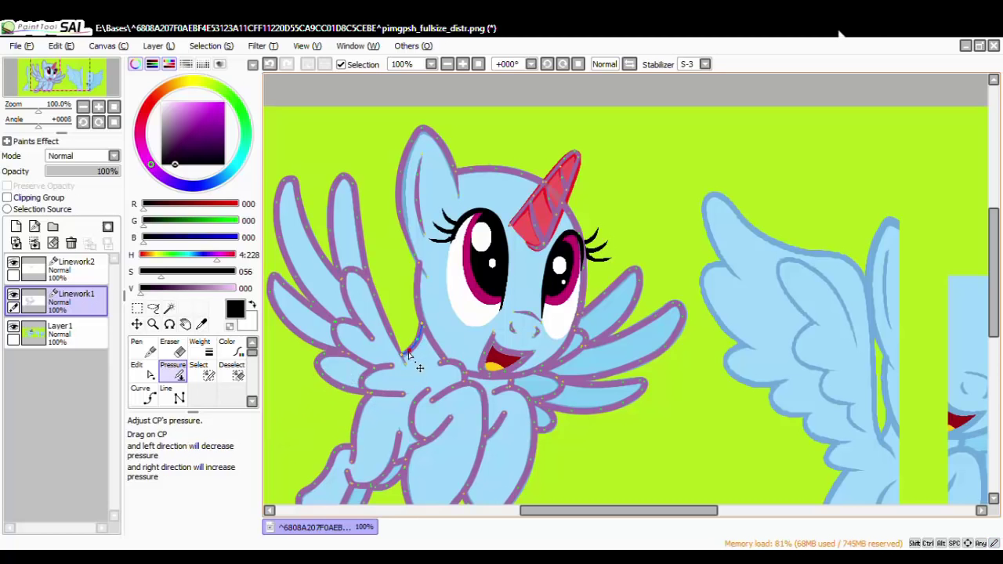
left_click_drag(410, 352, 349, 360)
scroll(350, 361, "down", 2)
scroll(352, 362, "up", 5)
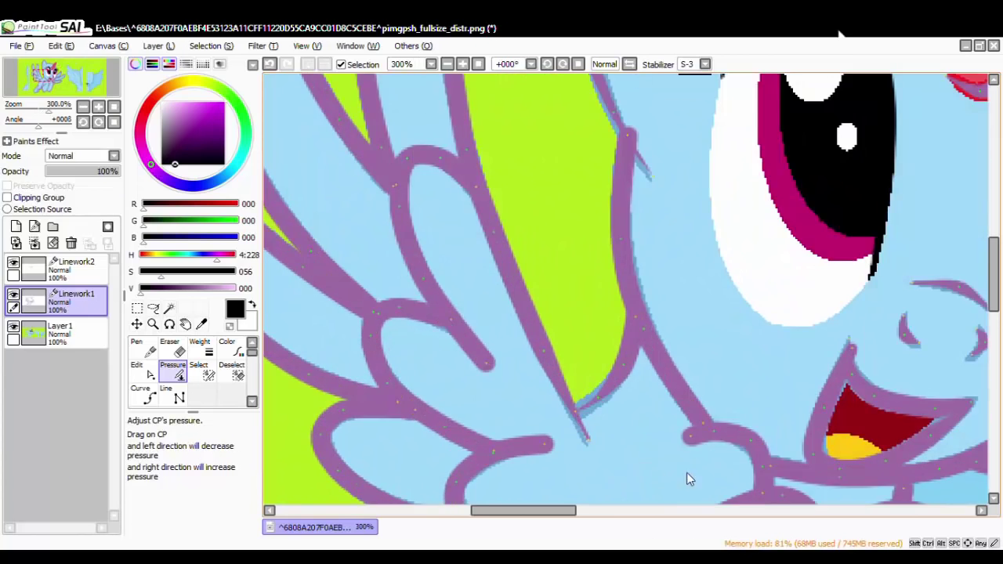
scroll(683, 472, "down", 2)
scroll(706, 471, "up", 2)
Nudge the near wing's feather line where it meets the back line and thicken both lines there by raising the pressure.
mouse_move(523, 426)
left_mouse_down()
mouse_move(681, 408)
mouse_move(526, 437)
left_mouse_up()
key("ctrl")
left_click_drag(480, 340, 477, 345)
left_click_drag(499, 373, 496, 372)
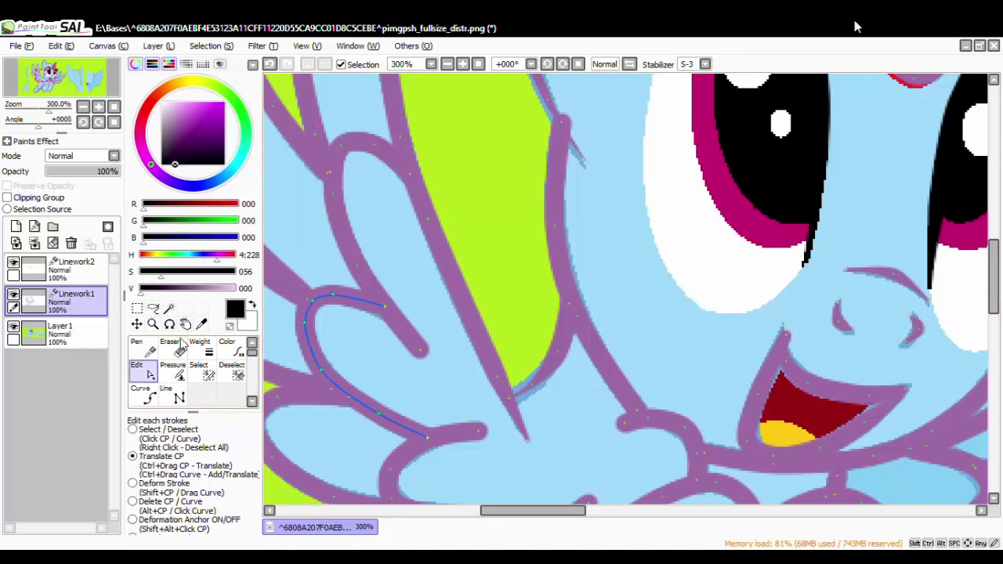
left_click(172, 369)
mouse_move(507, 379)
left_mouse_down()
mouse_move(519, 397)
mouse_move(595, 400)
left_mouse_up()
left_click_drag(793, 381, 794, 384)
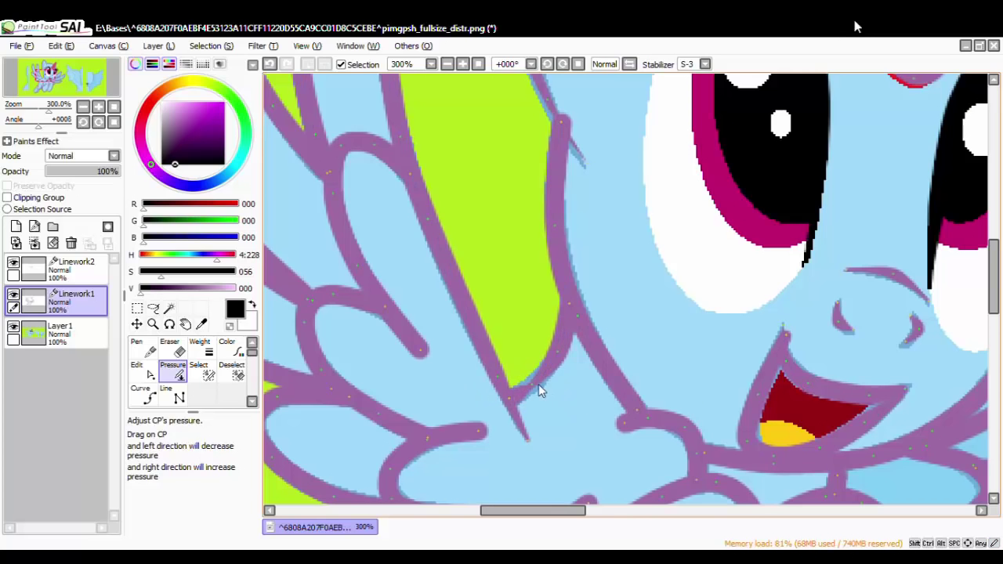
left_click_drag(538, 385, 677, 390)
Taper the inner ends of the near wing's small middle feathers and lowest feather by lowering the pressure.
left_click_drag(426, 352, 295, 389)
left_click_drag(387, 307, 257, 341)
scroll(398, 392, "down", 5)
scroll(401, 407, "up", 3)
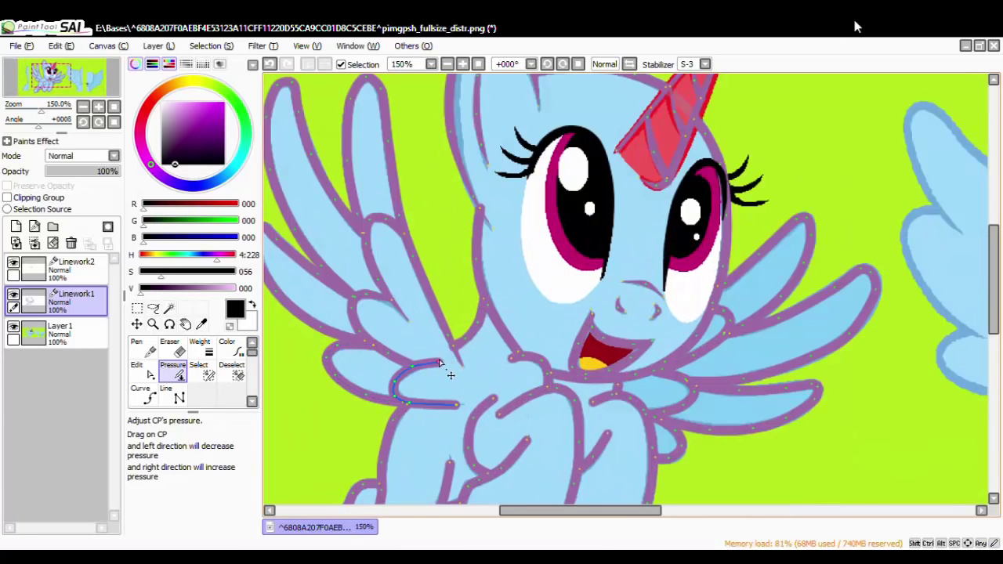
left_click_drag(439, 362, 294, 380)
mouse_move(414, 371)
left_mouse_down()
mouse_move(355, 384)
mouse_move(399, 377)
mouse_move(418, 419)
mouse_move(302, 429)
left_mouse_up()
Taper the upper end of the front leg's shoulder line by lowering its end point's pressure.
scroll(384, 386, "down", 3)
scroll(379, 403, "up", 3)
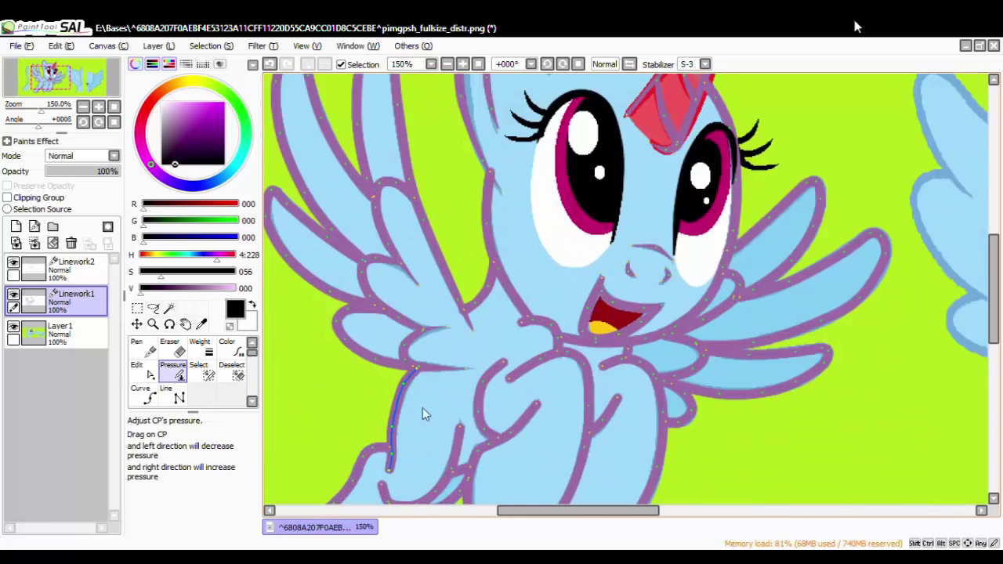
scroll(422, 414, "up", 2)
left_click_drag(497, 342, 390, 409)
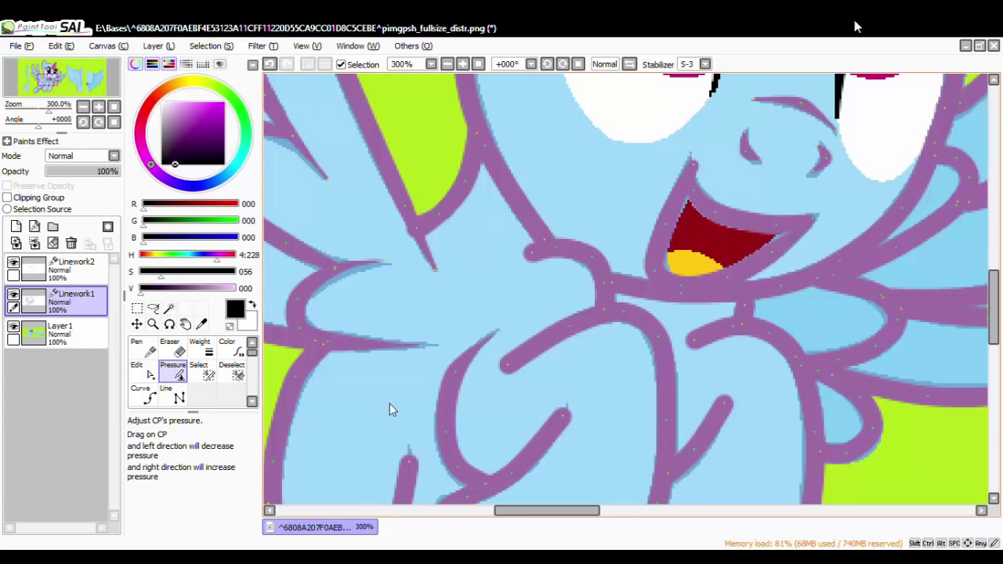
Taper the near front leg's shoulder line, the upper end of its outline and the chest tuft's loose end by lowering the pressure.
left_click_drag(456, 374, 360, 405)
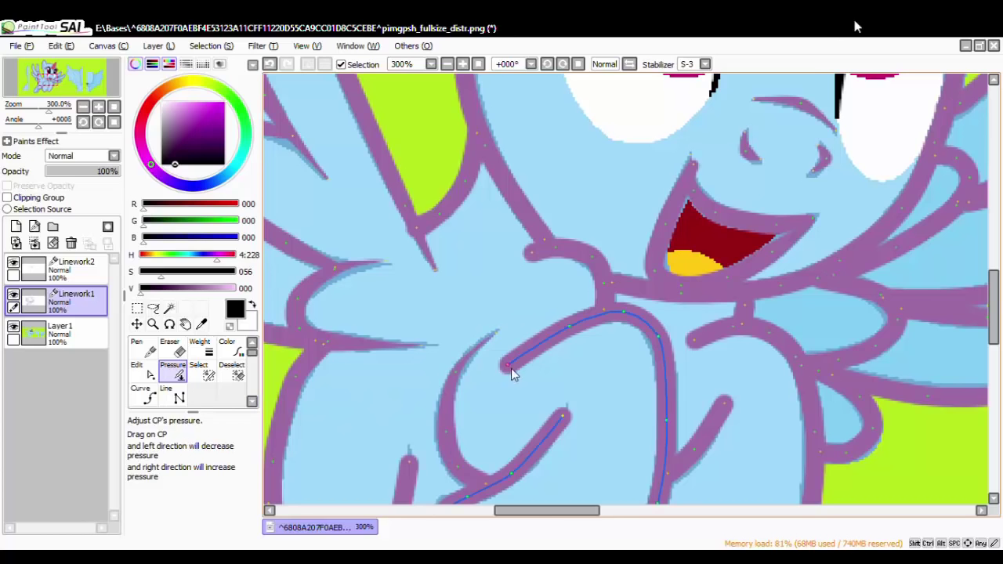
left_click_drag(511, 369, 229, 443)
left_click_drag(573, 326, 493, 335)
left_click_drag(532, 257, 236, 324)
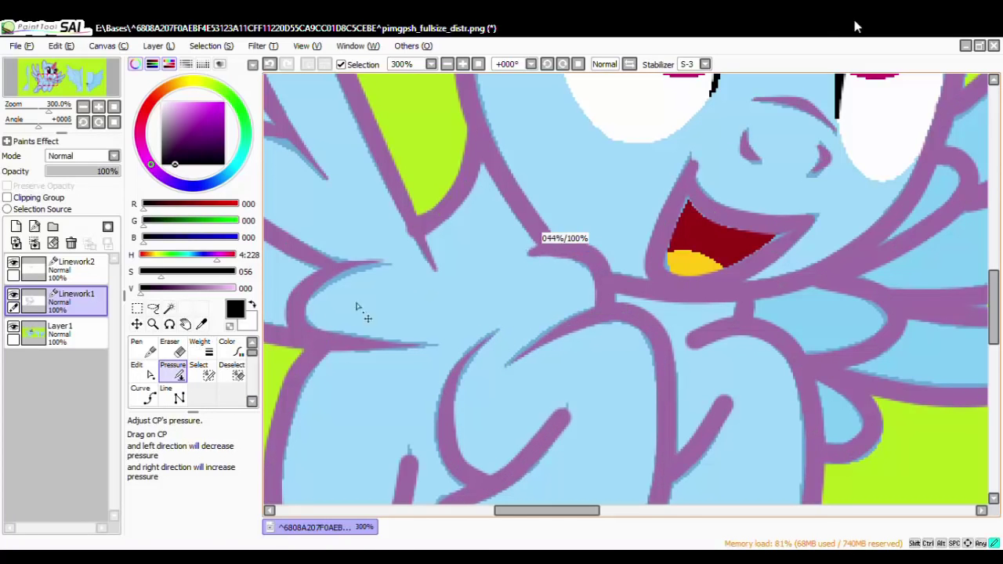
left_click_drag(357, 306, 368, 310)
left_click(139, 374)
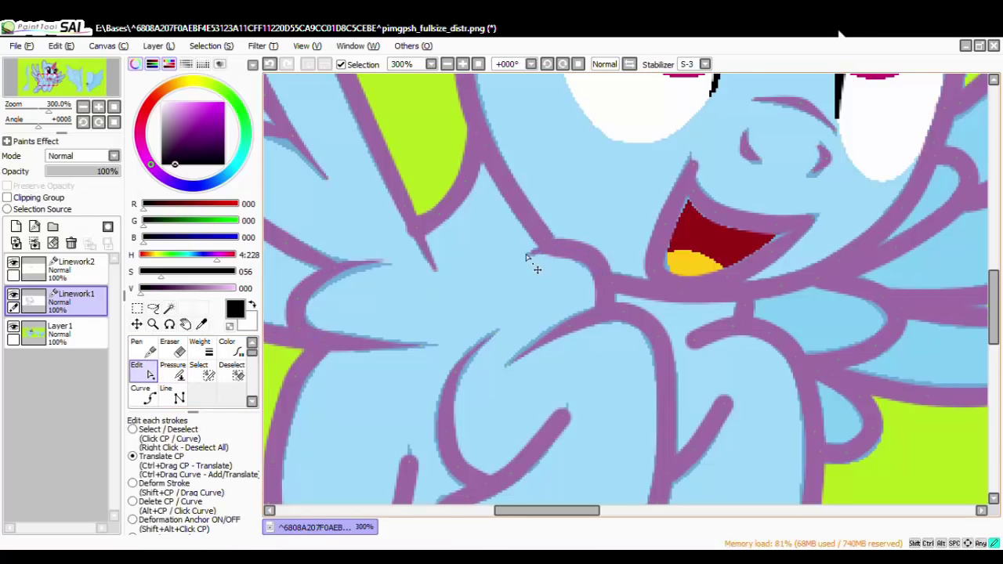
Taper the inner crease end of the near front leg's outline by lowering the pressure of its last control points.
scroll(553, 278, "down", 4)
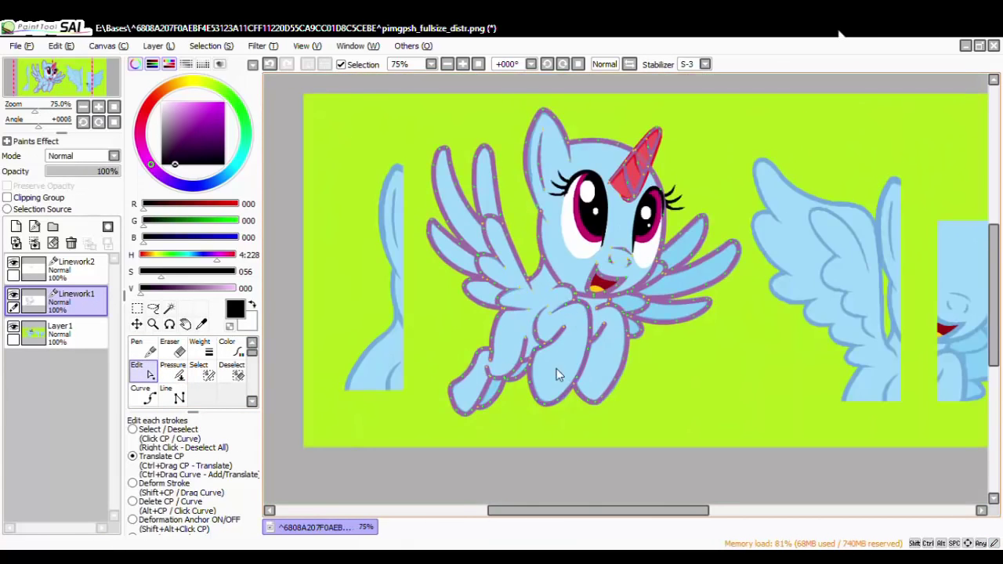
scroll(557, 375, "up", 2)
left_click(174, 369)
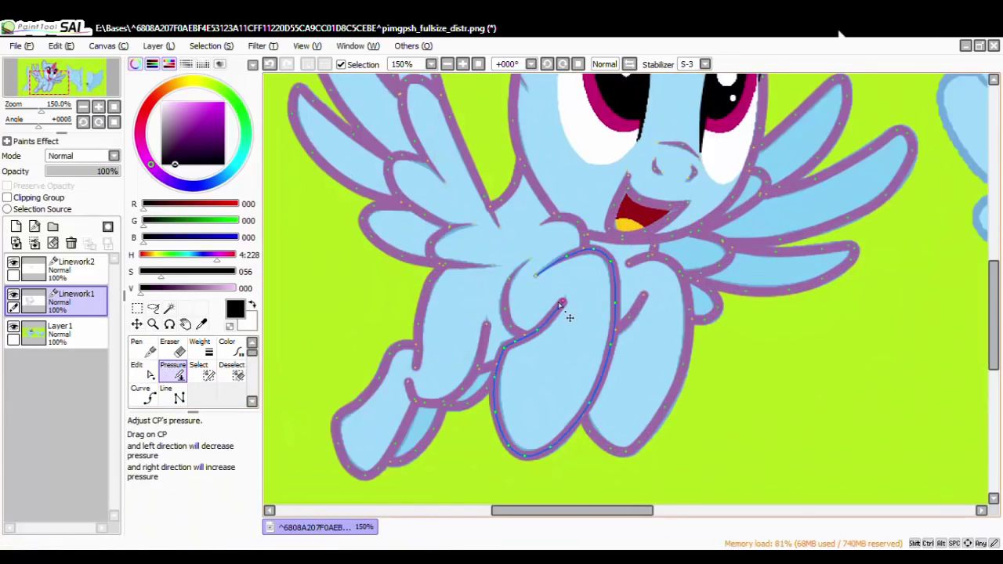
left_click_drag(559, 304, 475, 318)
left_click_drag(407, 324, 407, 324)
left_click_drag(536, 332, 502, 331)
left_click(144, 370)
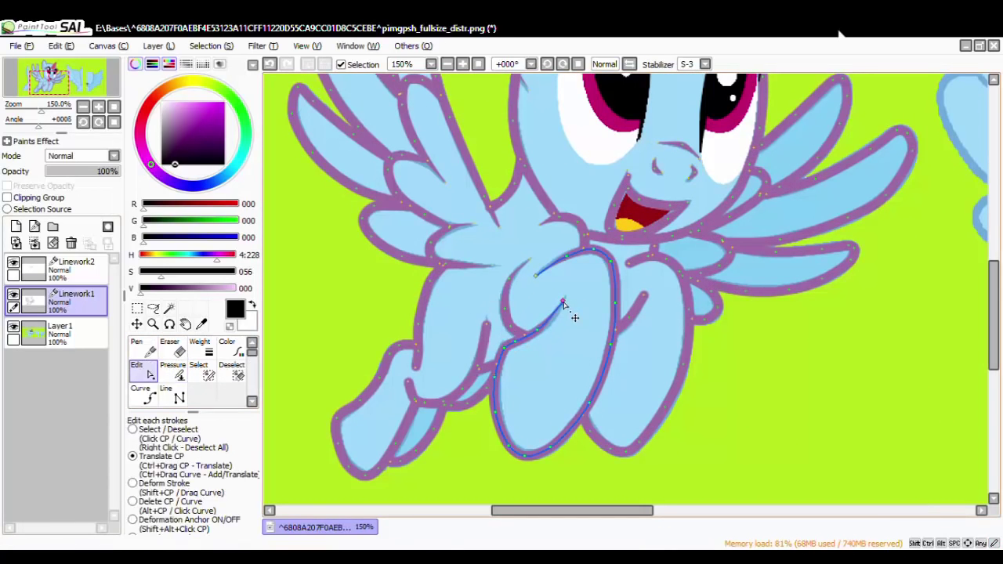
left_click_drag(553, 316, 551, 319)
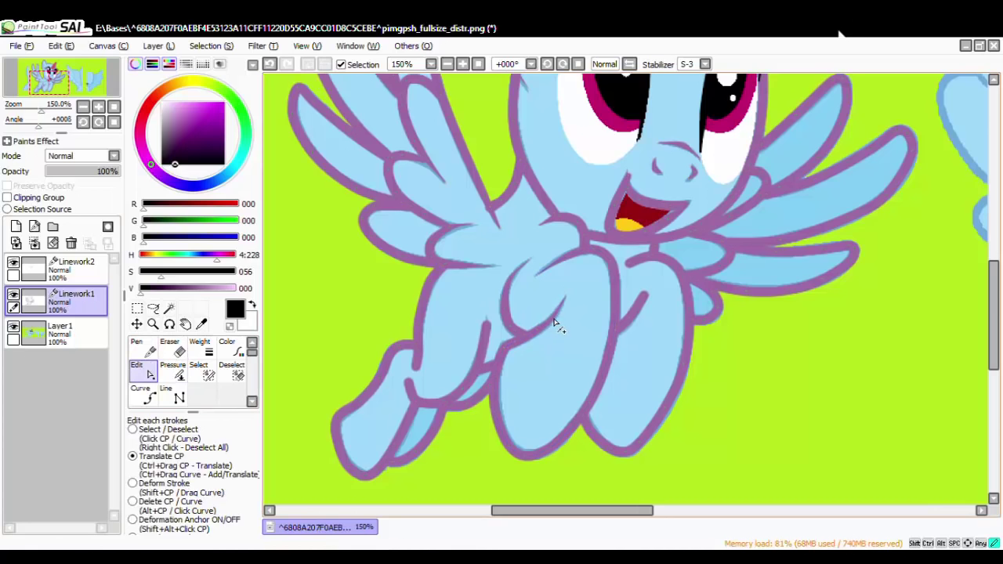
Taper the lower end of the hind thigh's rear line by lowering the pressure where it meets the lower leg.
scroll(564, 368, "down", 2)
scroll(359, 362, "up", 3)
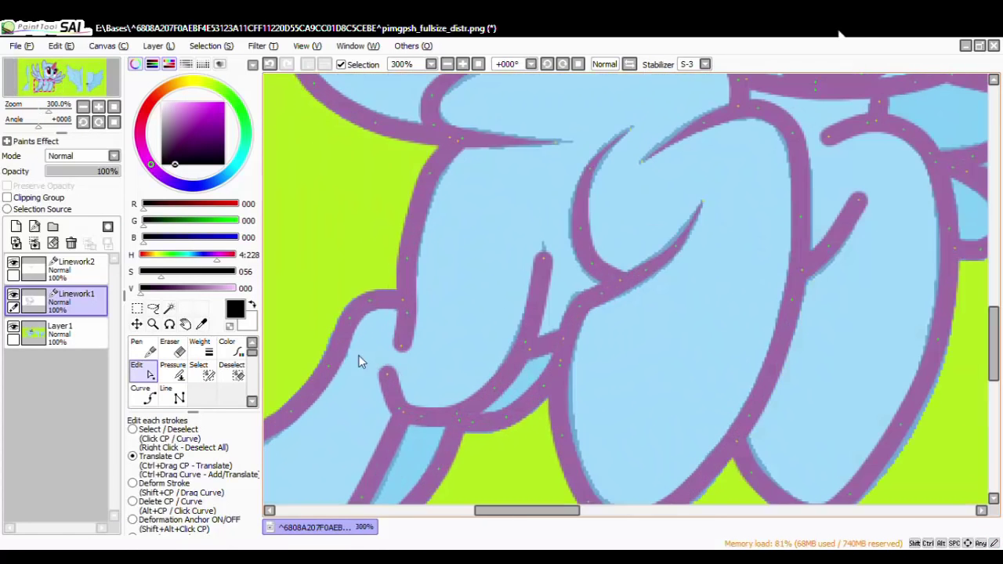
left_click(173, 371)
left_click_drag(400, 342, 380, 342)
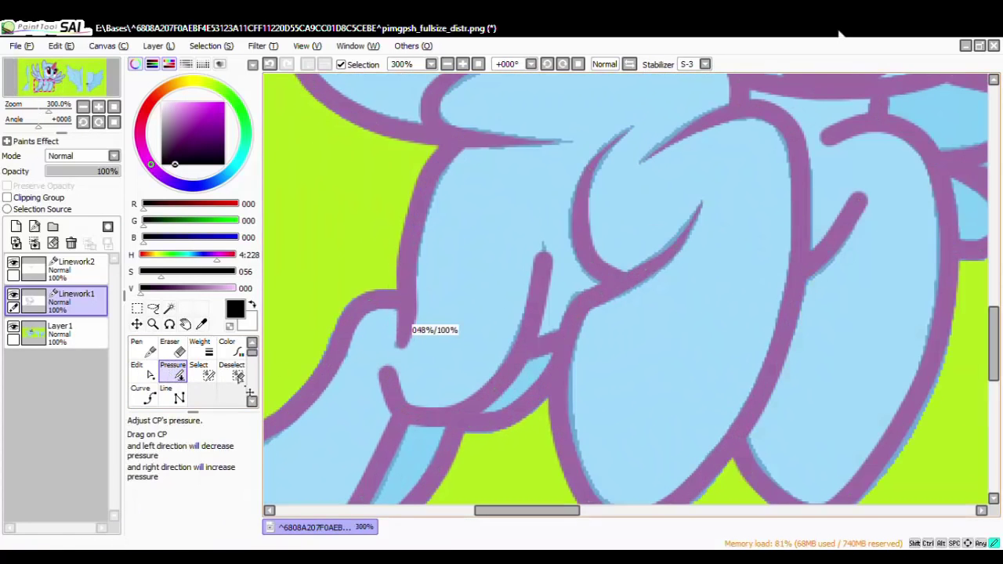
left_click_drag(91, 407, 90, 408)
mouse_move(403, 299)
left_mouse_down()
mouse_move(394, 314)
mouse_move(305, 341)
left_mouse_up()
Taper the start of the hind leg's knee crease and the upper end of the thigh's front line.
mouse_move(387, 370)
left_mouse_down()
mouse_move(169, 429)
mouse_move(160, 419)
left_mouse_up()
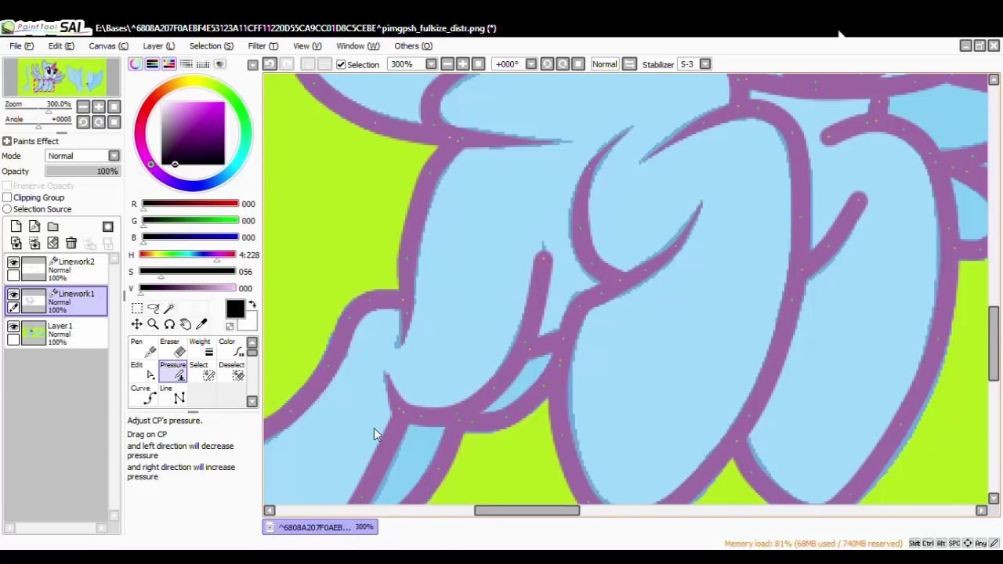
left_click_drag(397, 412, 356, 420)
left_click_drag(509, 273, 372, 298)
Taper the inner crease line and the upper shoulder end of the far front leg by lowering the pressure.
scroll(537, 342, "down", 4)
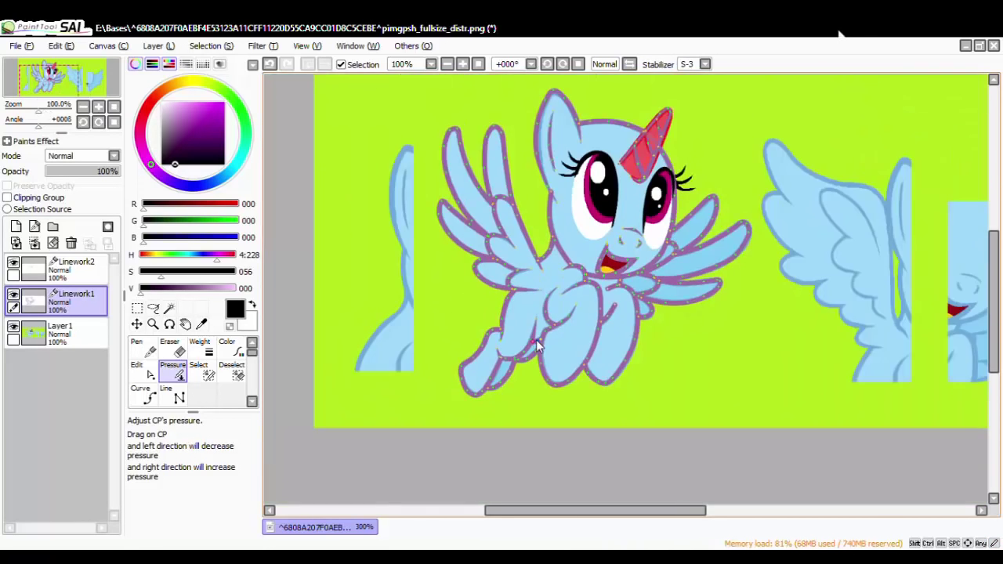
scroll(630, 317, "up", 2)
left_click_drag(593, 293, 447, 306)
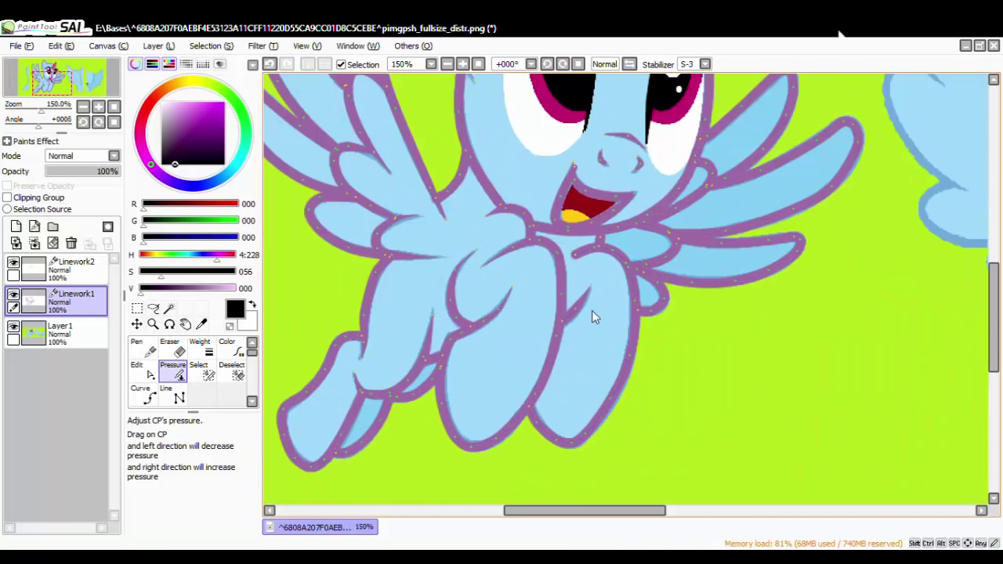
left_click_drag(575, 308, 534, 303)
left_click_drag(575, 253, 467, 277)
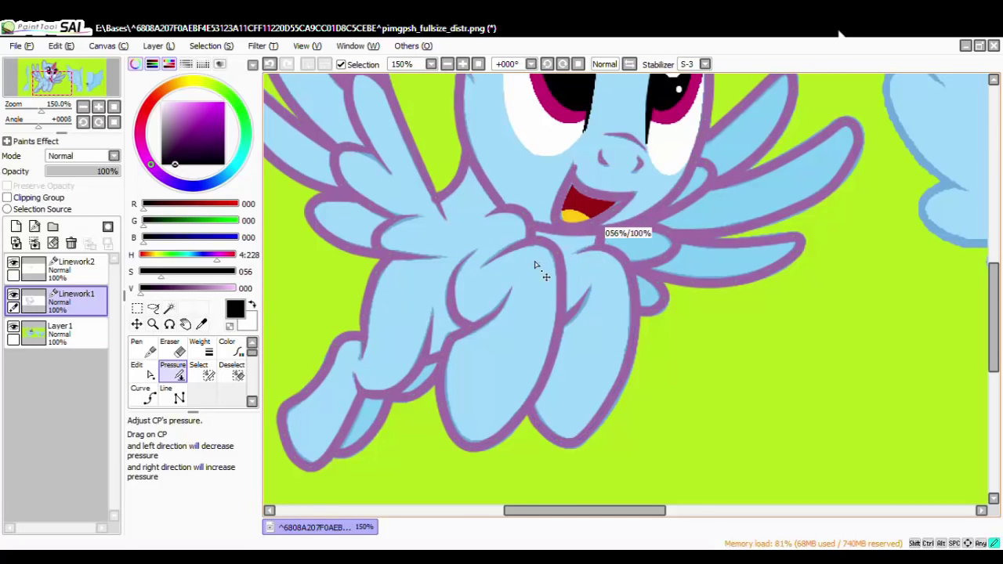
scroll(611, 309, "down", 4)
scroll(611, 305, "up", 3)
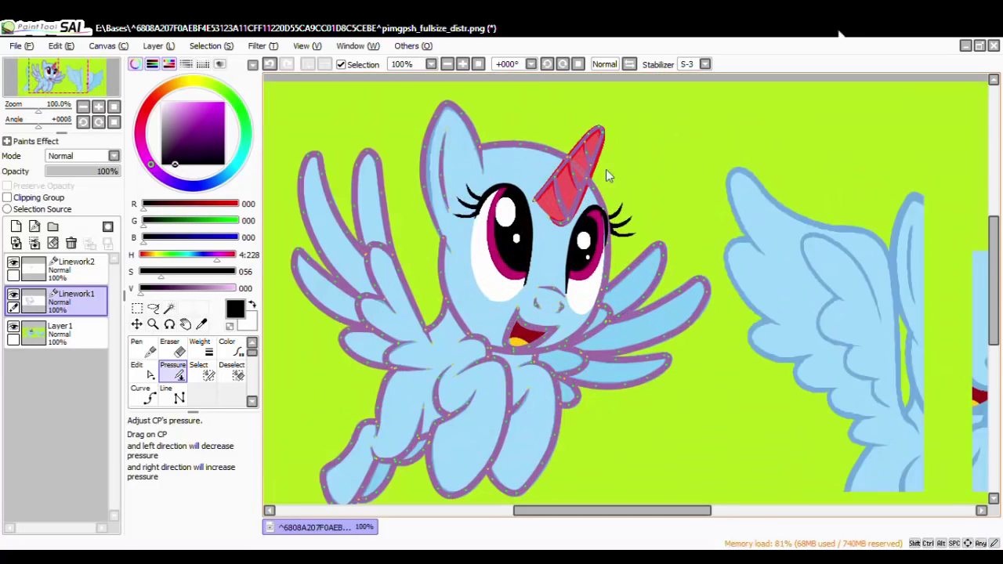
scroll(606, 170, "down", 3)
scroll(453, 206, "up", 2)
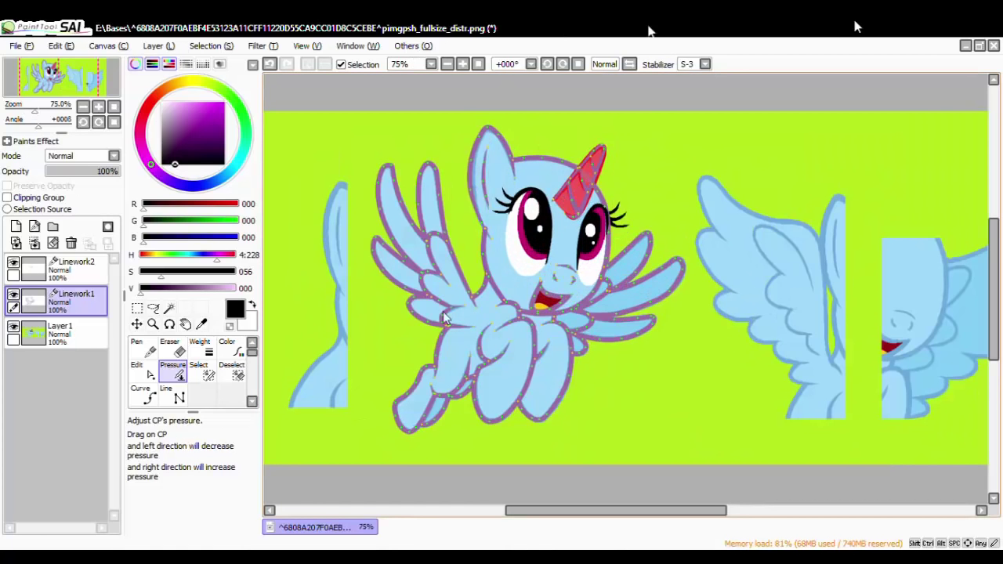
scroll(662, 225, "down", 2)
scroll(674, 262, "up", 2)
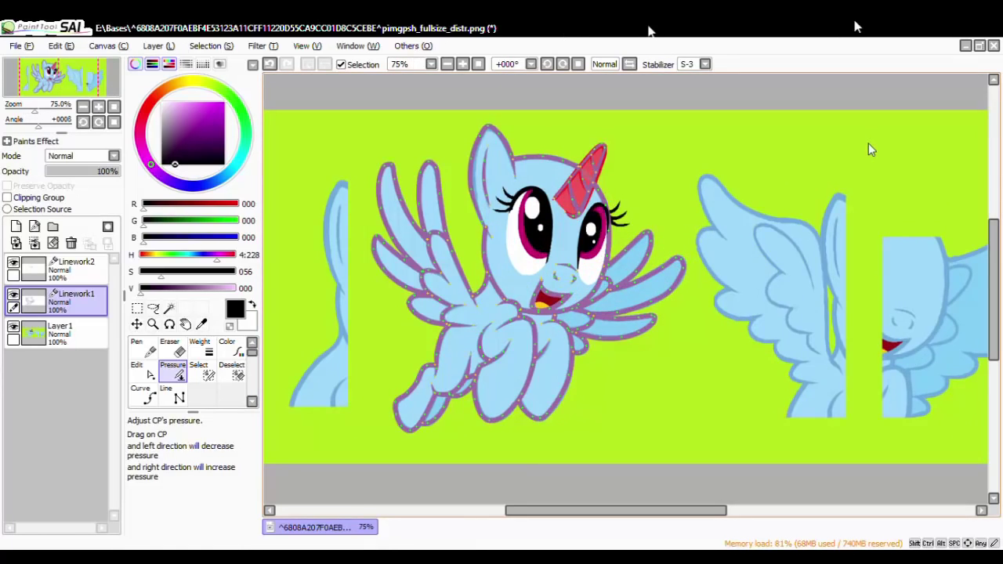
Hide the base image on Layer1 and add a new normal layer directly above Linework1.
left_click(13, 327)
scroll(776, 215, "down", 2)
scroll(649, 258, "up", 3)
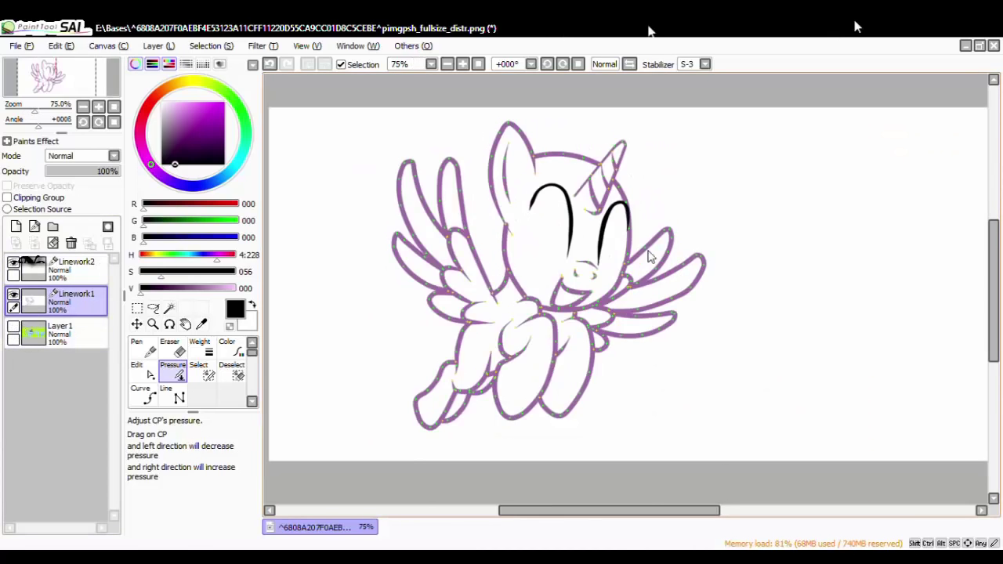
left_click(16, 229)
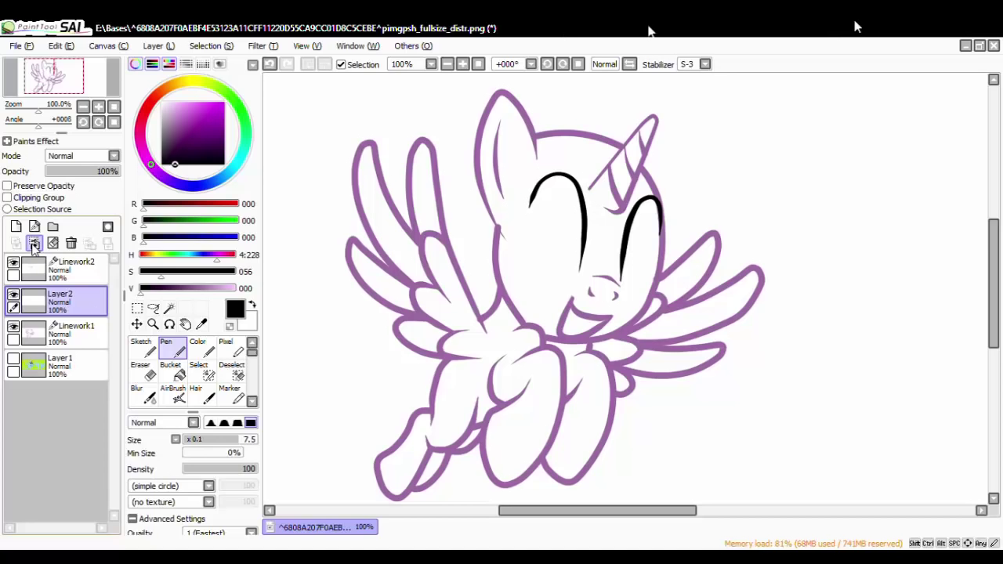
On the Linework1 layer, thicken the upper ends of the horn's three stripes by raising their control points' pressure.
scroll(646, 199, "down", 1)
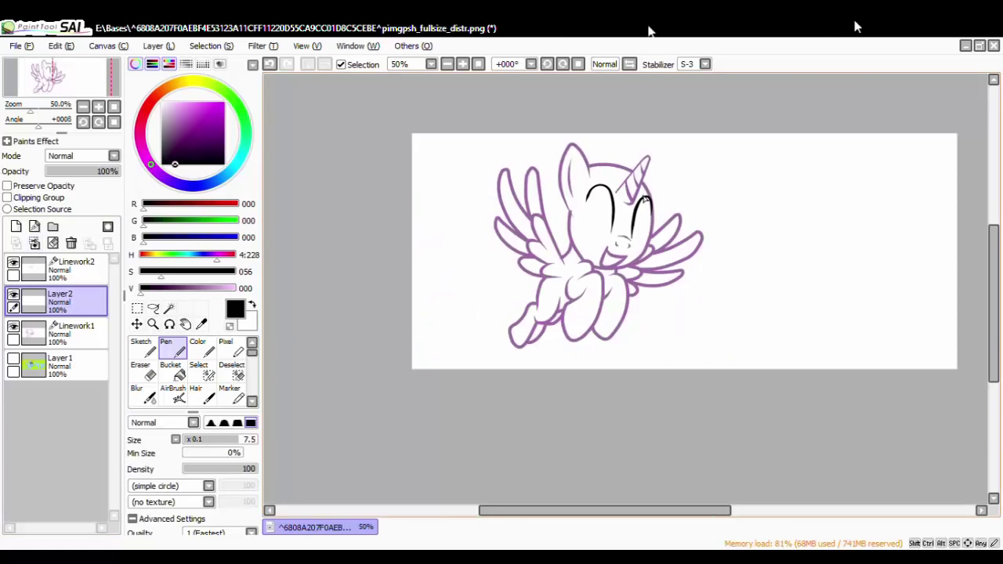
scroll(659, 174, "up", 6)
left_click(71, 334)
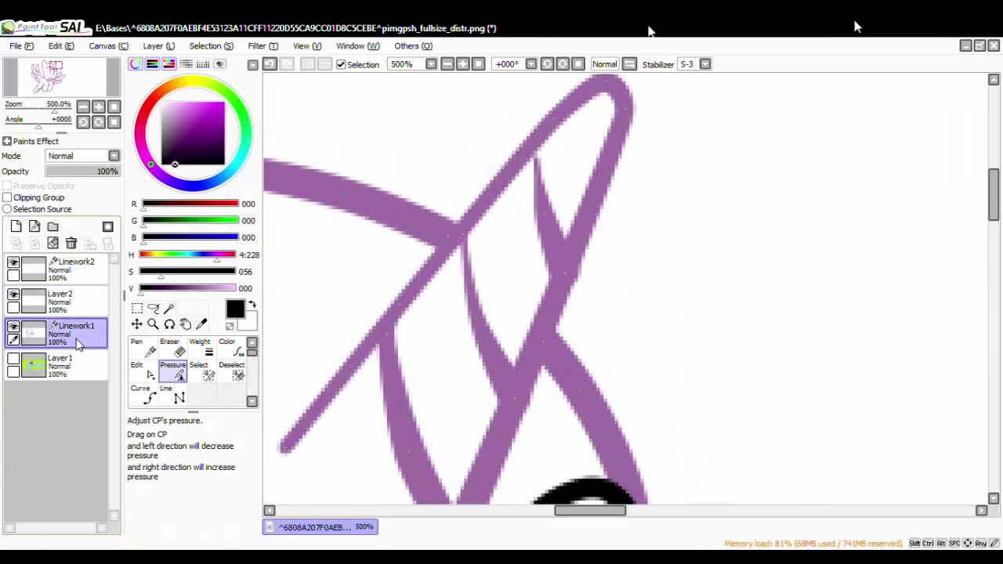
left_click(144, 373)
left_click(174, 372)
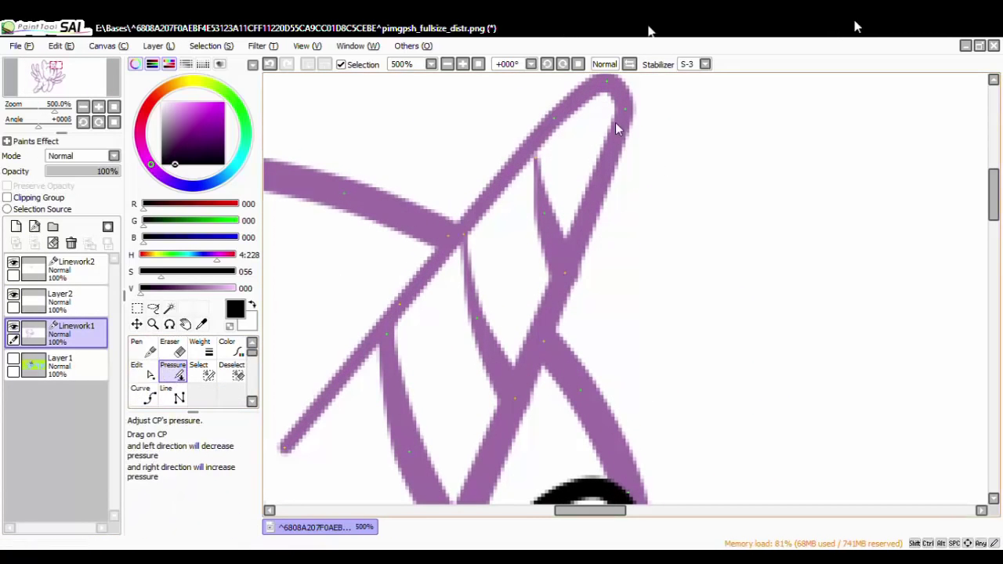
left_click_drag(535, 156, 716, 105)
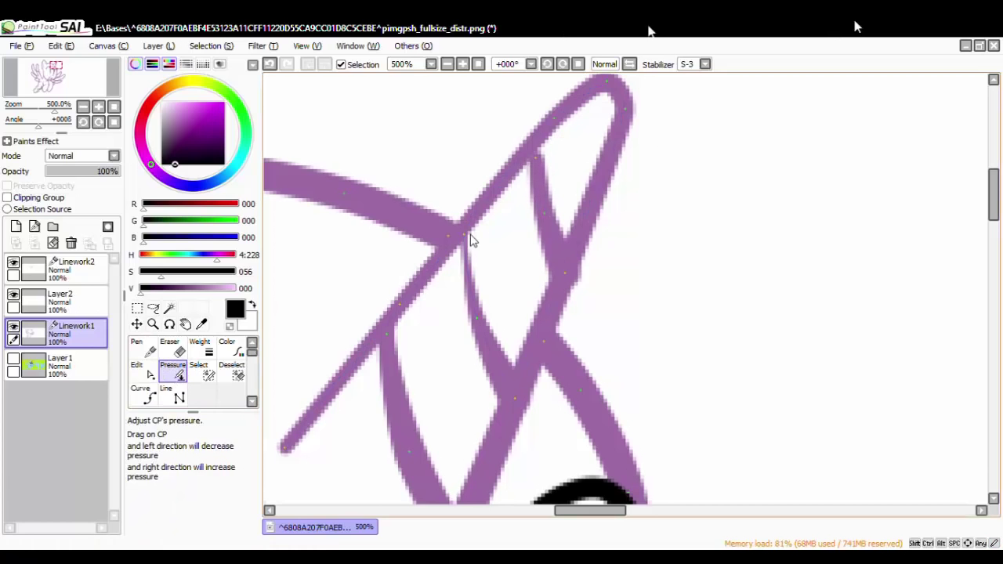
left_click_drag(470, 235, 558, 227)
mouse_move(395, 337)
left_mouse_down()
mouse_move(432, 336)
mouse_move(382, 342)
left_mouse_up()
scroll(474, 336, "down", 8)
scroll(475, 336, "up", 9)
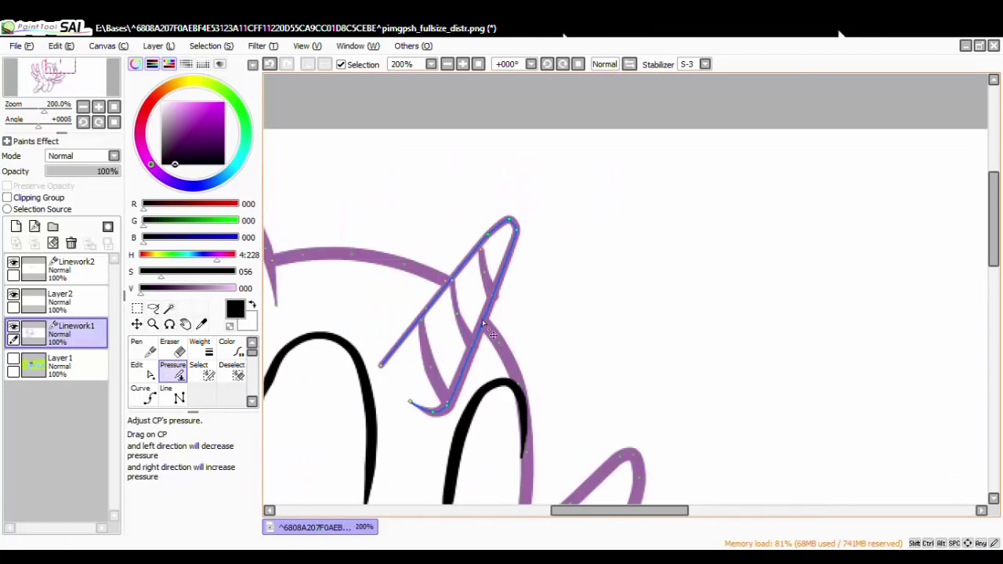
left_click(137, 368)
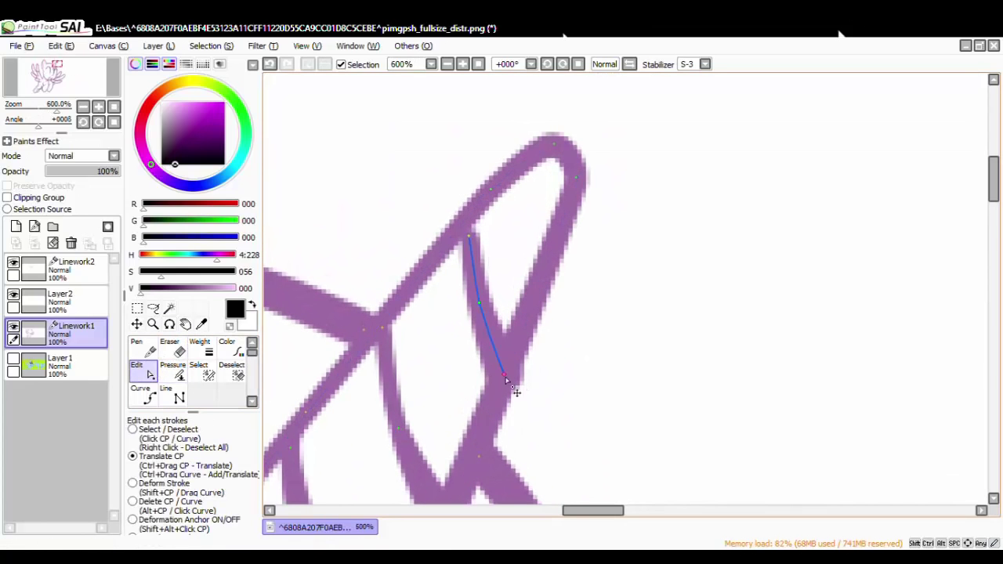
scroll(501, 369, "down", 9)
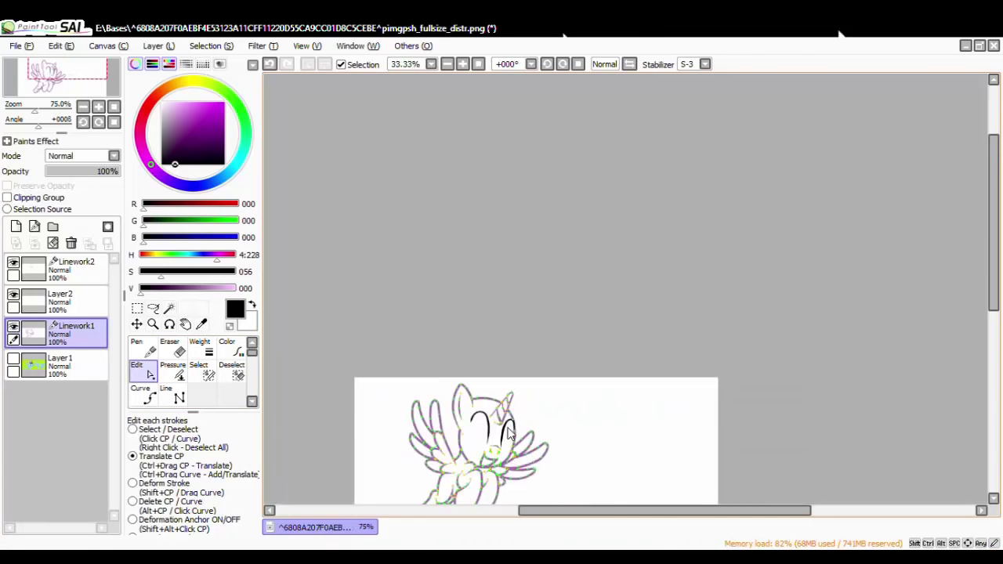
scroll(509, 431, "up", 3)
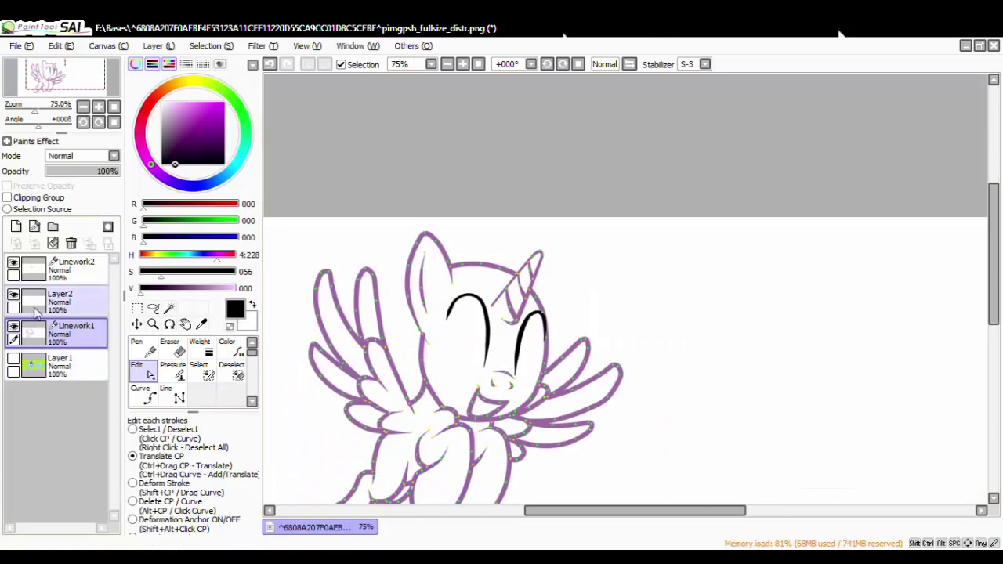
Merge the empty Layer2 down into Linework1 so the purple lines become a normal raster layer.
left_click(57, 301)
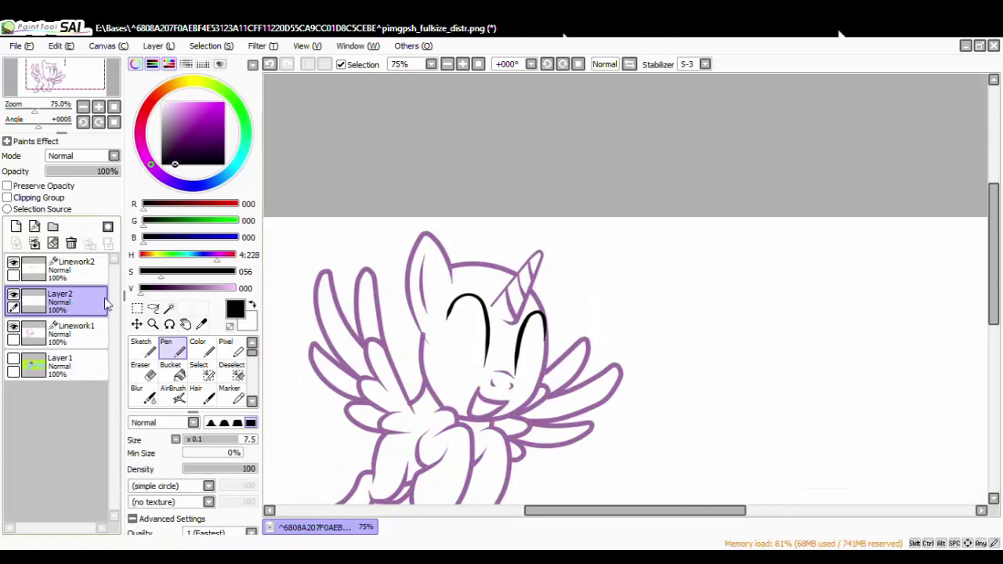
left_click(35, 244)
scroll(432, 300, "down", 6)
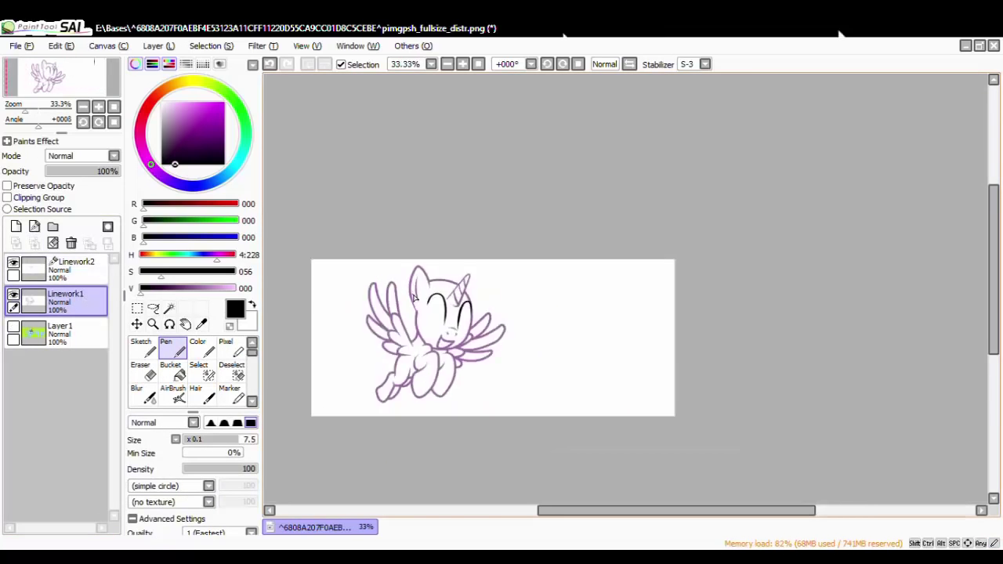
Set the Eraser size to 5.0 and erase the blunt corner where the cheek line meets the ear line.
scroll(433, 302, "up", 4)
scroll(440, 325, "up", 8)
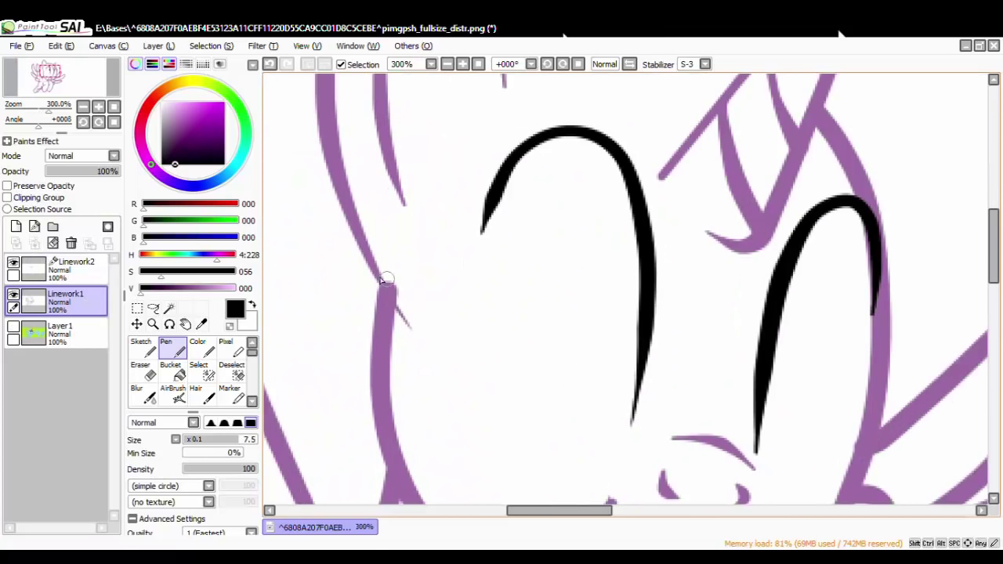
key("e")
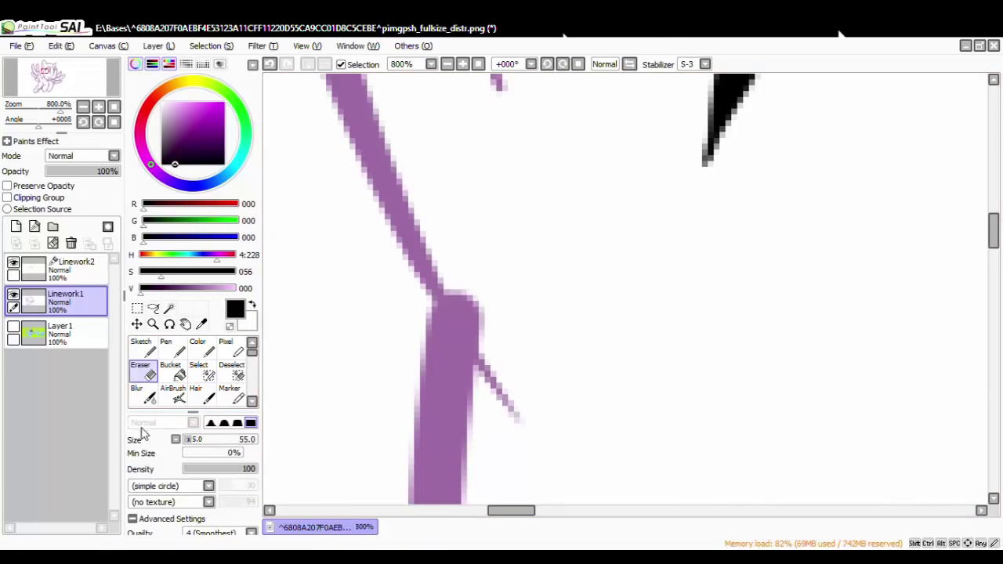
left_click_drag(207, 439, 188, 445)
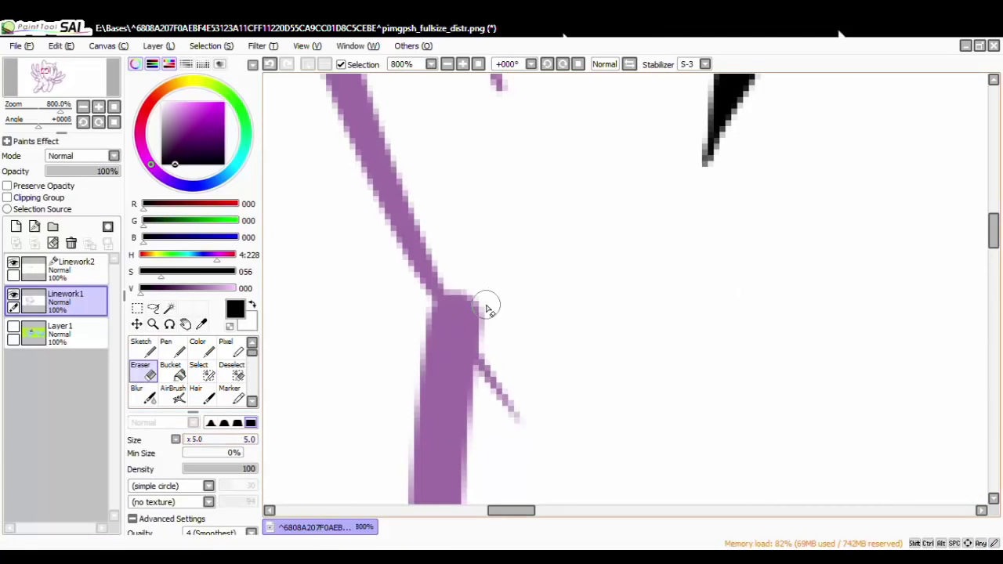
mouse_move(486, 306)
left_mouse_down()
mouse_move(460, 282)
mouse_move(492, 345)
left_mouse_up()
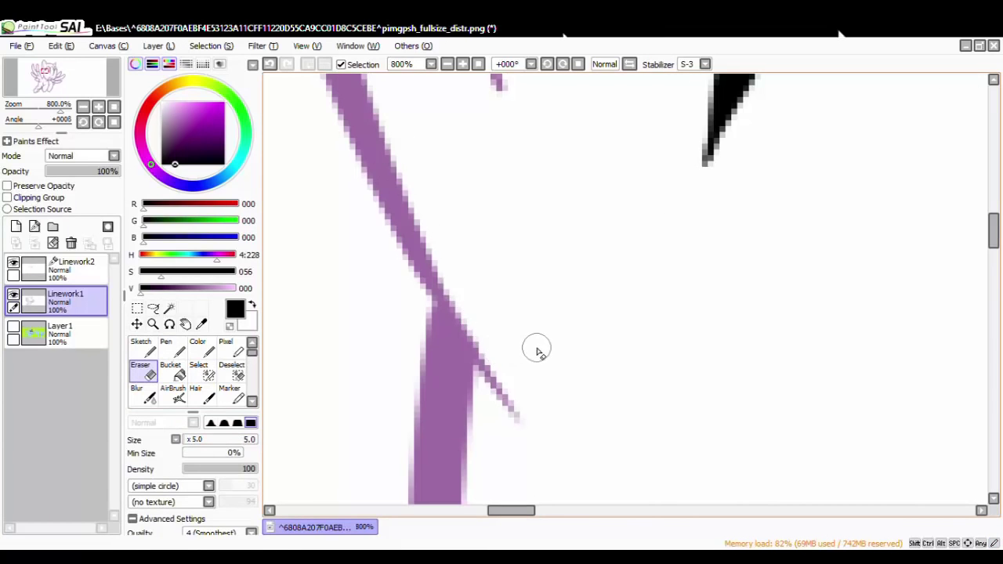
Erase the overhanging line tip at the mouth's upper corner nearest the cheek to leave a clean point.
scroll(590, 371, "down", 6)
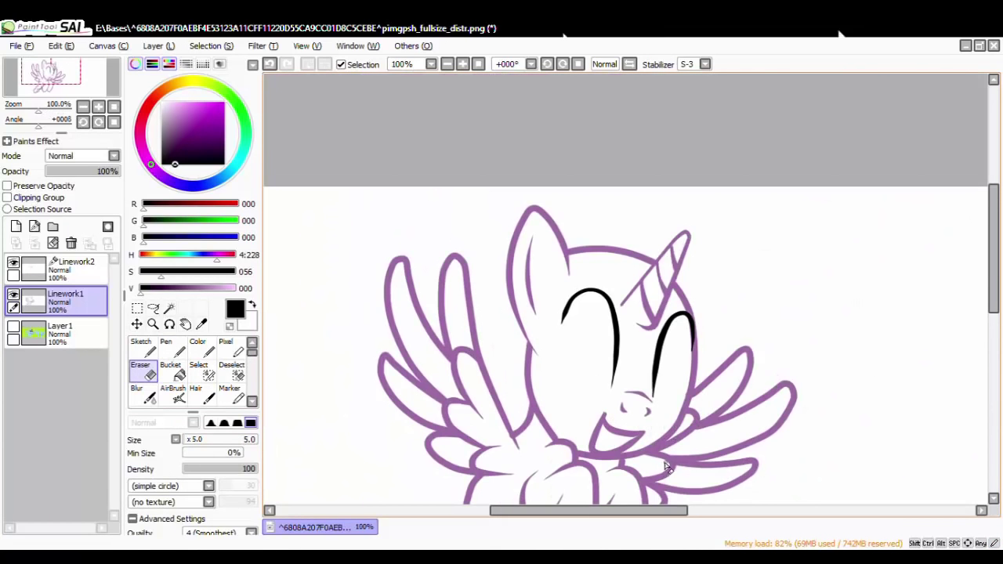
scroll(664, 466, "down", 2)
scroll(493, 306, "up", 7)
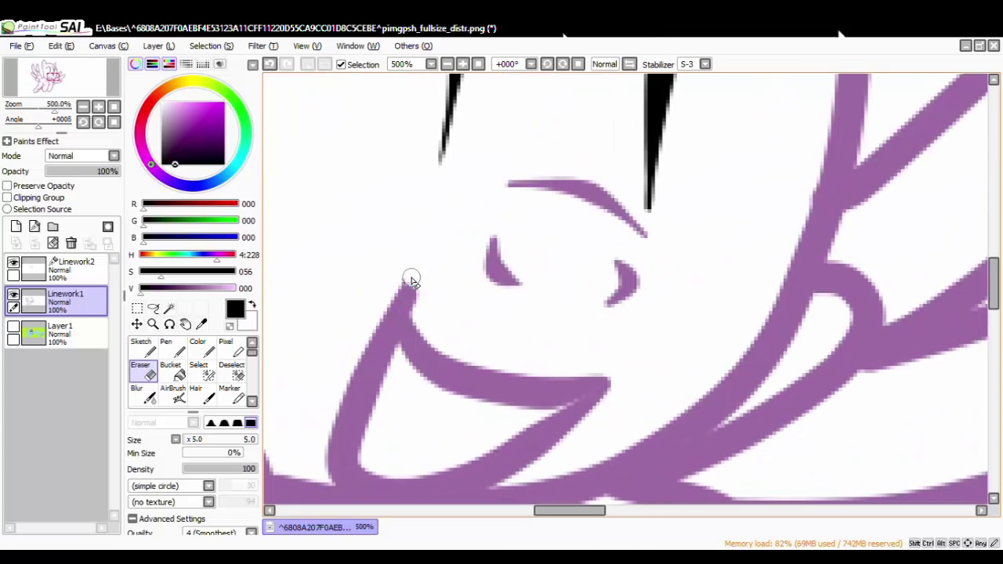
left_click_drag(411, 280, 421, 323)
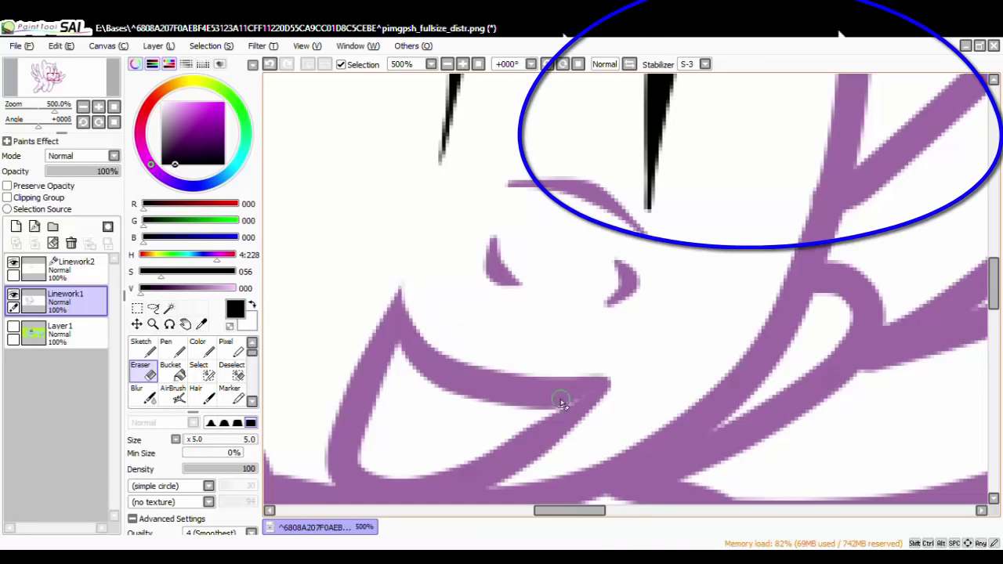
Inspect the purple line junctions and stroke ends around the wings, front legs, far eyelid and horn for rough spots.
scroll(576, 404, "down", 7)
scroll(466, 243, "up", 2)
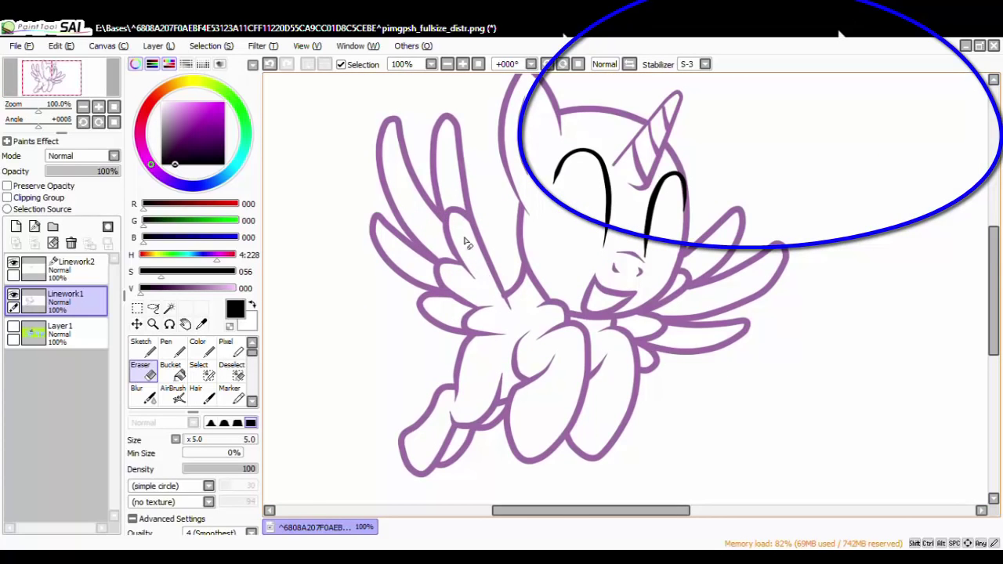
scroll(597, 358, "up", 5)
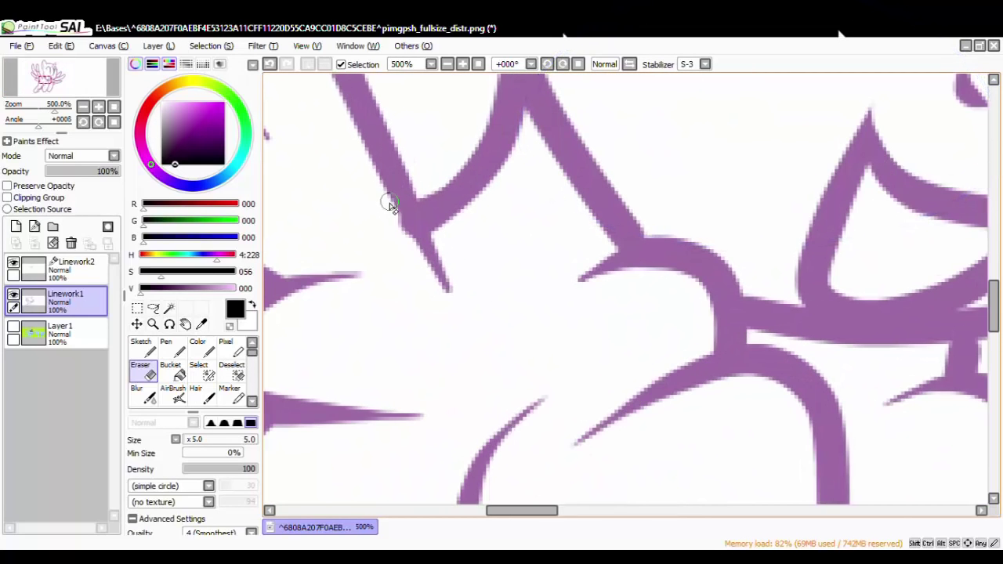
scroll(409, 247, "down", 7)
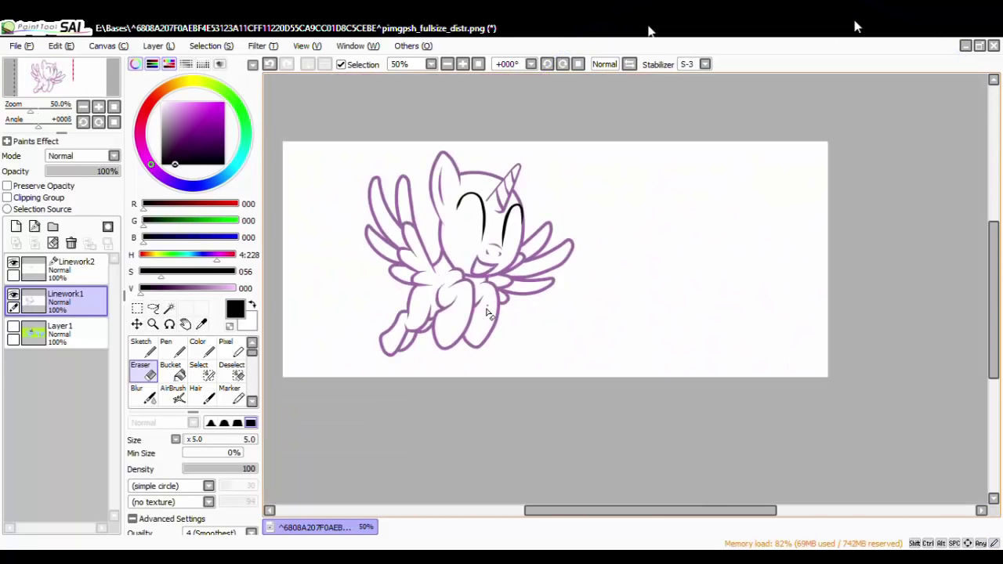
scroll(462, 311, "up", 2)
scroll(589, 274, "up", 2)
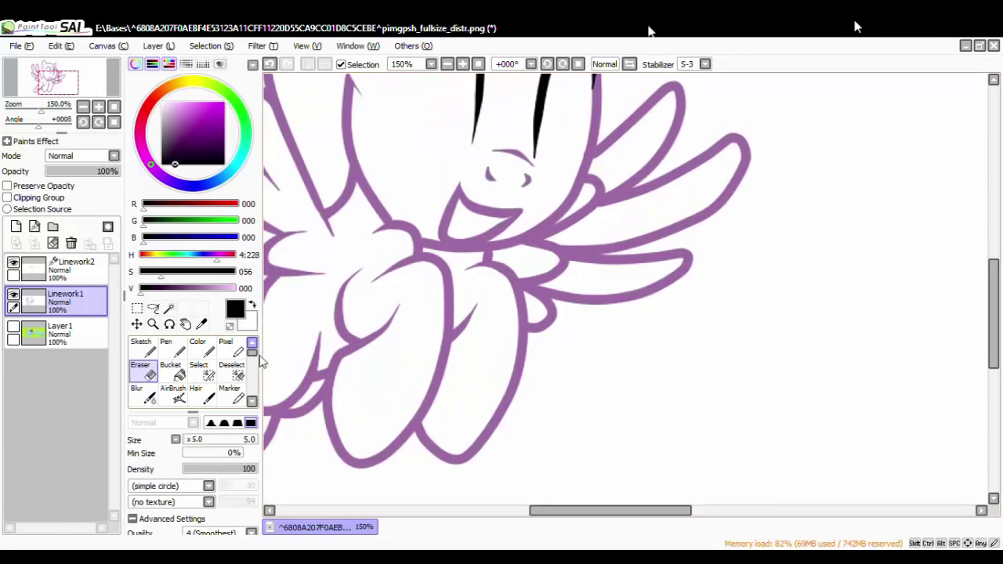
scroll(263, 362, "down", 3)
scroll(292, 357, "down", 1)
scroll(356, 298, "up", 3)
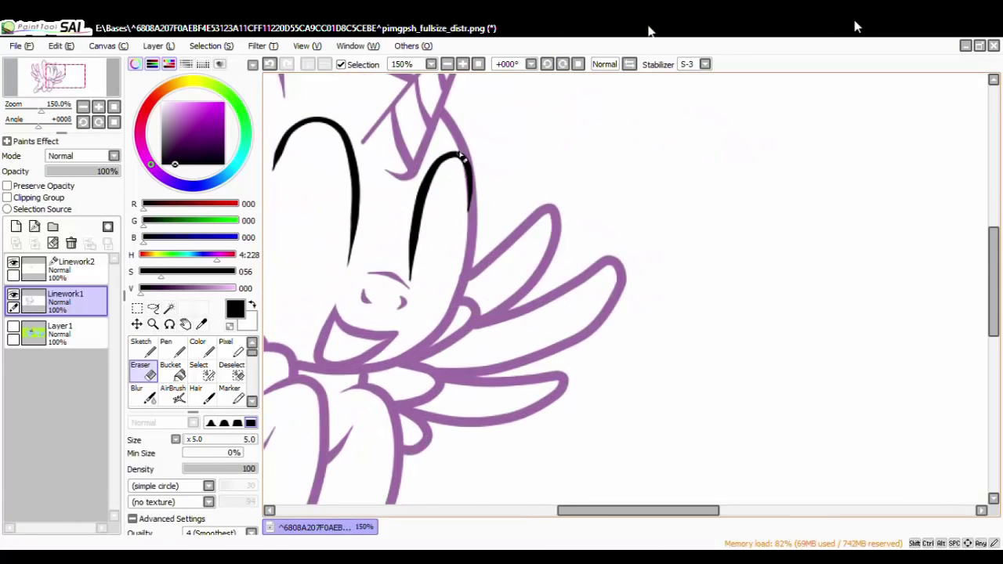
scroll(461, 154, "up", 3)
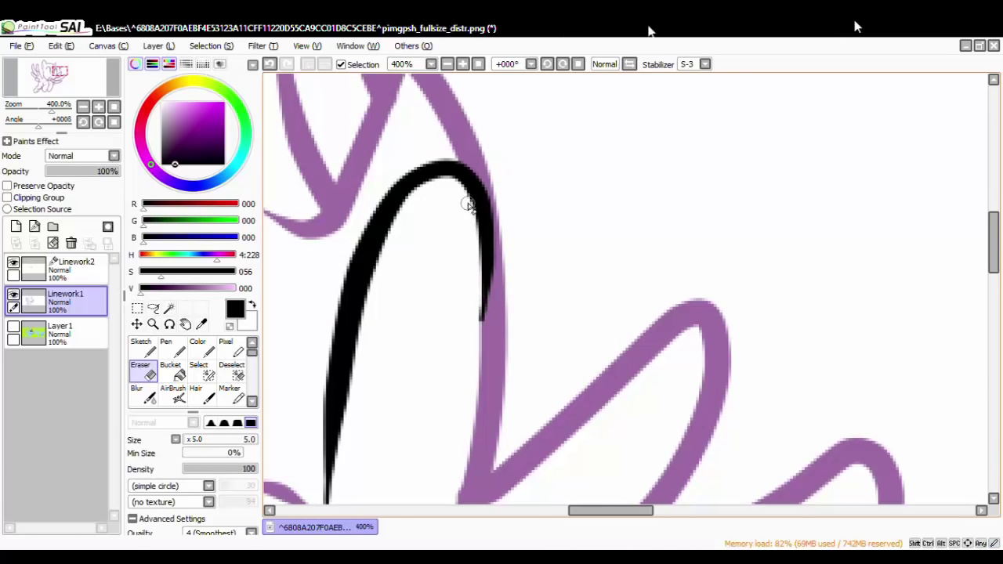
scroll(468, 205, "down", 4)
scroll(432, 196, "up", 3)
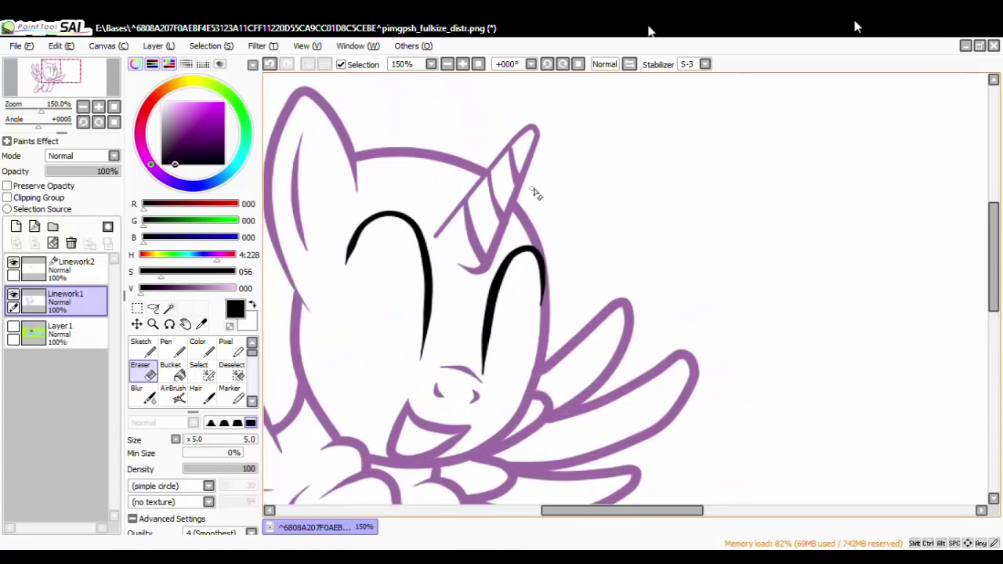
scroll(536, 194, "up", 3)
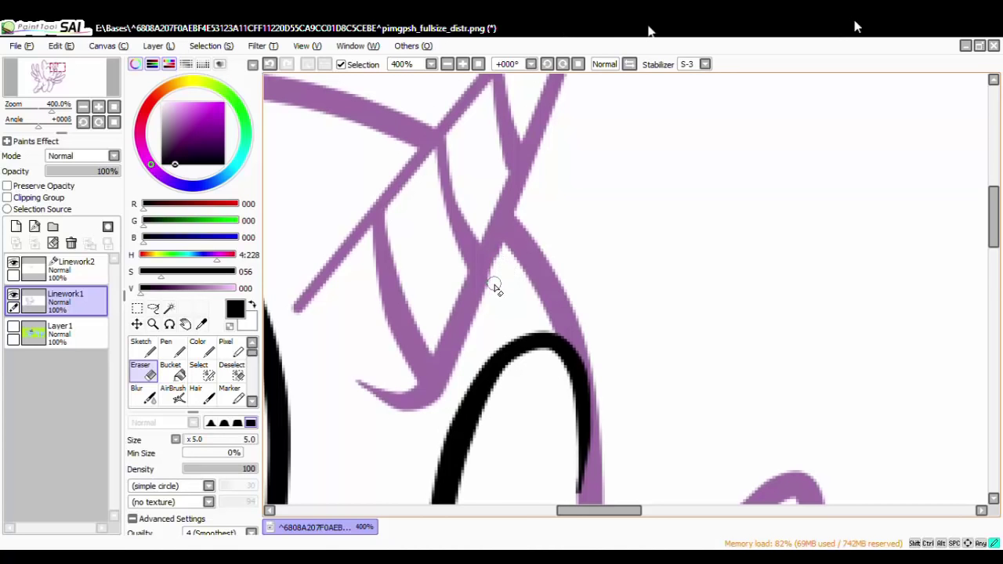
Erase along the blunt lower end of the horn's edge line on Linework1 so it tapers to a fine point, undoing the first attempt.
scroll(564, 179, "down", 5)
scroll(567, 170, "up", 6)
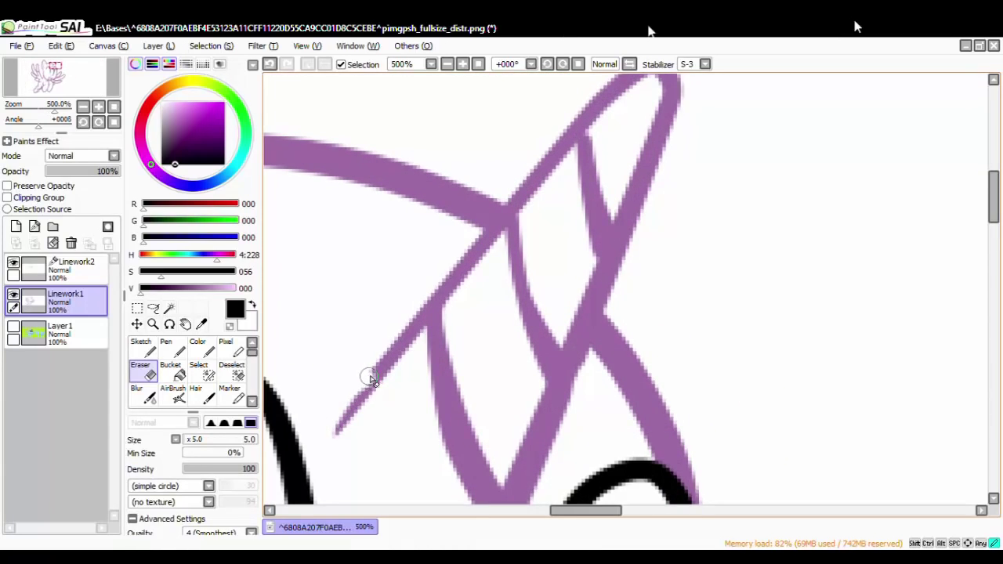
key("ctrl+z")
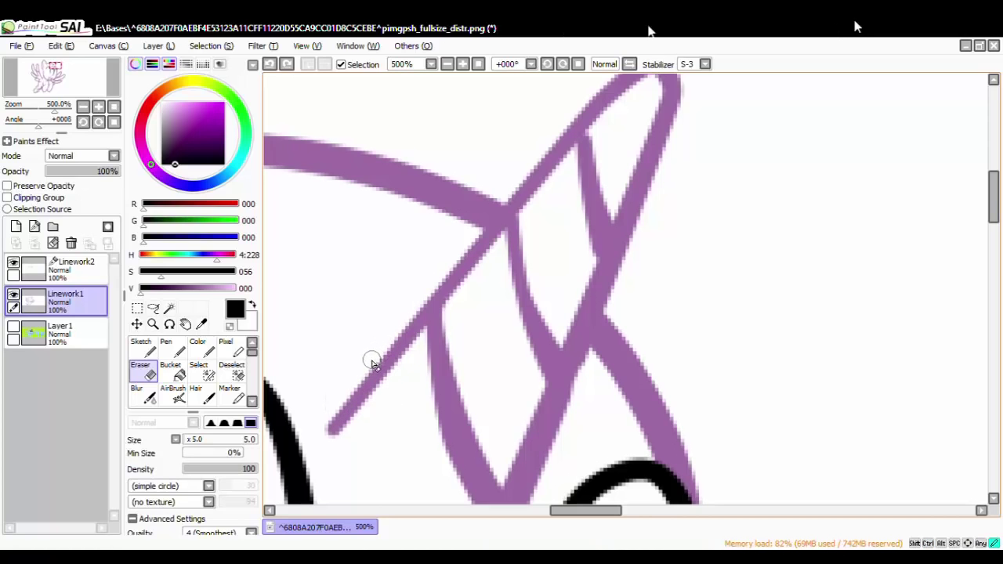
mouse_move(371, 362)
left_mouse_down()
mouse_move(318, 438)
mouse_move(361, 382)
left_mouse_up()
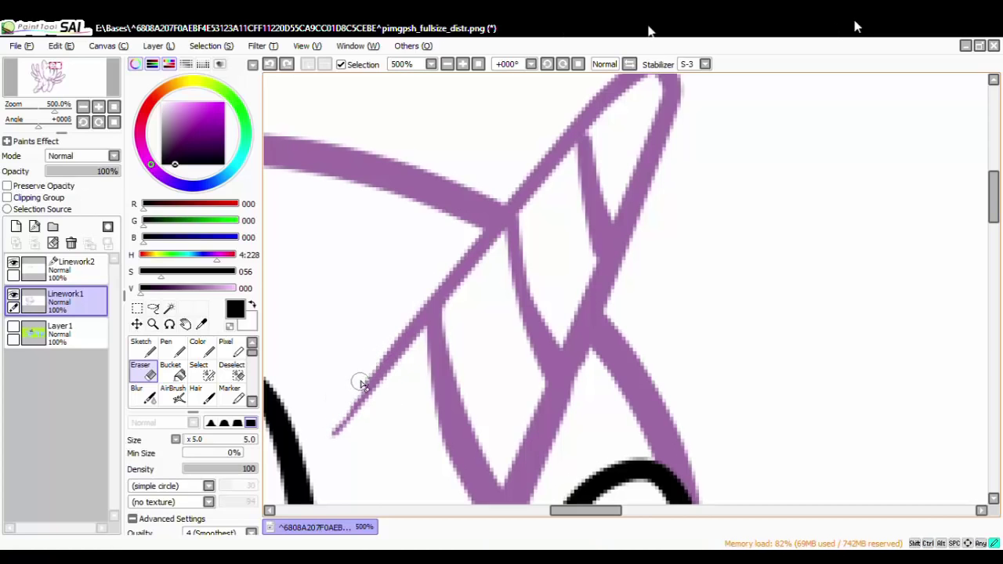
Add a new normal layer directly above the Linework2 eyelid layer.
scroll(384, 335, "down", 6)
scroll(345, 427, "up", 1)
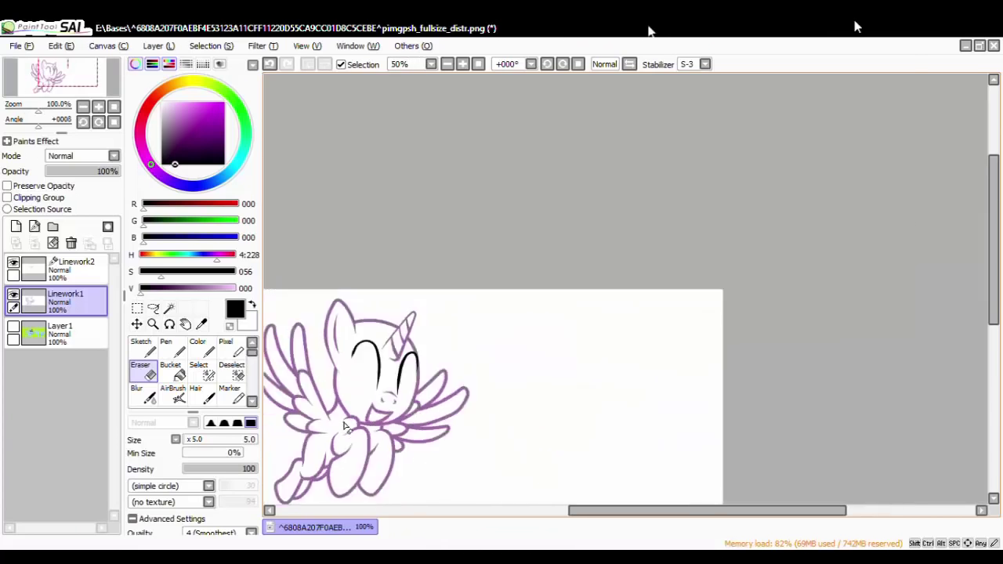
scroll(337, 438, "down", 1)
scroll(322, 337, "up", 8)
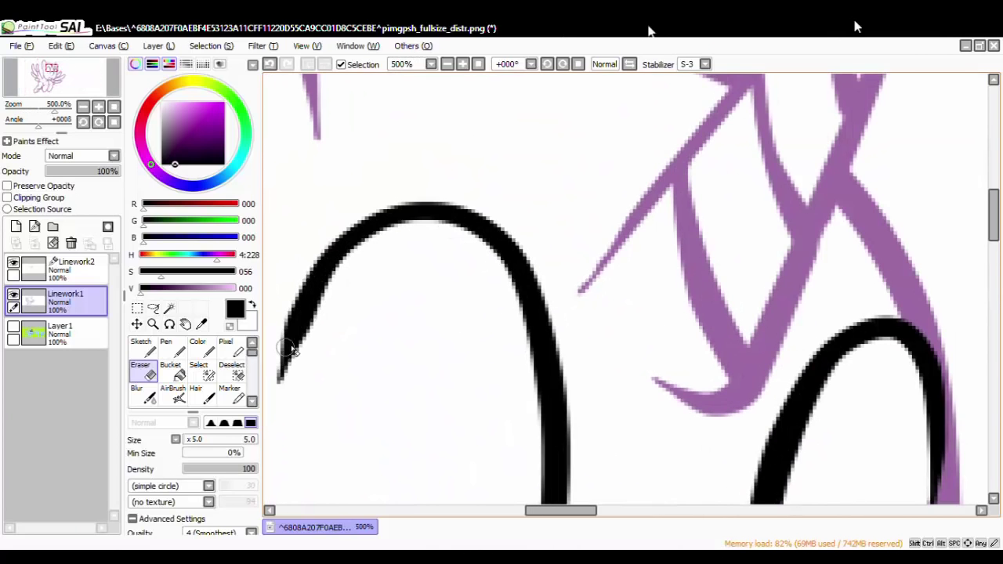
left_click(59, 269)
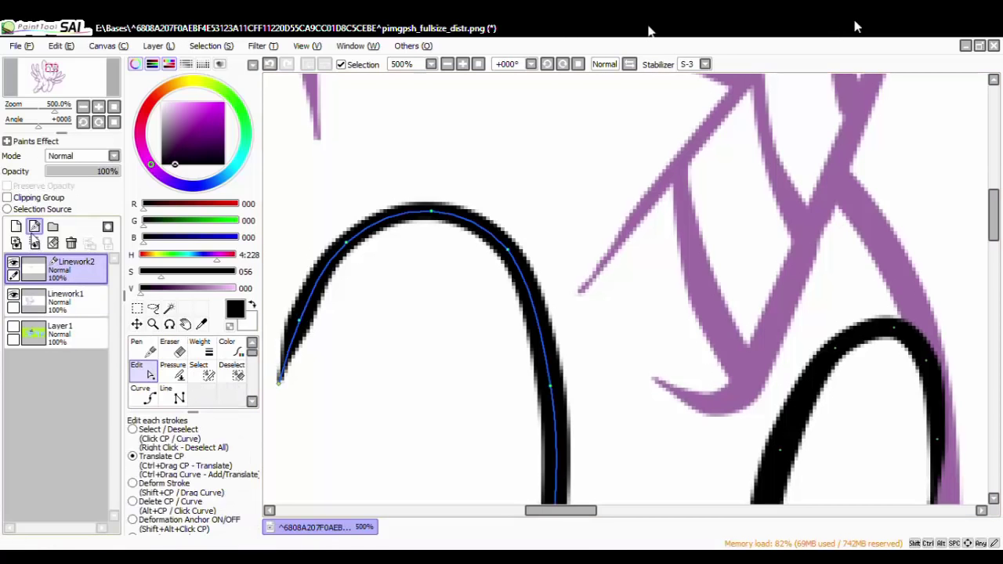
left_click(15, 226)
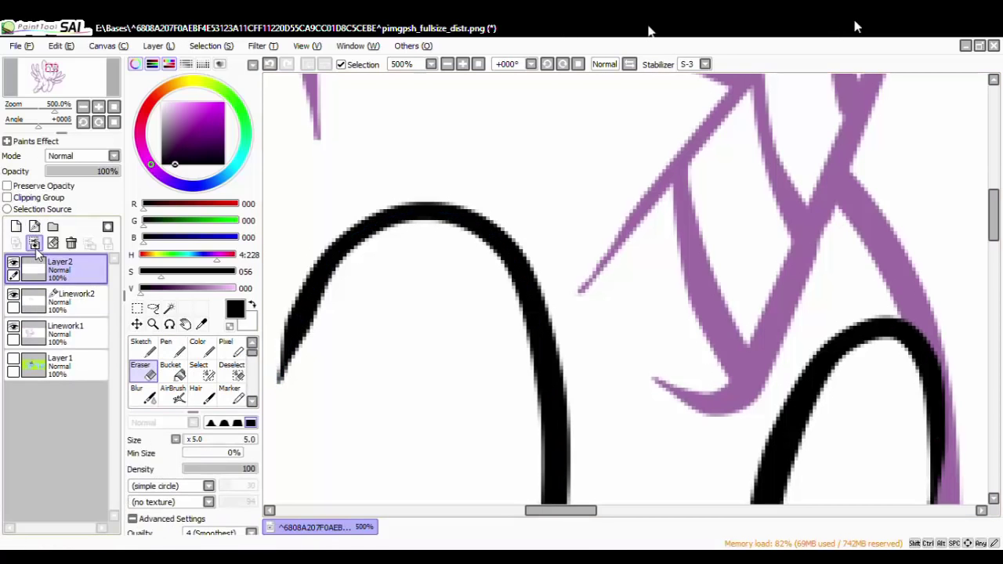
Try to rasterize the eyelids by merging Layer2 into Linework2 and thin the near eyelid's outer tip with the Eraser.
left_click(35, 244)
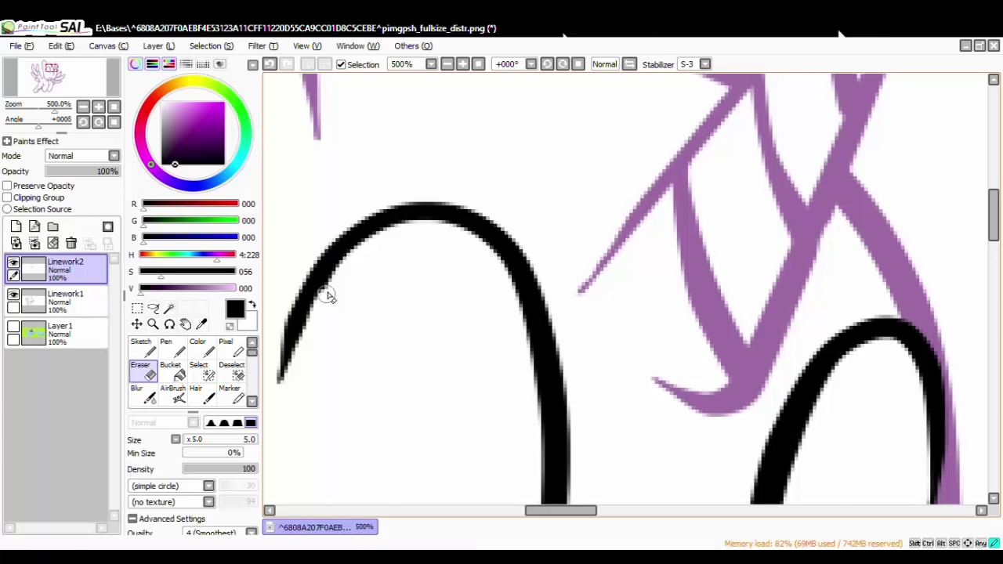
scroll(368, 313, "down", 3)
scroll(384, 328, "up", 3)
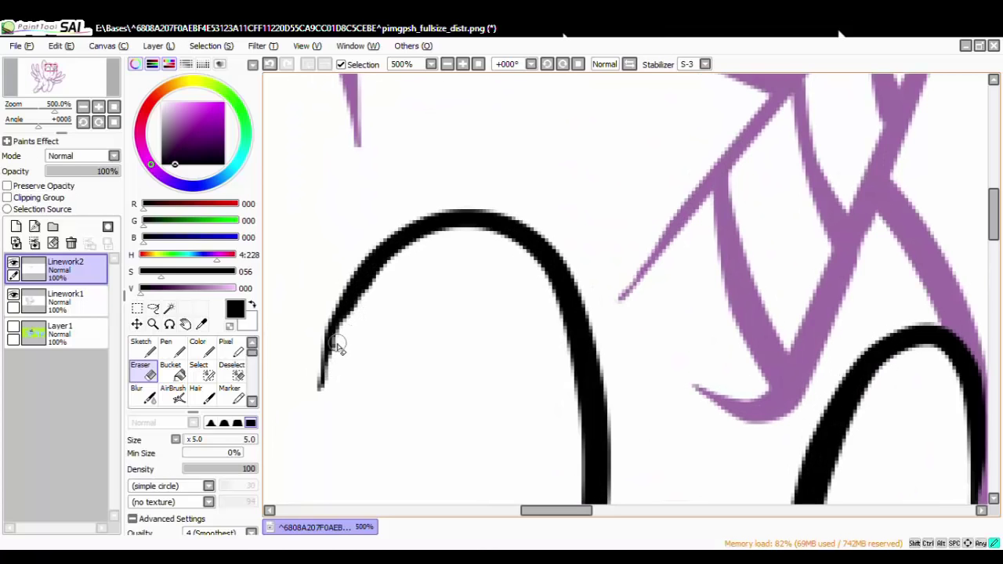
left_click_drag(334, 343, 316, 410)
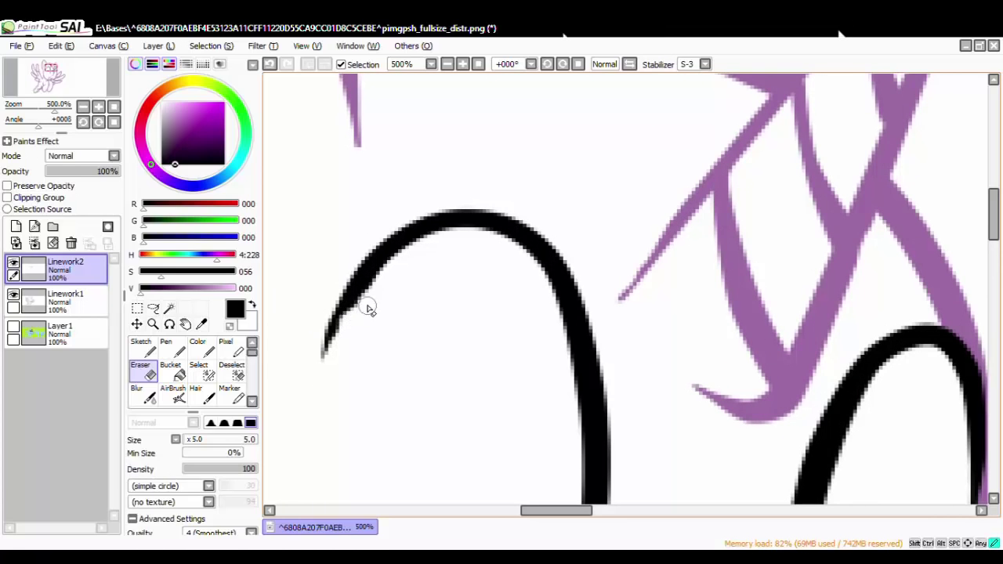
scroll(387, 291, "down", 6)
scroll(501, 348, "up", 5)
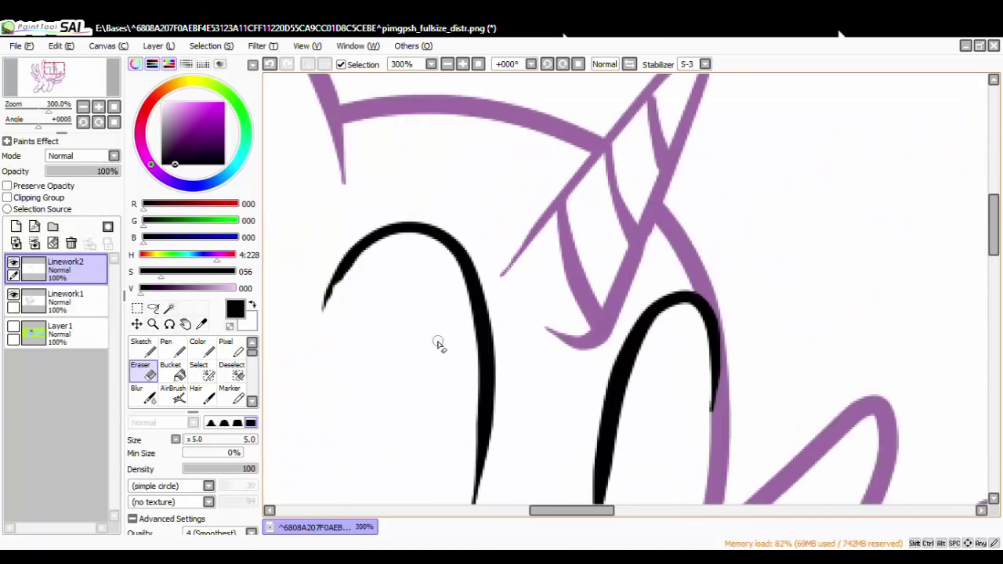
key("ctrl+shift+n")
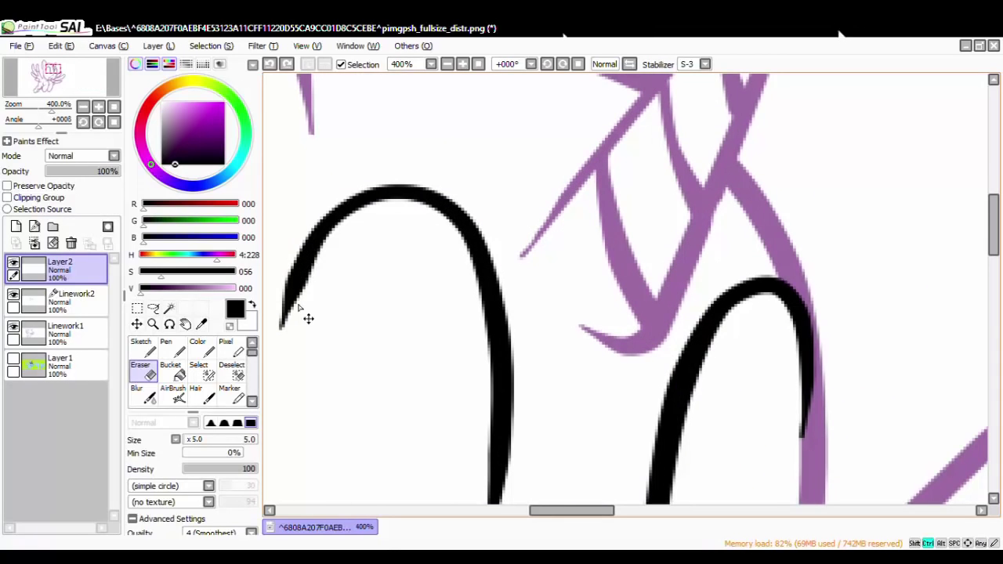
On Linework2, lower the pressure of the control point near the outer tip of the eyelid closest to the ear.
left_click(88, 305)
left_click(174, 373)
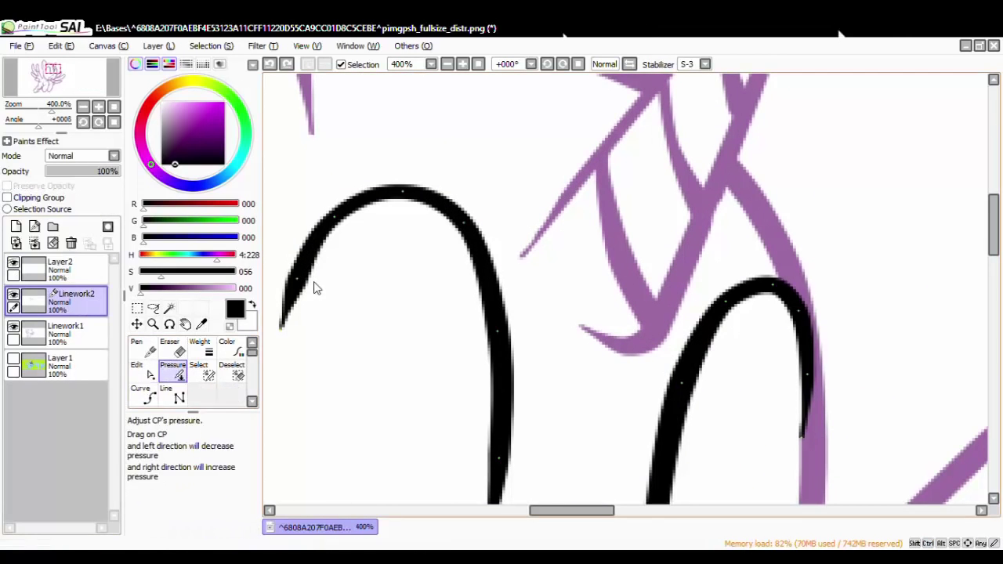
left_click_drag(297, 279, 199, 298)
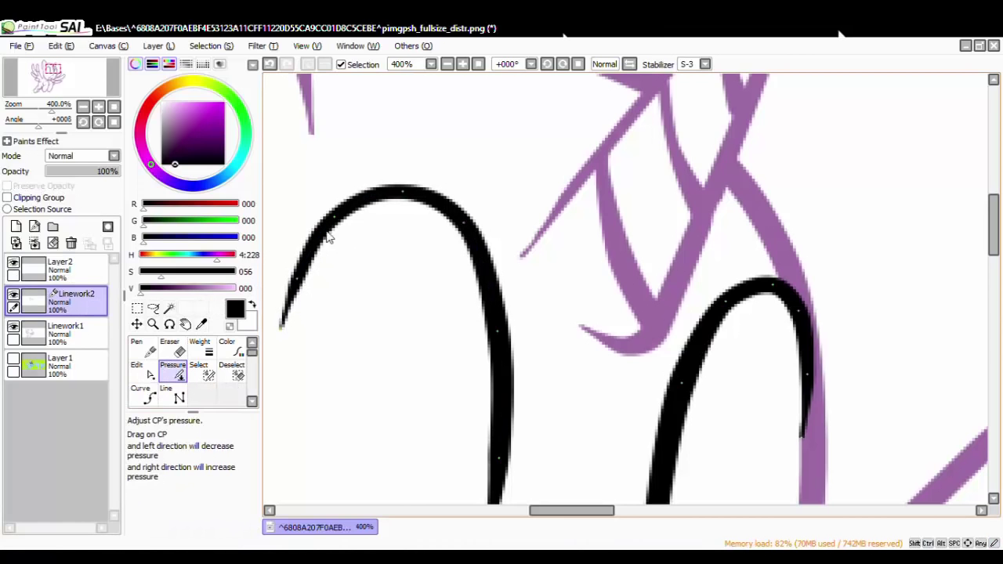
scroll(593, 376, "down", 3)
scroll(627, 340, "up", 2)
scroll(595, 320, "down", 2)
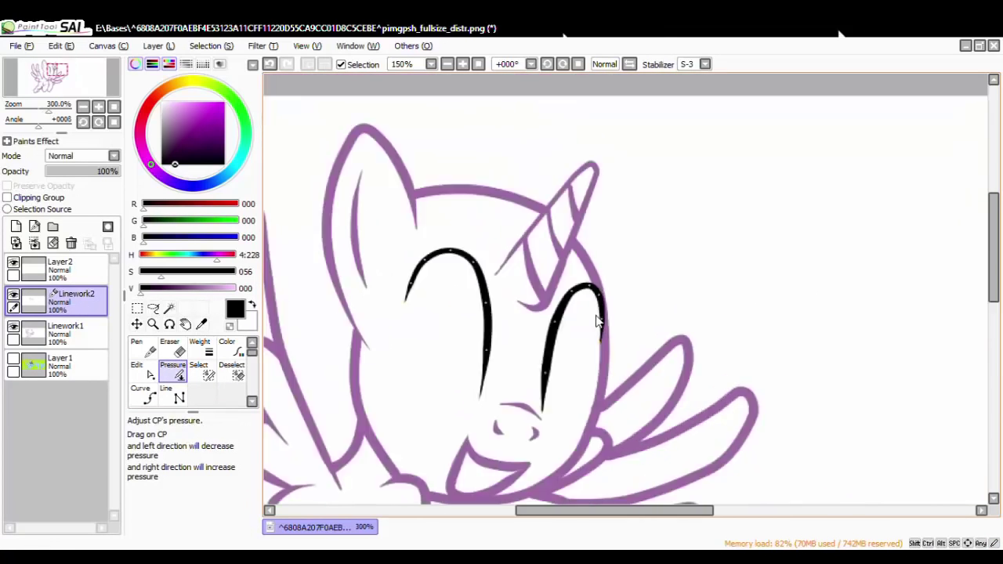
scroll(519, 336, "down", 2)
scroll(577, 318, "up", 3)
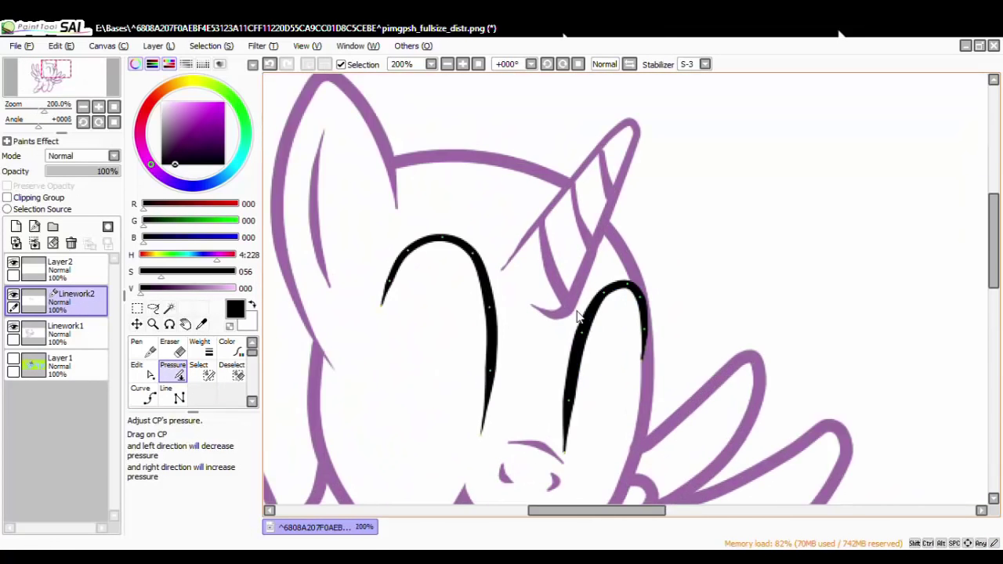
Merge the empty Layer2 down into Linework2 so the black eyelids become a normal raster layer.
left_click(61, 259)
left_click(35, 243)
scroll(489, 339, "down", 3)
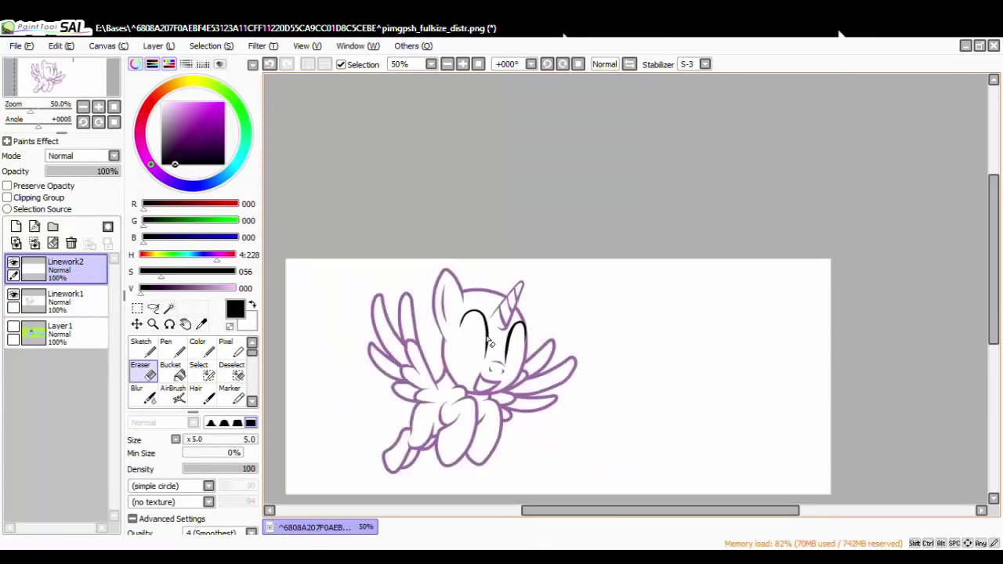
scroll(483, 361, "up", 2)
scroll(522, 300, "up", 2)
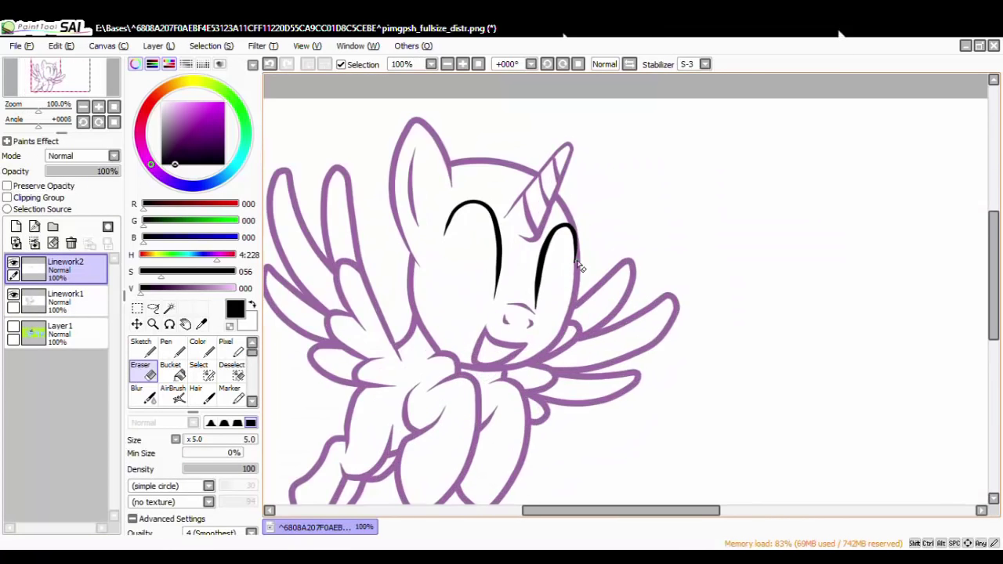
Select the interior of the head and horn on Linework1 with the Magic Wand and add a new layer beneath Linework1.
scroll(517, 305, "down", 4)
scroll(501, 312, "up", 2)
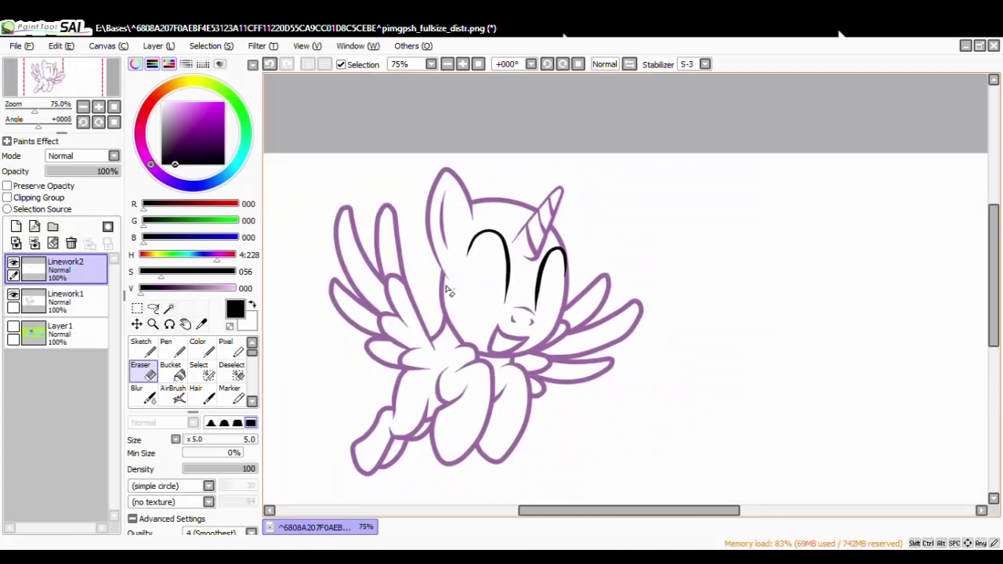
scroll(449, 292, "down", 1)
scroll(470, 301, "up", 1)
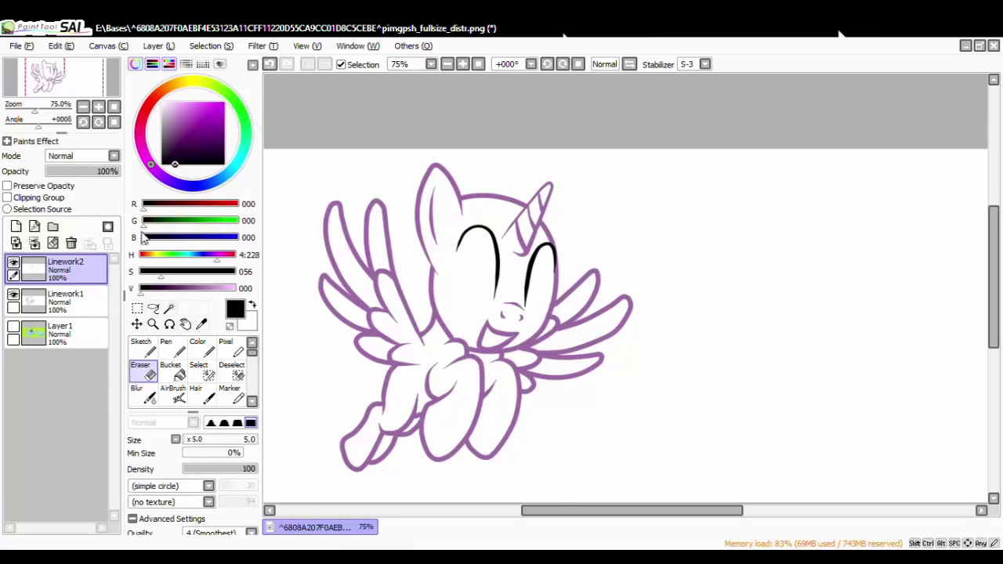
left_click(65, 298)
left_click(168, 307)
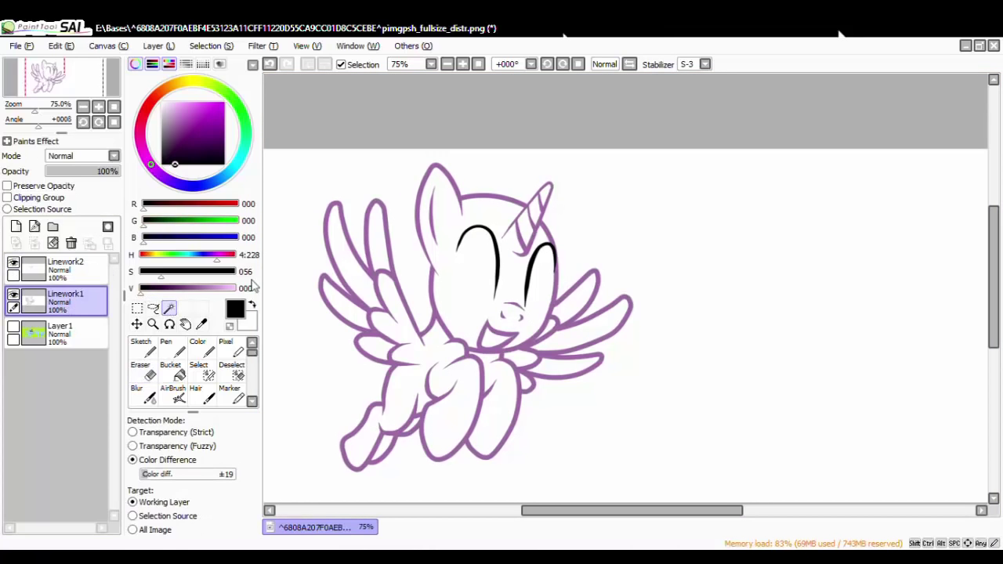
left_click(447, 247)
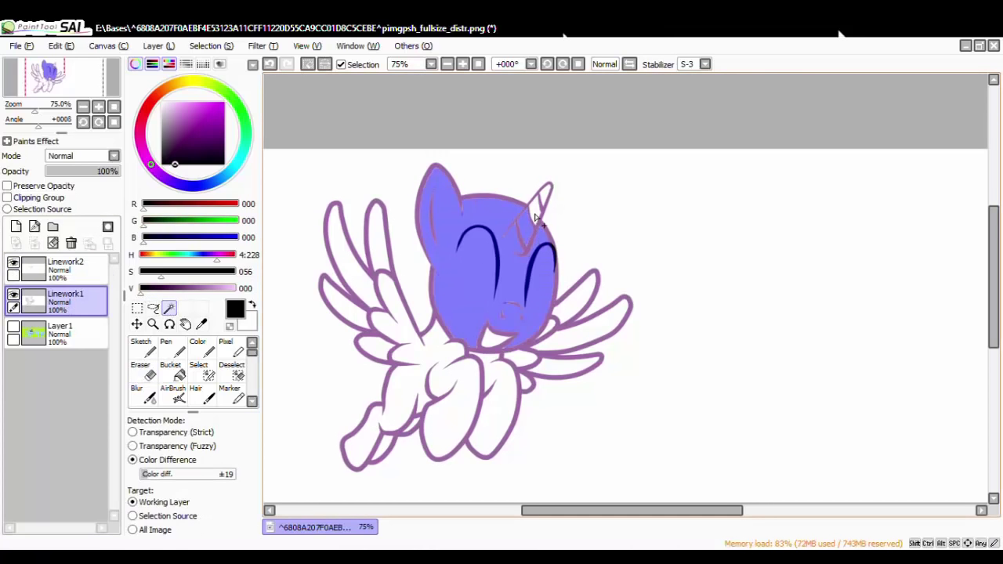
left_click(15, 226)
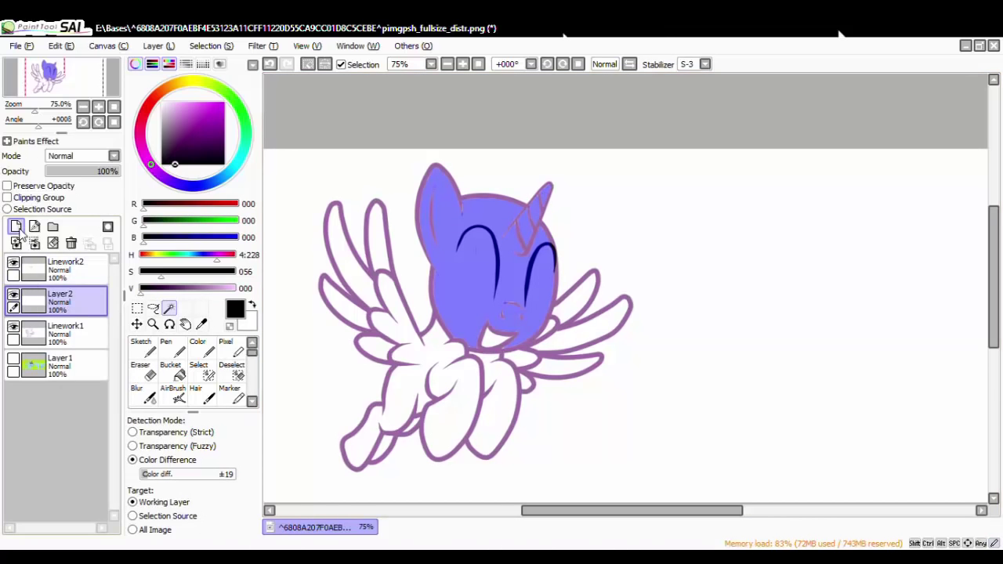
left_click_drag(63, 298, 72, 347)
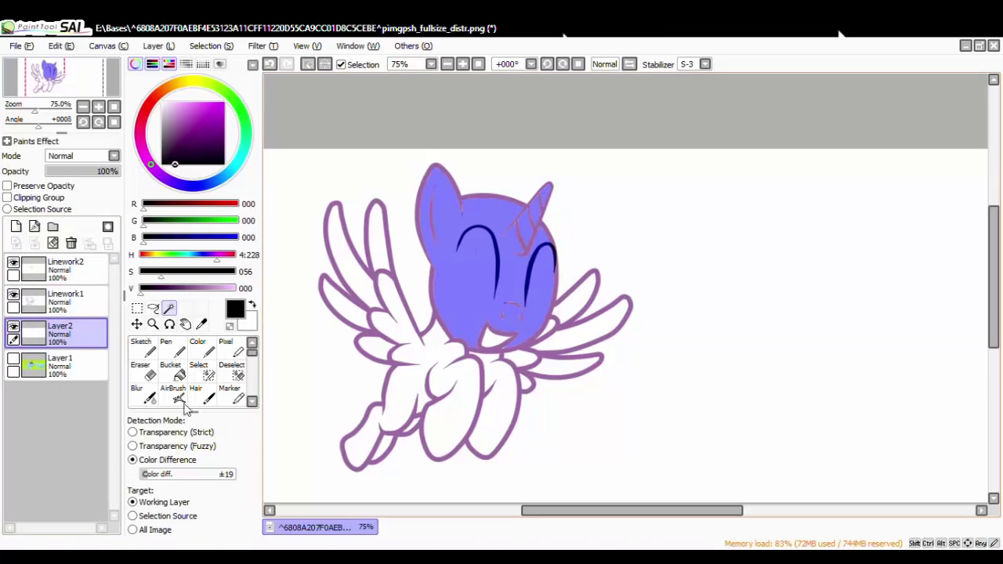
Examine the edges of the head selection along the ear, horn and eyes for uncovered pixels.
scroll(458, 319, "down", 2)
scroll(470, 228, "up", 7)
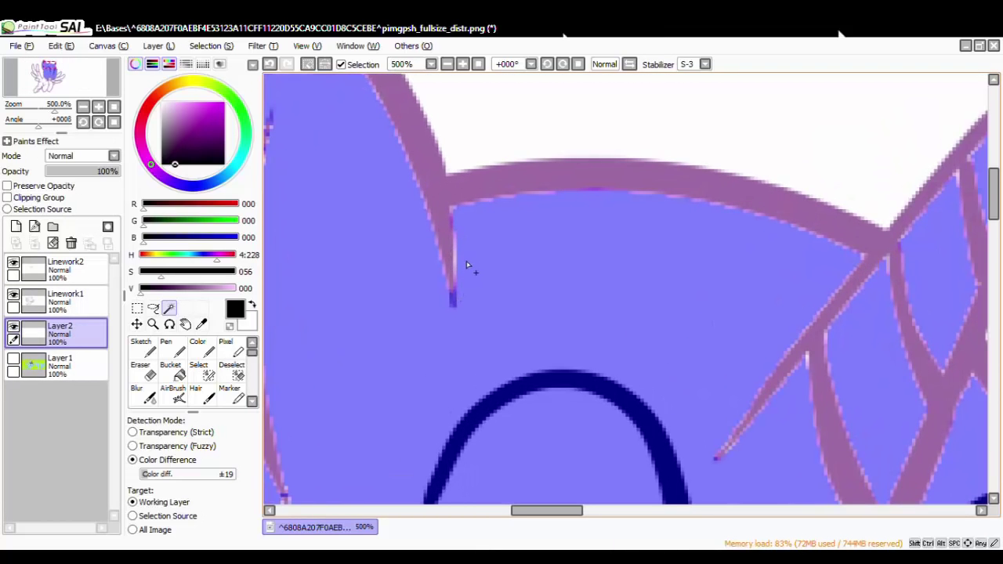
scroll(834, 254, "down", 4)
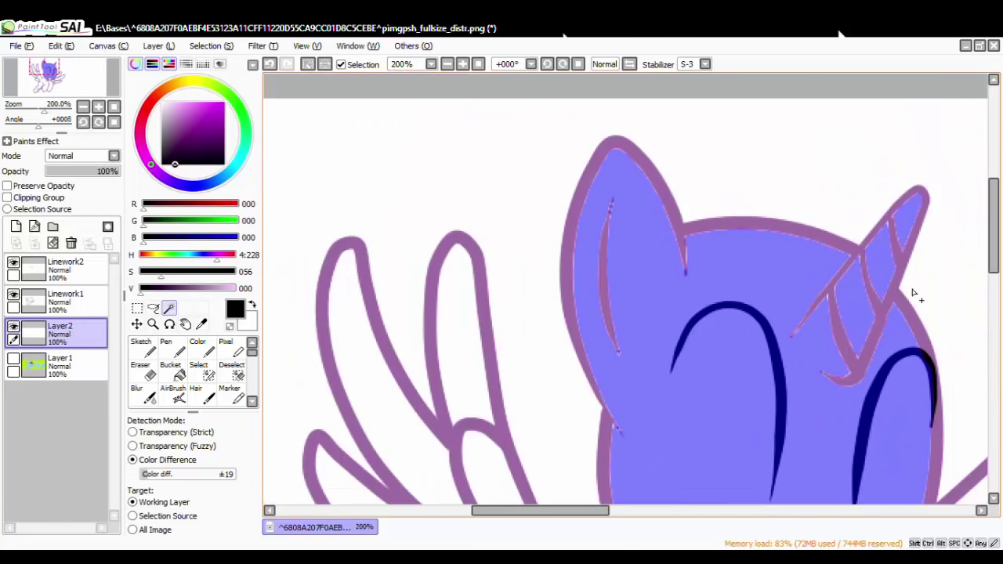
scroll(912, 345, "up", 4)
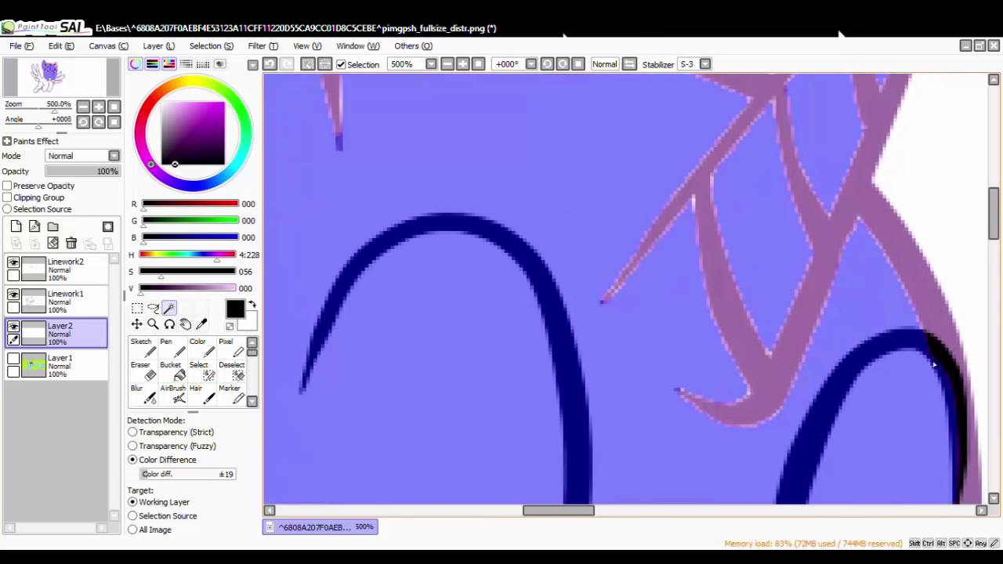
scroll(934, 364, "down", 6)
scroll(924, 372, "up", 1)
scroll(823, 415, "down", 3)
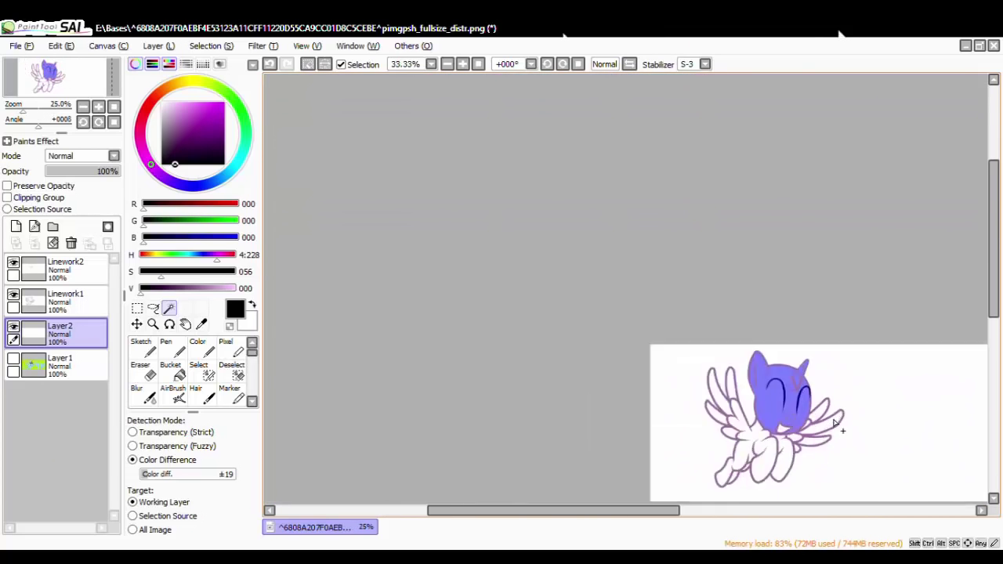
scroll(835, 422, "up", 5)
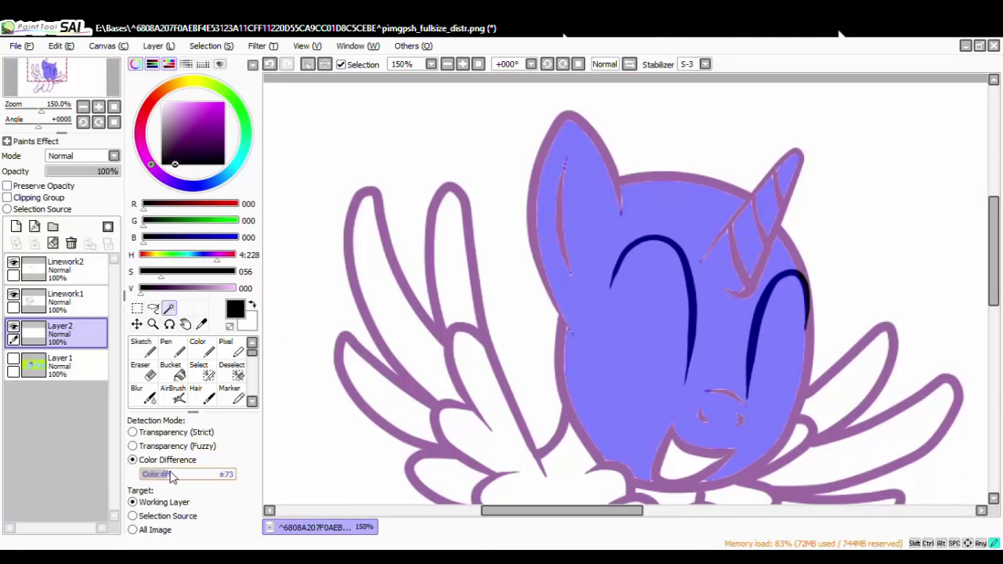
Undo the new layer and the horn selection, and clear the remaining head selection.
key("ctrl+z")
key("ctrl+z")
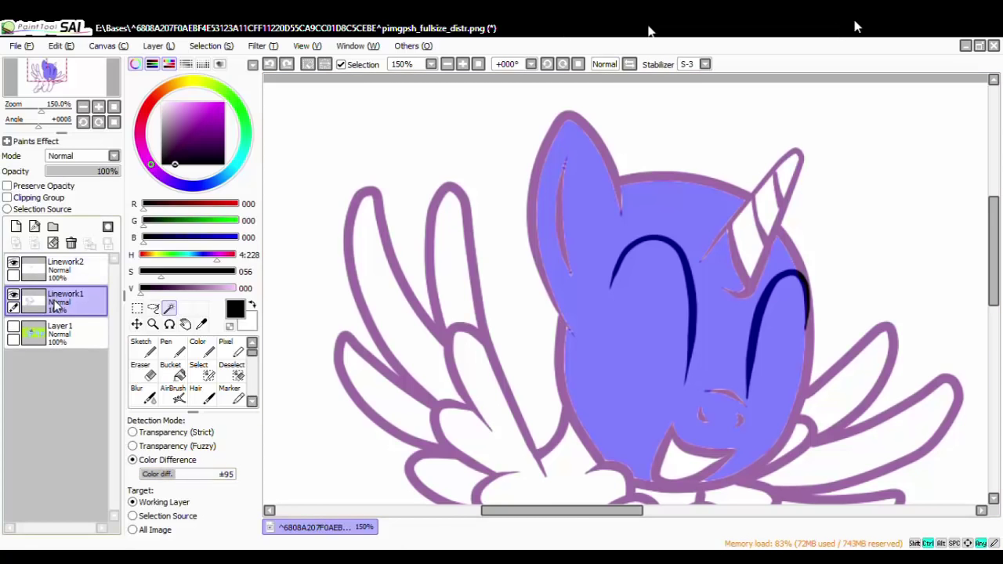
key("ctrl+d")
Raise the Magic Wand's color difference to ±201 with Linework1 as the working layer.
left_click_drag(185, 475, 224, 478)
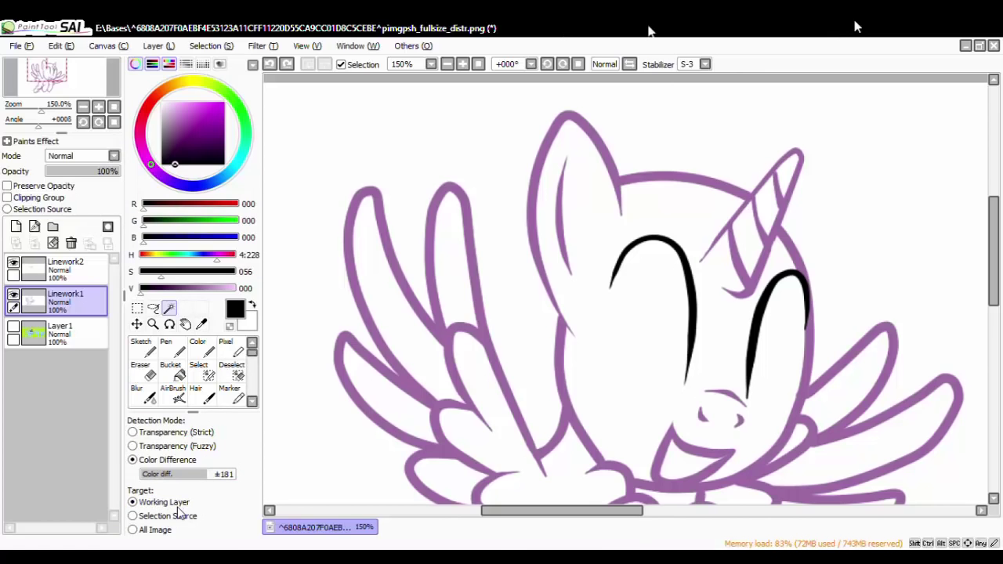
scroll(535, 353, "down", 2)
scroll(545, 353, "up", 2)
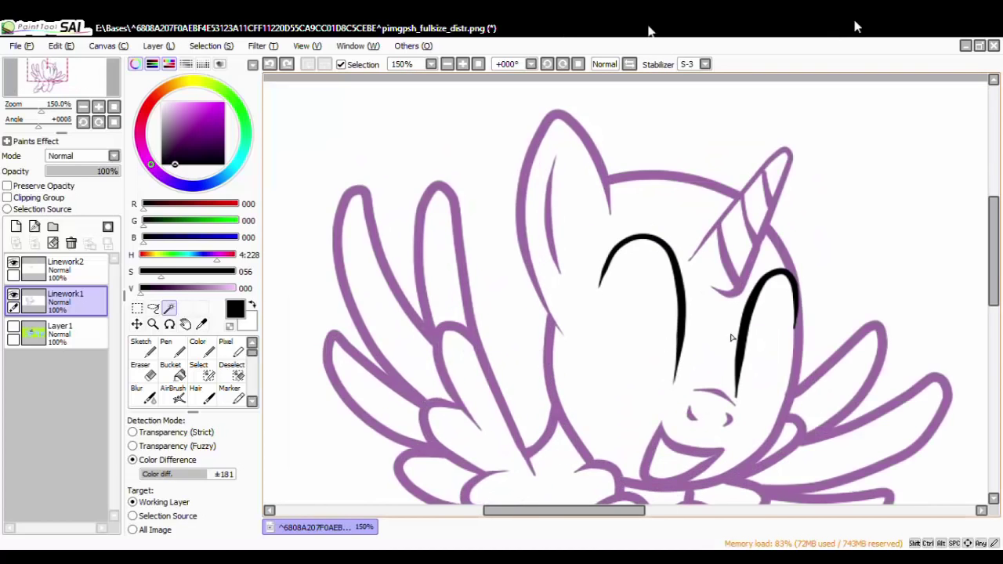
scroll(735, 338, "up", 2)
scroll(879, 333, "down", 4)
scroll(900, 333, "up", 2)
scroll(899, 331, "up", 1)
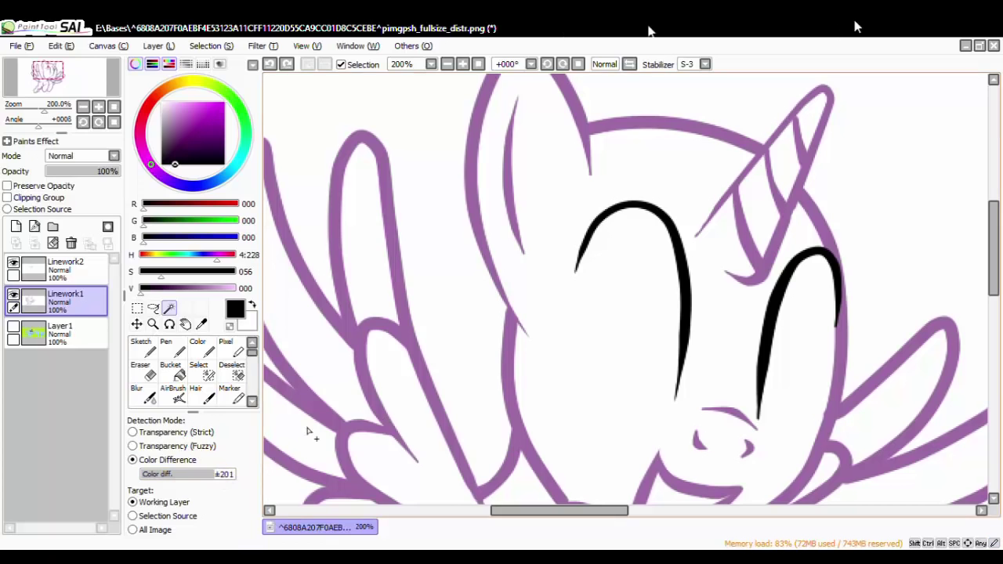
Test the Magic Wand on the head's interior, checking the selection's edges around the ear and horn before clearing it.
left_click(582, 287)
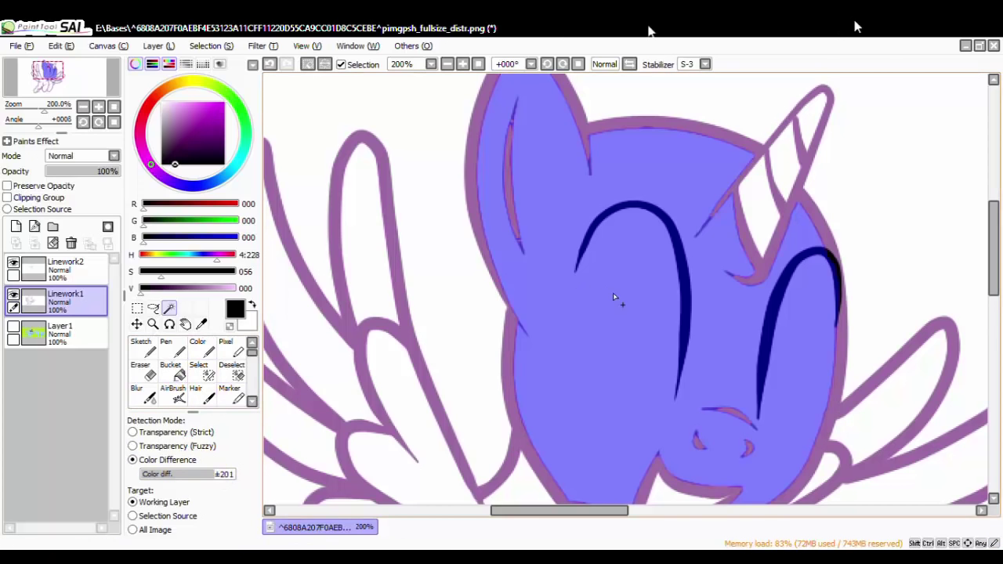
scroll(582, 250, "down", 2)
scroll(591, 213, "up", 3)
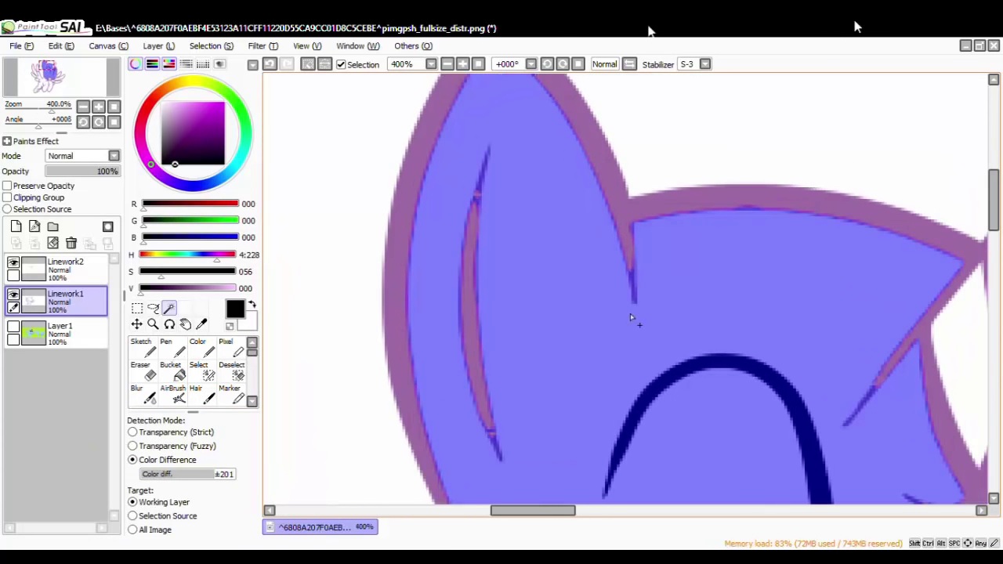
scroll(639, 319, "down", 5)
scroll(642, 323, "up", 3)
scroll(717, 394, "down", 2)
scroll(719, 431, "up", 2)
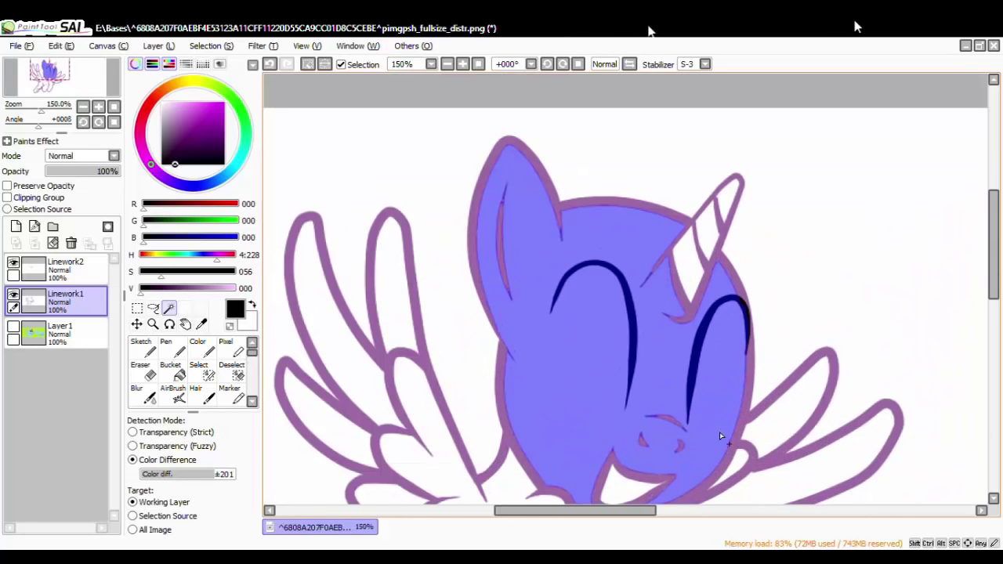
key("ctrl+d")
Add a new layer and place it directly beneath Linework1.
scroll(719, 437, "down", 4)
scroll(719, 437, "up", 4)
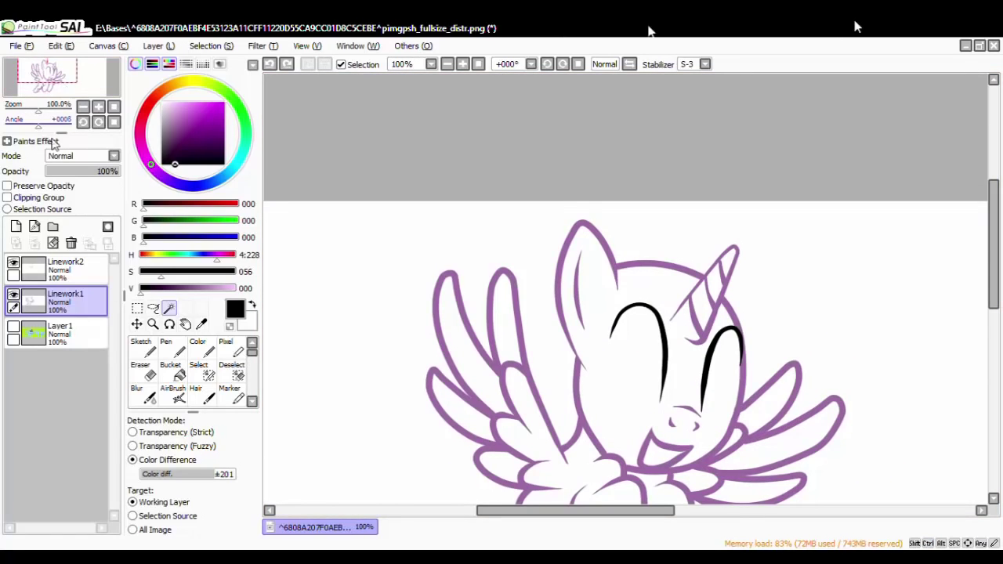
left_click(16, 227)
left_click_drag(74, 297, 77, 332)
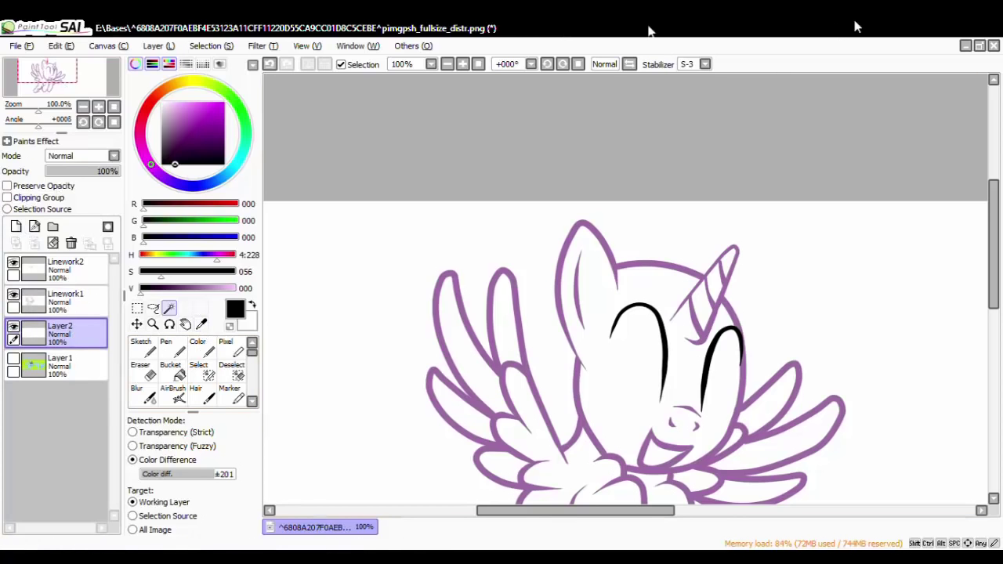
Sample the purple of the wing's outline and lighten it to a brightness value of 234.
scroll(513, 370, "down", 2)
scroll(533, 380, "up", 1)
left_click(203, 324)
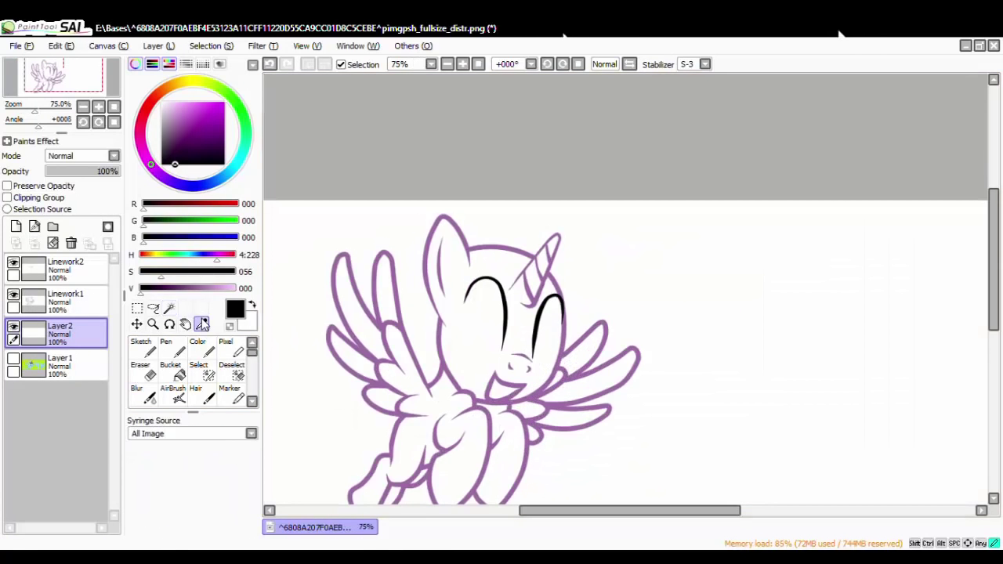
left_click(406, 330)
left_click_drag(201, 292, 231, 293)
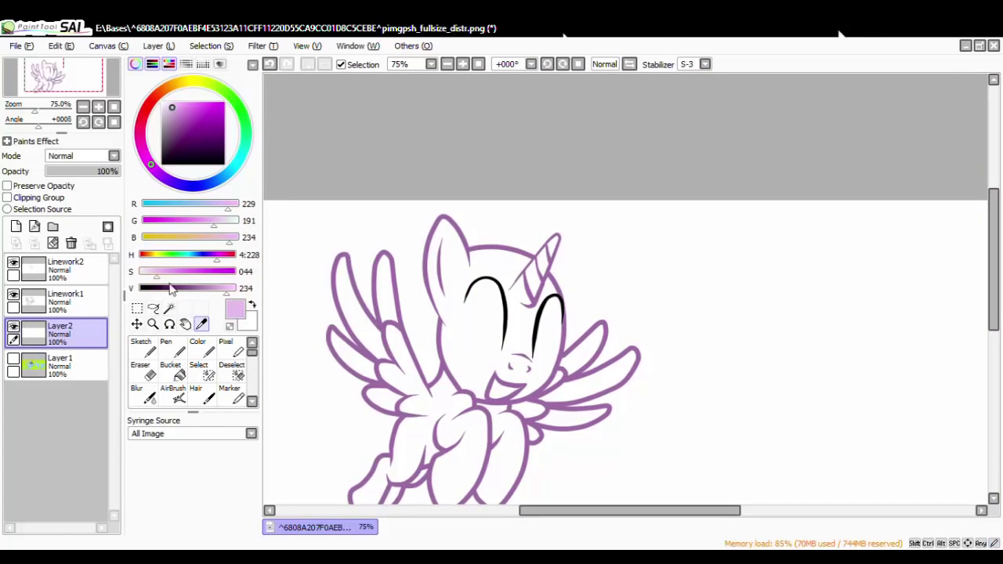
Try scribbling the light purple on the pony's cheek with the Pen and undo the stroke.
left_click(174, 349)
left_click(145, 351)
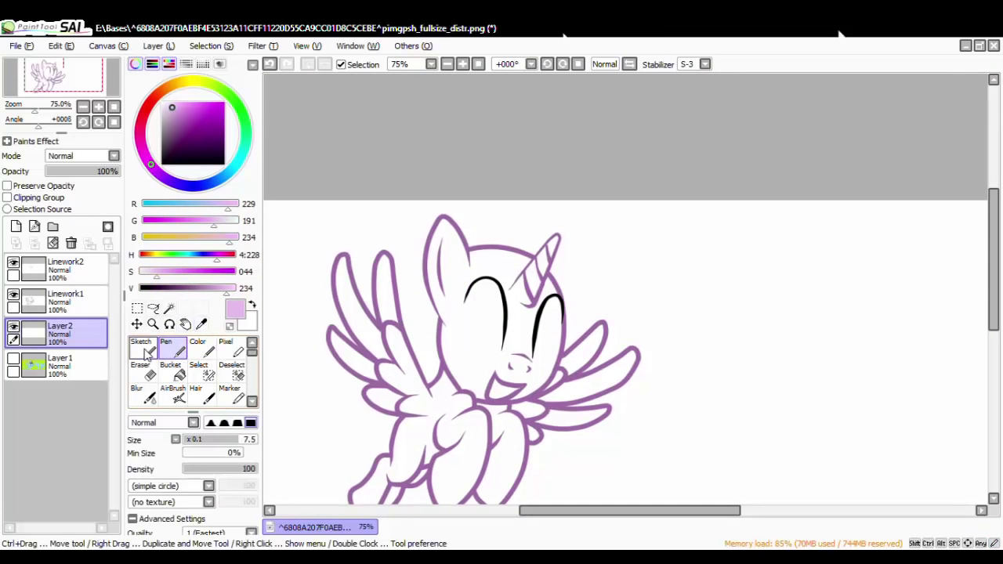
left_click(174, 349)
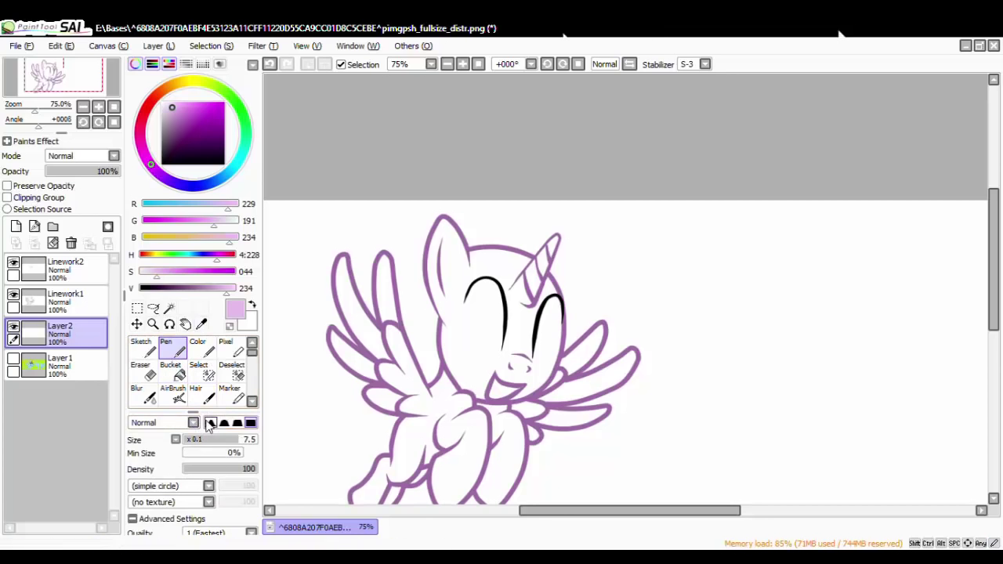
mouse_move(484, 307)
left_mouse_down()
mouse_move(471, 345)
mouse_move(490, 358)
left_mouse_up()
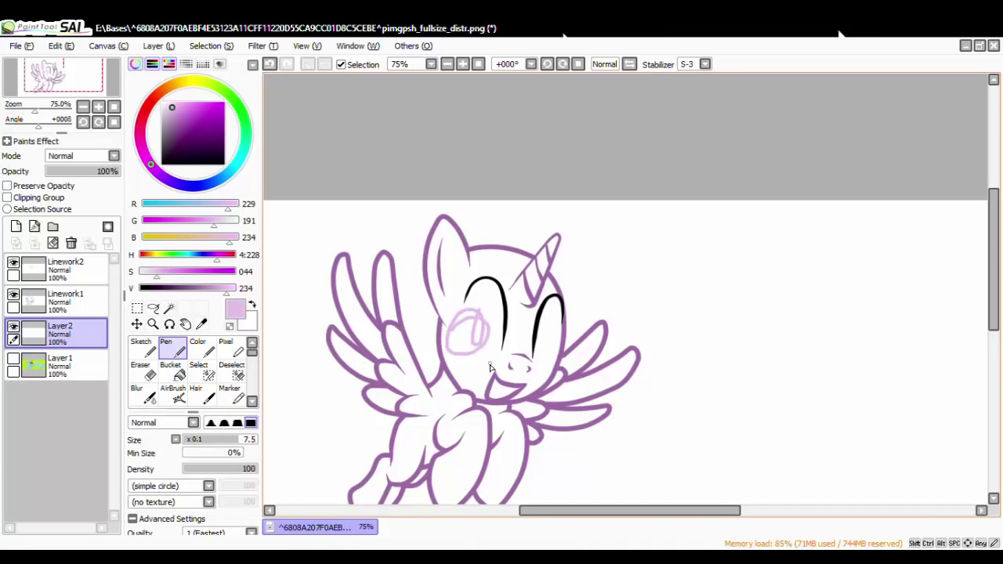
key("ctrl+z")
Paint light purple over the entire pony on the layer beneath Linework1 with the Sketch brush at size 230.
left_click(142, 349)
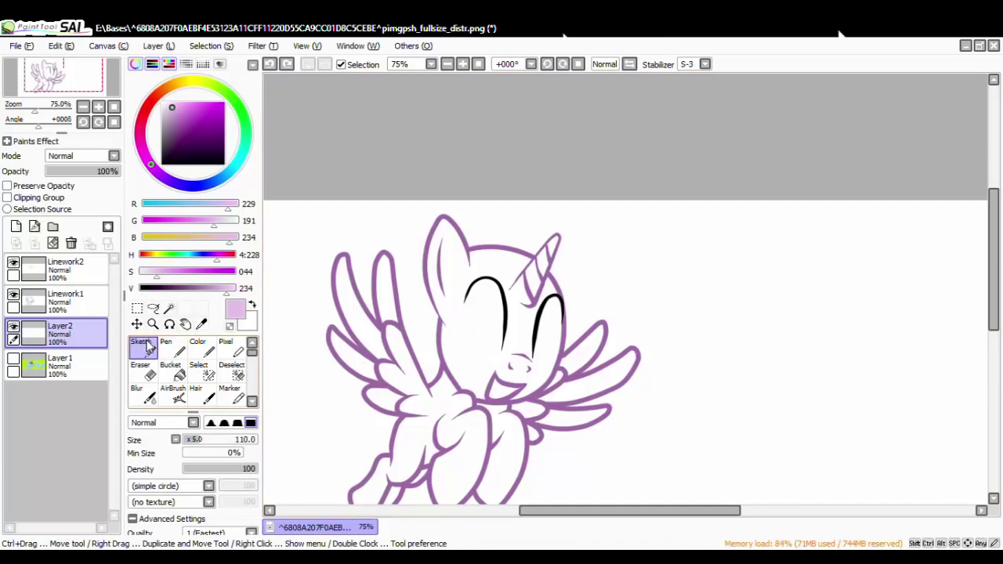
left_click_drag(219, 438, 218, 440)
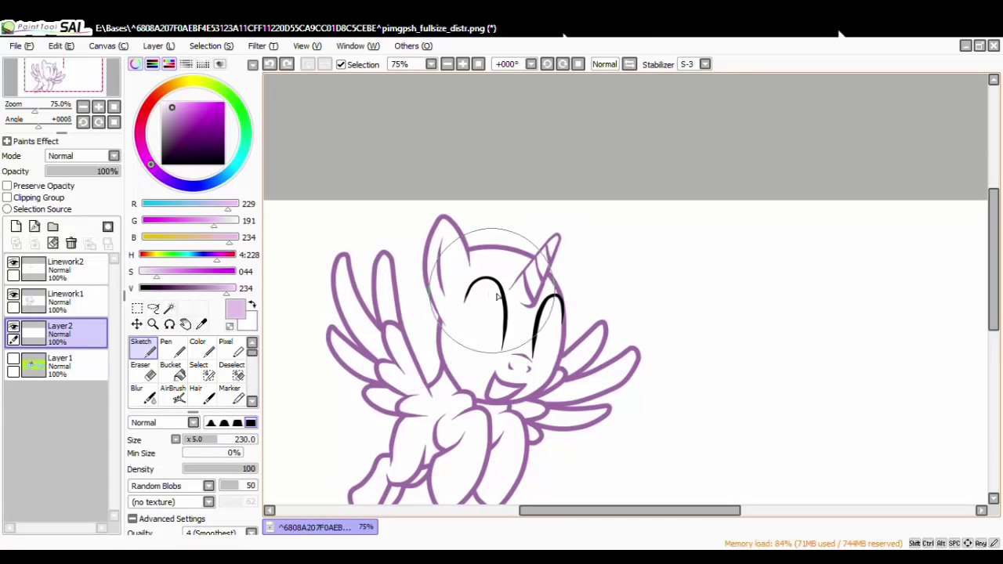
mouse_move(497, 293)
left_mouse_down()
mouse_move(470, 271)
mouse_move(509, 360)
left_mouse_up()
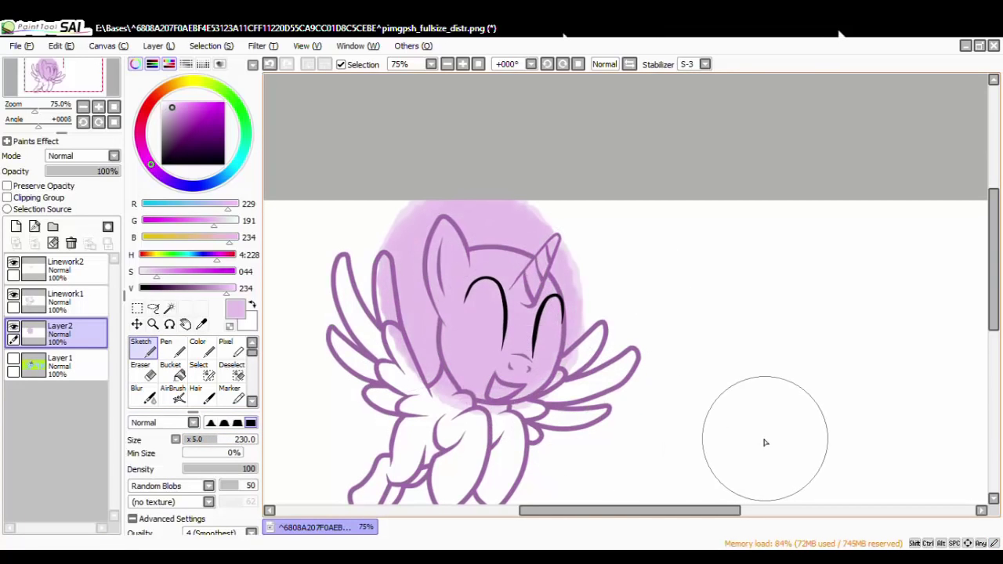
mouse_move(541, 256)
left_mouse_down()
mouse_move(586, 379)
mouse_move(533, 396)
mouse_move(458, 356)
mouse_move(359, 330)
mouse_move(369, 312)
mouse_move(415, 369)
mouse_move(429, 447)
mouse_move(359, 464)
mouse_move(504, 451)
mouse_move(461, 470)
left_mouse_up()
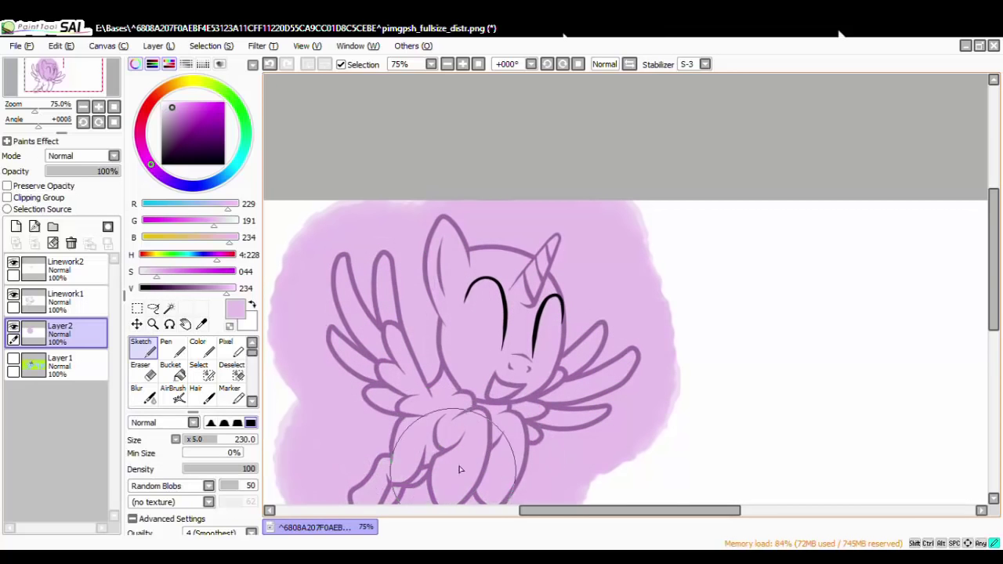
scroll(475, 361, "down", 5)
scroll(474, 362, "up", 5)
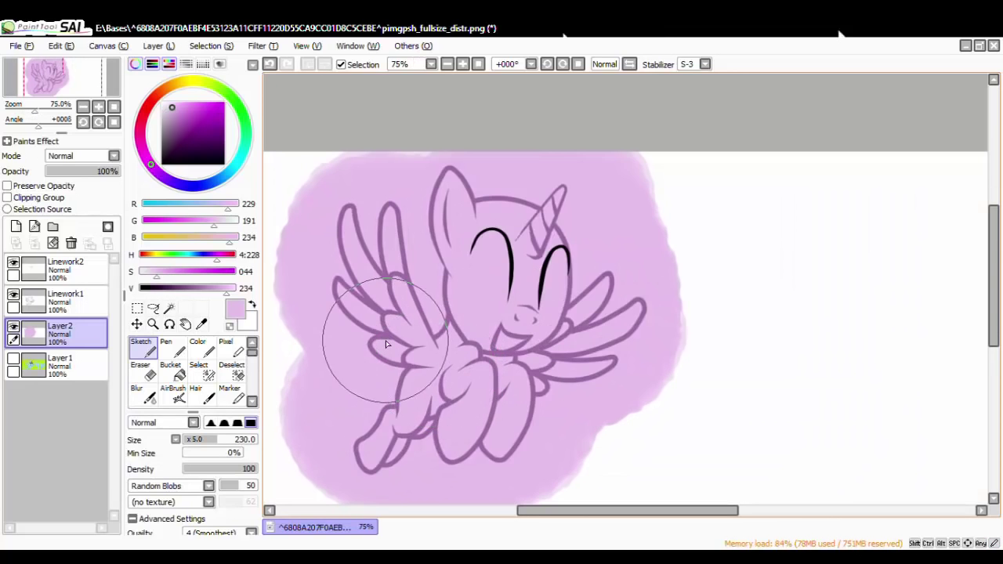
Select the area outside the pony's outline on Linework1 with the Magic Wand.
scroll(387, 343, "down", 2)
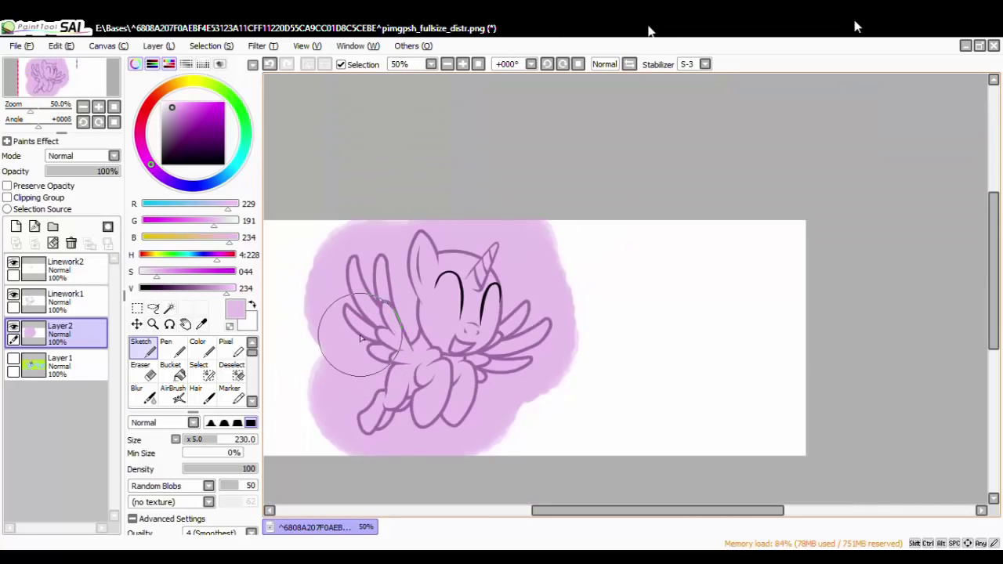
scroll(360, 337, "up", 2)
left_click(74, 301)
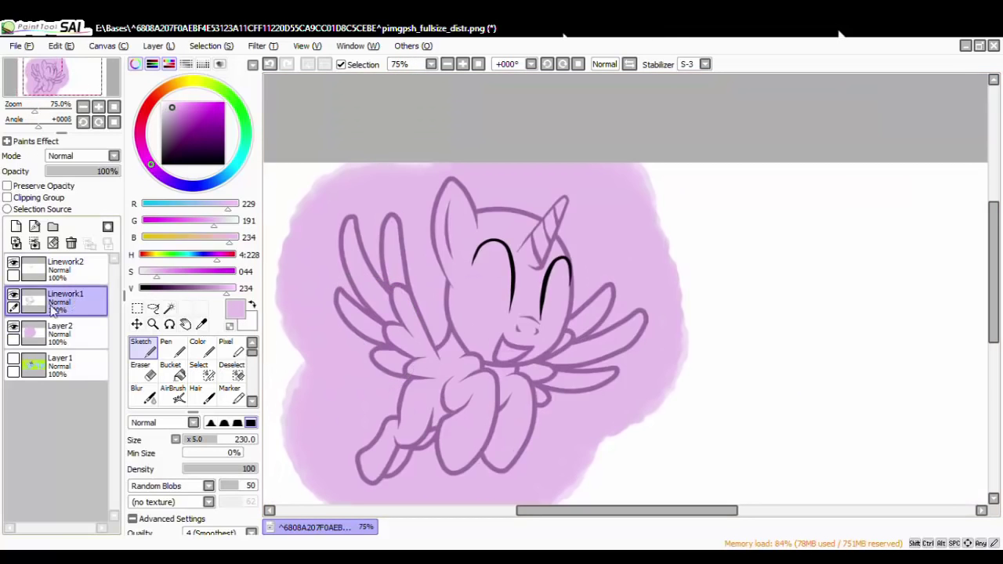
left_click(168, 307)
scroll(321, 217, "down", 2)
left_click(325, 214)
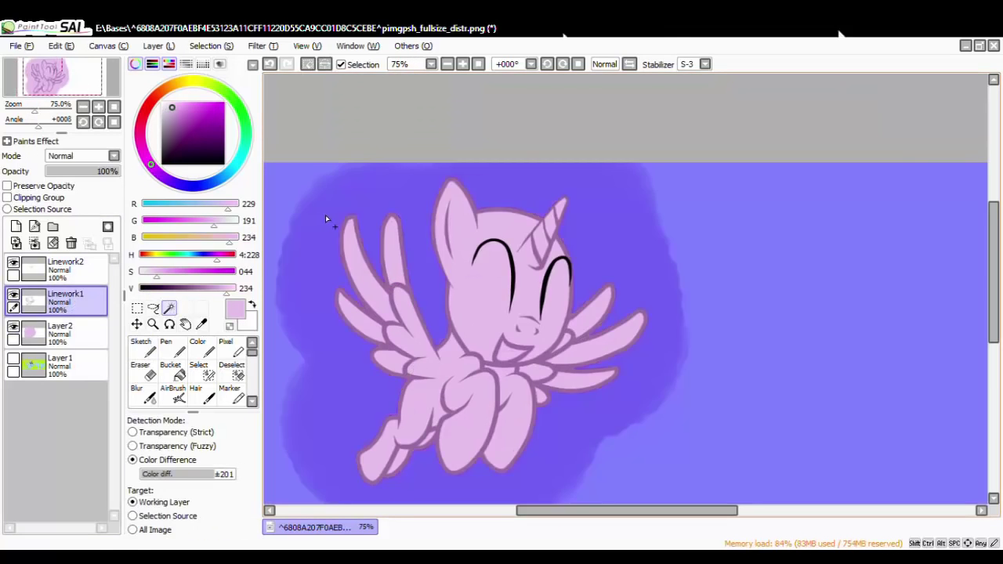
scroll(384, 310, "up", 4)
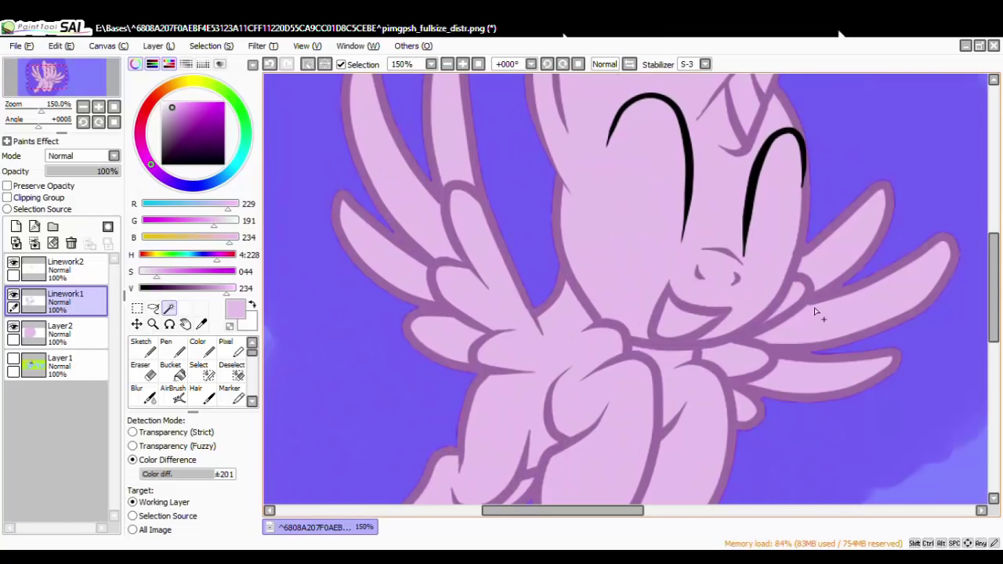
scroll(680, 328, "down", 4)
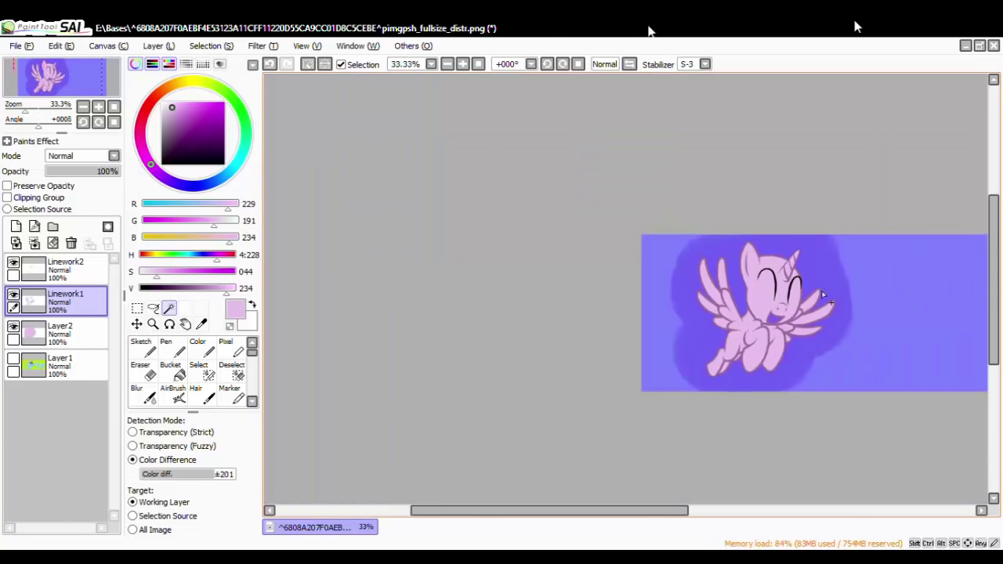
Erase the light purple outside the pony's outline on Layer2 with the Eraser at size 310.
scroll(822, 295, "up", 2)
left_click(63, 333)
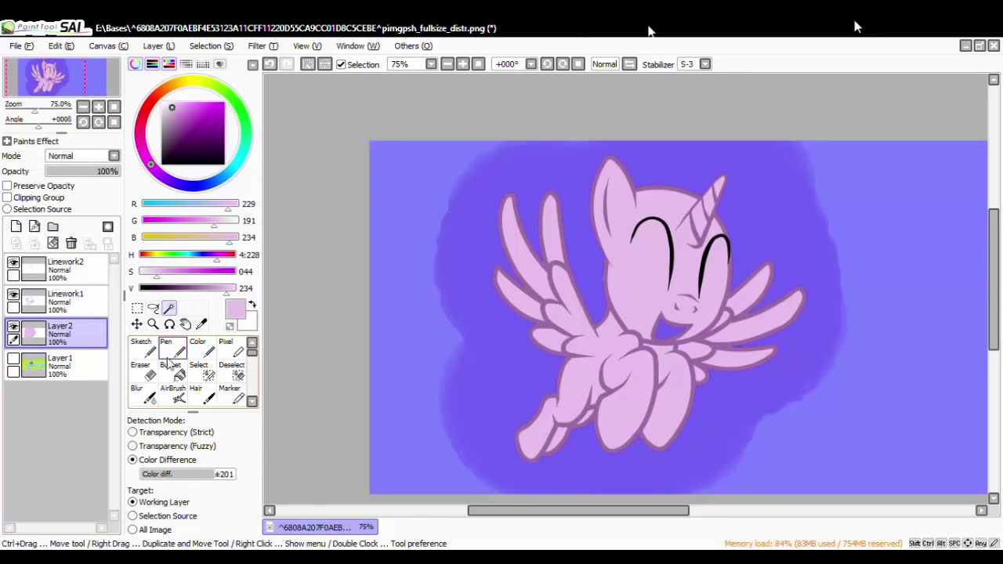
left_click(149, 373)
left_click_drag(210, 440, 229, 440)
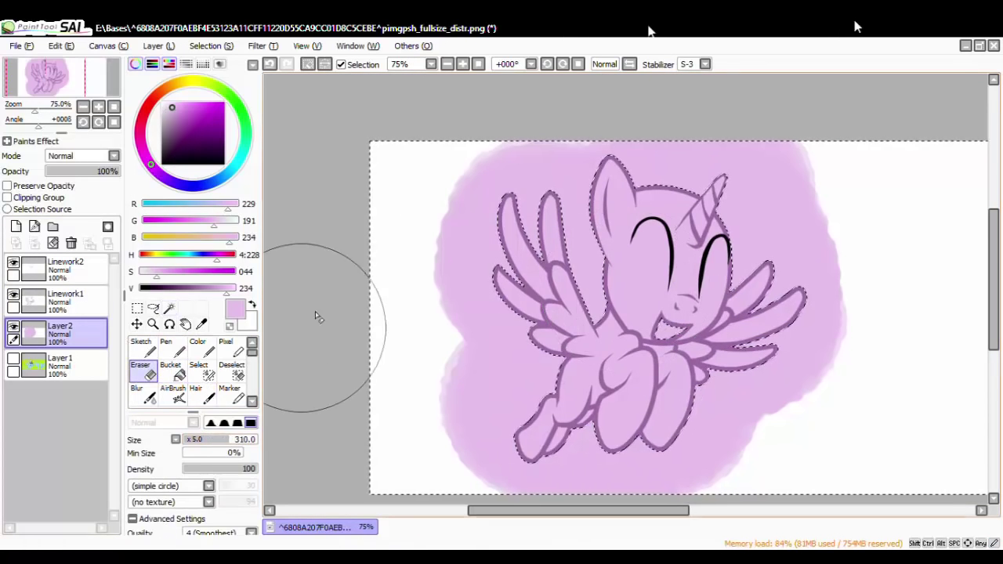
mouse_move(550, 137)
left_mouse_down()
mouse_move(446, 352)
mouse_move(426, 423)
mouse_move(497, 445)
mouse_move(562, 177)
mouse_move(608, 495)
mouse_move(608, 420)
mouse_move(700, 146)
mouse_move(764, 348)
mouse_move(748, 487)
mouse_move(828, 159)
left_mouse_up()
scroll(806, 384, "down", 3)
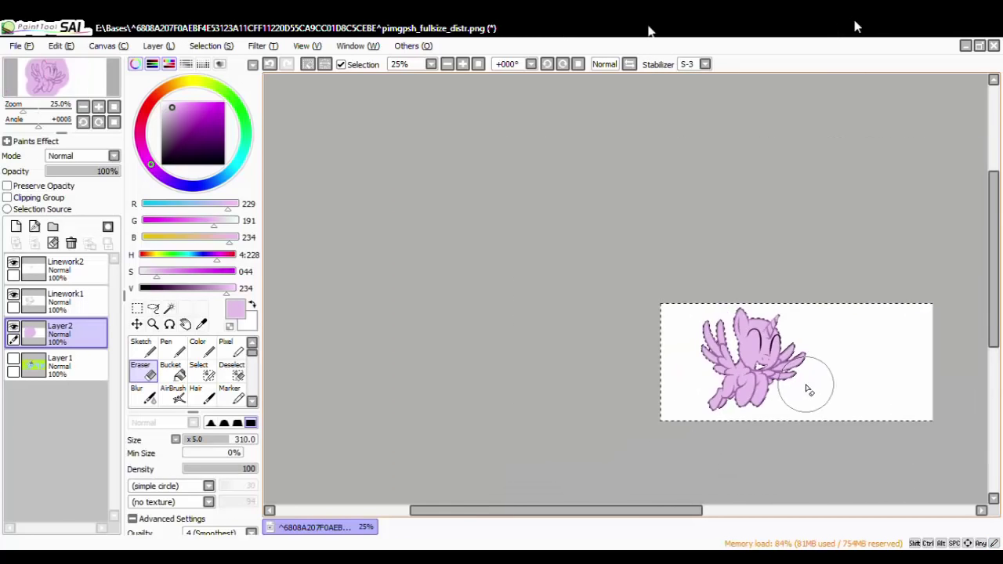
Add a new layer directly above the light purple fill on Layer2.
scroll(795, 372, "up", 2)
scroll(793, 371, "up", 1)
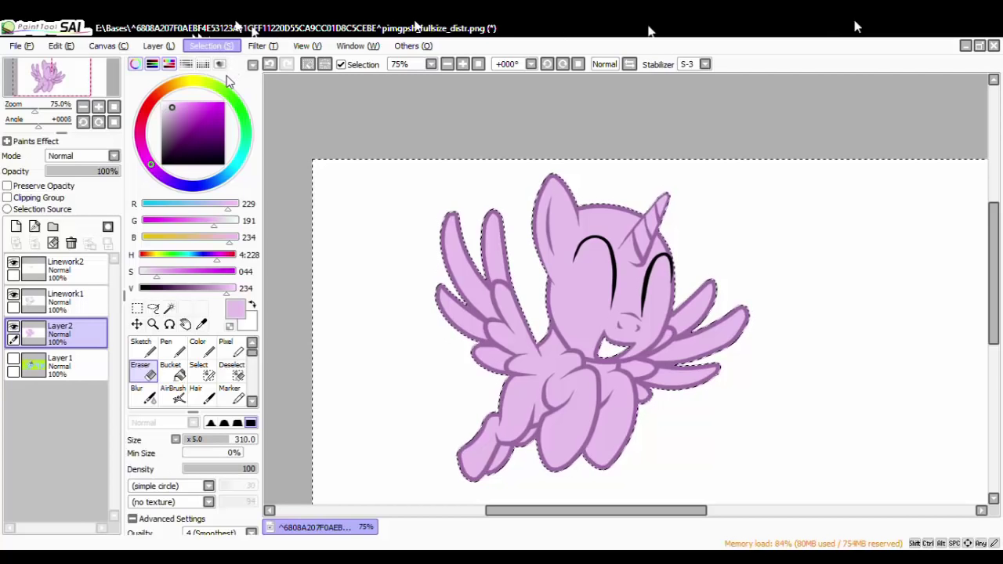
scroll(661, 296, "down", 4)
scroll(660, 296, "up", 2)
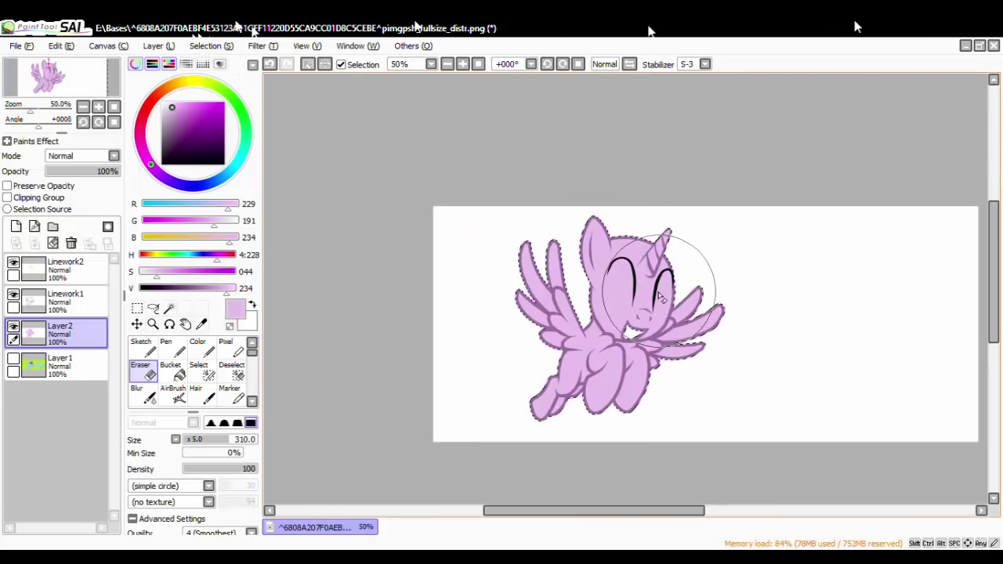
scroll(660, 296, "up", 2)
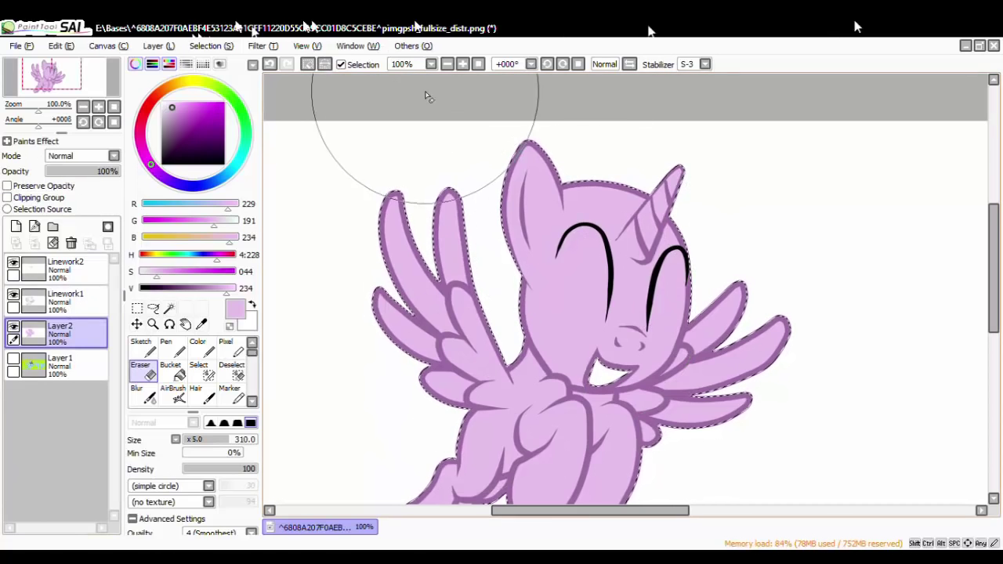
left_click(16, 226)
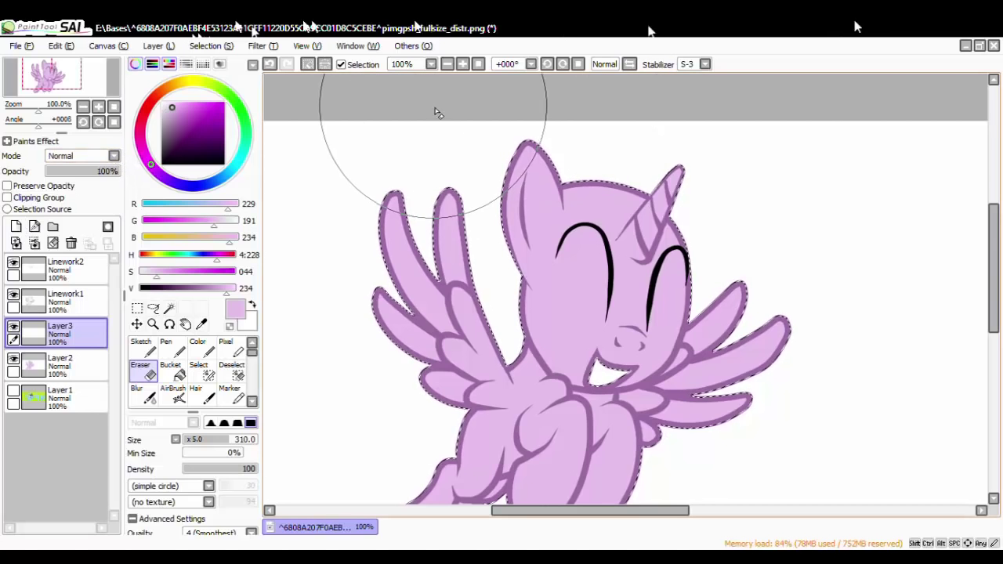
scroll(523, 208, "down", 4)
scroll(524, 208, "up", 3)
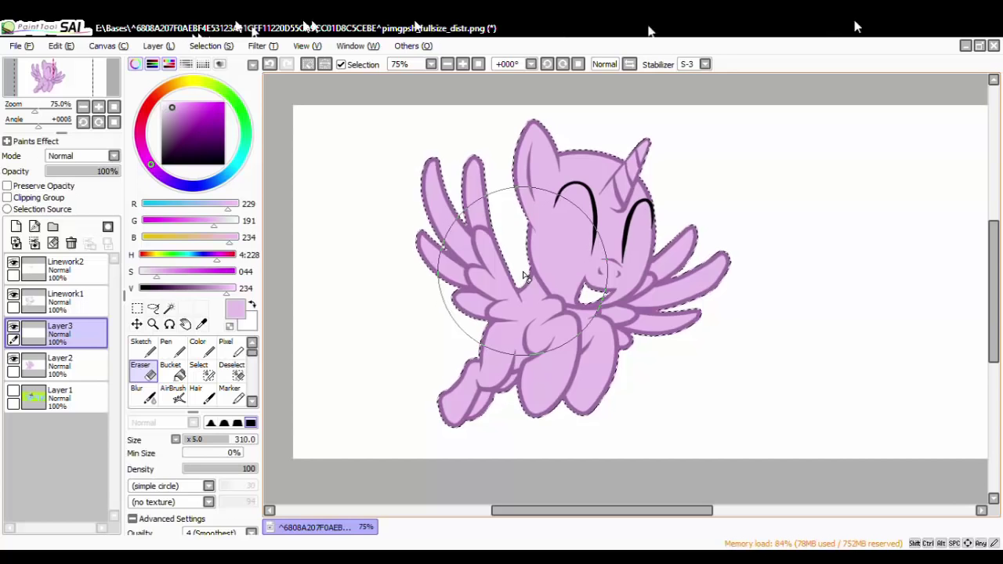
scroll(485, 231, "up", 1)
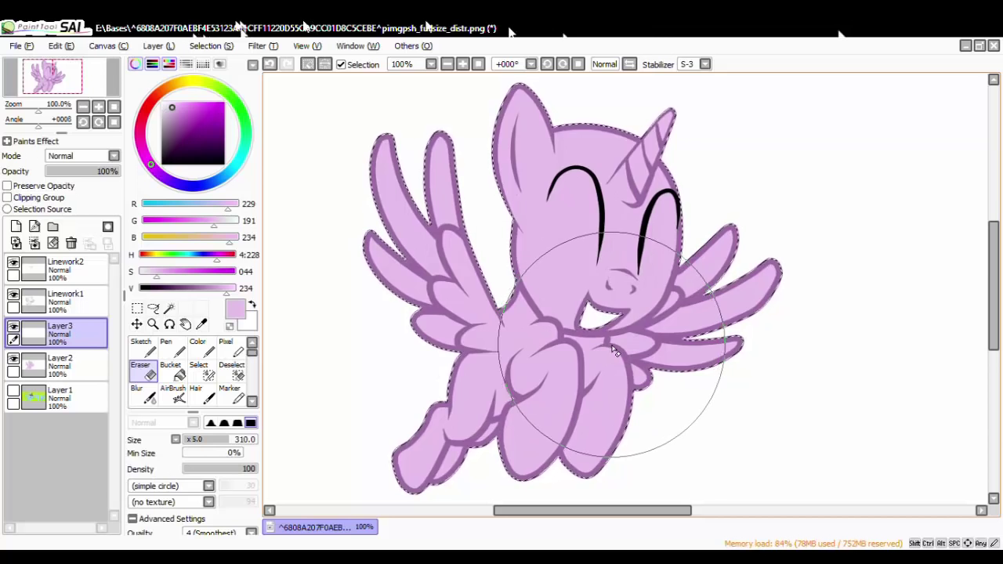
scroll(604, 345, "down", 2)
scroll(593, 331, "up", 1)
scroll(591, 332, "up", 1)
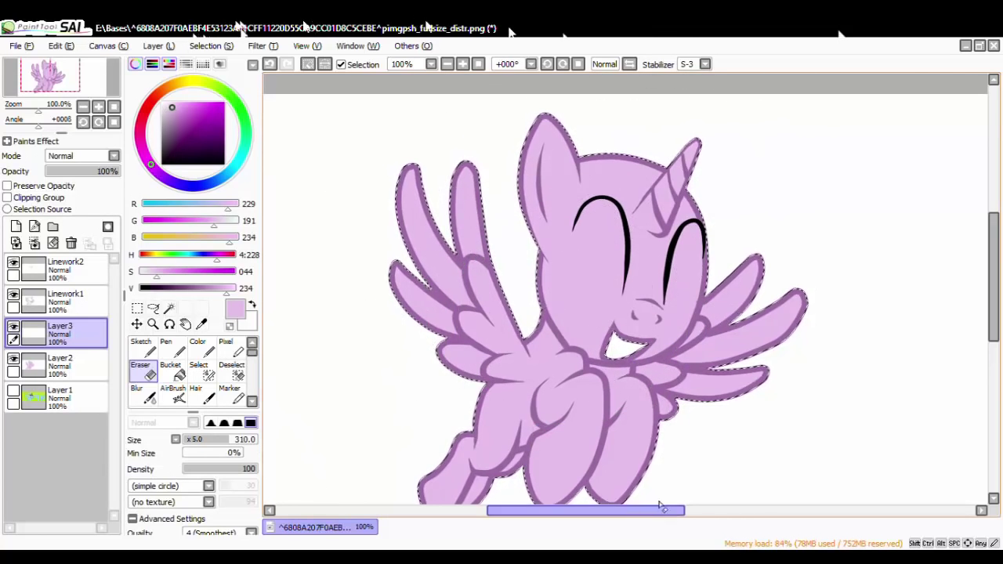
scroll(552, 426, "down", 3)
scroll(553, 426, "up", 3)
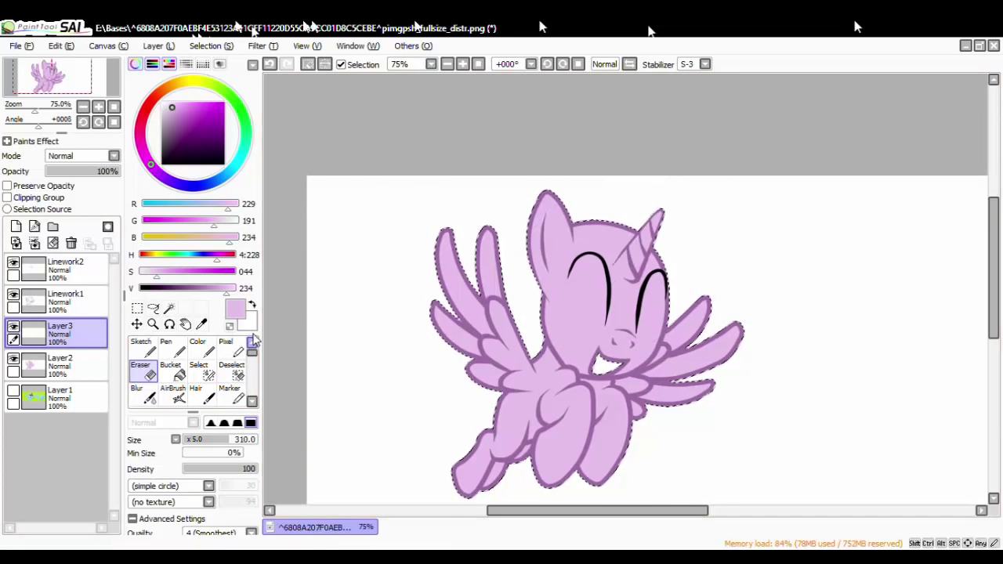
Sample the body's light purple for the Pen and set Layer3's blending mode to Shade.
key("alt")
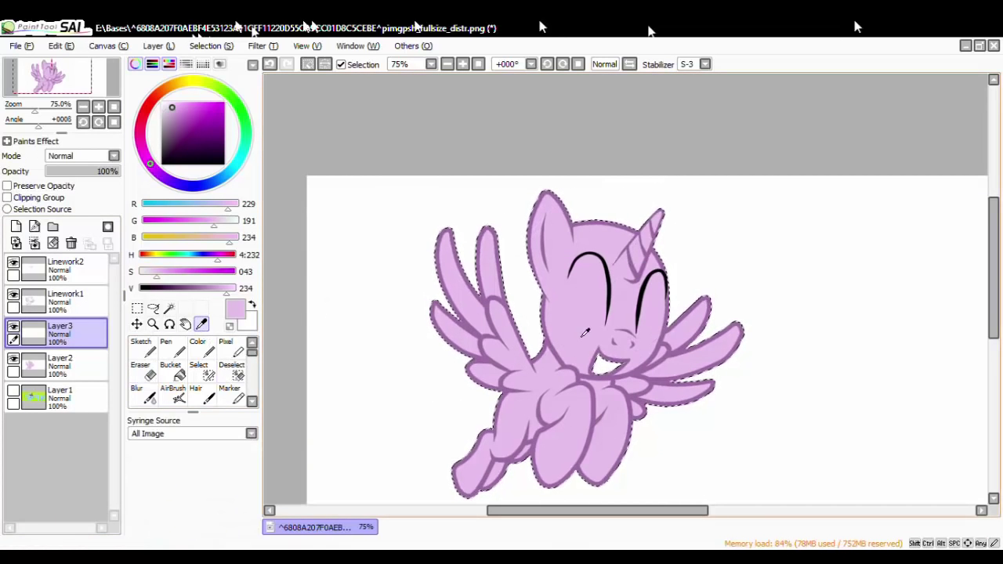
left_click(167, 347)
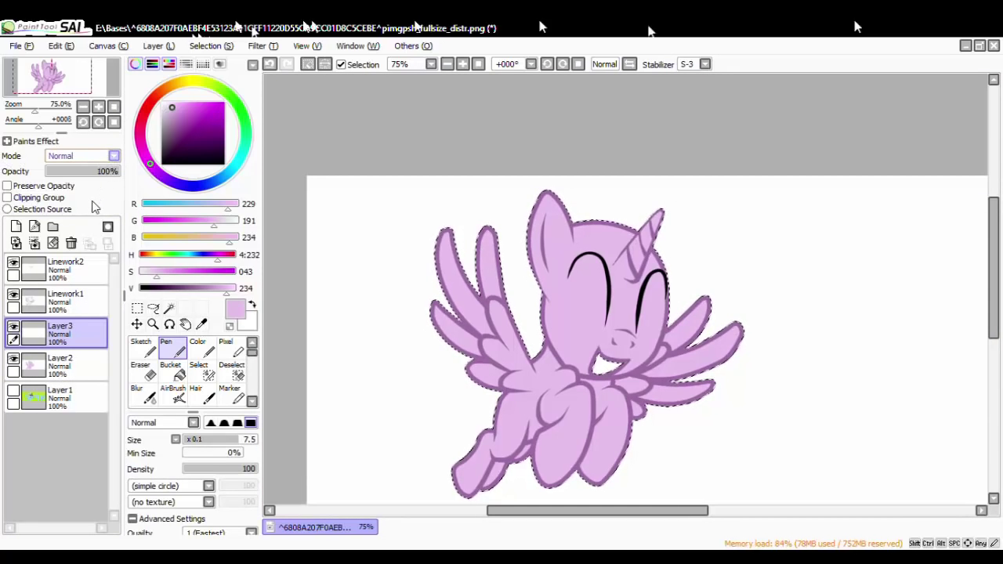
left_click(63, 229)
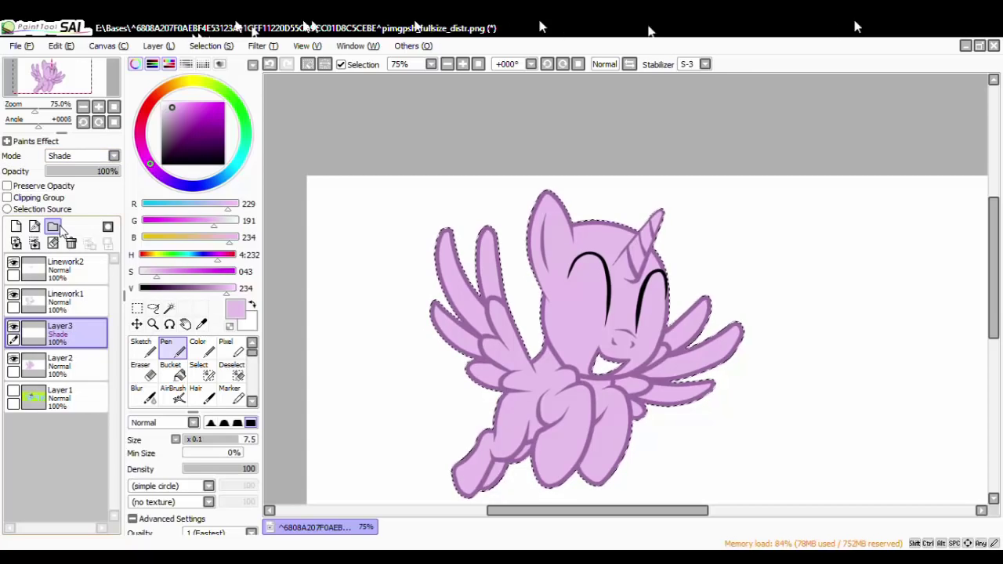
Shade the pony's neck beneath the jaw and above the chest fold on Layer3 with the Pen at size 7.5.
scroll(485, 193, "down", 3)
scroll(516, 232, "up", 4)
scroll(486, 274, "up", 3)
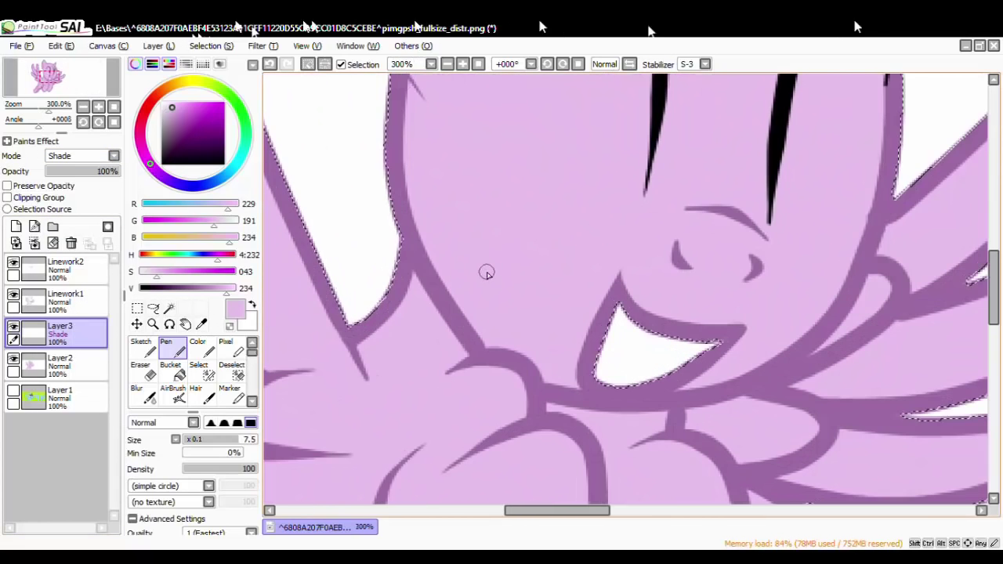
left_click_drag(463, 357, 406, 272)
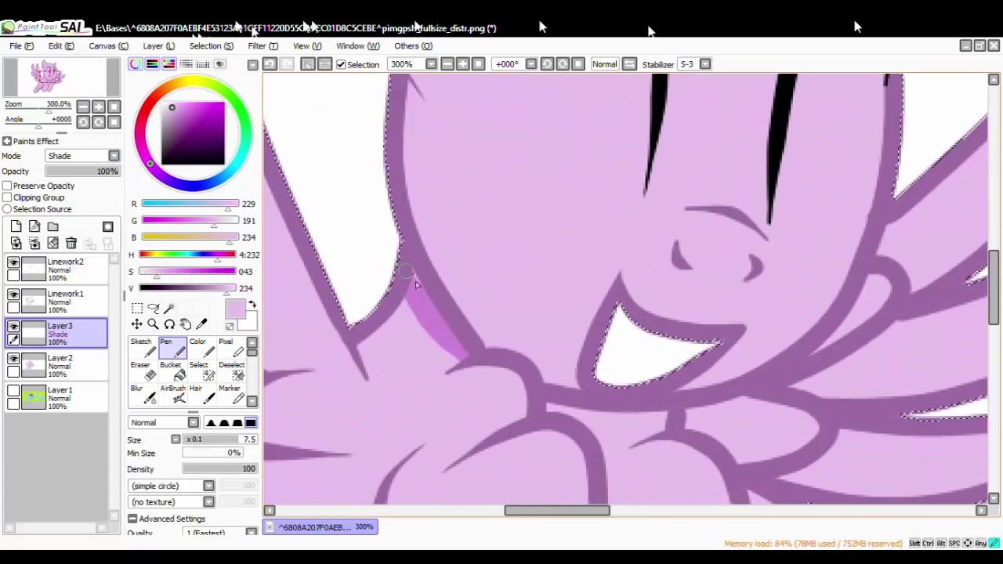
scroll(474, 368, "down", 1)
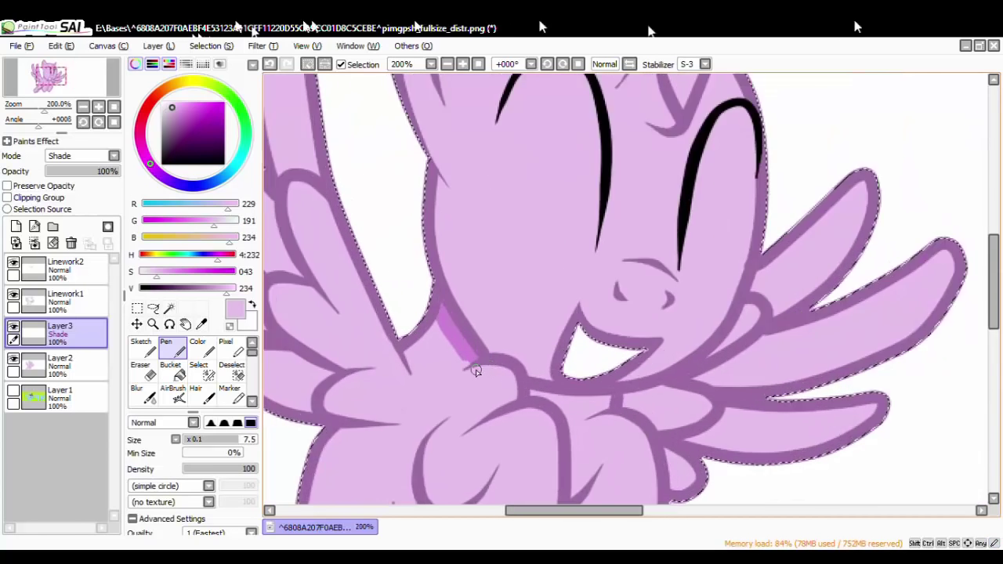
scroll(470, 349, "up", 2)
mouse_move(470, 349)
left_mouse_down()
mouse_move(398, 397)
mouse_move(444, 343)
left_mouse_up()
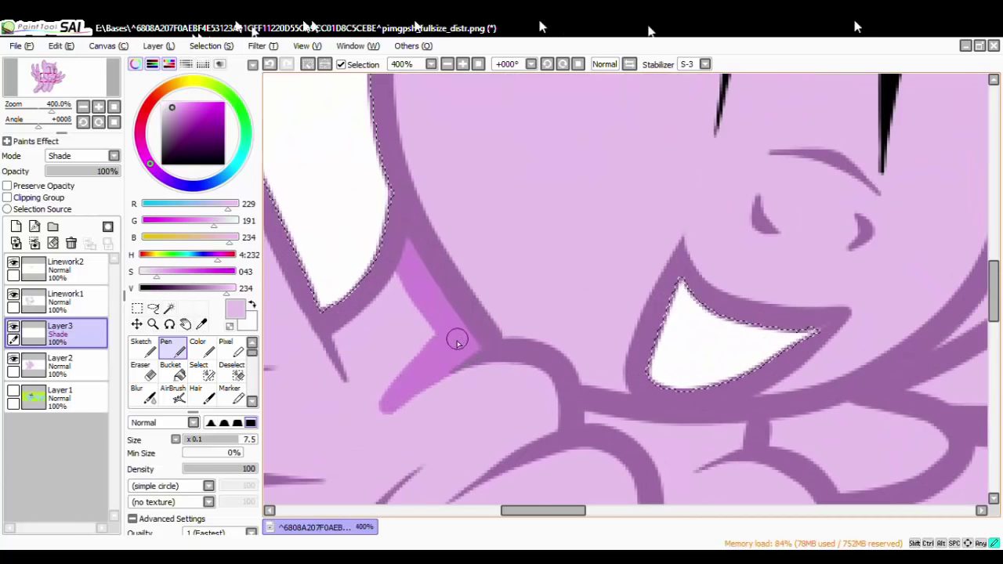
scroll(456, 342, "down", 1)
scroll(459, 331, "up", 1)
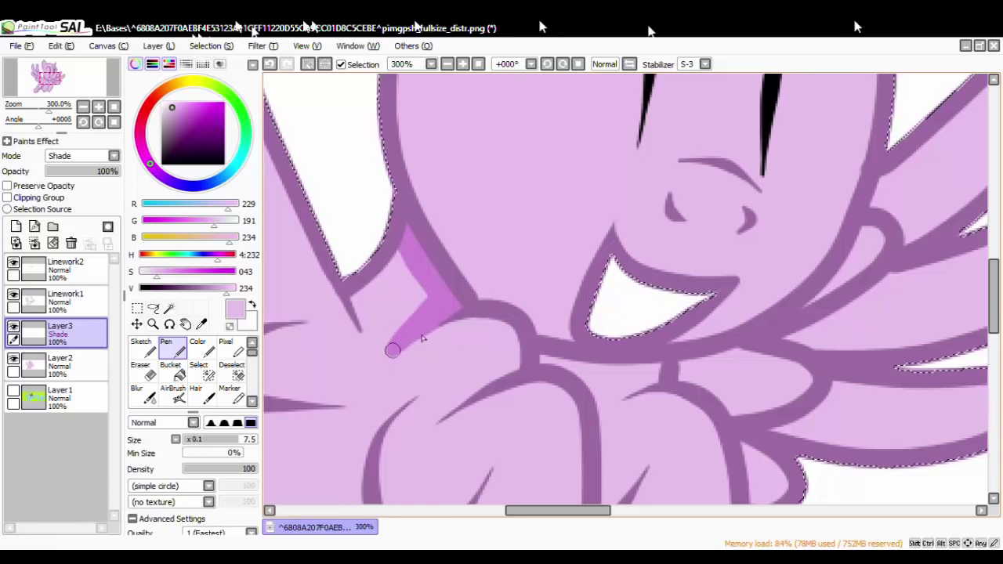
Shade the chest fold above the near front leg and the body along that leg's curved back edge.
left_click_drag(441, 416, 487, 379)
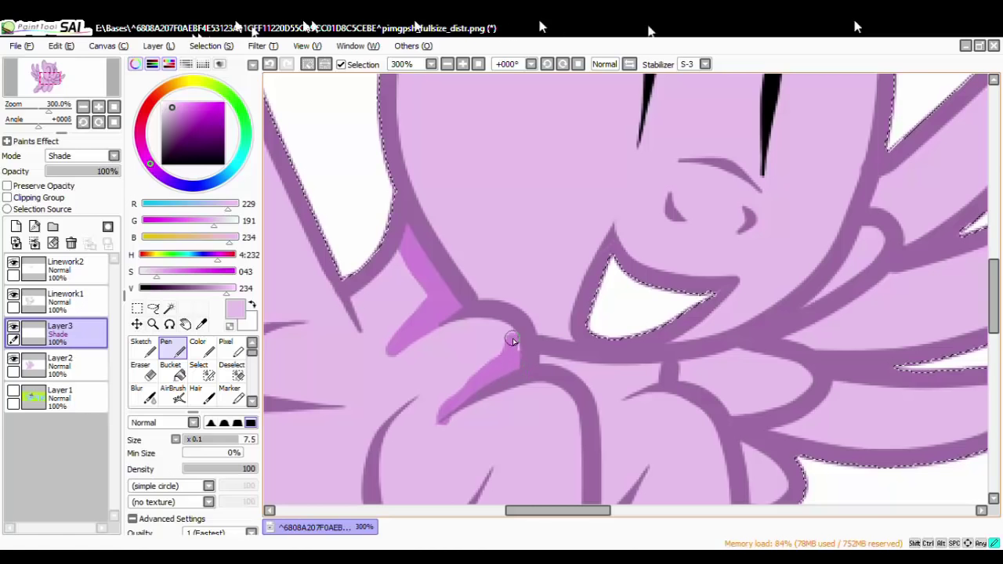
scroll(515, 332, "down", 3)
scroll(501, 330, "up", 3)
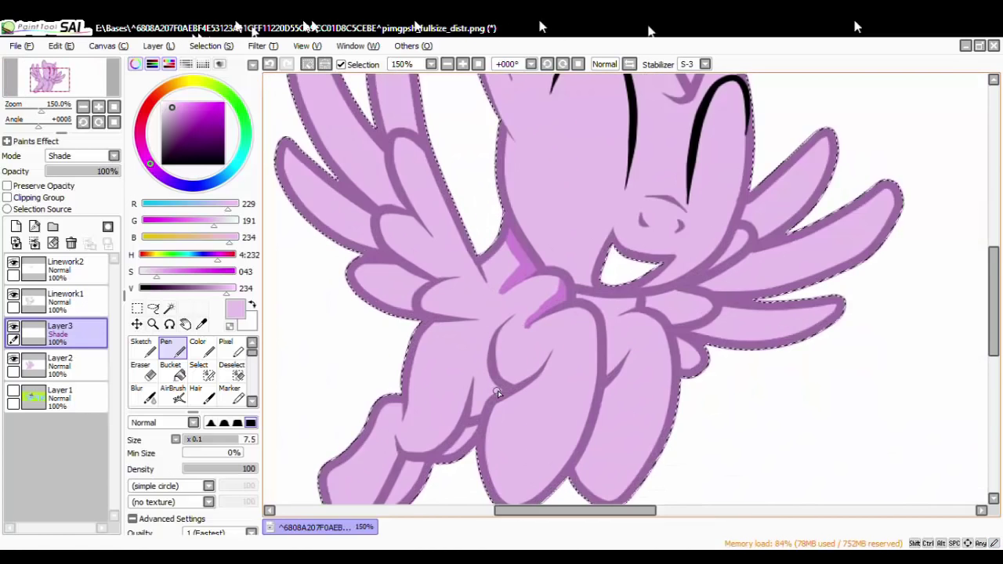
left_click_drag(515, 295, 499, 320)
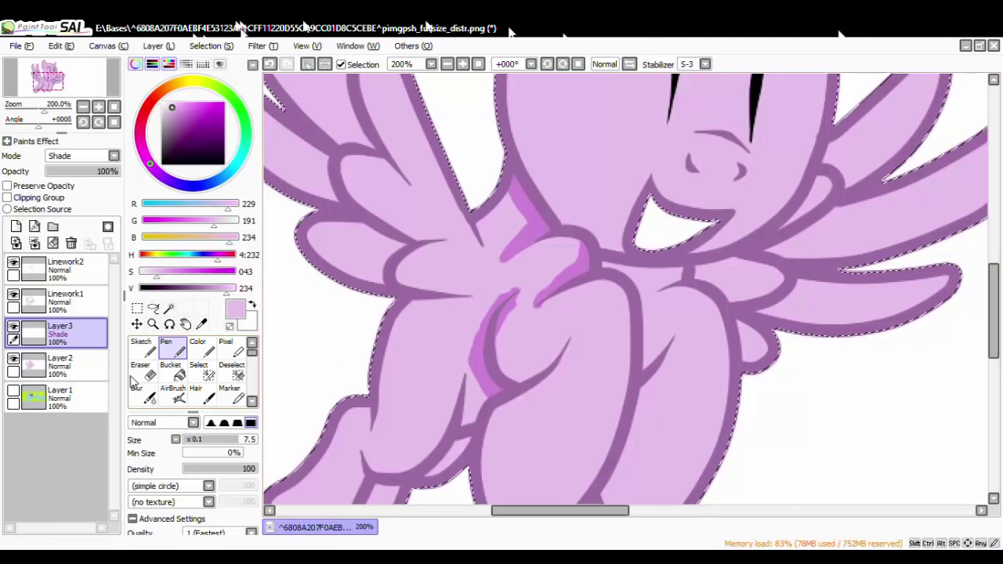
Trim the shading around the near front leg's curve with the Eraser at sizes 25 and 20, undoing the last stroke.
left_click(154, 374)
left_click_drag(203, 442, 190, 443)
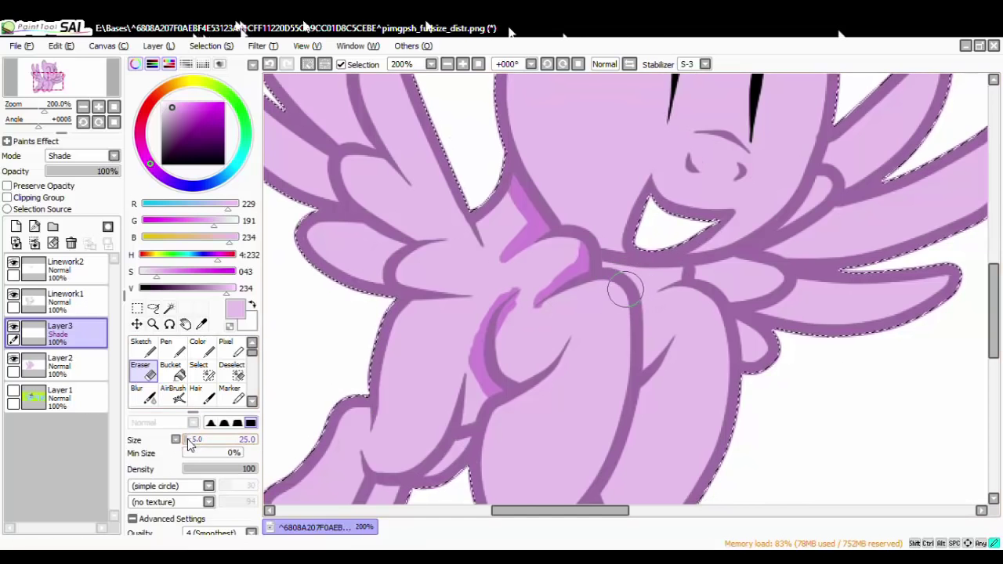
left_click_drag(509, 336, 524, 302)
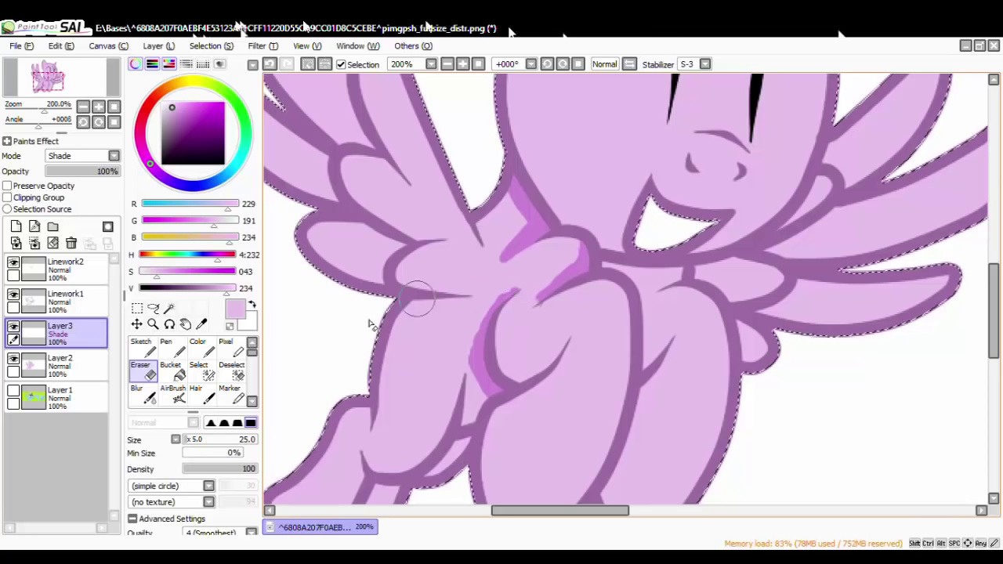
left_click(192, 442)
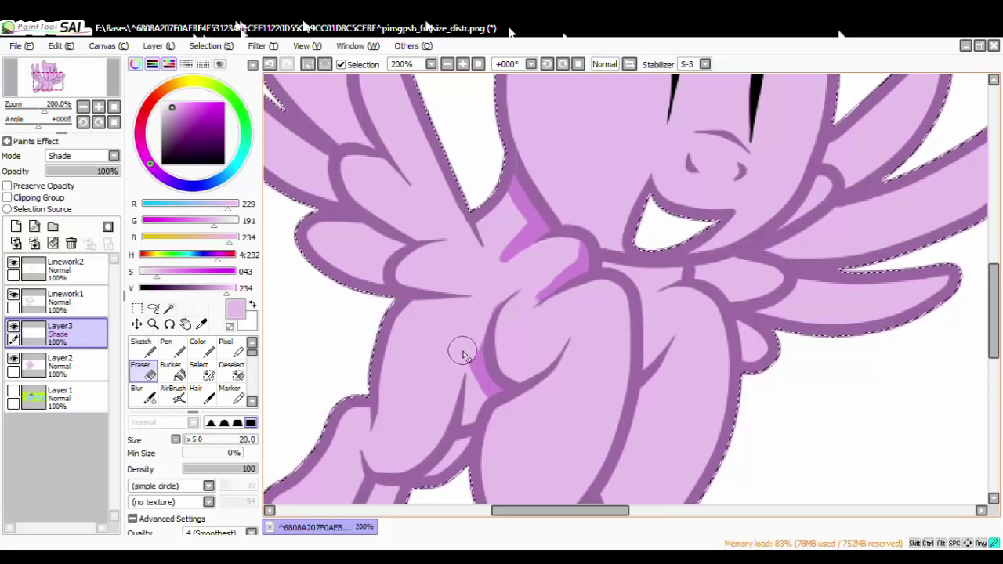
key("ctrl+z")
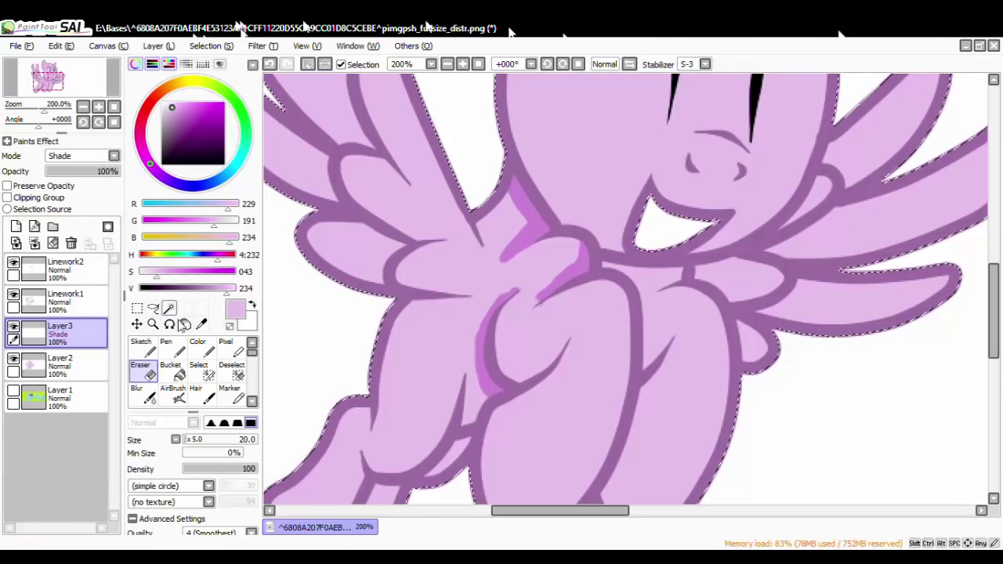
Shade the belly gap between the hind and front legs and the near front leg's bend crease with the Pen.
left_click(166, 348)
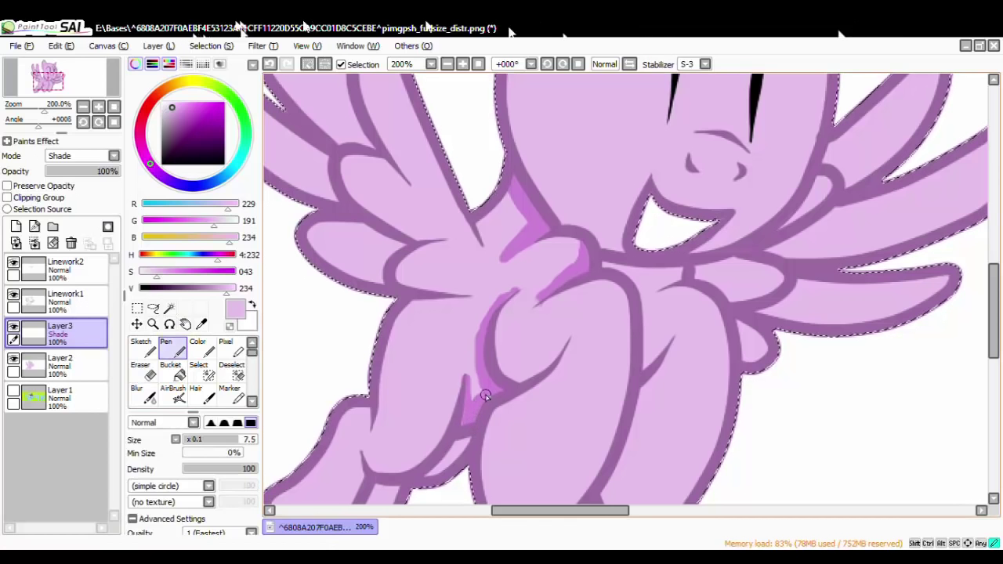
scroll(462, 427, "down", 2)
scroll(538, 447, "up", 4)
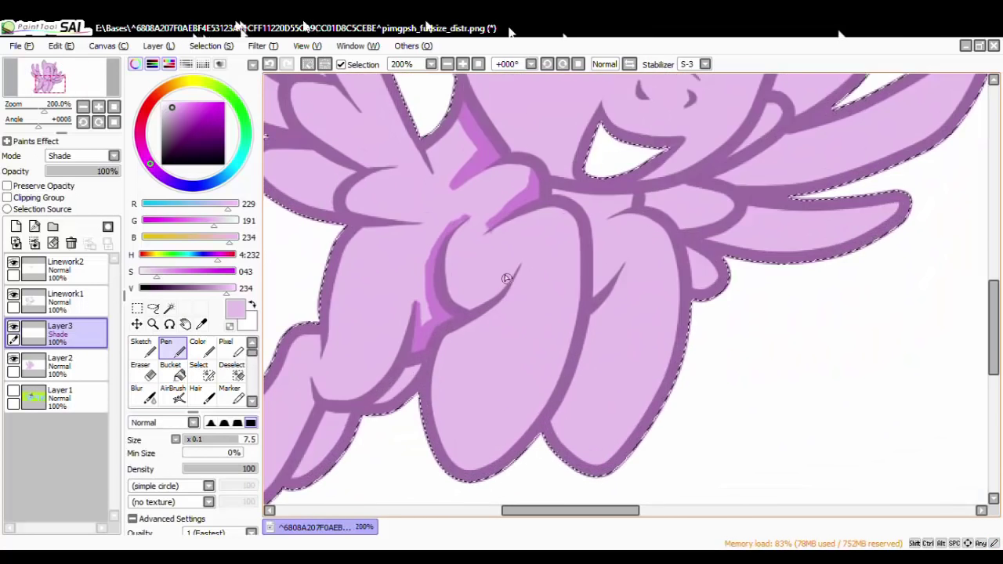
scroll(493, 288, "up", 1)
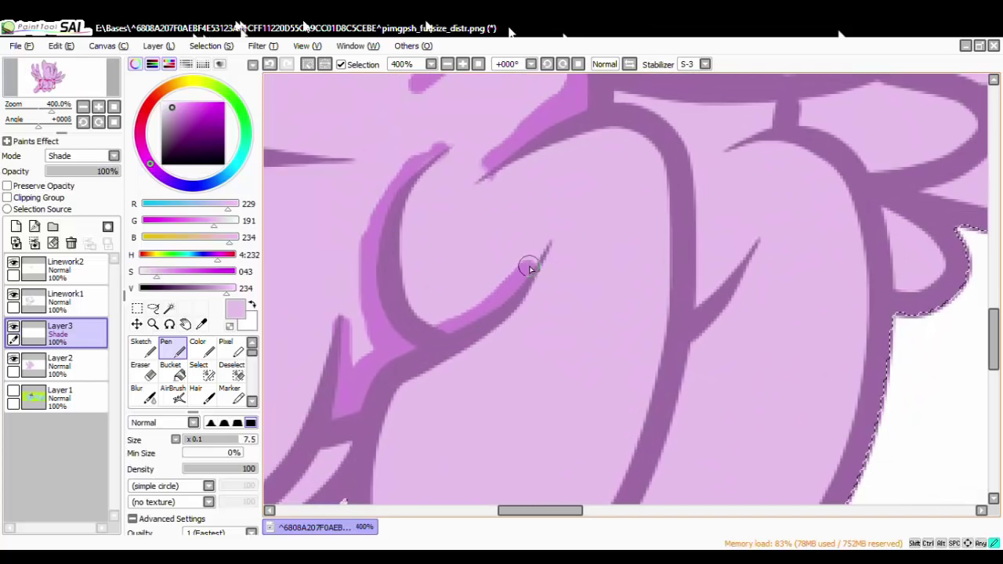
scroll(536, 263, "down", 3)
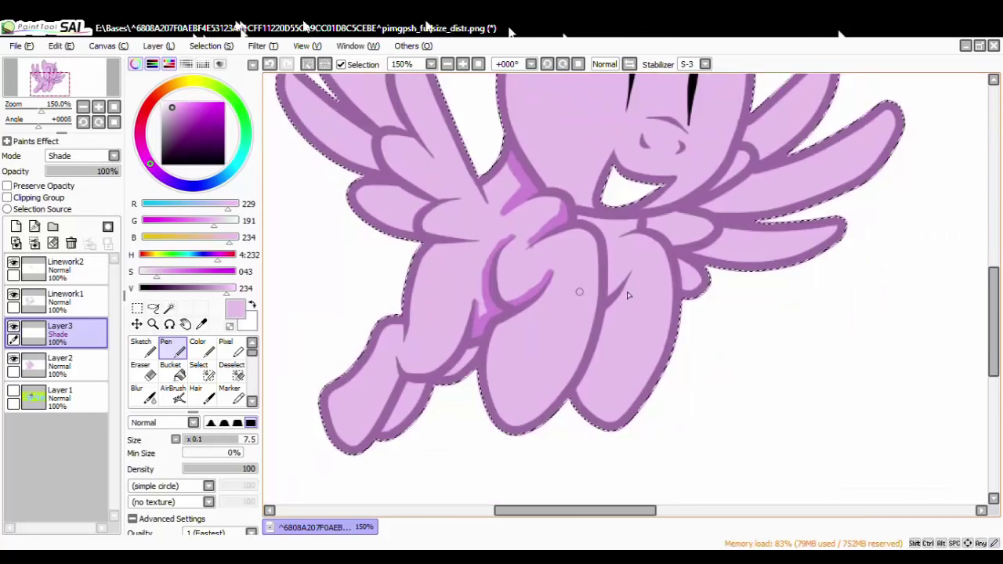
Shade the far front leg along the near leg's edge from the chest down to the hoof, including its crease.
scroll(578, 287, "up", 3)
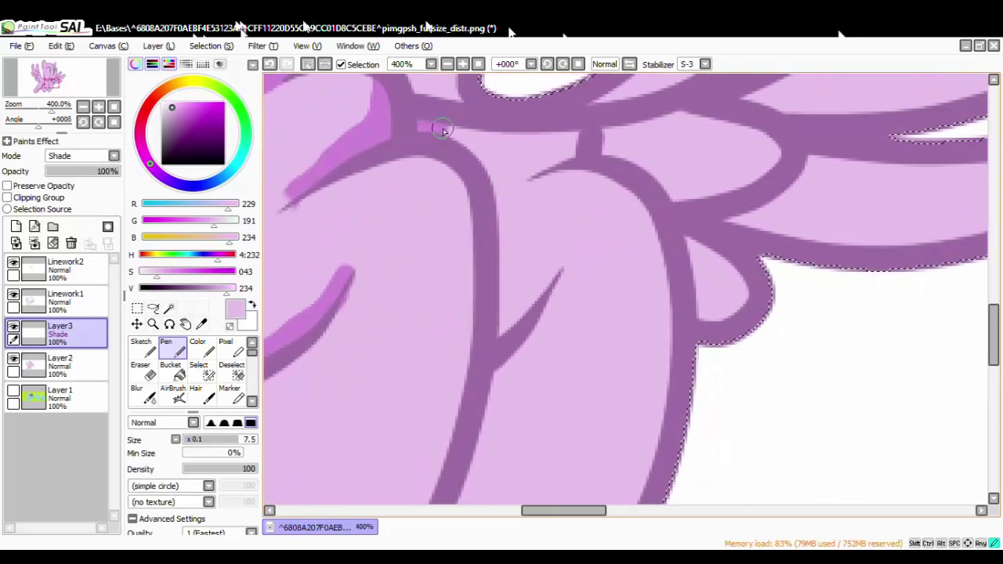
mouse_move(486, 173)
left_mouse_down()
mouse_move(506, 207)
mouse_move(510, 267)
left_mouse_up()
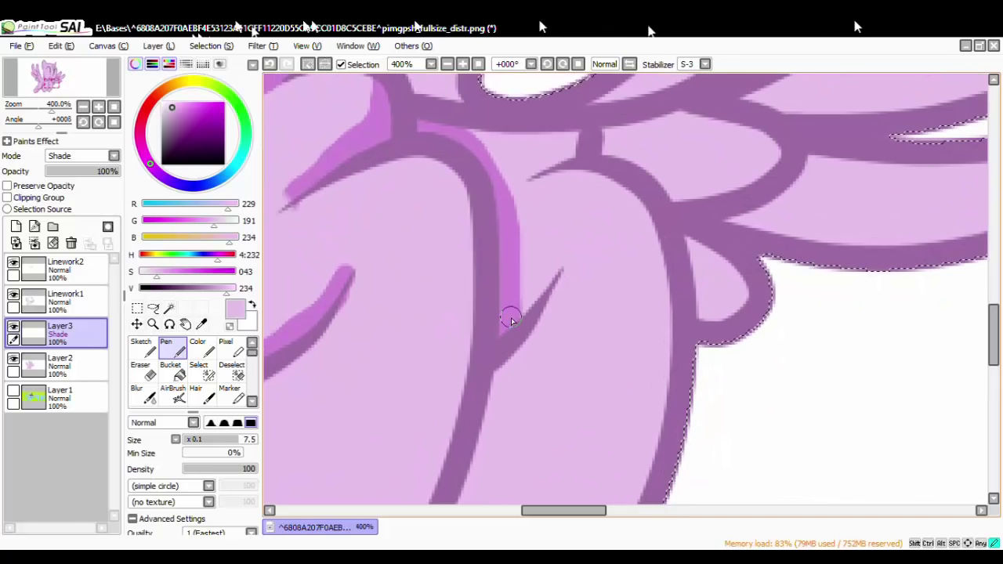
scroll(548, 326, "down", 1)
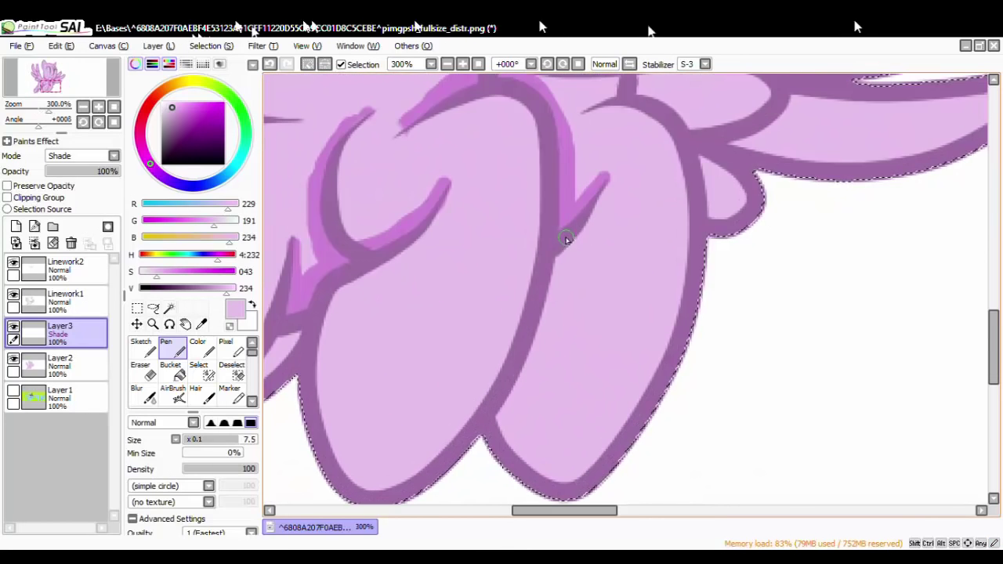
left_click_drag(558, 292, 517, 396)
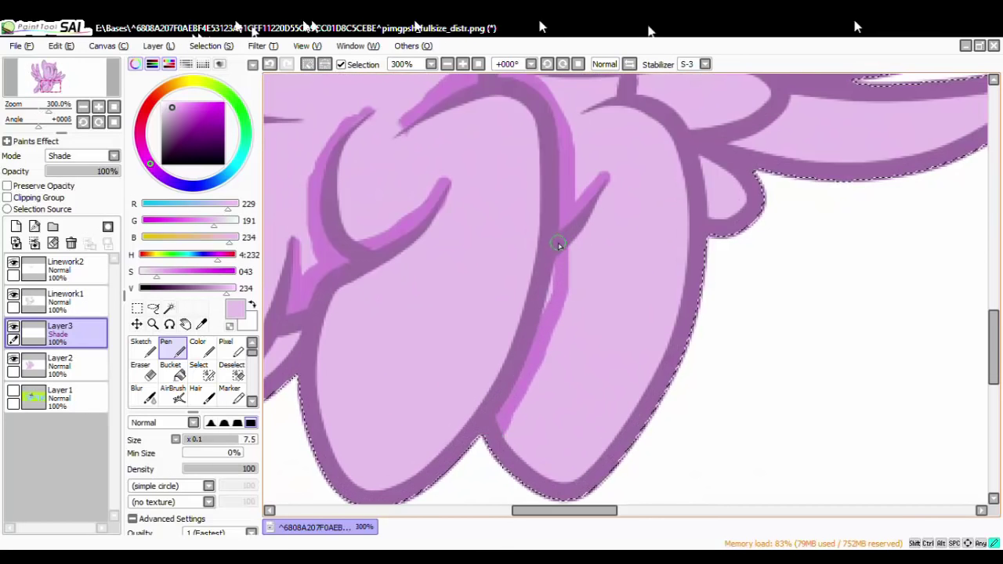
scroll(518, 402, "down", 3)
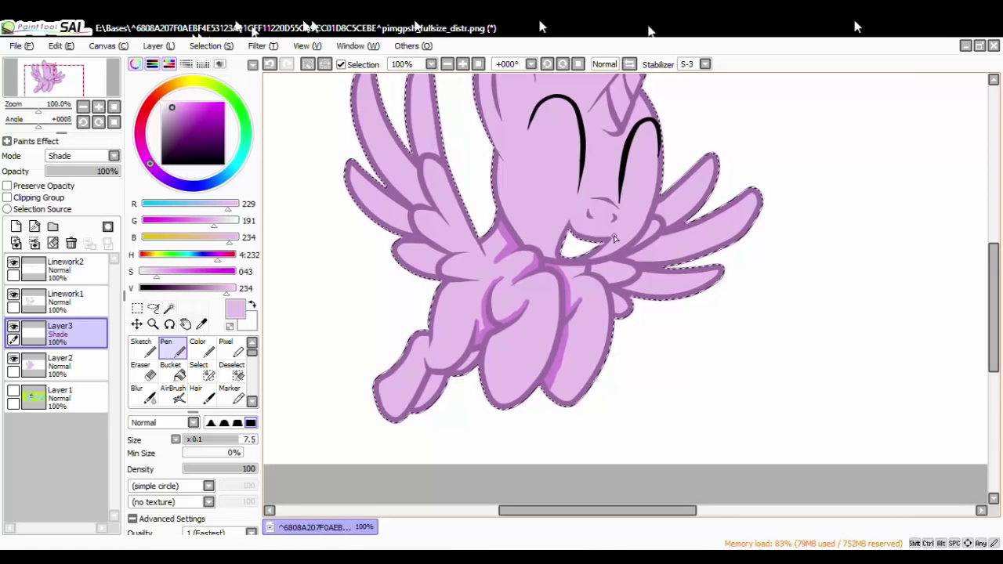
Shade the chest area under the neck above the far front leg, from the near leg to the far wing's base.
scroll(572, 292, "up", 3)
scroll(631, 323, "up", 1)
left_click_drag(437, 267, 459, 249)
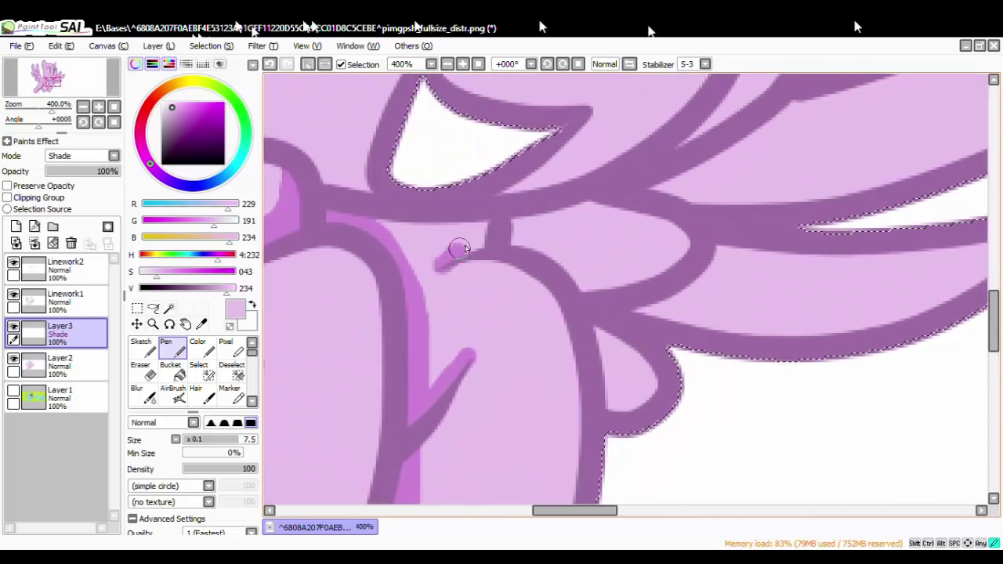
left_click_drag(375, 216, 436, 237)
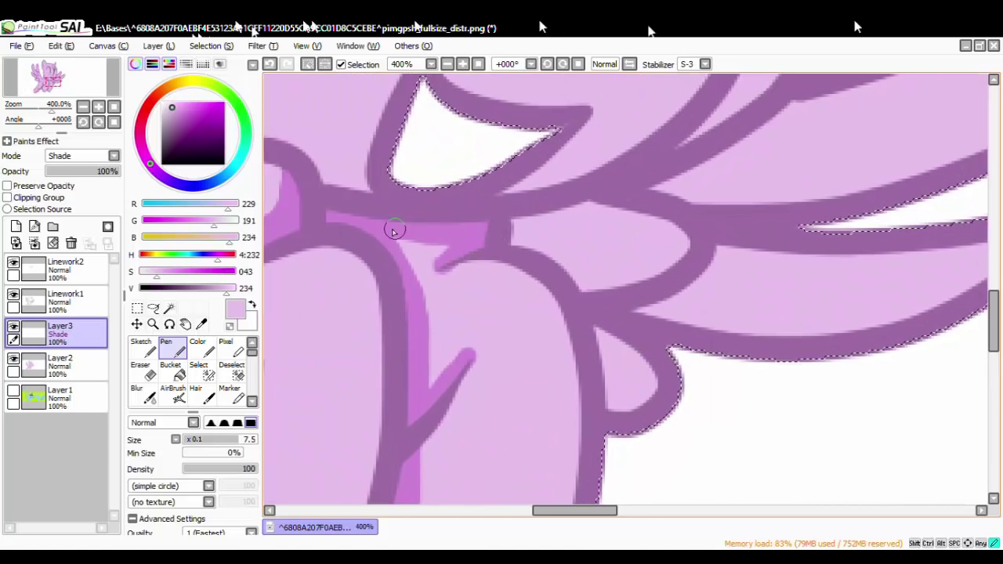
Shade the far wing's small base feathers along the body and the upper edge of its lowest long feather.
scroll(394, 231, "down", 5)
scroll(495, 291, "up", 6)
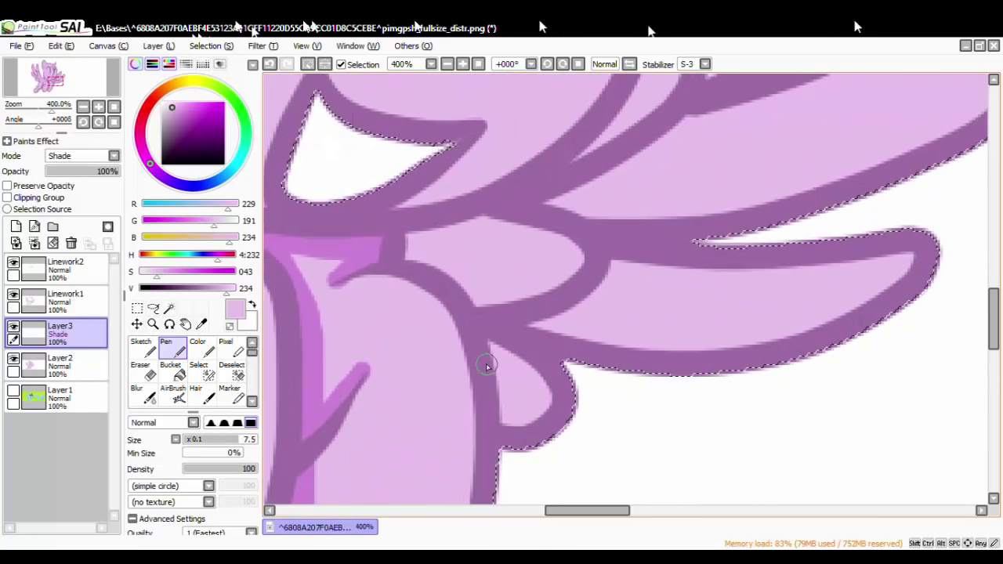
left_click_drag(492, 345, 513, 422)
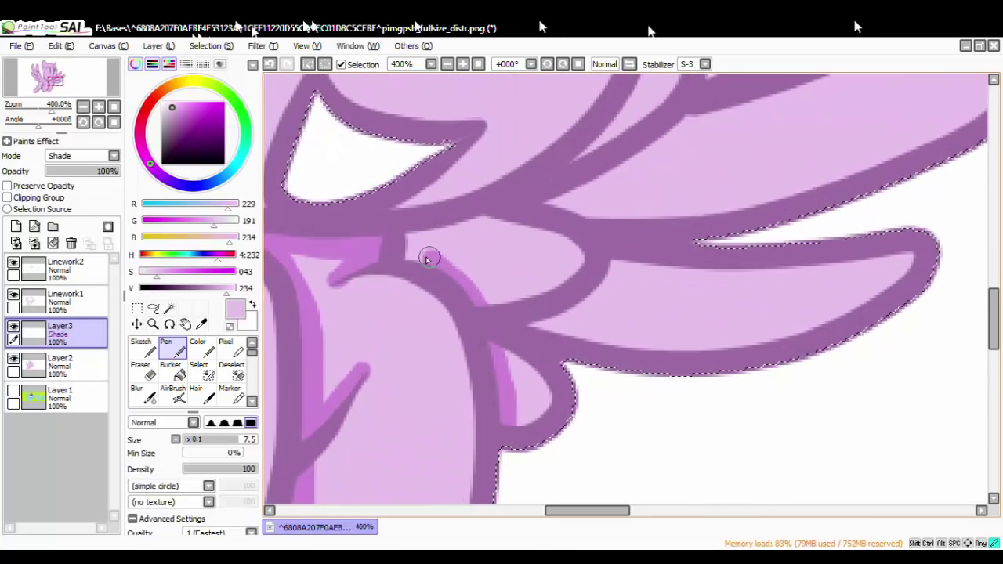
mouse_move(624, 262)
left_mouse_down()
mouse_move(531, 325)
mouse_move(642, 269)
mouse_move(857, 271)
mouse_move(735, 263)
left_mouse_up()
scroll(761, 273, "down", 5)
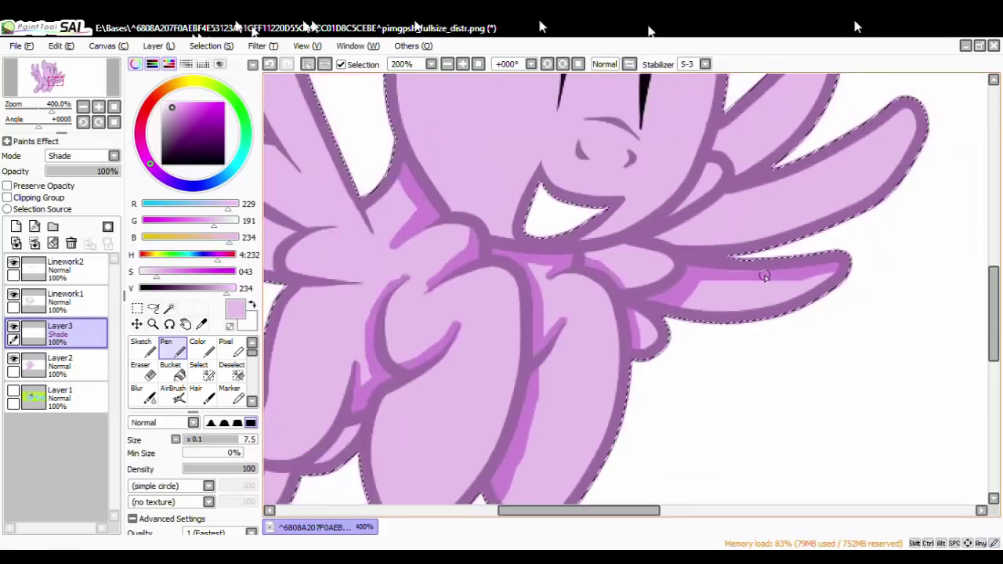
Shade the upper edge of the far wing's middle long feather and smooth the shading with the Eraser at size 20.
scroll(806, 228, "up", 2)
scroll(807, 214, "up", 1)
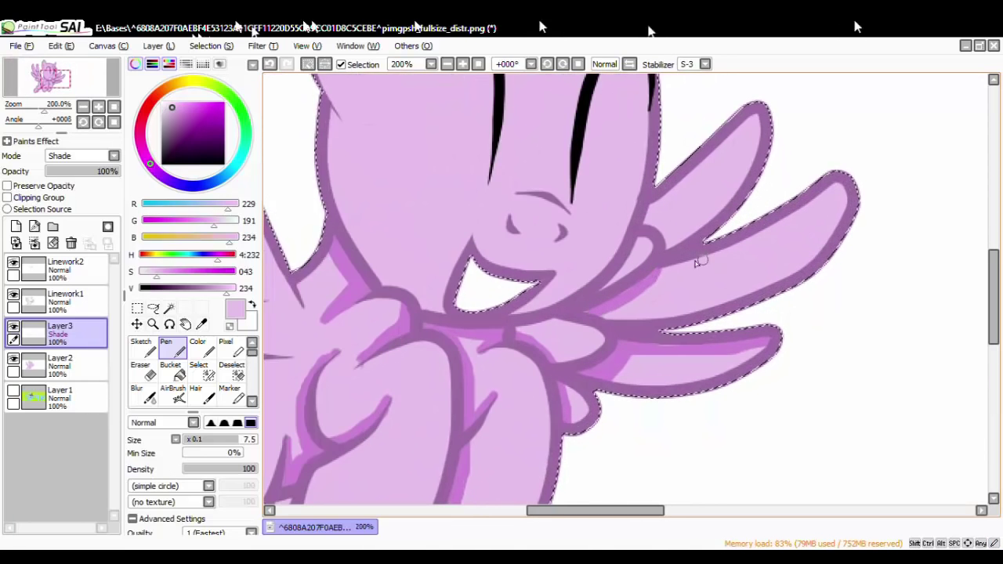
left_click_drag(700, 261, 691, 270)
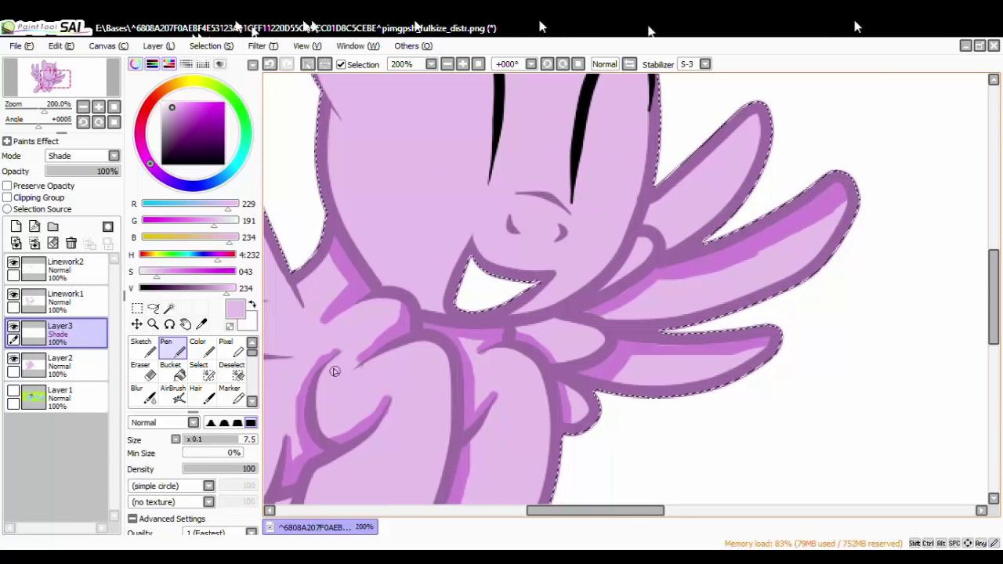
left_click(141, 370)
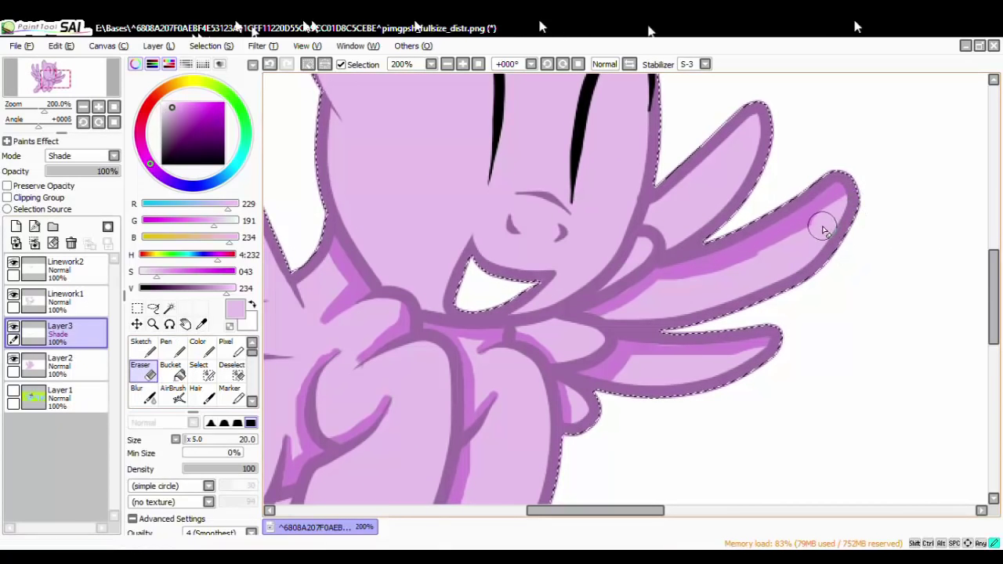
left_click_drag(737, 274, 683, 271)
Shade the far wing's topmost feather with the Pen, erasing the stray stroke on the cheek and trimming the feather shading.
left_click(165, 347)
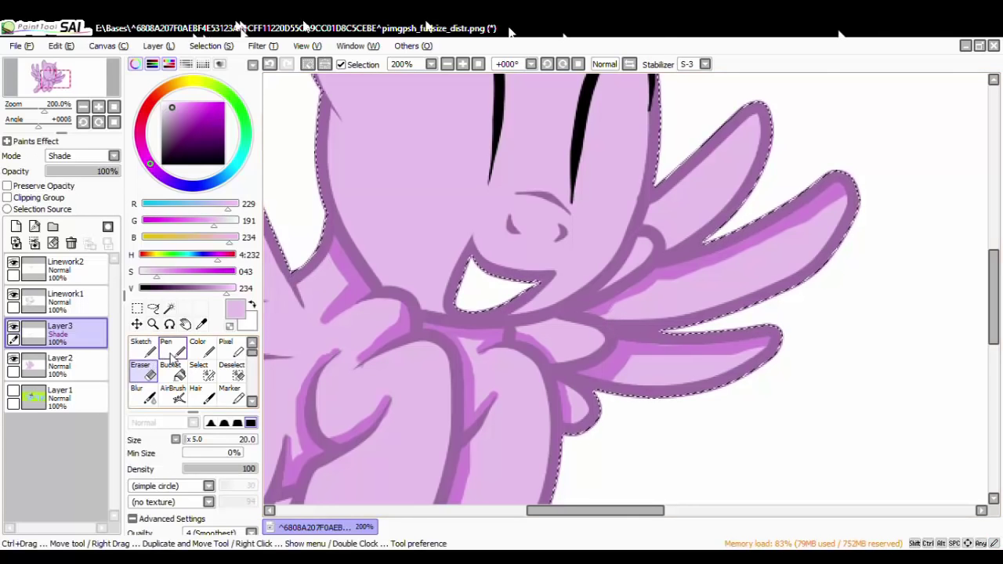
mouse_move(669, 227)
left_mouse_down()
mouse_move(643, 228)
mouse_move(650, 223)
mouse_move(668, 246)
left_mouse_up()
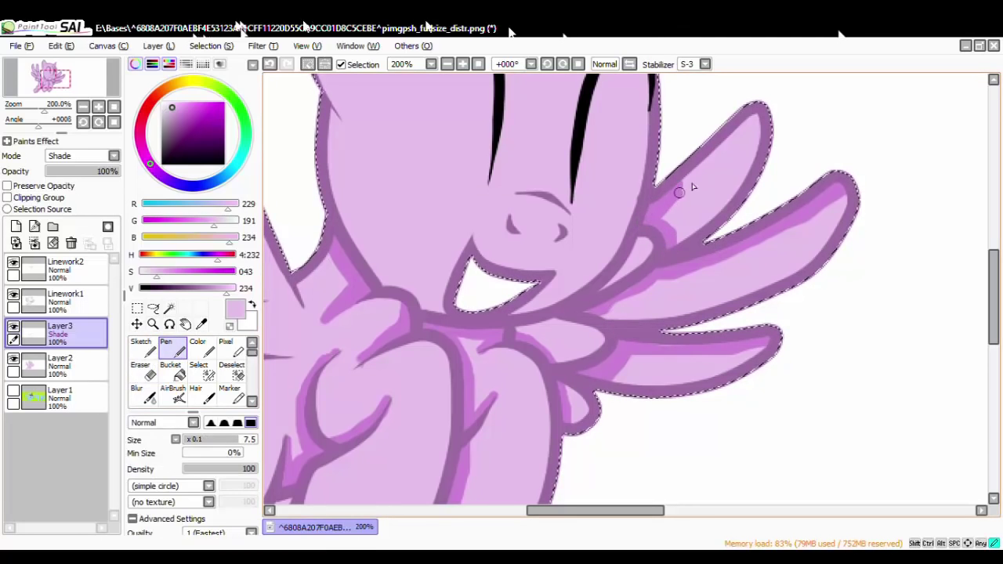
left_click_drag(627, 227, 568, 260)
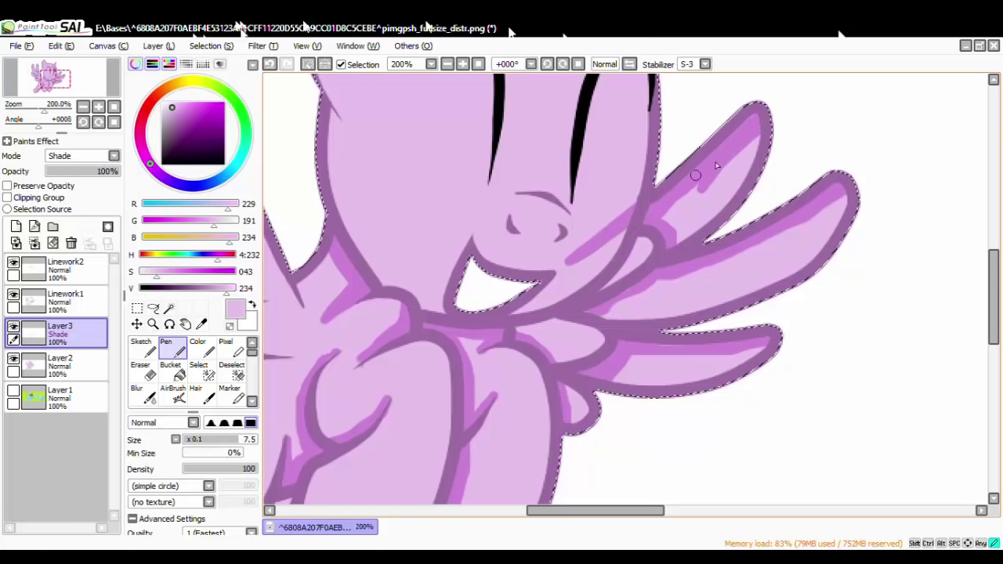
left_click_drag(701, 176, 736, 119)
left_click(141, 370)
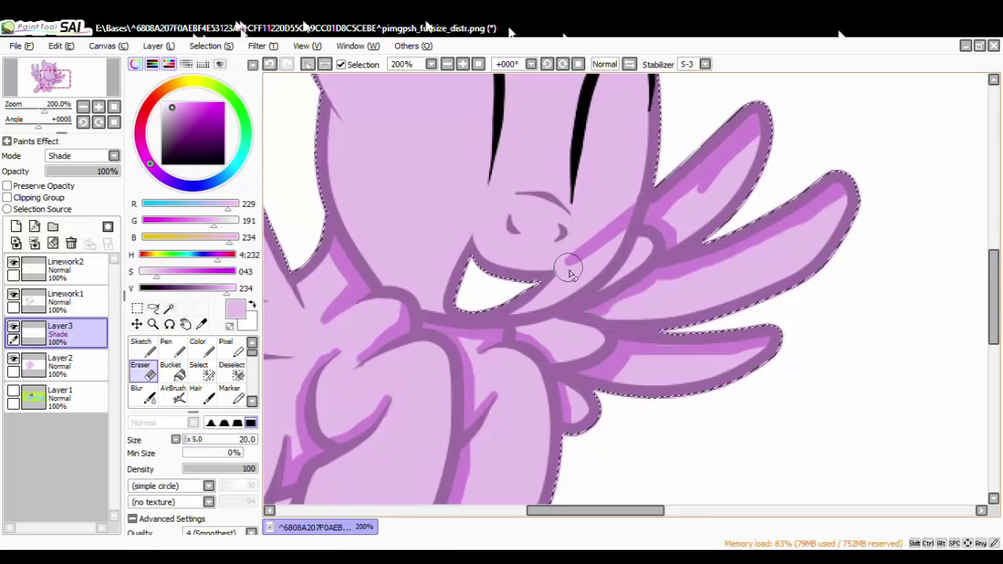
mouse_move(569, 268)
left_mouse_down()
mouse_move(629, 190)
mouse_move(612, 242)
left_mouse_up()
mouse_move(724, 198)
left_mouse_down()
mouse_move(700, 206)
mouse_move(764, 149)
left_mouse_up()
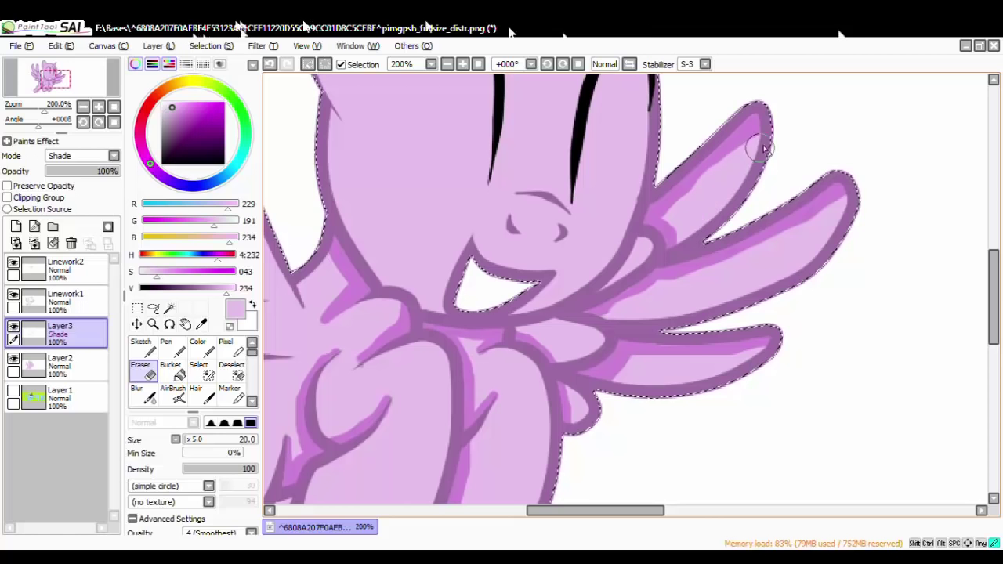
Shade the far wing's small inner feather along the edge of the face with the Pen.
scroll(780, 240, "down", 4)
scroll(716, 280, "up", 6)
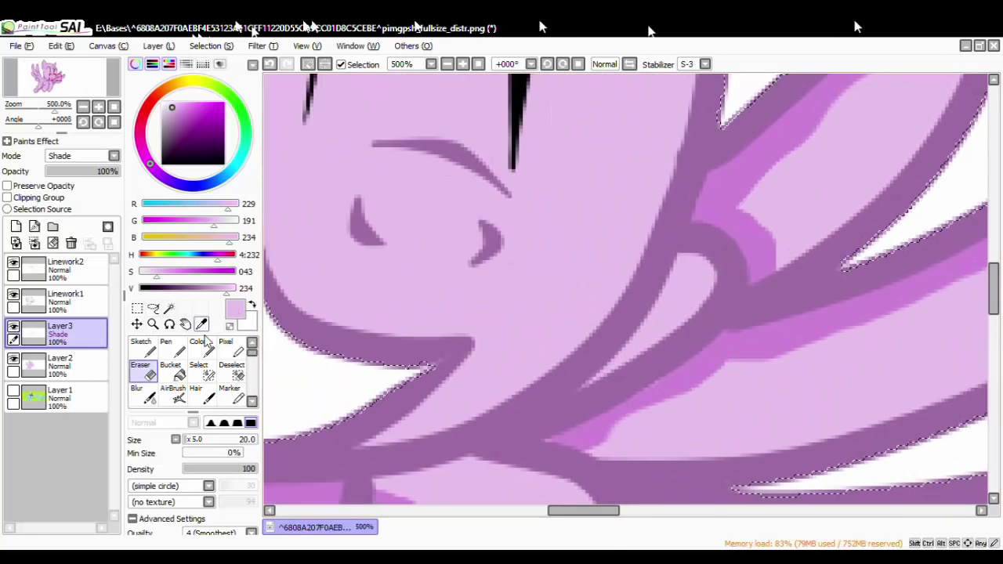
left_click(166, 346)
mouse_move(671, 246)
left_mouse_down()
mouse_move(660, 300)
mouse_move(627, 354)
left_mouse_up()
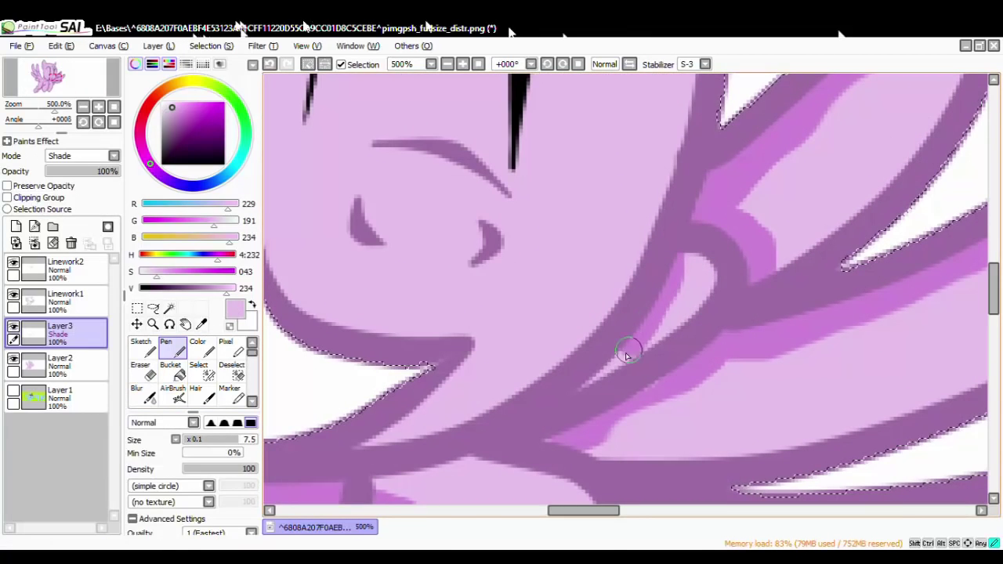
Shade the narrow belly strip beside the near thigh and the far hind leg along the near leg's edge.
scroll(684, 245, "down", 5)
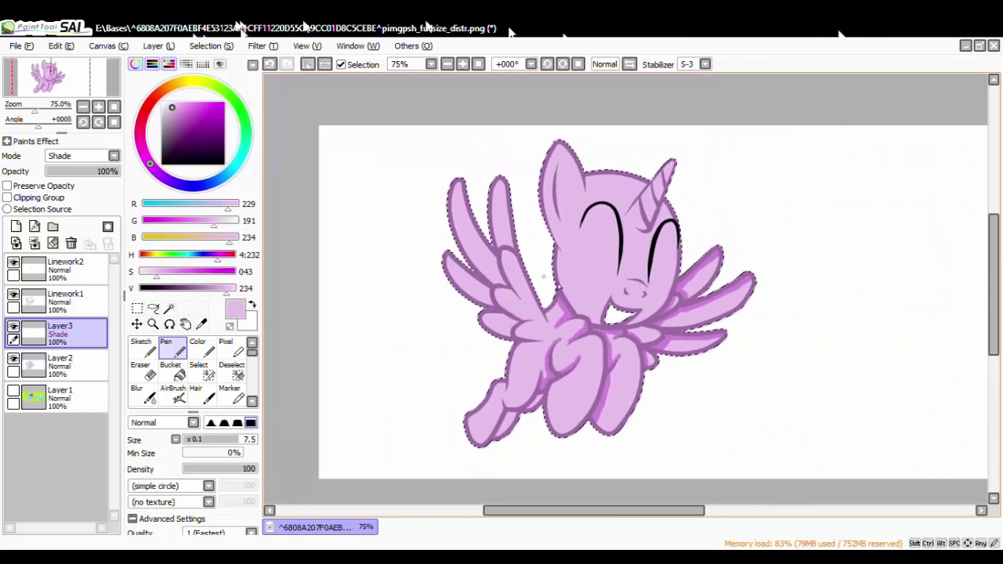
scroll(615, 348, "up", 1)
scroll(615, 348, "up", 3)
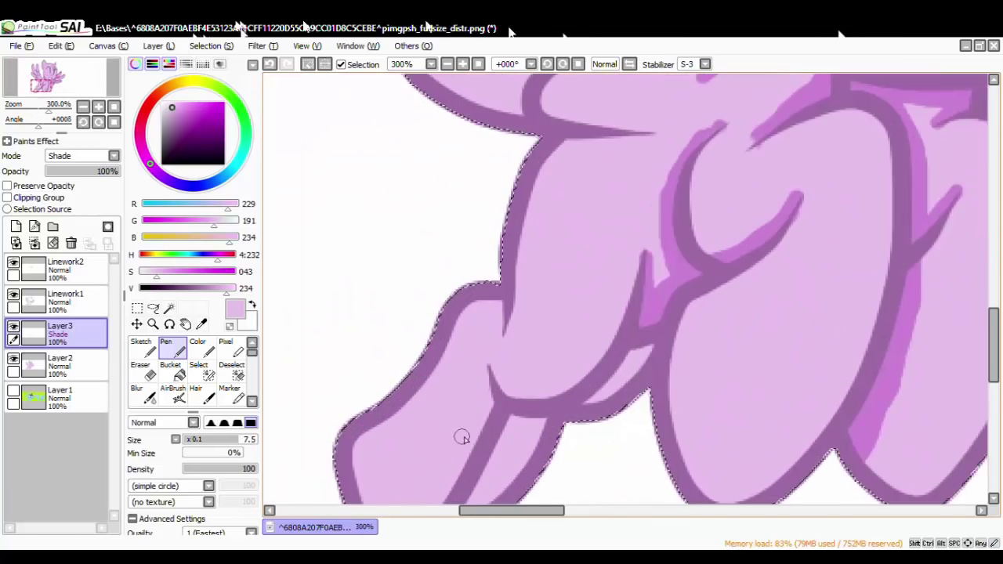
scroll(594, 421, "up", 2)
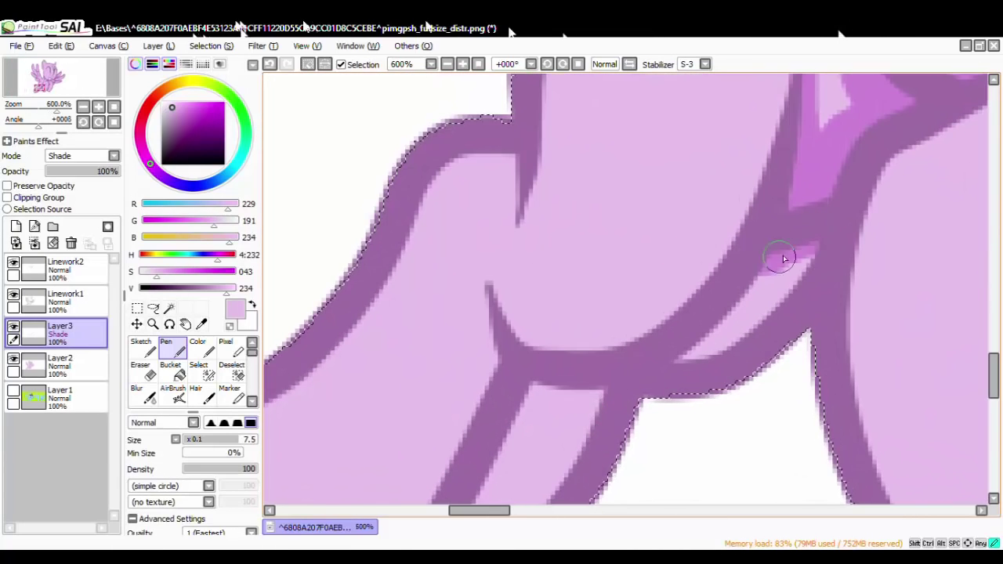
left_click_drag(764, 276, 652, 351)
scroll(655, 365, "down", 4)
scroll(674, 353, "up", 3)
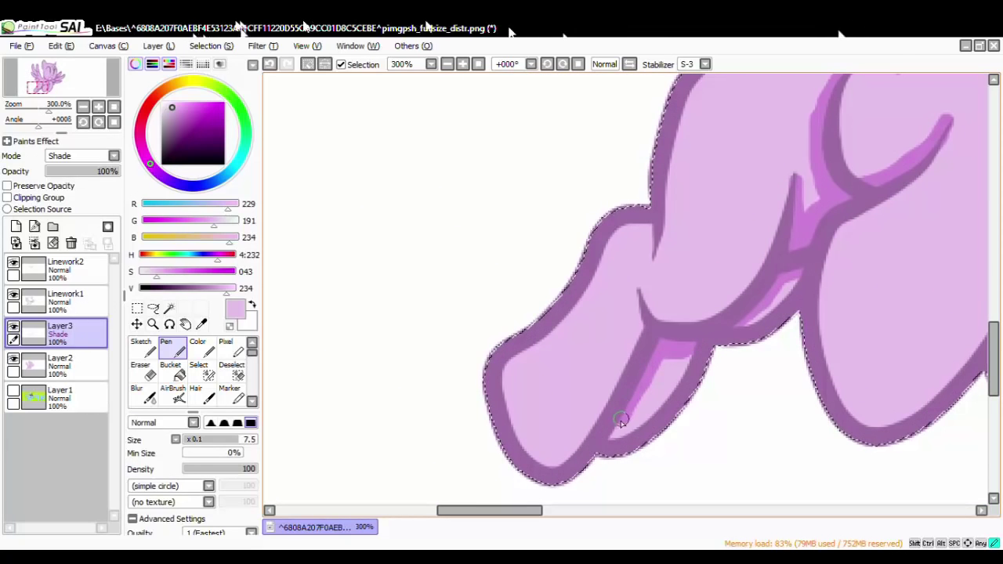
Shade the upper part of the near hind leg's lower section where it meets the thigh.
scroll(583, 353, "down", 2)
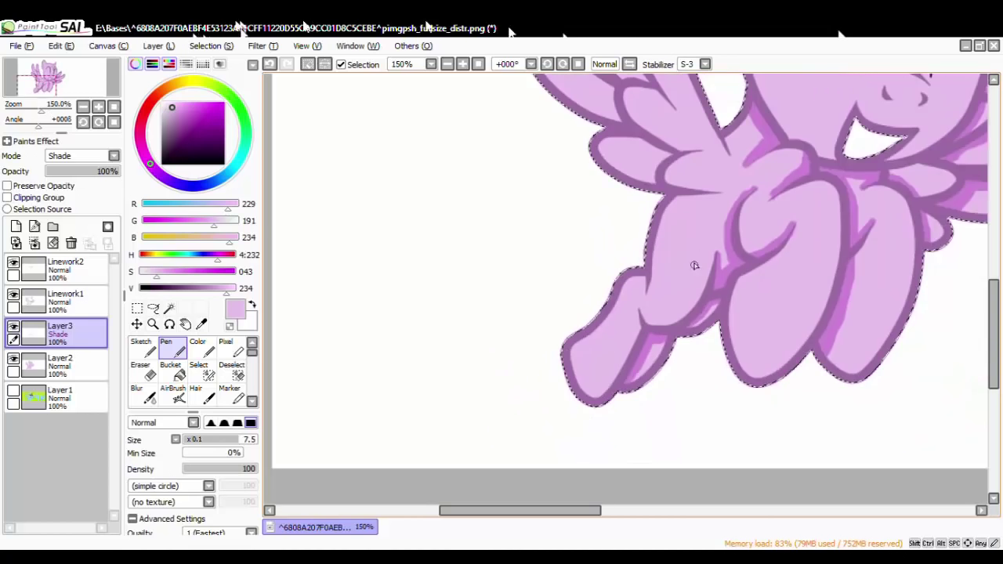
scroll(678, 253, "up", 3)
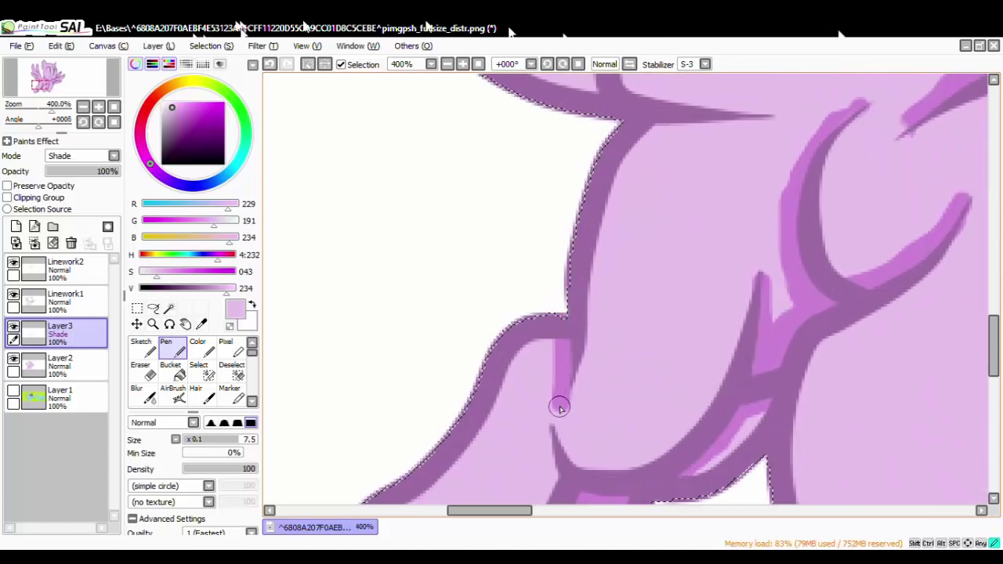
scroll(541, 349, "down", 2)
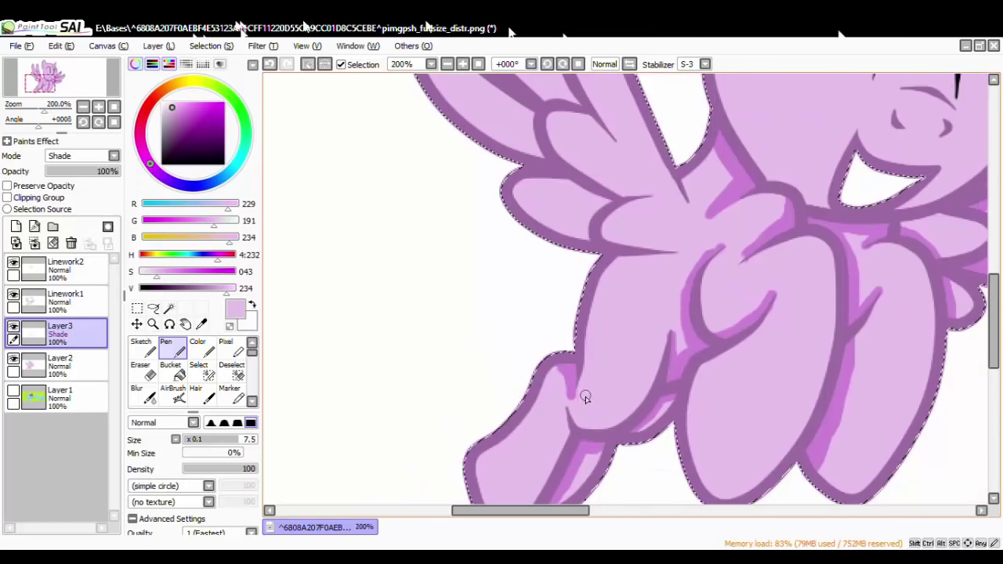
scroll(582, 399, "up", 2)
scroll(559, 432, "down", 2)
Shade the near hind leg beside its lower crease and inner edge, undoing a stroke and redrawing it.
scroll(565, 311, "up", 2)
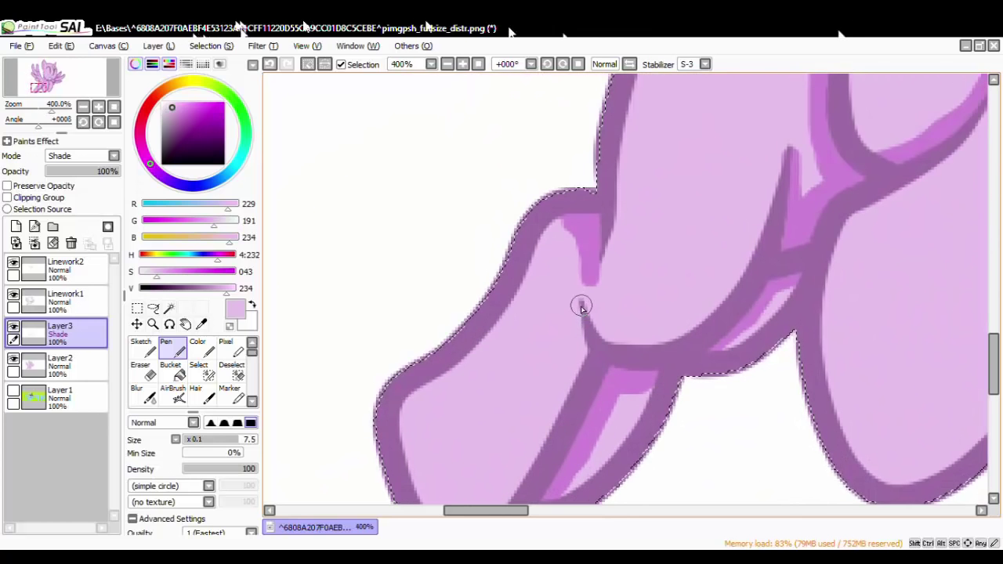
left_click_drag(567, 393, 564, 348)
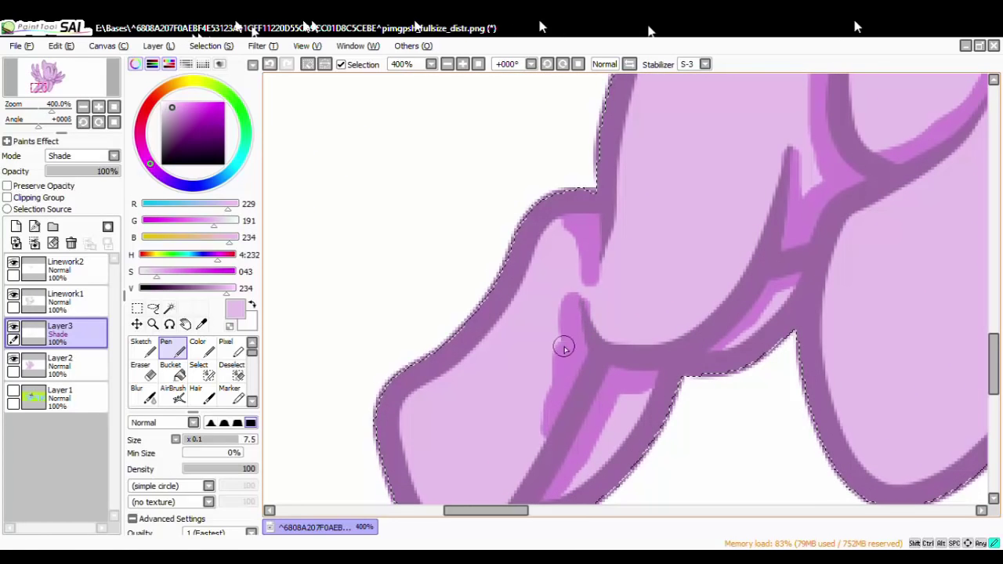
scroll(570, 403, "down", 2)
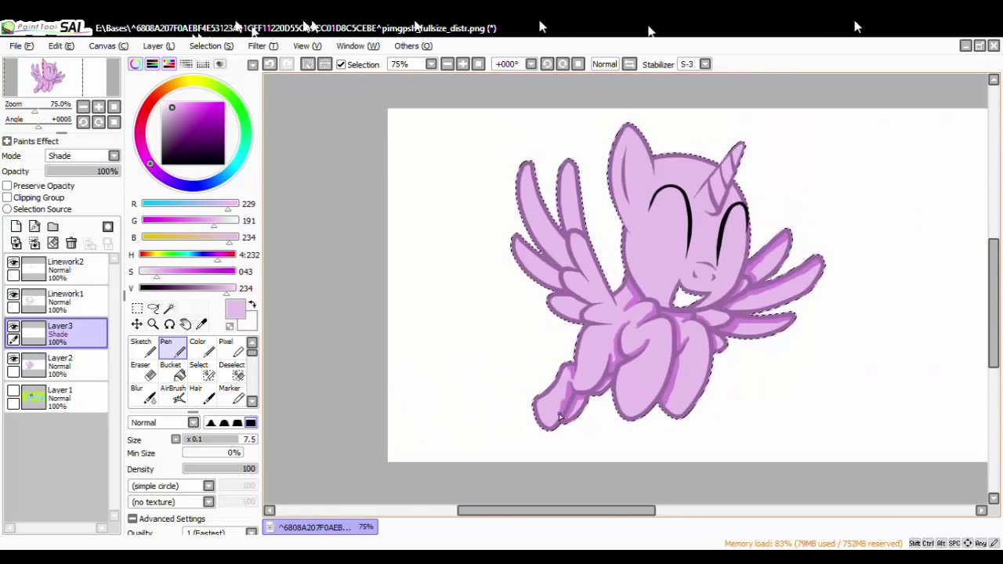
scroll(597, 360, "up", 2)
key("ctrl+z")
mouse_move(624, 235)
left_mouse_down()
mouse_move(616, 276)
mouse_move(633, 315)
left_mouse_up()
Shade the near front leg below its bend crease and down along its back edge.
scroll(617, 312, "down", 3)
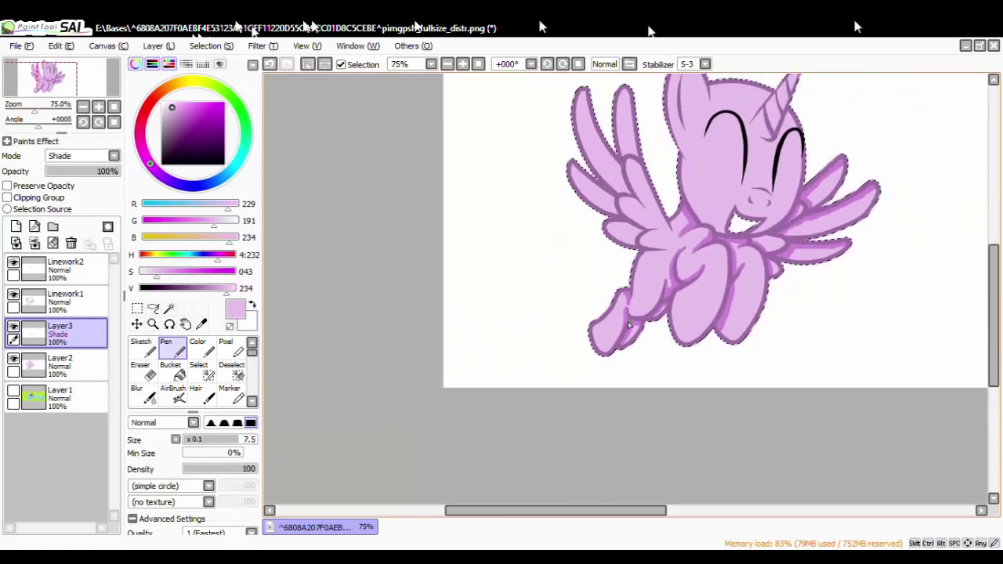
scroll(607, 295, "up", 3)
left_click_drag(668, 249, 642, 281)
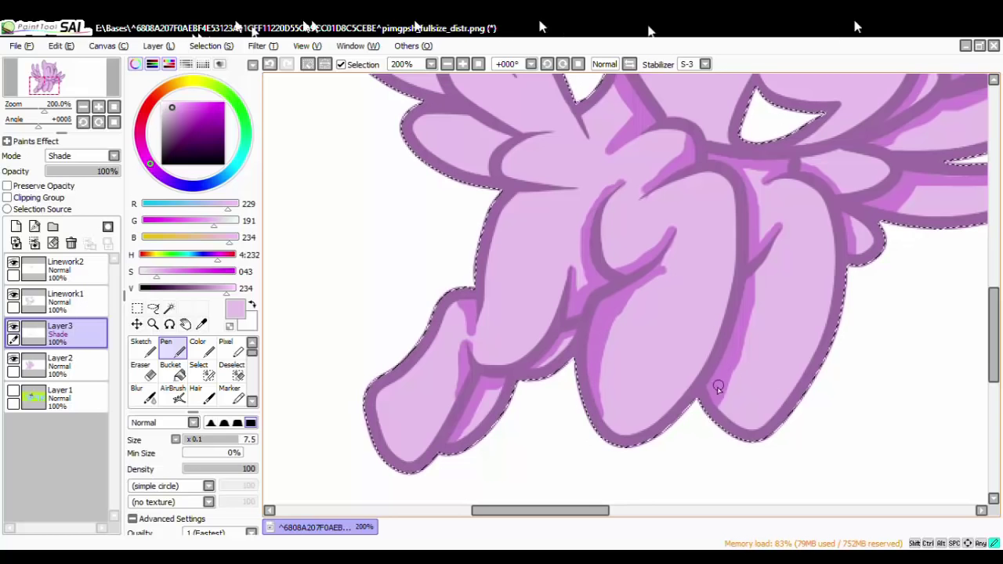
Shade the near hind leg's outer edge in a broad curved band down to the tip of the hoof.
scroll(763, 442, "down", 4)
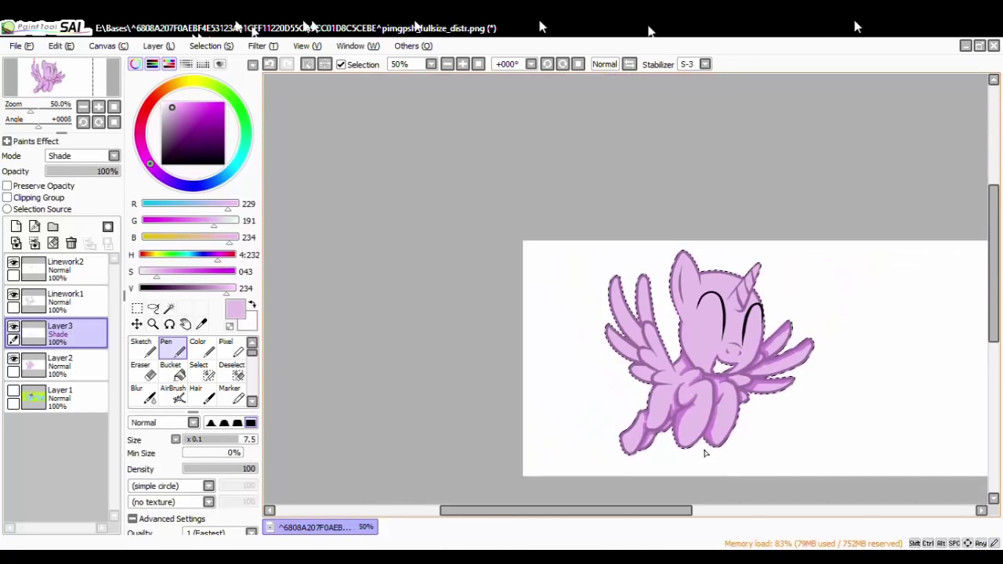
scroll(705, 447, "up", 7)
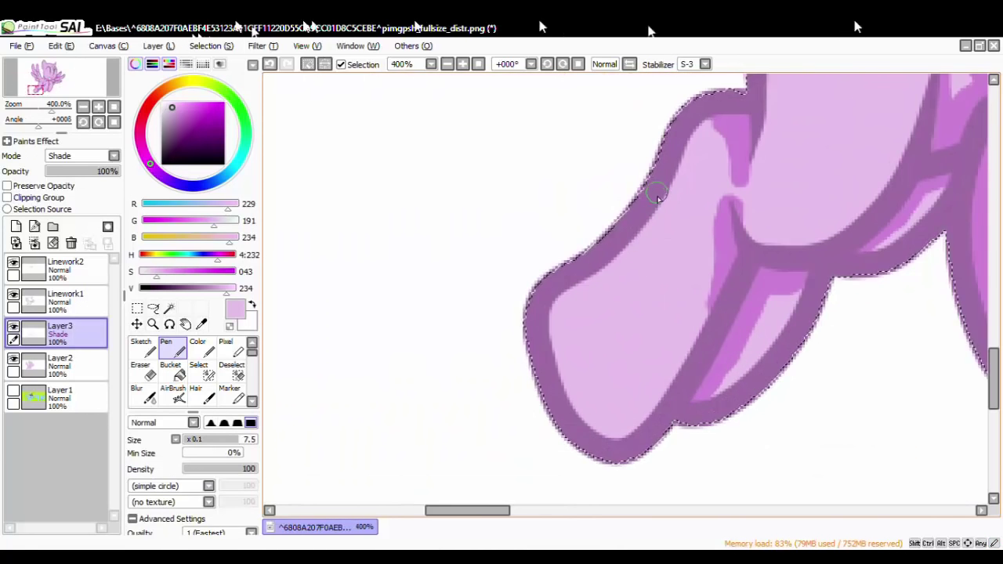
mouse_move(662, 186)
left_mouse_down()
mouse_move(556, 334)
mouse_move(589, 426)
left_mouse_up()
mouse_move(570, 387)
left_mouse_down()
mouse_move(574, 317)
mouse_move(634, 241)
left_mouse_up()
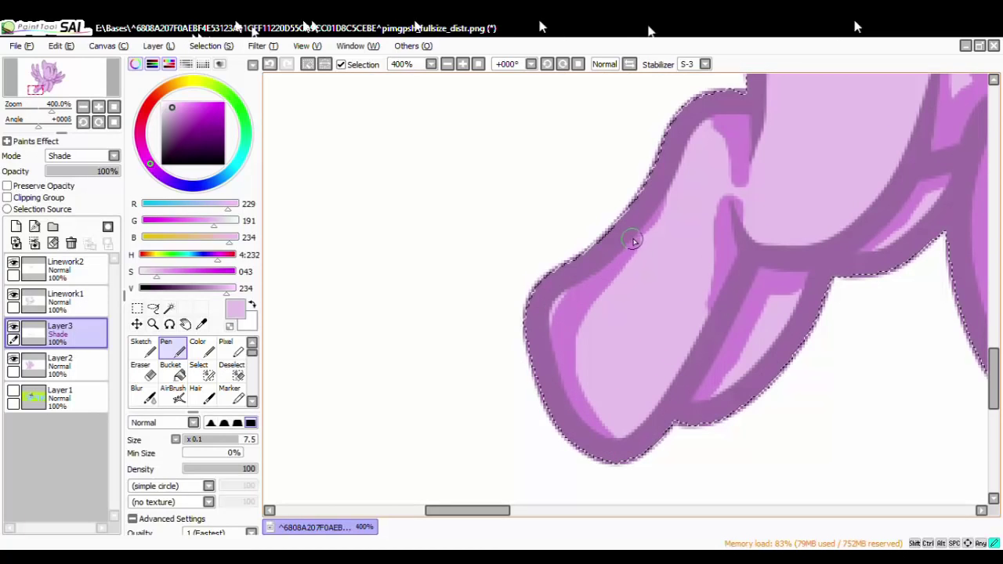
mouse_move(580, 381)
left_mouse_down()
mouse_move(579, 319)
mouse_move(622, 241)
left_mouse_up()
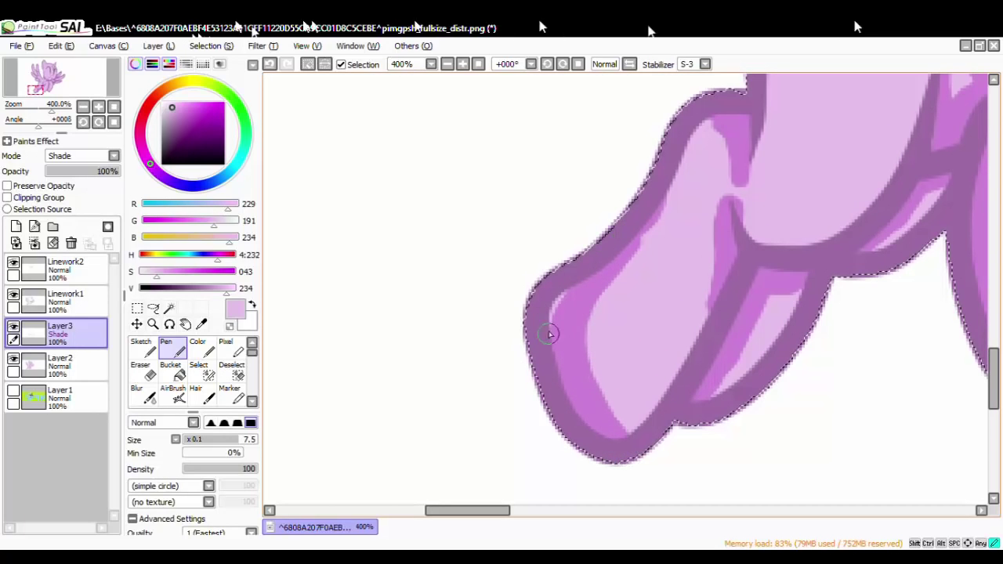
mouse_move(549, 334)
left_mouse_down()
mouse_move(555, 301)
mouse_move(635, 250)
left_mouse_up()
mouse_move(659, 213)
left_mouse_down()
mouse_move(587, 339)
mouse_move(611, 430)
left_mouse_up()
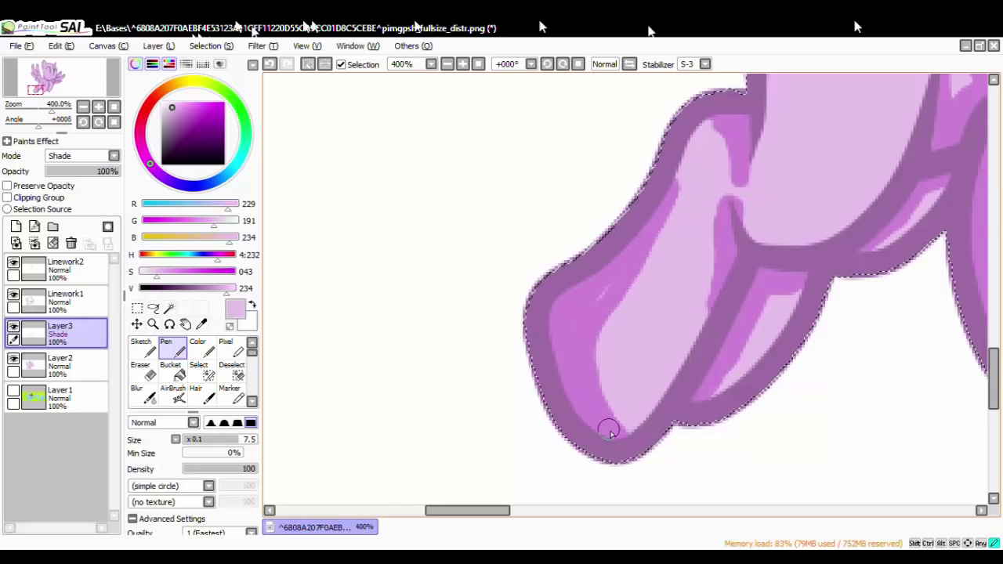
Shade the two tallest feathers of the wing on the ear side, along their outer edges and across their bases.
scroll(603, 291, "down", 6)
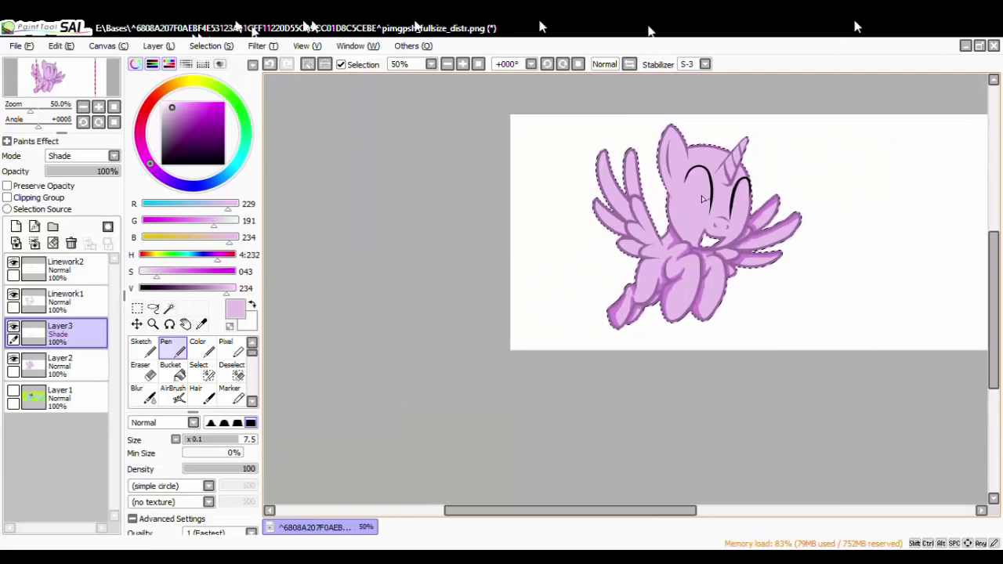
scroll(698, 202, "up", 3)
scroll(478, 239, "down", 2)
scroll(488, 152, "up", 3)
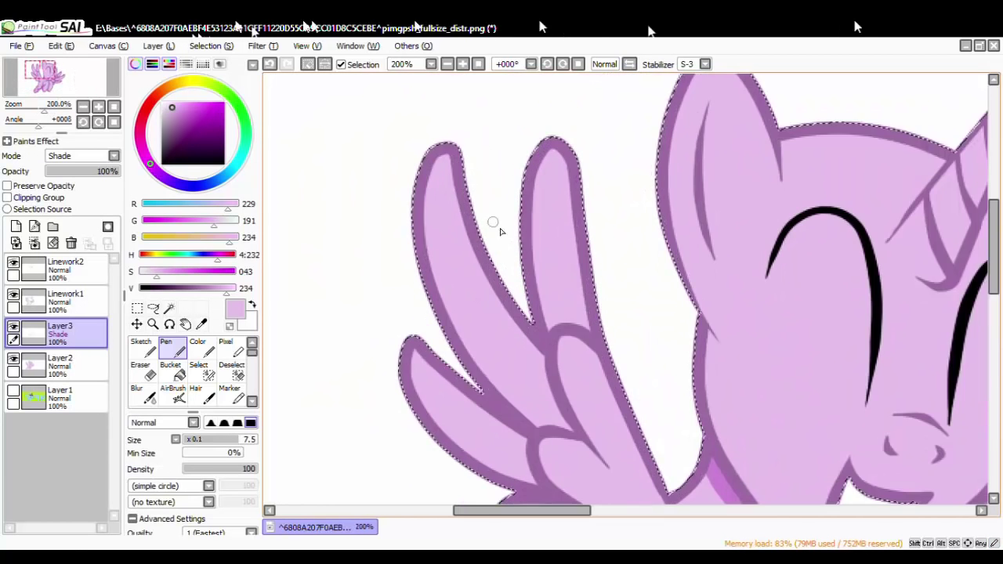
left_click_drag(589, 323, 549, 325)
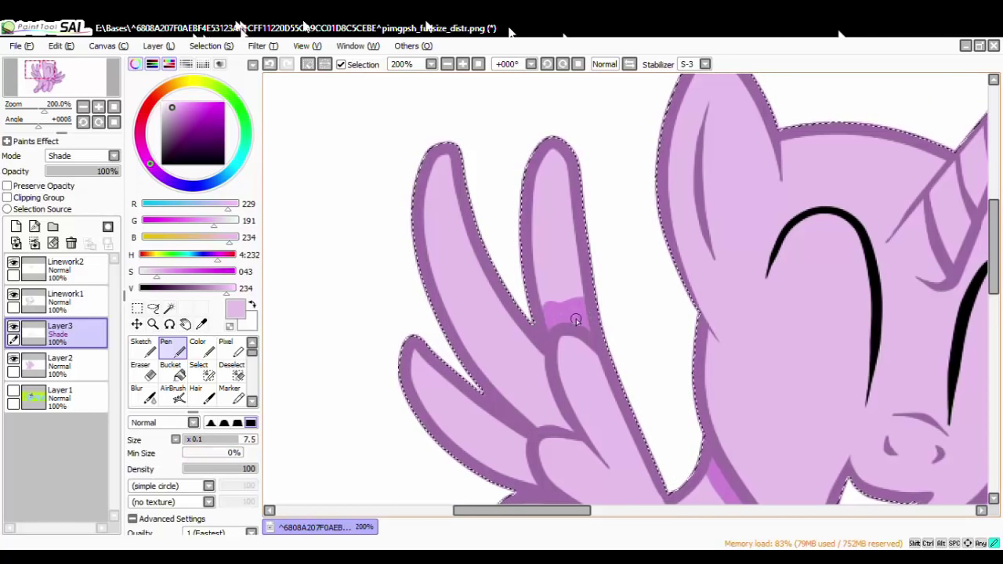
mouse_move(576, 320)
left_mouse_down()
mouse_move(551, 312)
mouse_move(544, 286)
mouse_move(546, 164)
left_mouse_up()
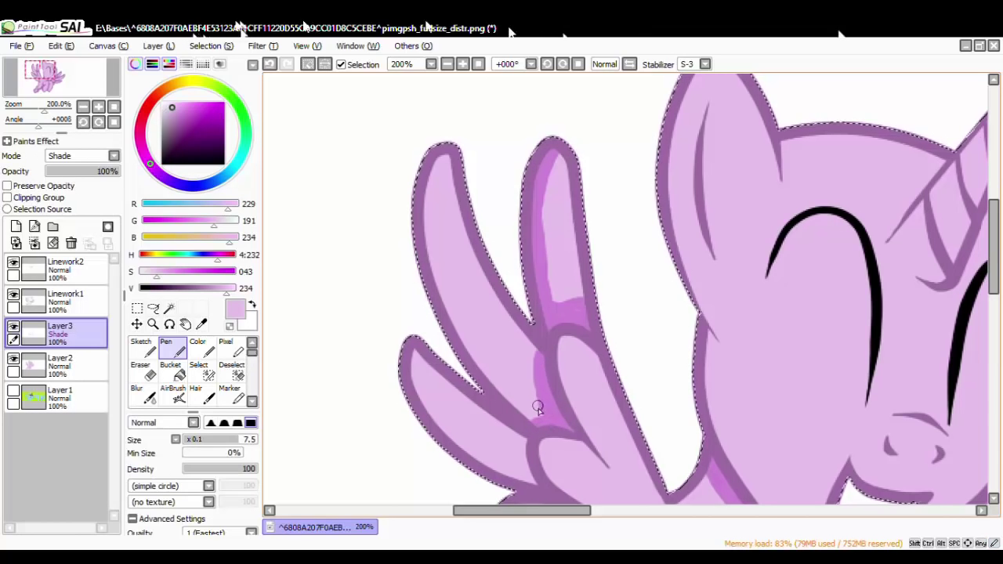
left_click_drag(434, 250, 450, 154)
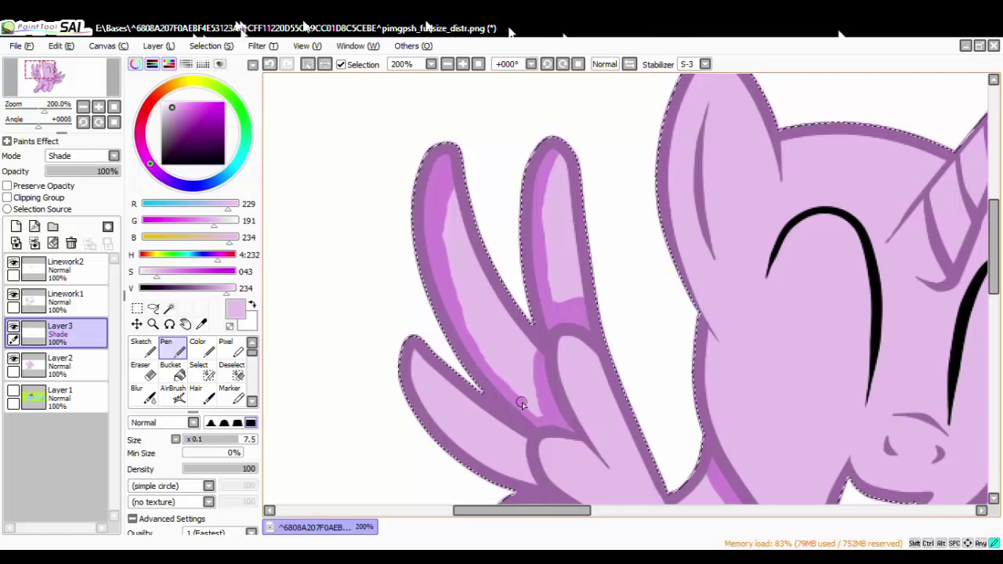
left_click_drag(522, 401, 549, 421)
Shade the third long feather of the ear-side wing at its base and along its lower edge to the tip.
scroll(549, 423, "down", 4)
scroll(551, 434, "up", 5)
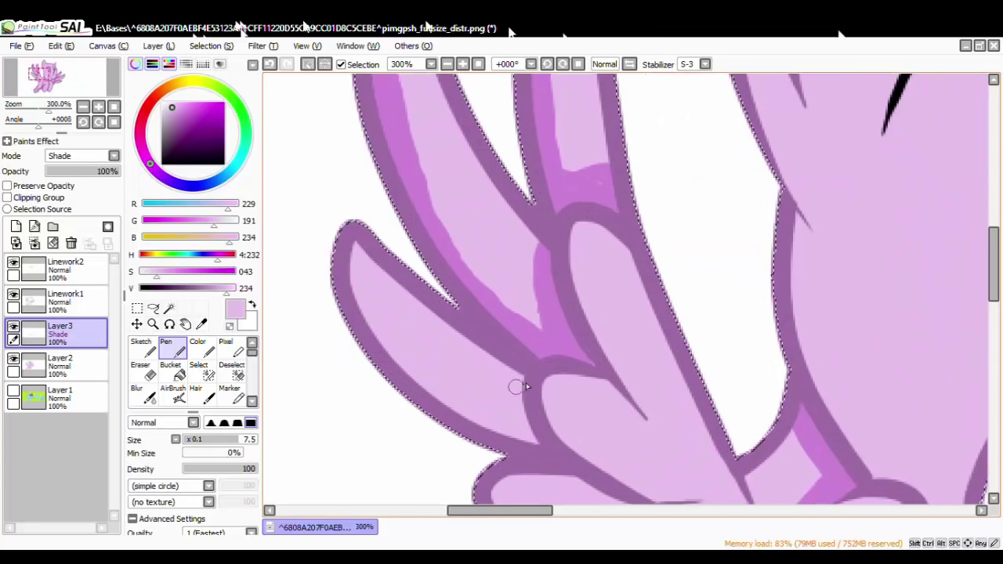
left_click_drag(515, 386, 517, 400)
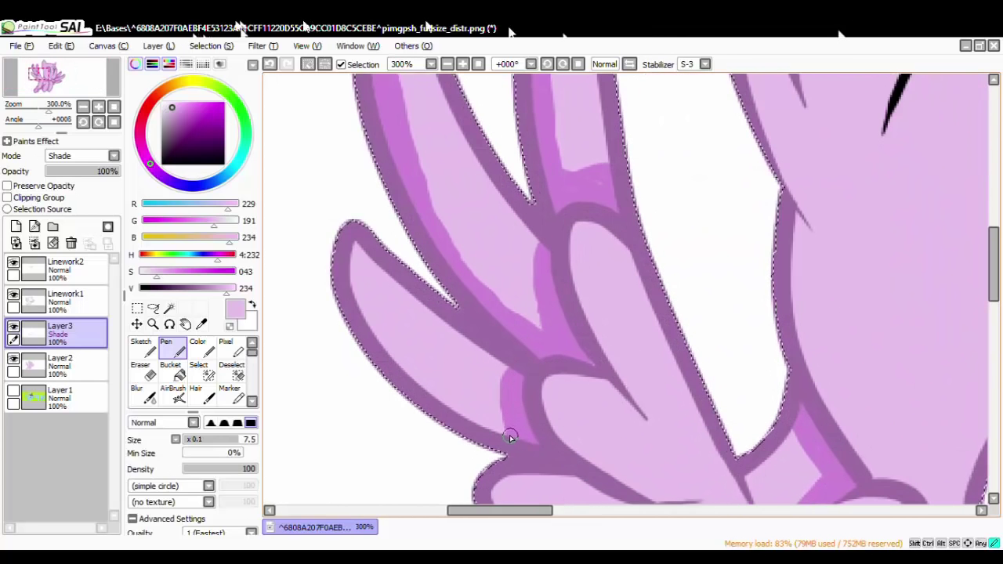
mouse_move(440, 390)
left_mouse_down()
mouse_move(382, 317)
mouse_move(356, 239)
left_mouse_up()
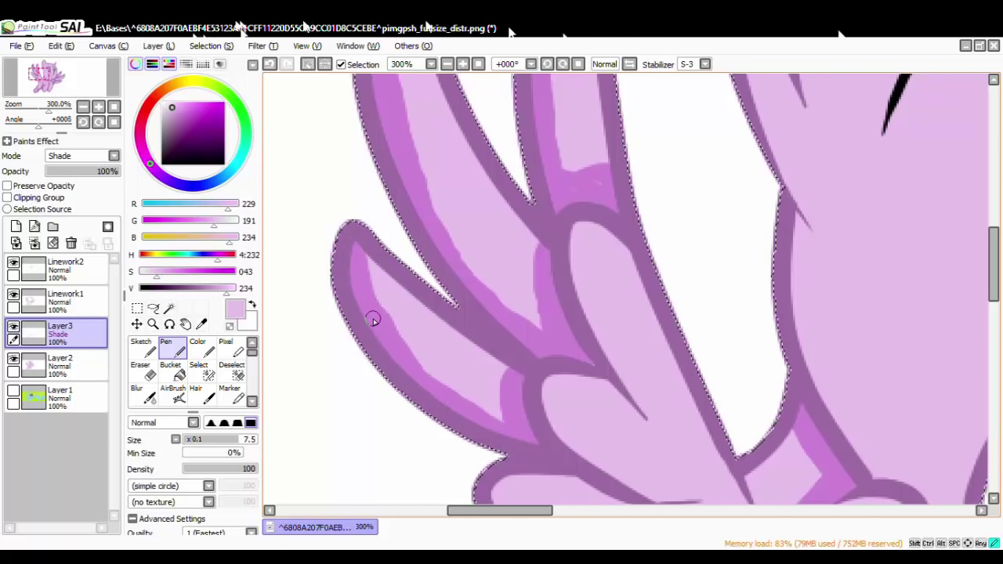
Shade the ear-side wing's short lowest outer feather around its upper inner edge, base and lower edge.
scroll(448, 399, "down", 4)
scroll(525, 408, "up", 5)
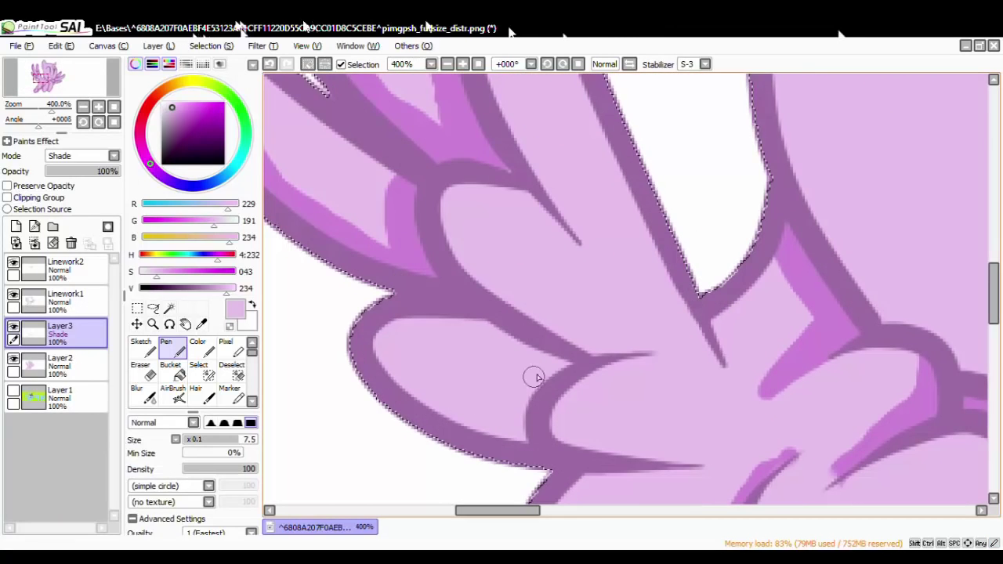
mouse_move(496, 321)
left_mouse_down()
mouse_move(539, 358)
mouse_move(509, 421)
mouse_move(418, 385)
mouse_move(379, 353)
mouse_move(416, 396)
left_mouse_up()
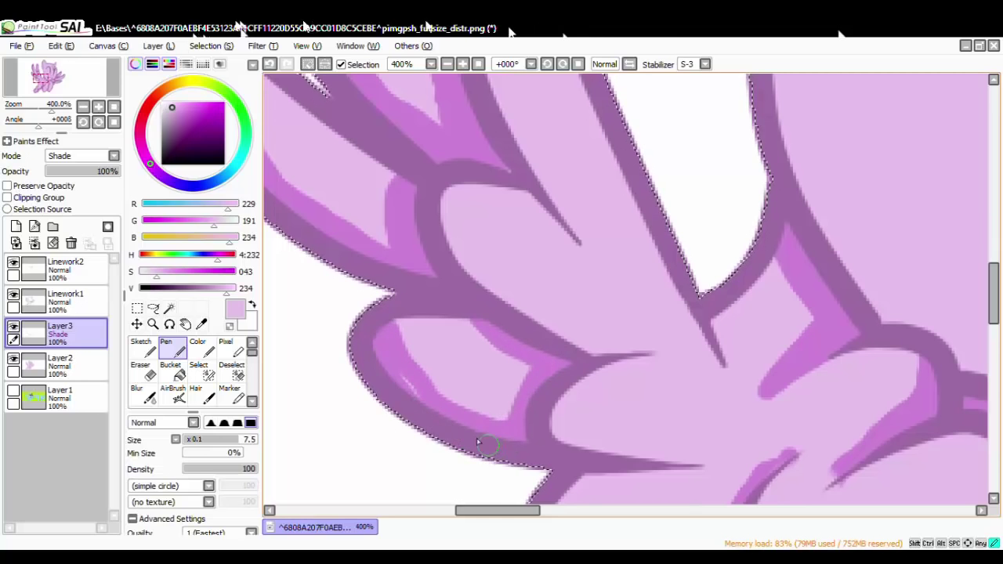
scroll(512, 468, "down", 4)
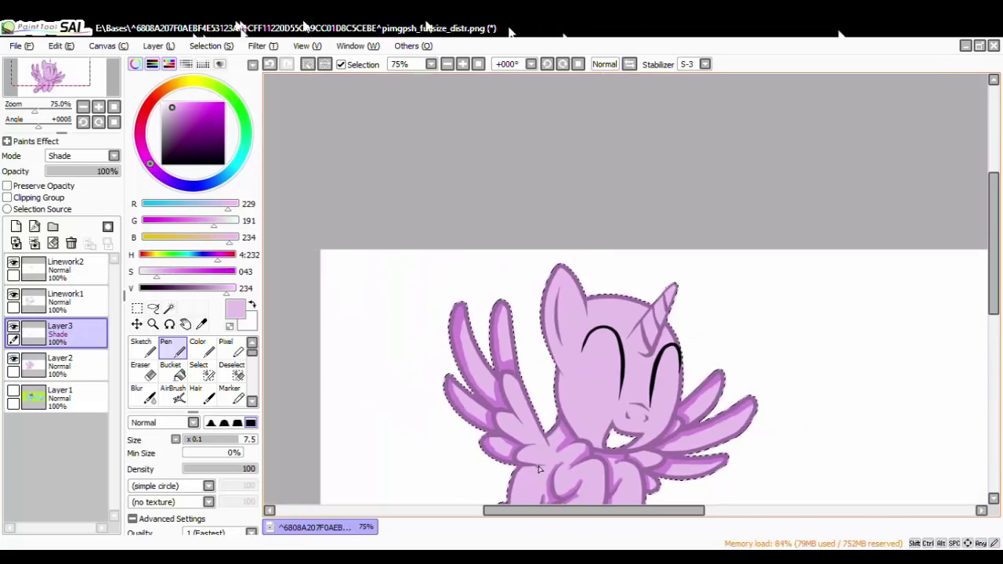
Shade the uppermost inner feather of the ear-side wing around its rounded tip and down along its crease.
scroll(513, 439, "up", 3)
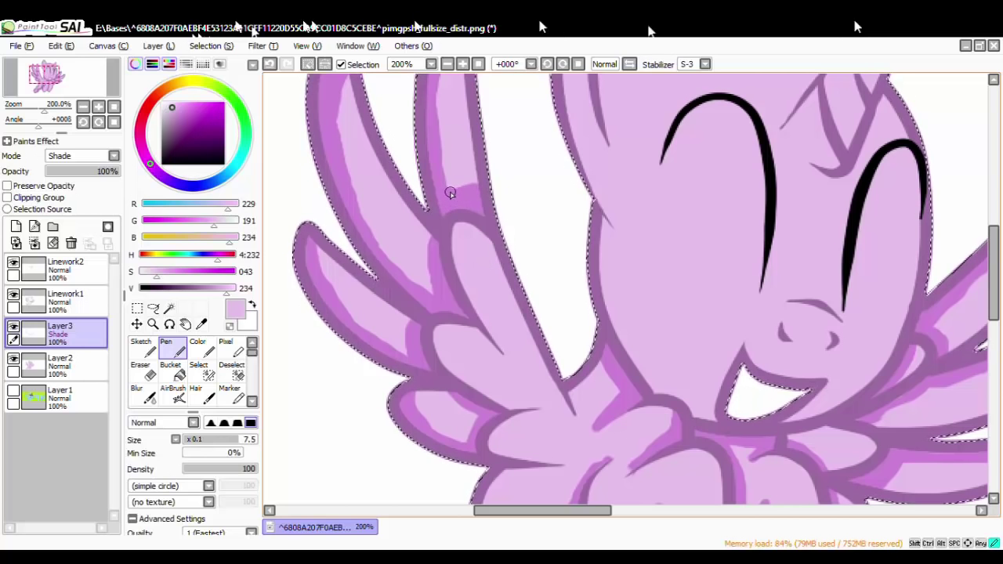
scroll(482, 181, "down", 4)
scroll(454, 198, "up", 3)
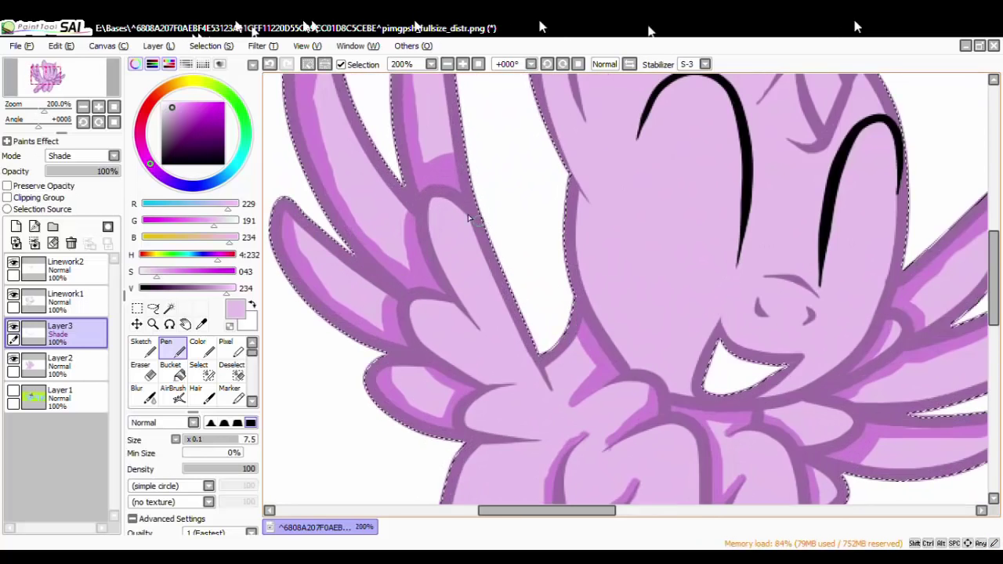
scroll(454, 199, "down", 1)
scroll(454, 198, "up", 3)
scroll(523, 353, "down", 3)
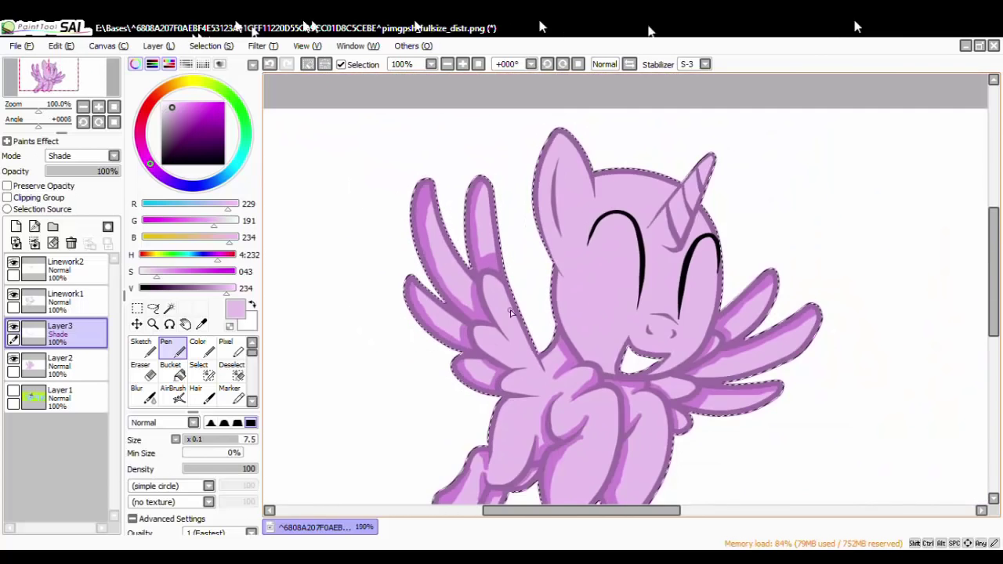
scroll(523, 352, "up", 2)
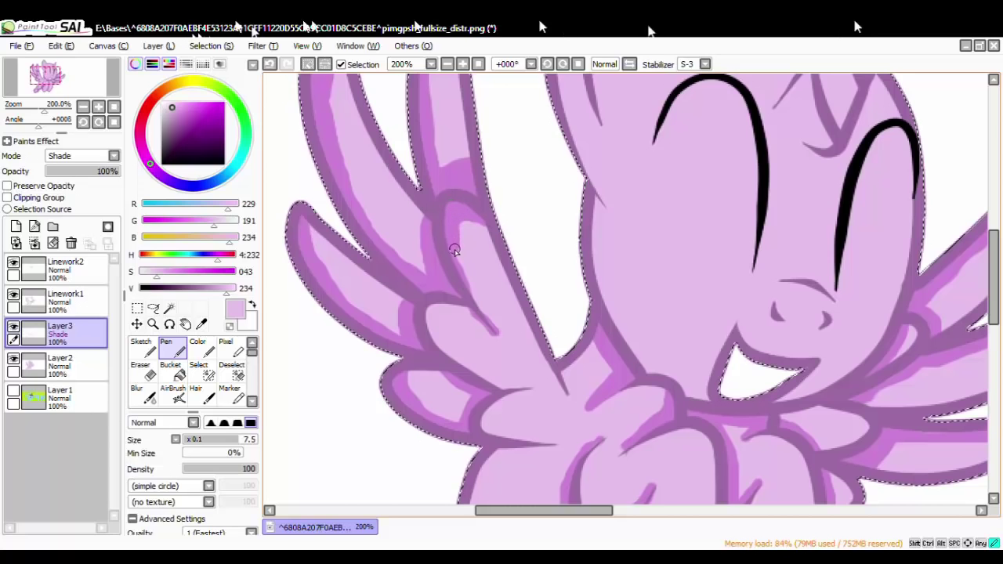
left_click_drag(495, 337, 496, 338)
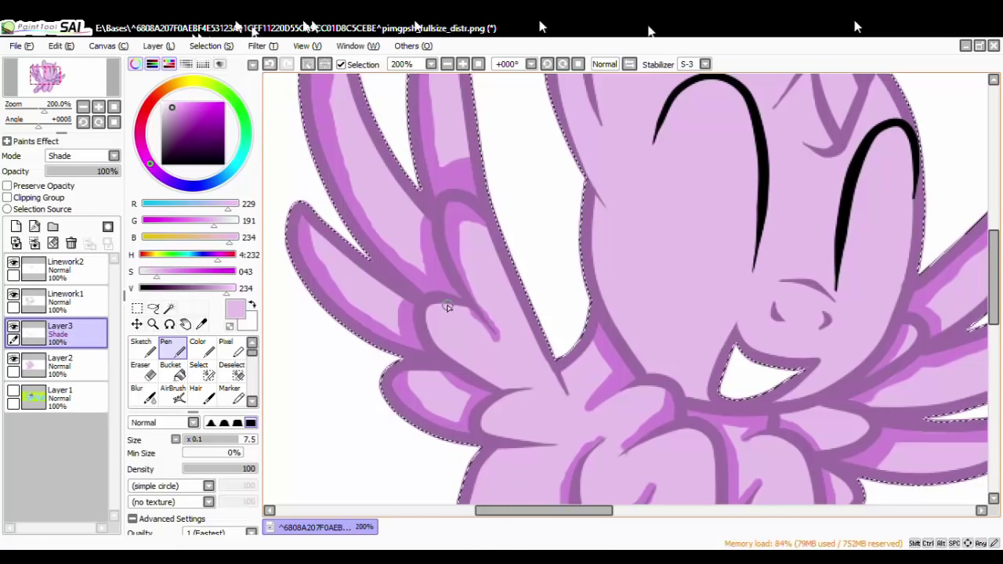
Shade the middle and lowest inner feathers of the ear-side wing around their tips and along the creases toward the body.
mouse_move(450, 308)
left_mouse_down()
mouse_move(434, 336)
mouse_move(481, 379)
left_mouse_up()
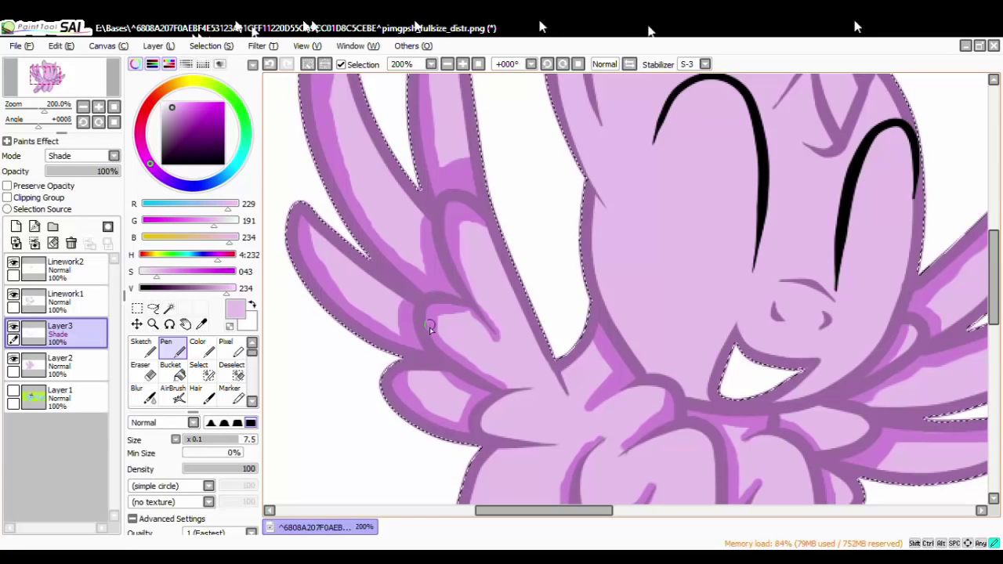
scroll(499, 407, "down", 1)
scroll(494, 436, "up", 3)
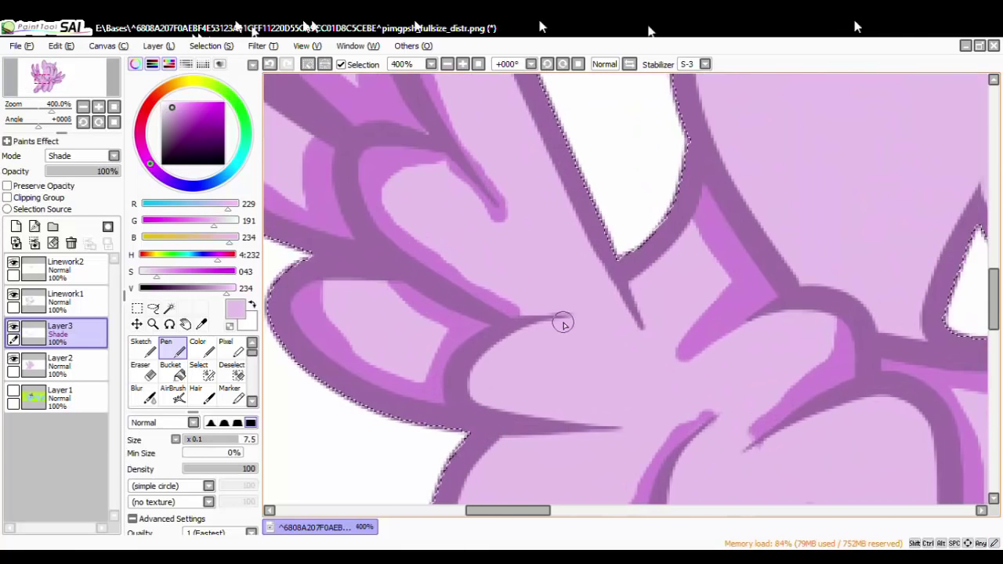
mouse_move(565, 322)
left_mouse_down()
mouse_move(530, 333)
mouse_move(491, 364)
mouse_move(519, 410)
mouse_move(584, 425)
mouse_move(465, 380)
mouse_move(504, 344)
mouse_move(487, 390)
mouse_move(580, 413)
left_mouse_up()
scroll(581, 415, "down", 4)
scroll(605, 379, "up", 4)
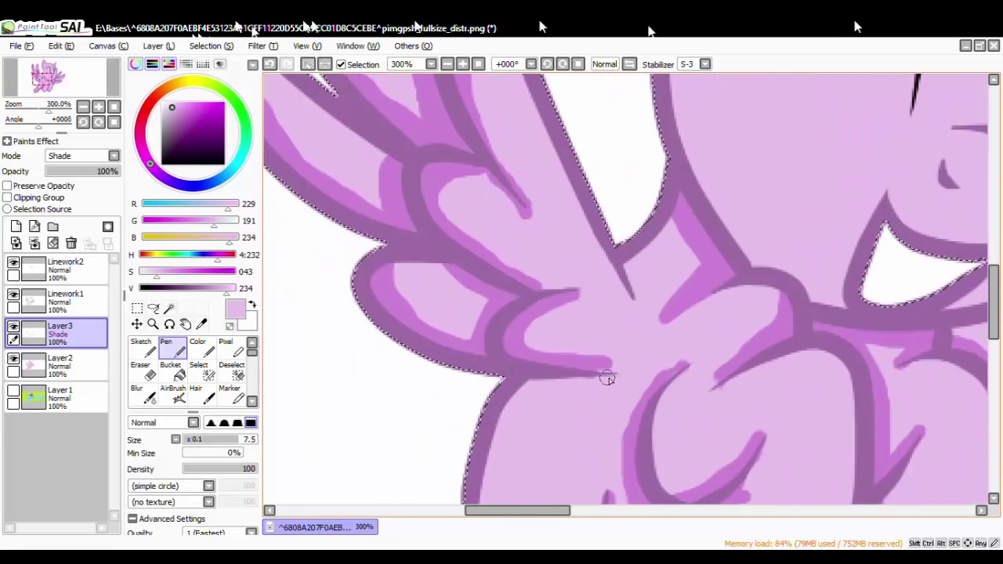
mouse_move(608, 376)
left_mouse_down()
mouse_move(513, 398)
mouse_move(556, 384)
left_mouse_up()
scroll(491, 440, "down", 5)
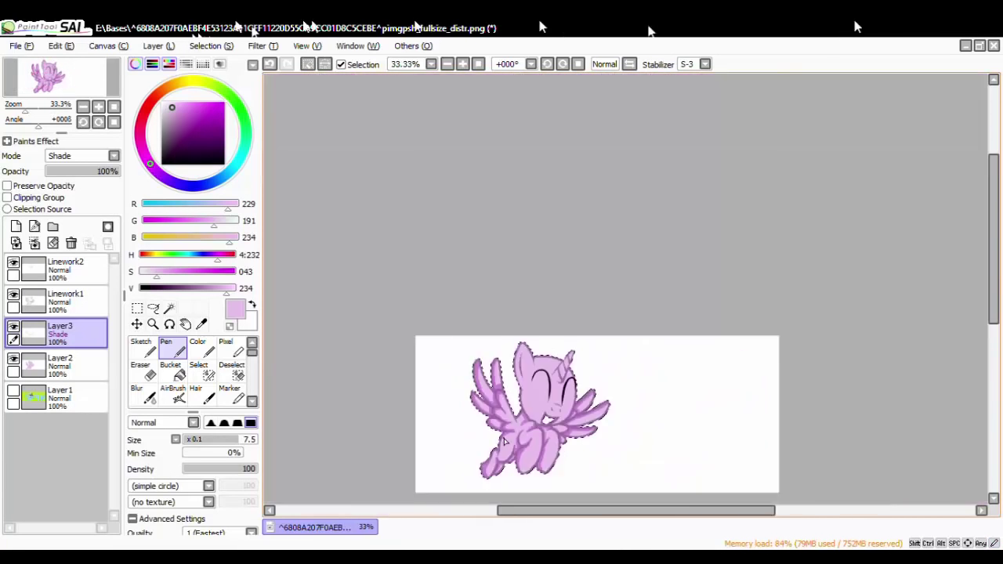
Shade the forehead on both sides of the horn's base, trim the stray shading with the Eraser, and return to the Pen.
scroll(509, 465, "up", 2)
scroll(621, 282, "up", 4)
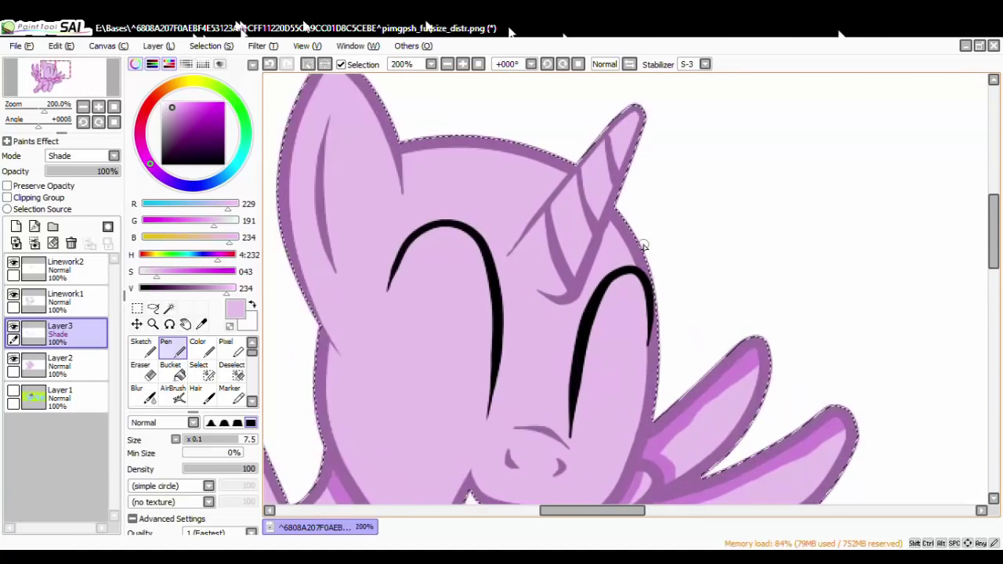
mouse_move(615, 196)
left_mouse_down()
mouse_move(546, 328)
mouse_move(503, 334)
mouse_move(597, 248)
left_mouse_up()
mouse_move(441, 257)
left_mouse_down()
mouse_move(539, 130)
mouse_move(441, 230)
mouse_move(517, 126)
mouse_move(461, 204)
mouse_move(416, 224)
mouse_move(498, 107)
left_mouse_up()
left_click(142, 370)
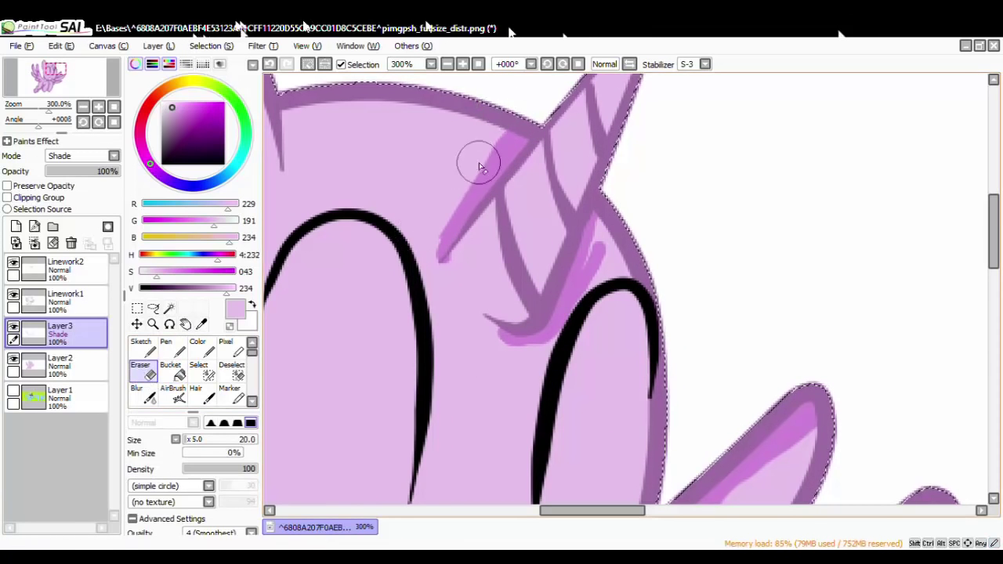
scroll(478, 163, "down", 5)
scroll(510, 205, "up", 5)
mouse_move(528, 284)
left_mouse_down()
mouse_move(503, 344)
mouse_move(536, 256)
left_mouse_up()
scroll(530, 335, "down", 4)
scroll(534, 298, "up", 2)
scroll(536, 300, "up", 1)
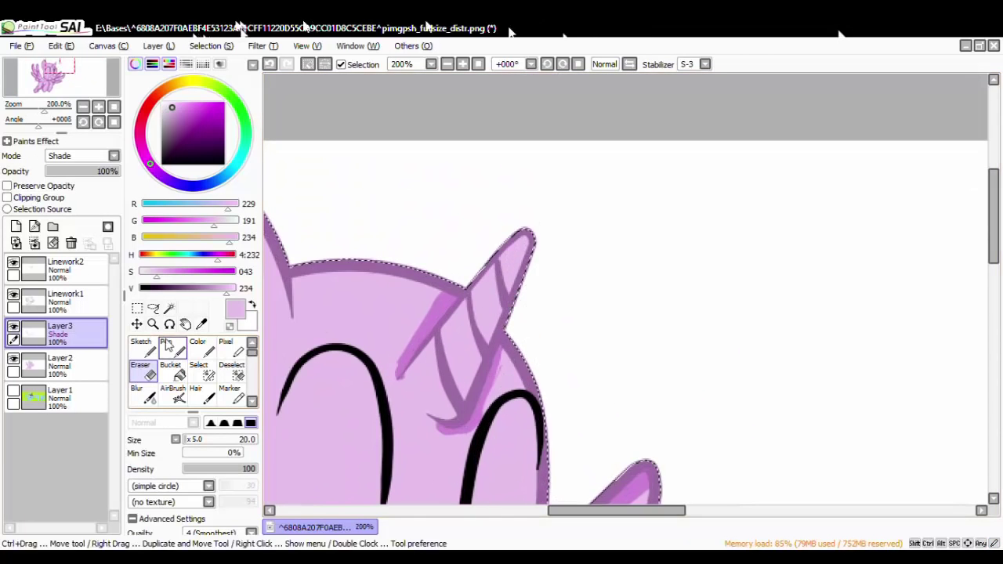
key("n")
left_click_drag(496, 264, 502, 315)
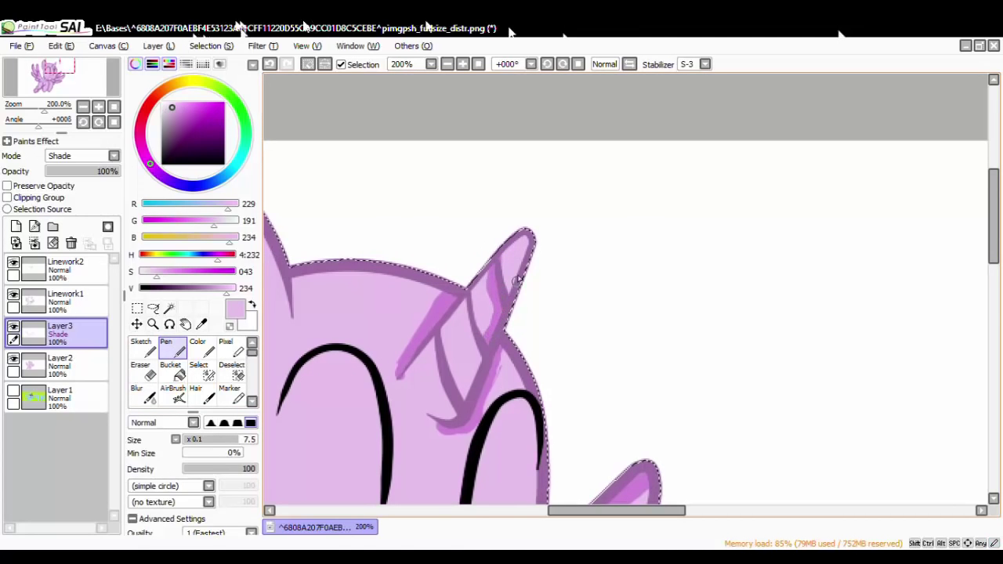
key("ctrl+z")
key("ctrl+y")
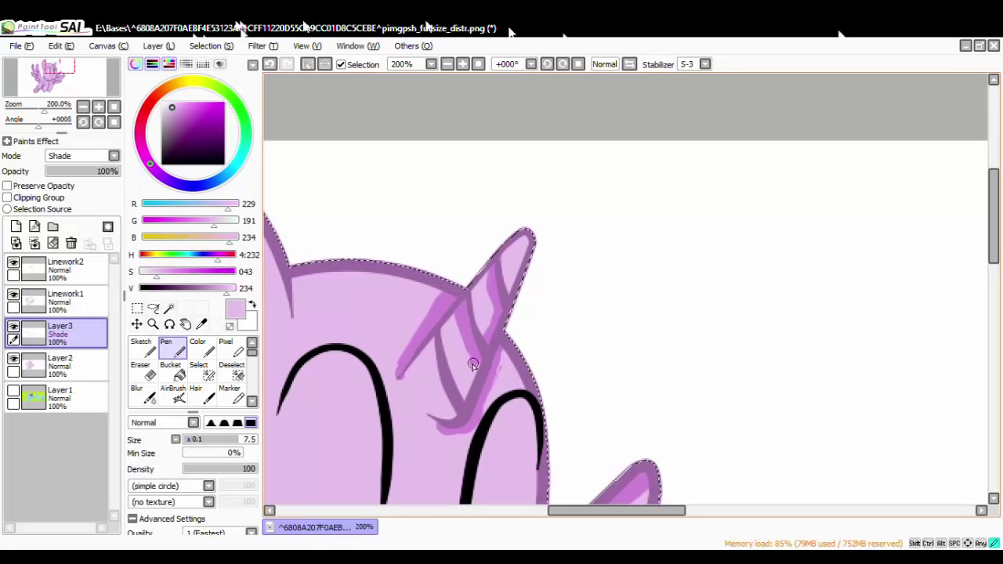
left_click_drag(476, 360, 461, 401)
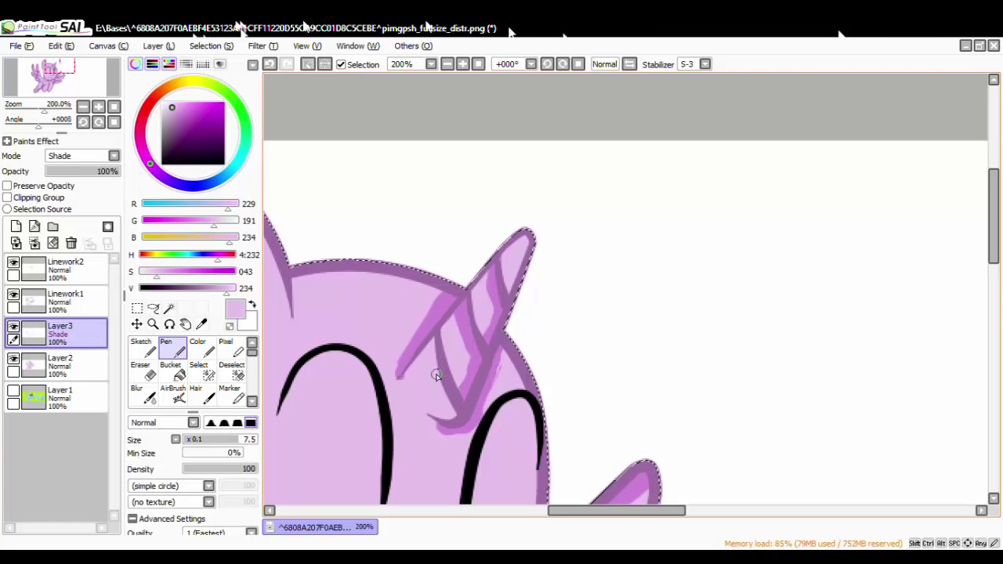
key("ctrl+z")
key("ctrl+z")
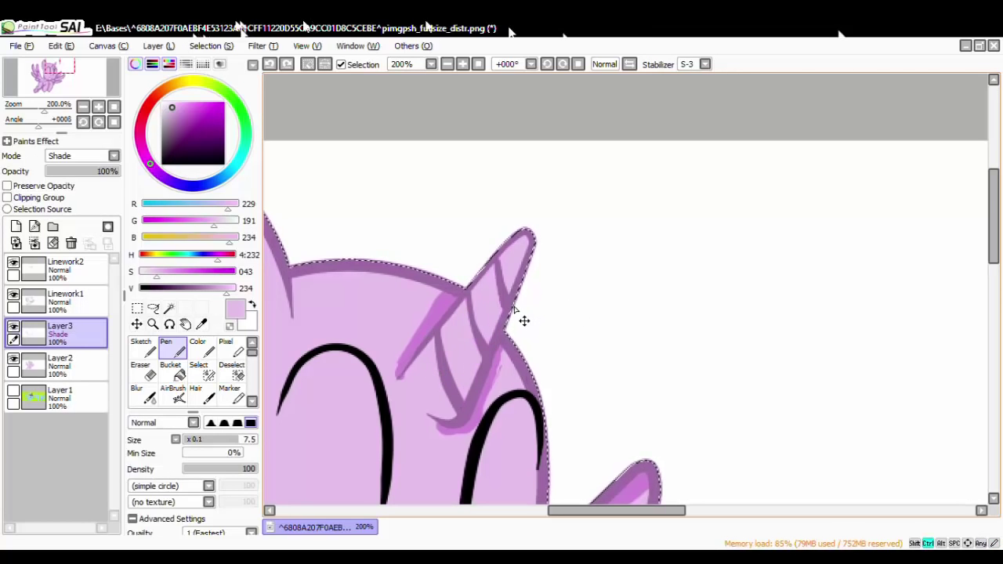
Shade the horn segments beside the spiral lines, the forehead next to the lowest line, and the outer edge of the tip.
left_click_drag(493, 261, 498, 291)
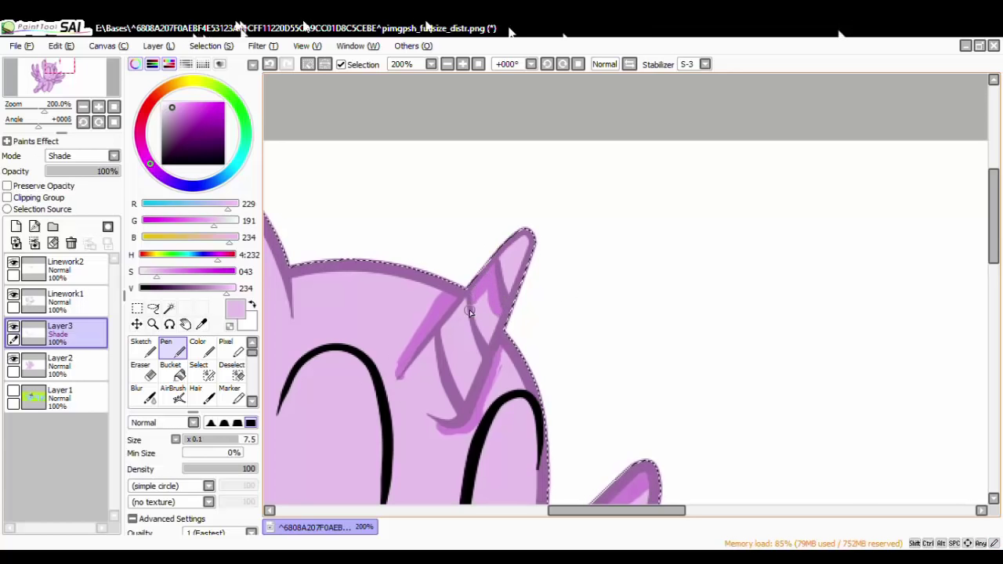
left_click_drag(468, 307, 471, 346)
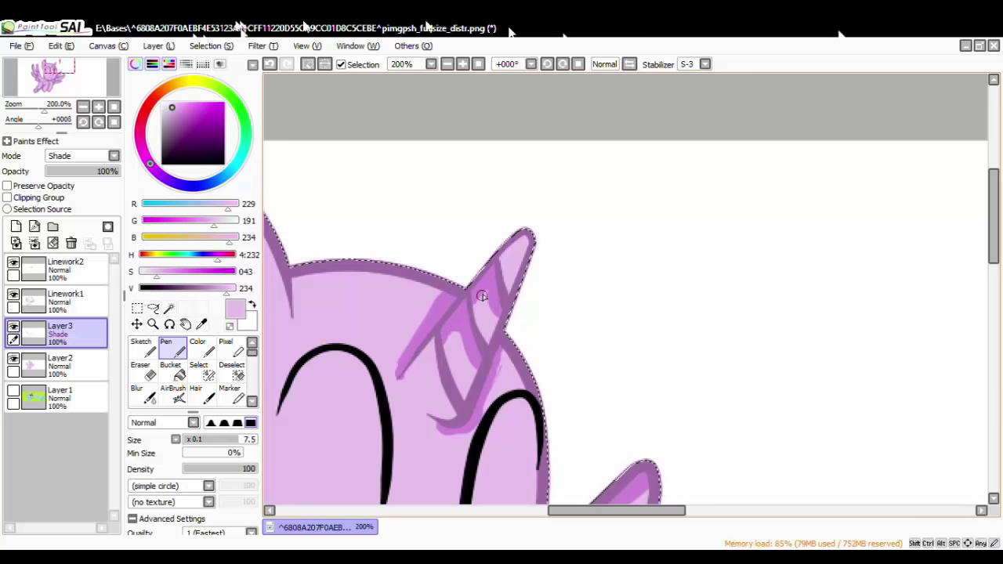
left_click_drag(435, 337, 441, 385)
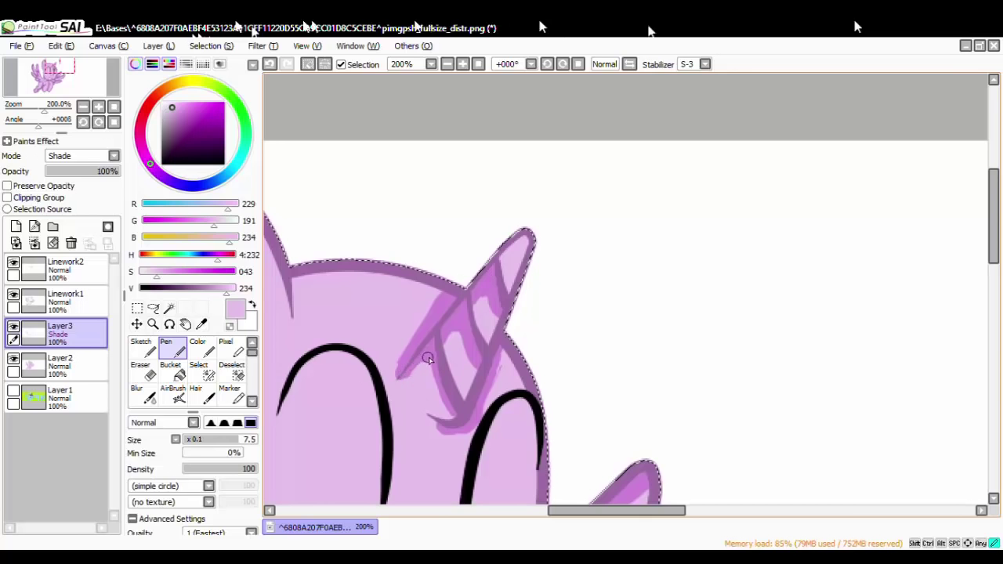
left_click_drag(525, 237, 506, 251)
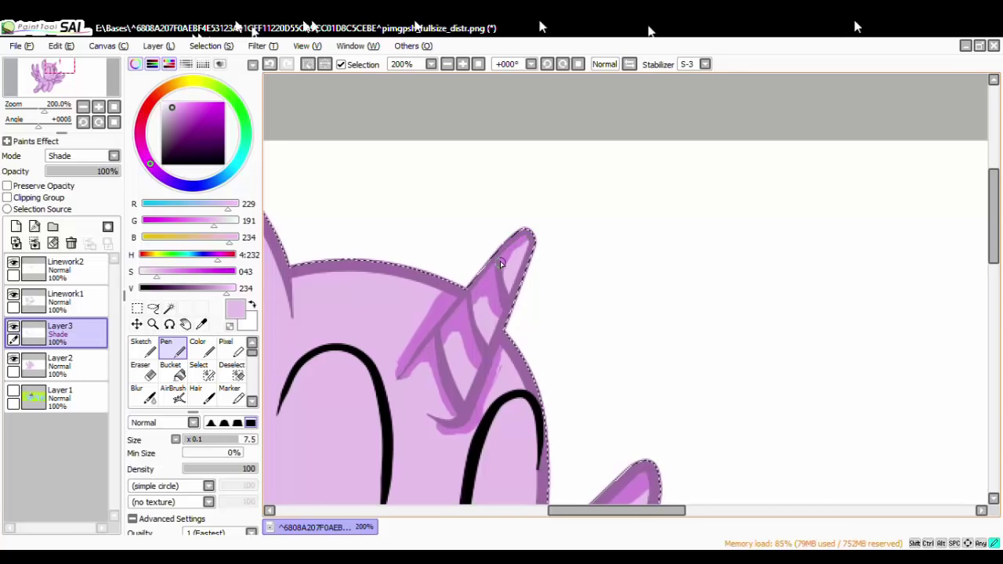
Shade the inside of the ear with a tapered patch alongside the inner ear line.
scroll(450, 374, "down", 5)
scroll(434, 414, "up", 5)
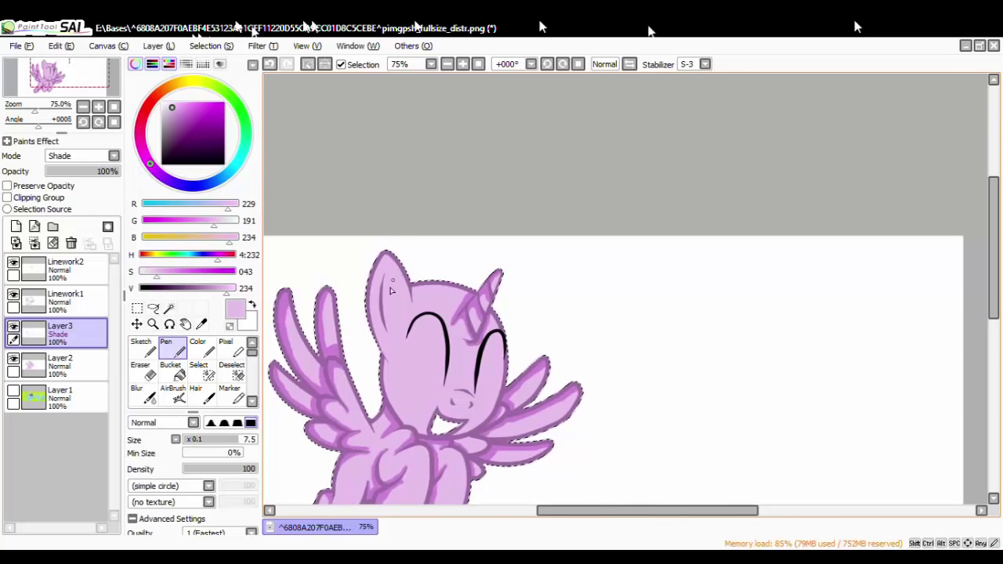
mouse_move(384, 244)
left_mouse_down()
mouse_move(377, 316)
mouse_move(387, 381)
left_mouse_up()
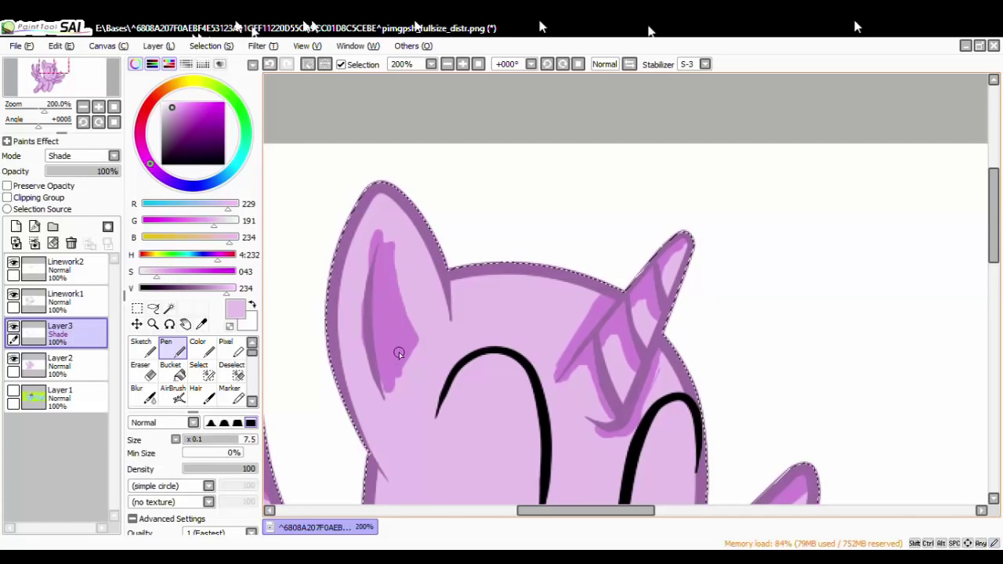
Shade the bridge of the snout along its curved line and the inner edges of both nostrils.
scroll(407, 342, "down", 5)
scroll(467, 398, "up", 3)
scroll(467, 398, "up", 3)
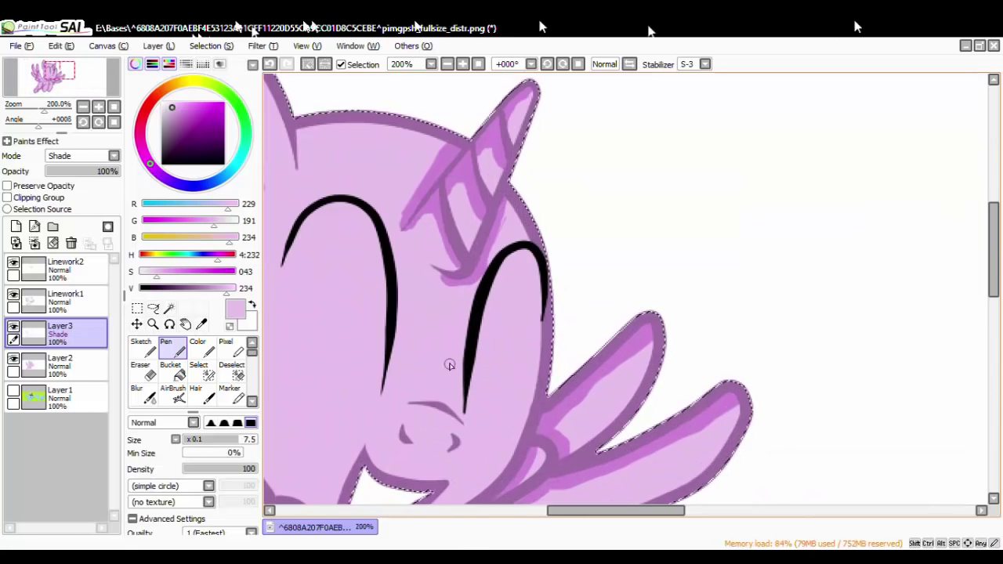
scroll(447, 363, "down", 4)
scroll(352, 361, "up", 4)
scroll(353, 365, "up", 1)
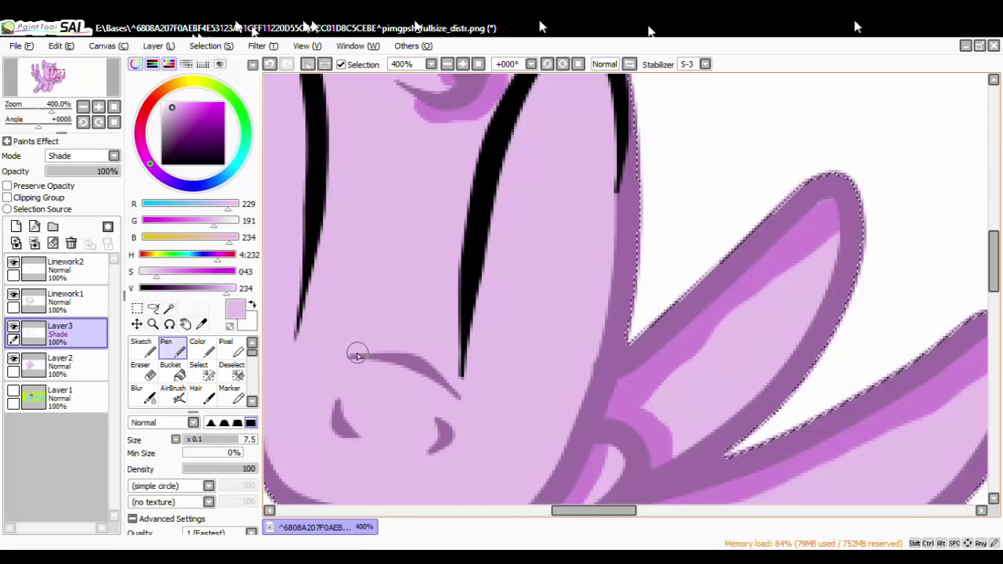
scroll(406, 349, "down", 3)
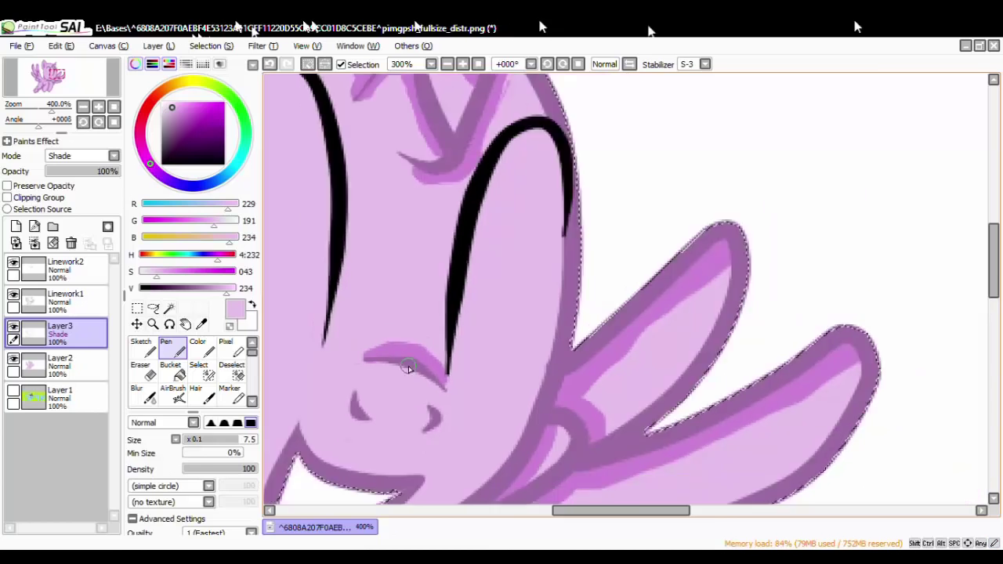
scroll(405, 366, "up", 2)
scroll(399, 384, "down", 2)
scroll(398, 401, "up", 2)
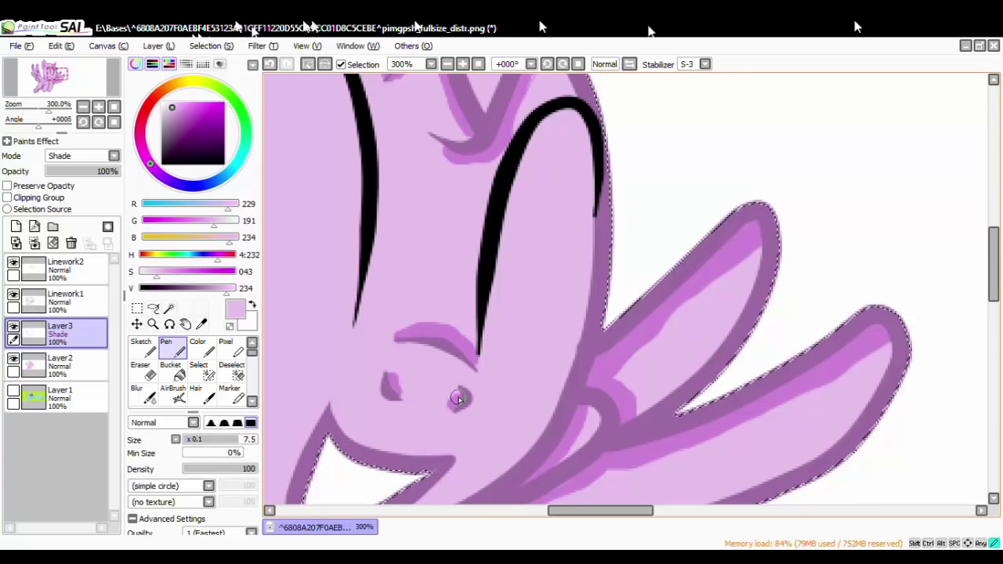
Shade the lower cheek along the jaw outline and the chin on the other side of the mouth.
scroll(452, 405, "down", 5)
scroll(438, 411, "up", 2)
scroll(439, 415, "up", 2)
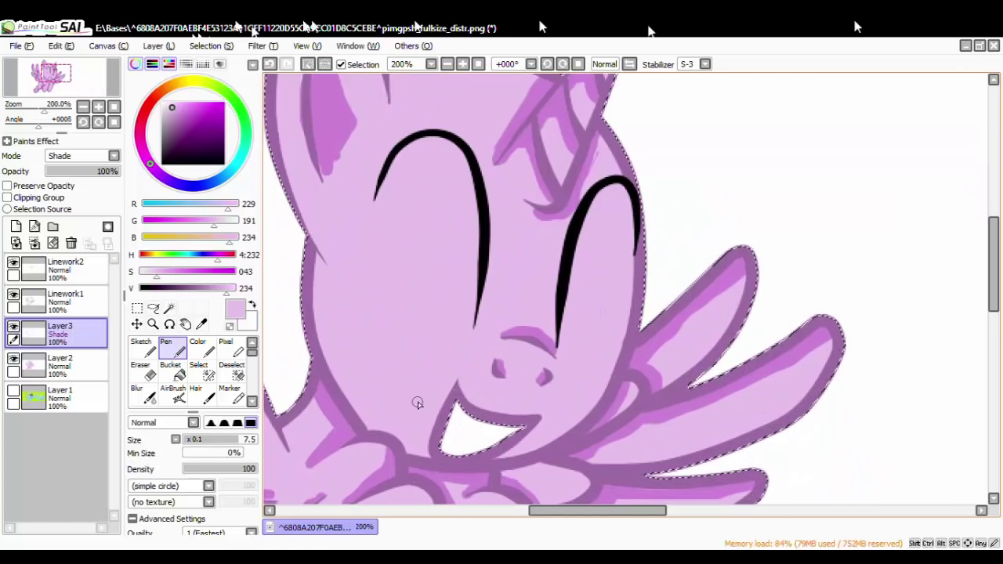
scroll(415, 405, "up", 1)
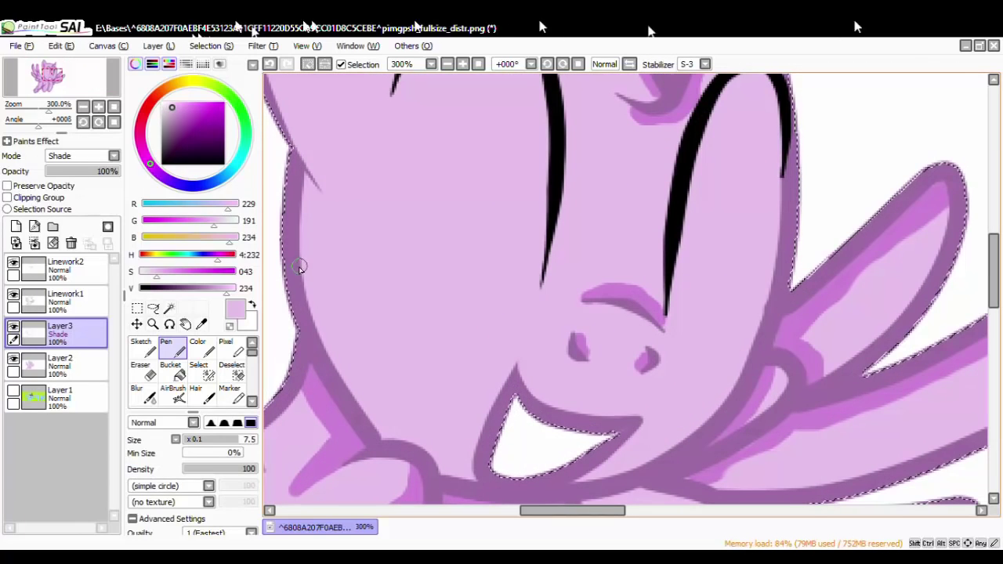
left_click_drag(316, 297, 381, 433)
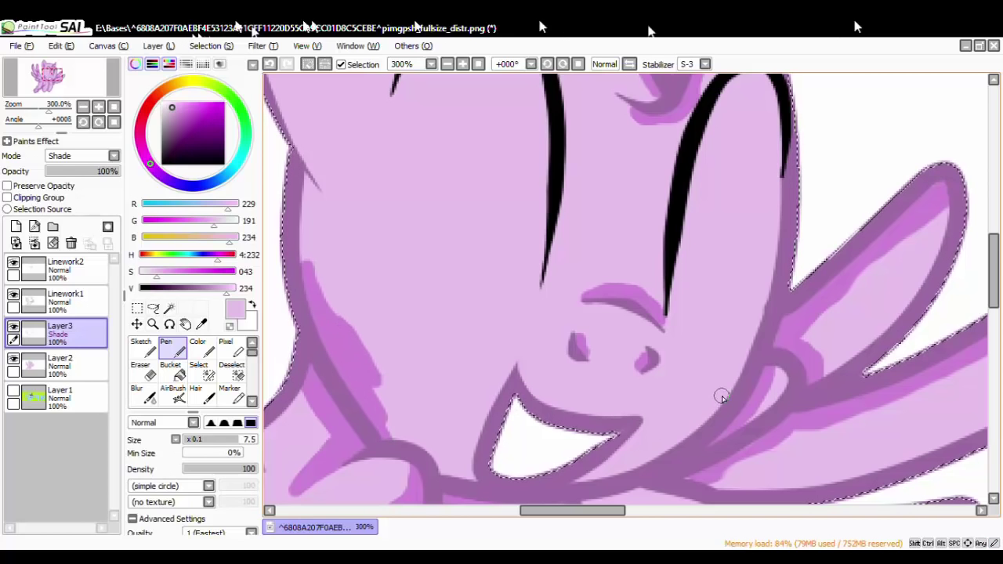
mouse_move(721, 397)
left_mouse_down()
mouse_move(677, 453)
mouse_move(649, 462)
left_mouse_up()
left_click_drag(719, 401, 689, 410)
Switch to the Blur tool for softening the shading on the head.
scroll(704, 470, "down", 4)
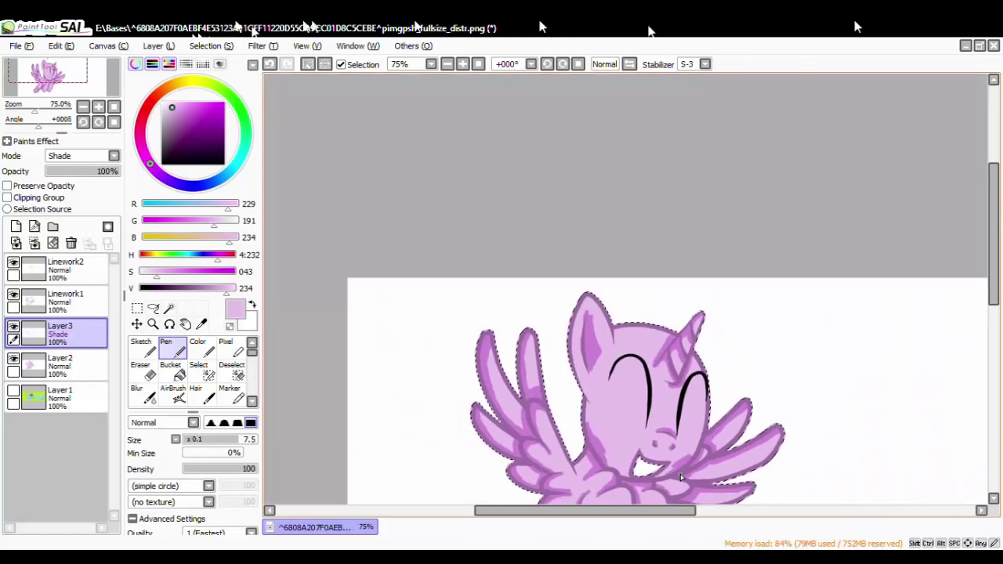
scroll(714, 468, "up", 2)
scroll(525, 246, "up", 1)
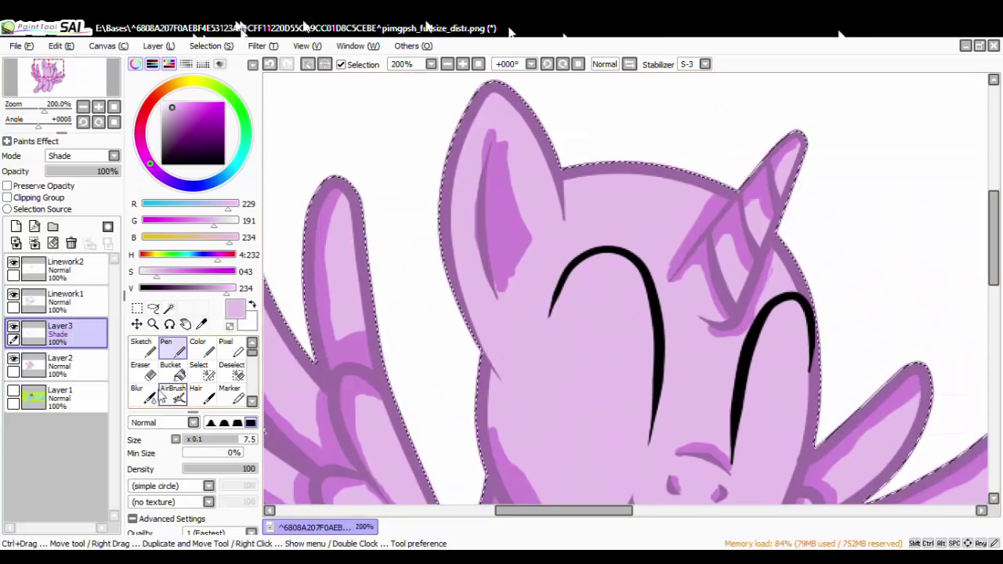
left_click(137, 389)
mouse_move(484, 172)
left_mouse_down()
mouse_move(497, 150)
mouse_move(494, 313)
left_mouse_up()
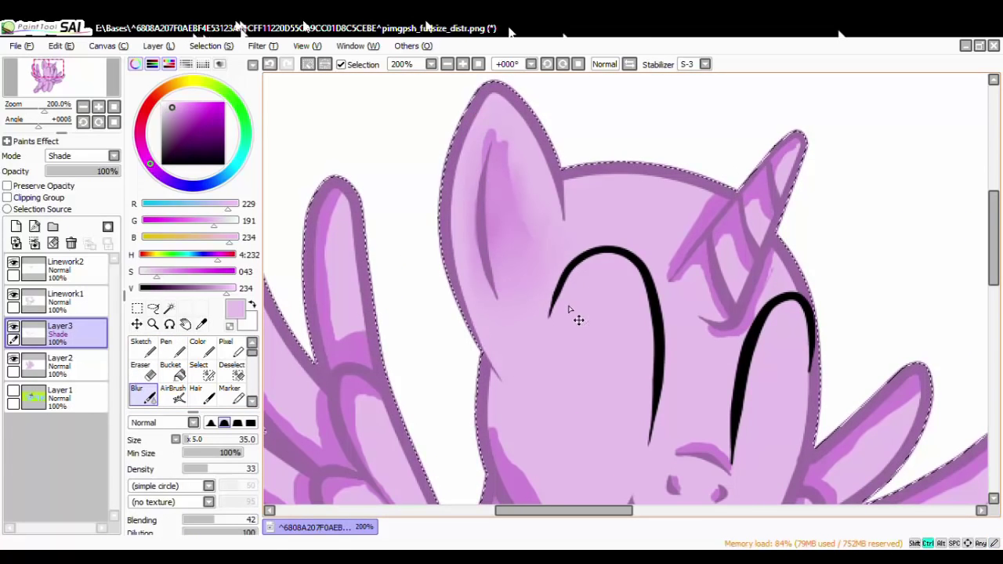
key("ctrl+z")
key("ctrl+z")
Set the Blur brush size to 25 and soften the shading inside the ear and around the horn.
left_click_drag(193, 440, 189, 439)
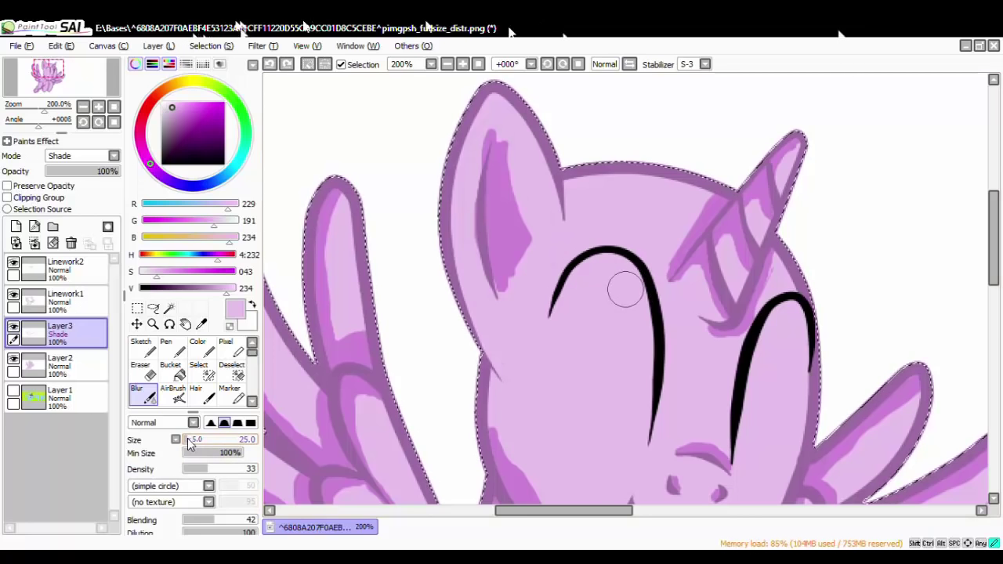
mouse_move(507, 257)
left_mouse_down()
mouse_move(529, 229)
mouse_move(491, 299)
mouse_move(520, 270)
mouse_move(504, 135)
mouse_move(495, 129)
mouse_move(483, 199)
mouse_move(484, 171)
mouse_move(492, 194)
mouse_move(515, 139)
left_mouse_up()
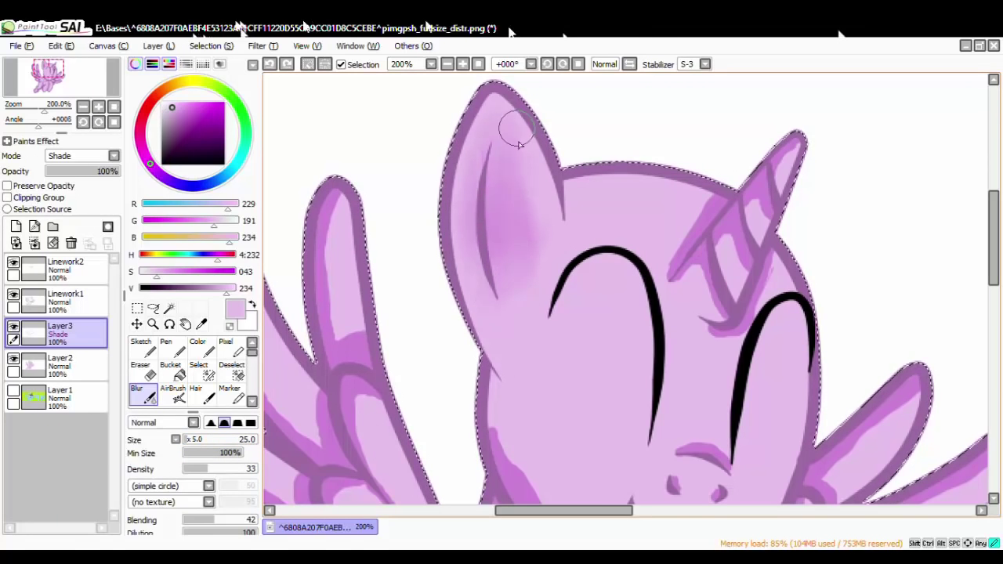
mouse_move(694, 251)
left_mouse_down()
mouse_move(709, 315)
mouse_move(743, 255)
mouse_move(698, 329)
left_mouse_up()
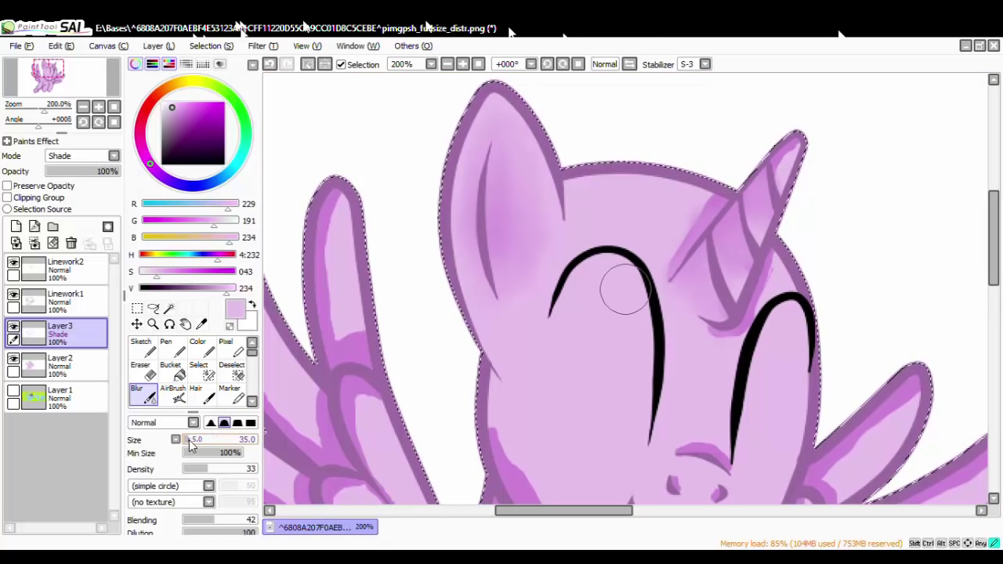
mouse_move(786, 161)
left_mouse_down()
mouse_move(760, 228)
mouse_move(782, 233)
left_mouse_up()
Blur the shading on the snout, nostrils and chin and along the cheek's lower edge.
scroll(689, 216, "down", 5)
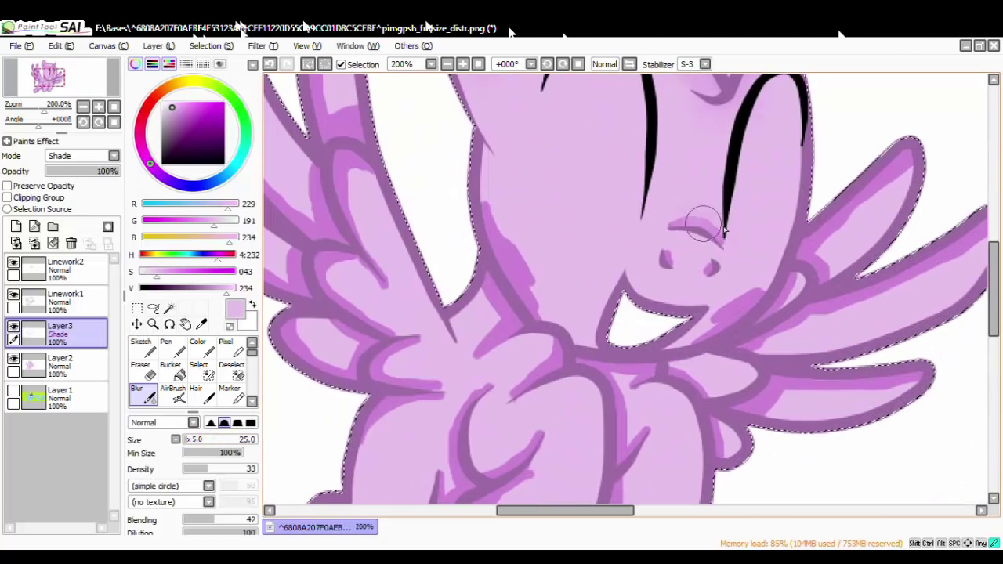
left_click(190, 441)
mouse_move(711, 223)
left_mouse_down()
mouse_move(677, 211)
mouse_move(665, 253)
mouse_move(705, 275)
mouse_move(654, 222)
mouse_move(774, 253)
left_mouse_up()
left_click_drag(542, 276, 481, 221)
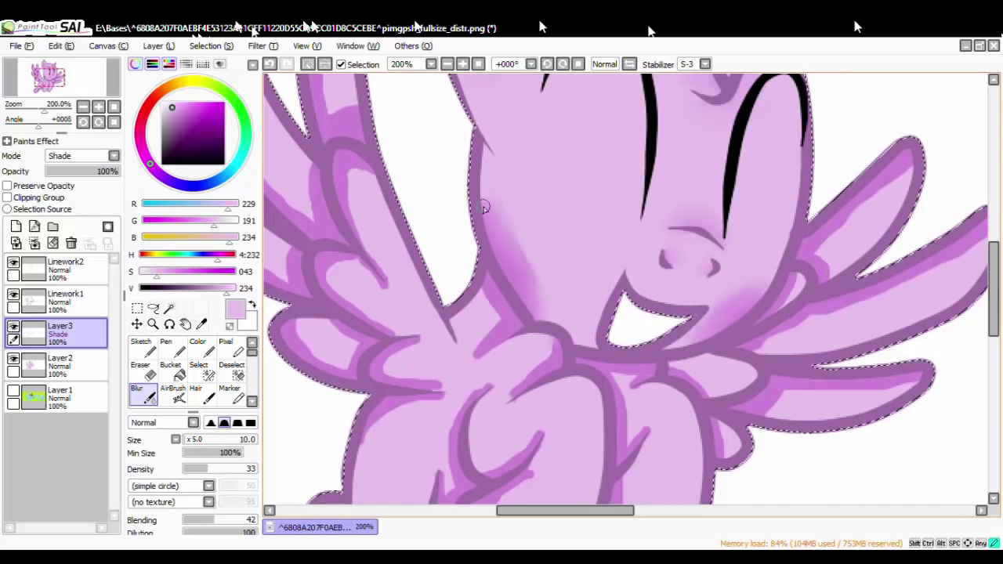
Soften the neck and upper shoulder shading, enlarging the Blur brush to size 35.
scroll(561, 270, "down", 2)
scroll(562, 253, "up", 1)
mouse_move(528, 322)
left_mouse_down()
mouse_move(539, 307)
mouse_move(548, 376)
mouse_move(534, 430)
left_mouse_up()
scroll(562, 253, "down", 2)
scroll(548, 204, "up", 2)
left_click(188, 440)
scroll(534, 431, "down", 4)
scroll(534, 440, "up", 6)
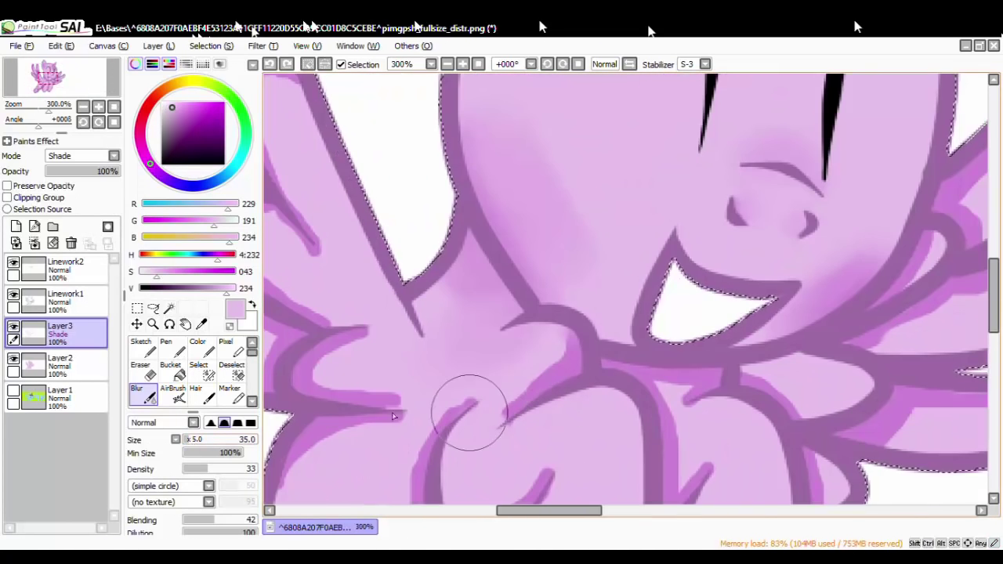
Reduce the Blur brush size to 15 and soften the shading around the near foreleg's shoulder curve and crease.
key("bracketleft")
key("bracketleft")
key("bracketleft")
key("bracketleft")
scroll(545, 338, "down", 4)
scroll(553, 337, "up", 2)
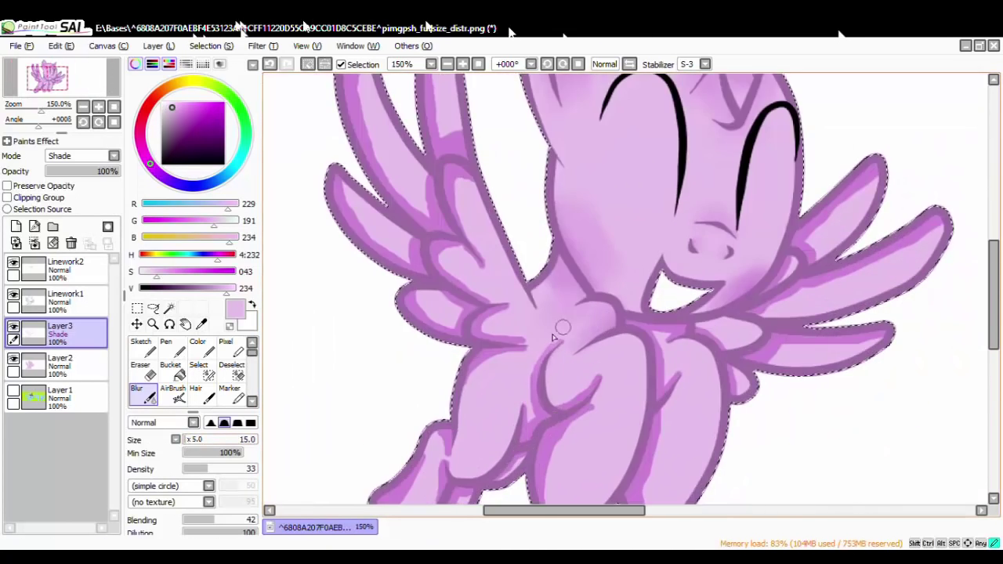
mouse_move(532, 398)
left_mouse_down()
mouse_move(573, 413)
mouse_move(603, 374)
left_mouse_up()
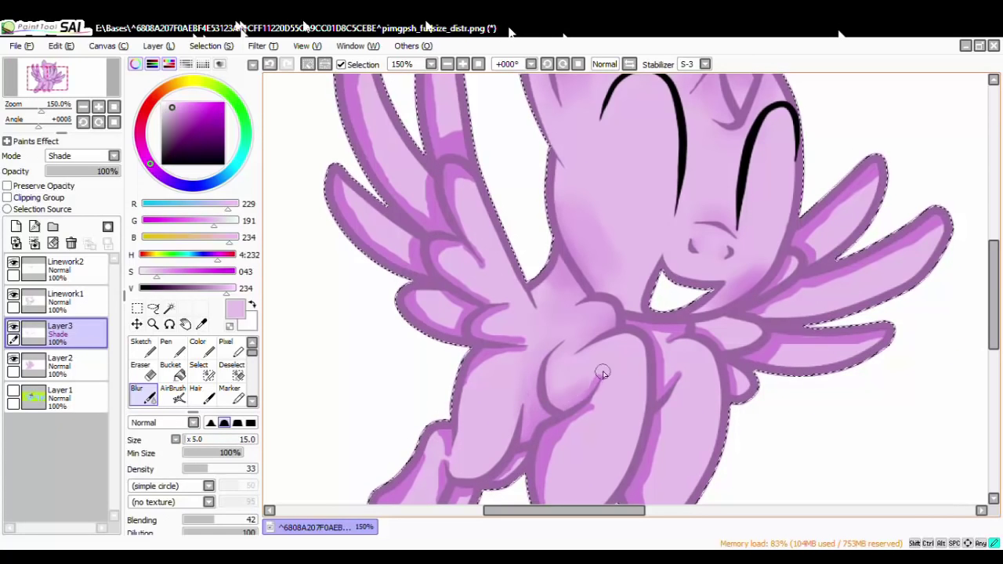
scroll(568, 463, "down", 1)
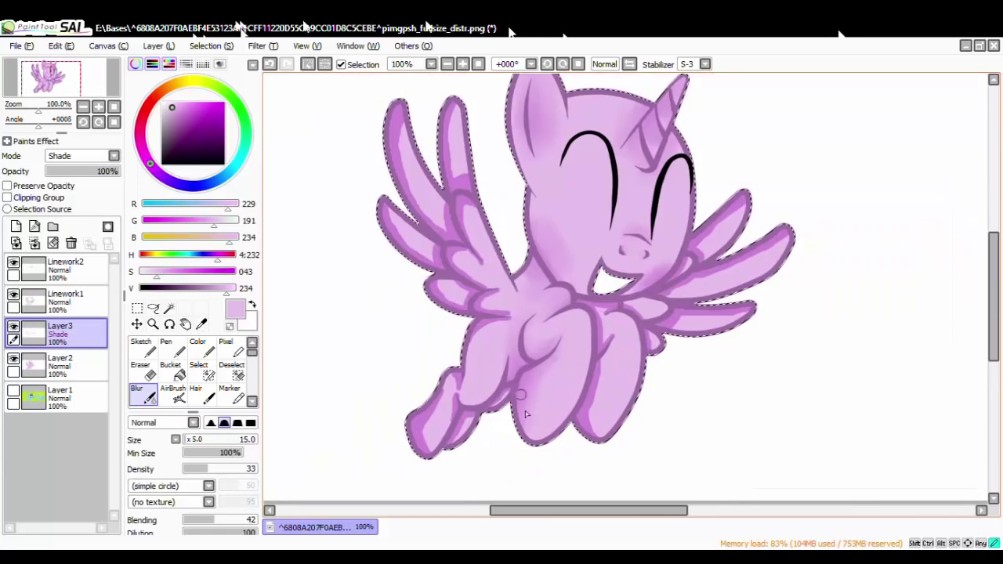
scroll(583, 421, "down", 3)
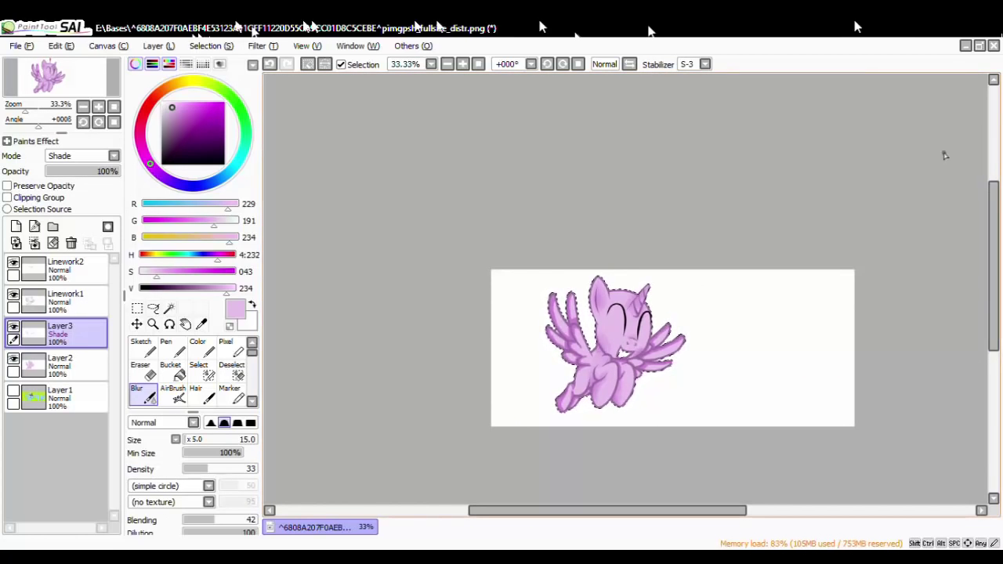
Blur the shading on the long upper feathers of the ear-side wing, from their tips to the creases.
scroll(550, 203, "up", 6)
scroll(551, 203, "up", 1)
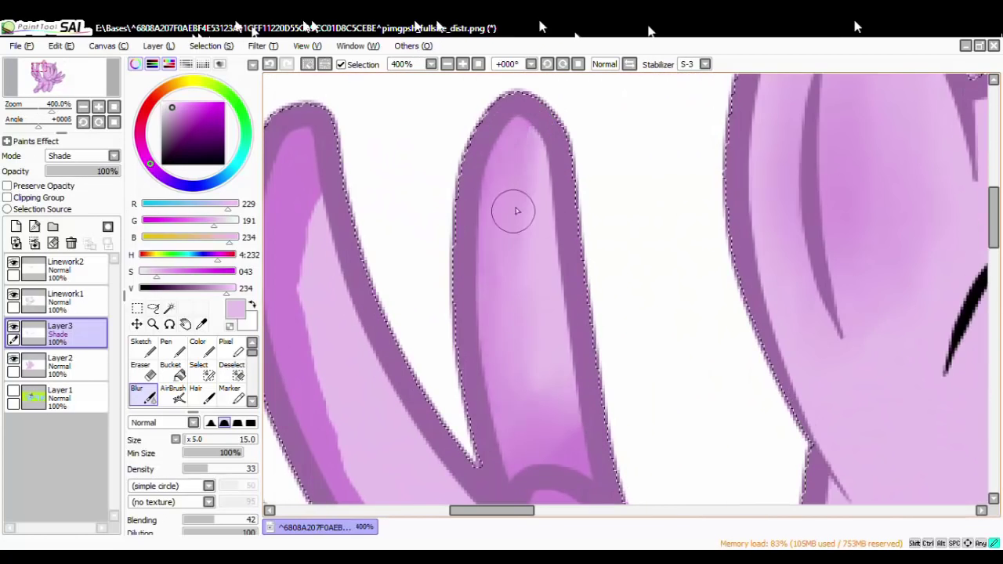
scroll(515, 210, "down", 2)
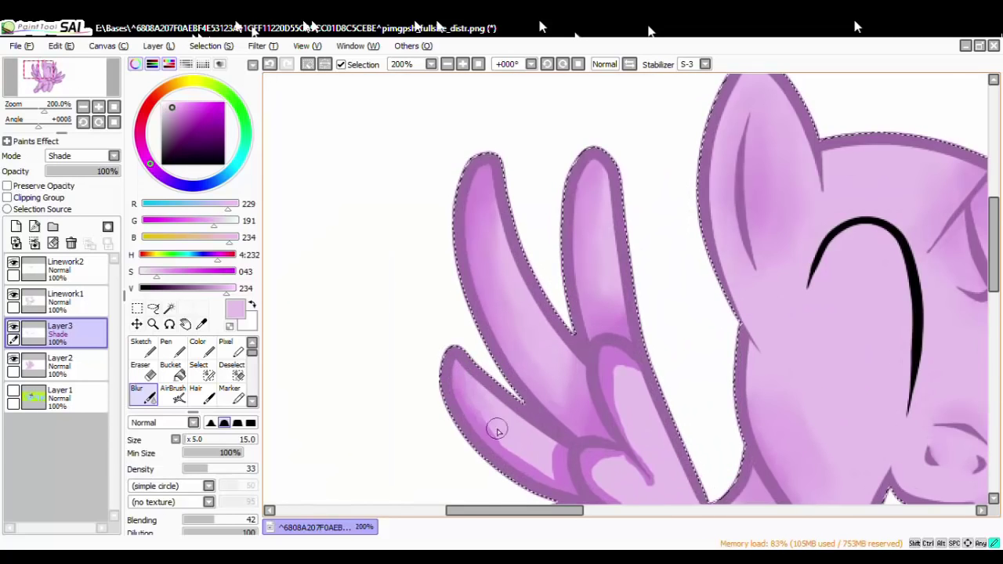
scroll(584, 395, "down", 1)
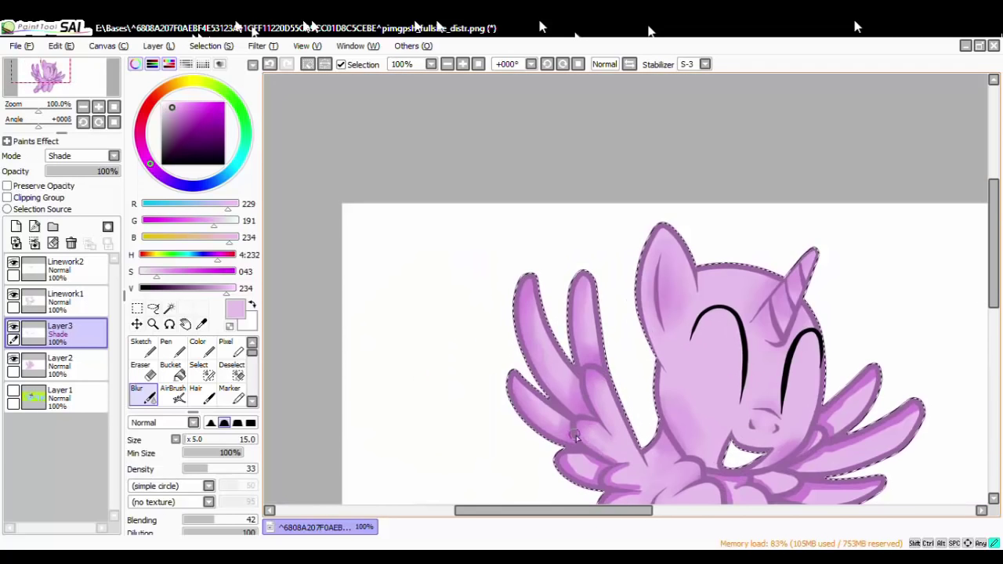
Blur the shading on the inner and lowest feathers of the ear-side wing.
scroll(638, 485, "down", 2)
scroll(633, 499, "up", 5)
left_click_drag(559, 282, 470, 274)
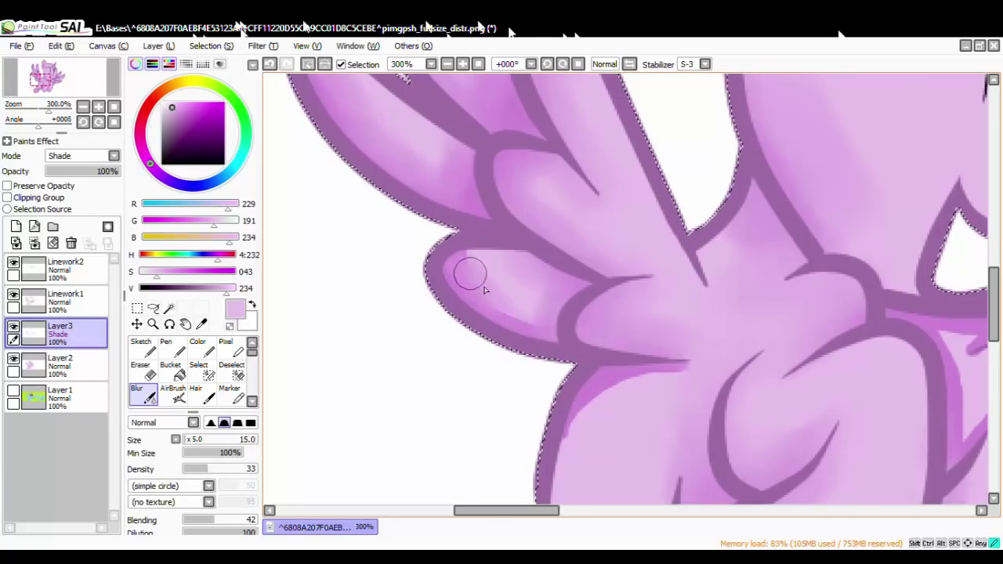
Blur the shading along the back below the ear-side wing and on the belly and legs.
scroll(453, 251, "down", 1)
mouse_move(521, 354)
left_mouse_down()
mouse_move(593, 330)
mouse_move(736, 249)
left_mouse_up()
mouse_move(625, 354)
left_mouse_down()
mouse_move(634, 378)
mouse_move(583, 412)
left_mouse_up()
left_click_drag(657, 442, 627, 482)
left_click_drag(731, 387, 705, 412)
scroll(768, 431, "down", 3)
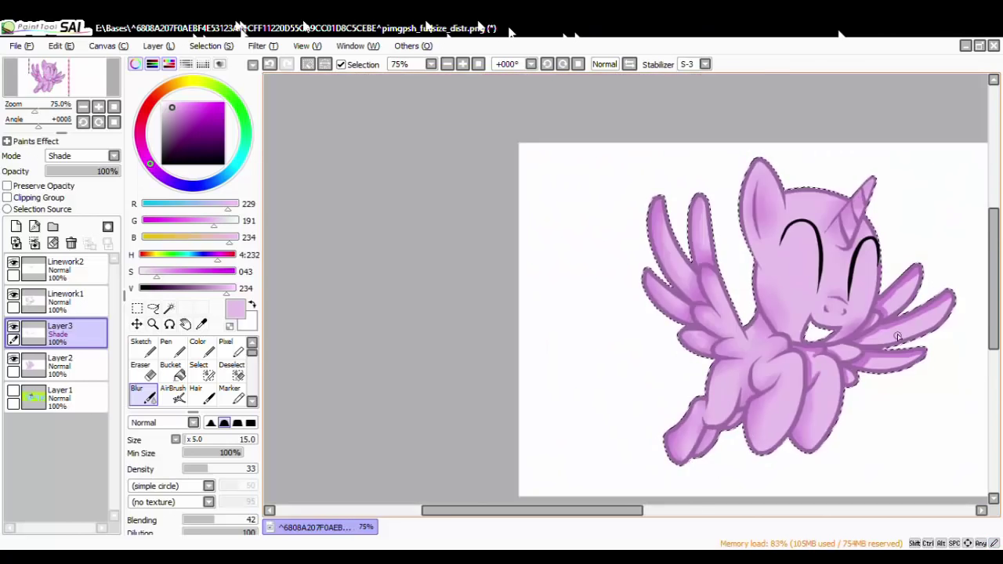
Blur the shading on the lowest feathers of the muzzle-side wing and on the chest between the front legs.
scroll(915, 337, "up", 3)
mouse_move(807, 408)
left_mouse_down()
mouse_move(845, 402)
mouse_move(768, 431)
mouse_move(687, 380)
left_mouse_up()
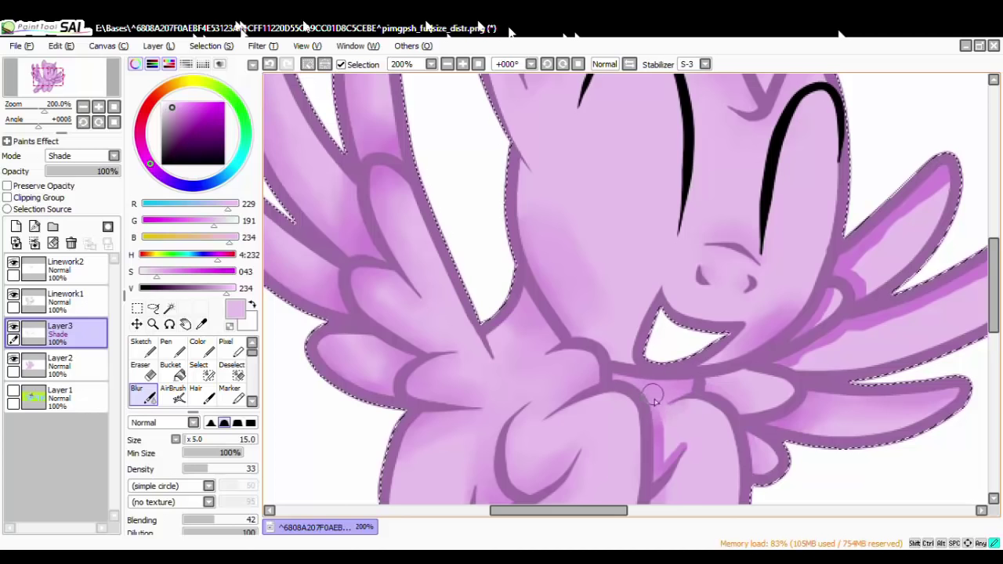
left_click_drag(660, 423, 675, 464)
scroll(697, 427, "down", 4)
scroll(758, 412, "up", 4)
Blur the shading on the middle and top feathers of the muzzle-side wing and the small feather at its base.
mouse_move(658, 384)
left_mouse_down()
mouse_move(598, 415)
mouse_move(853, 285)
left_mouse_up()
left_click_drag(612, 395, 642, 359)
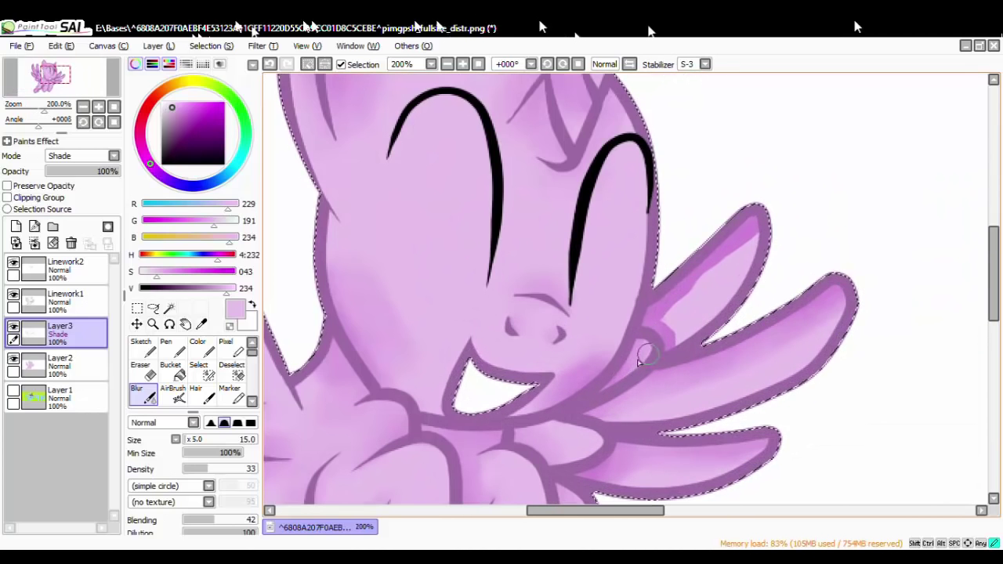
left_click_drag(658, 323, 680, 304)
scroll(857, 215, "down", 2)
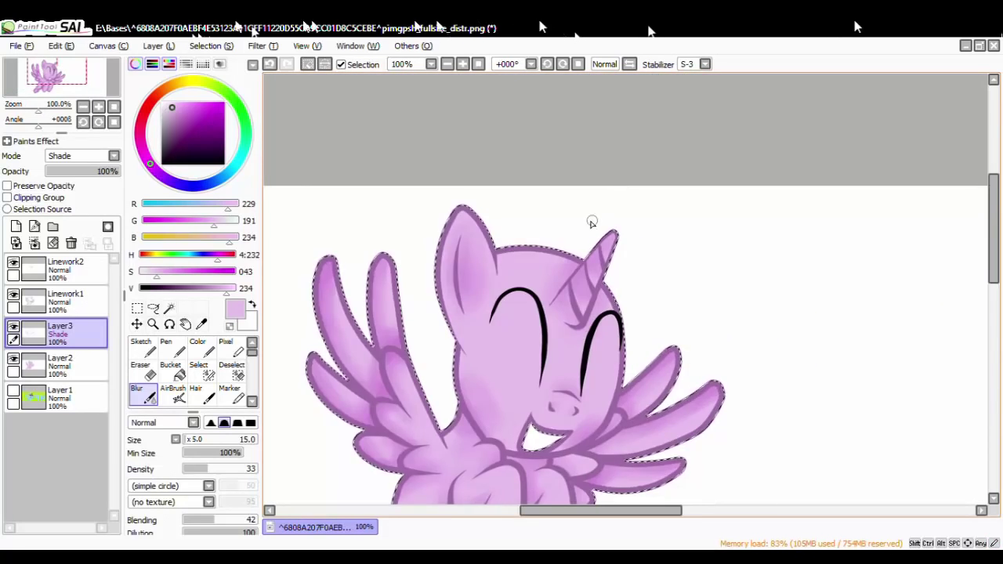
scroll(593, 222, "up", 2)
scroll(593, 391, "down", 6)
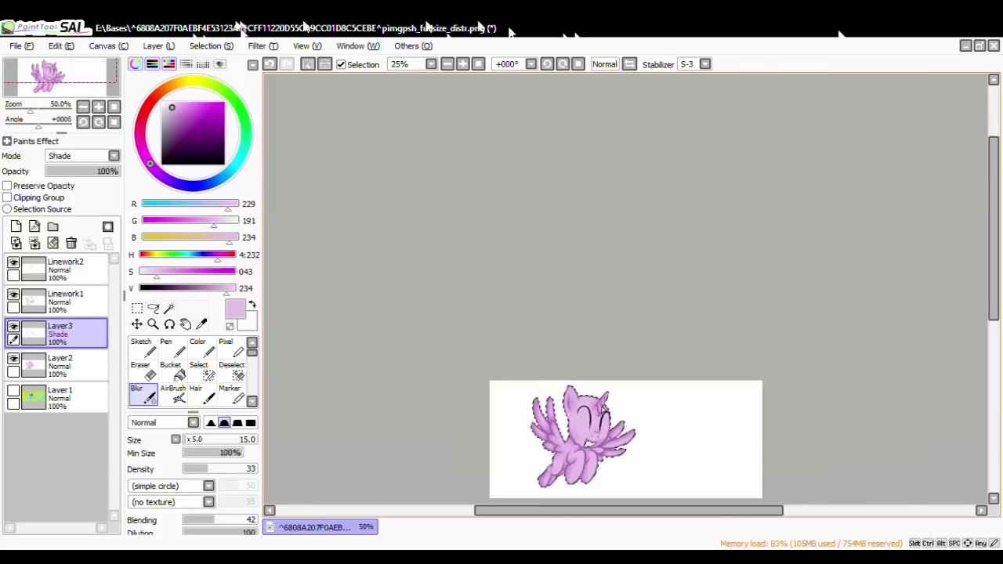
scroll(604, 441, "up", 3)
scroll(570, 450, "up", 1)
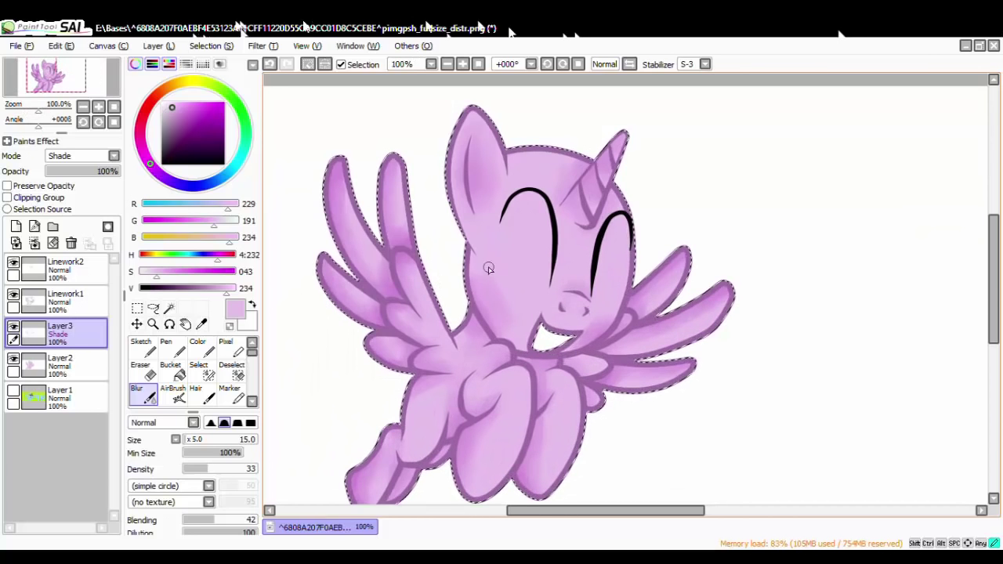
scroll(453, 315, "down", 1)
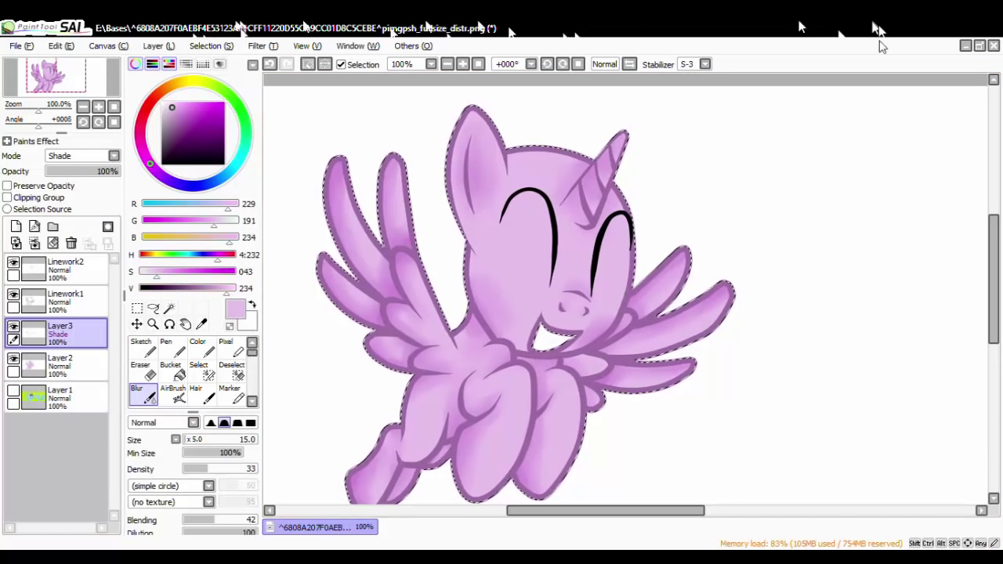
scroll(394, 217, "up", 1)
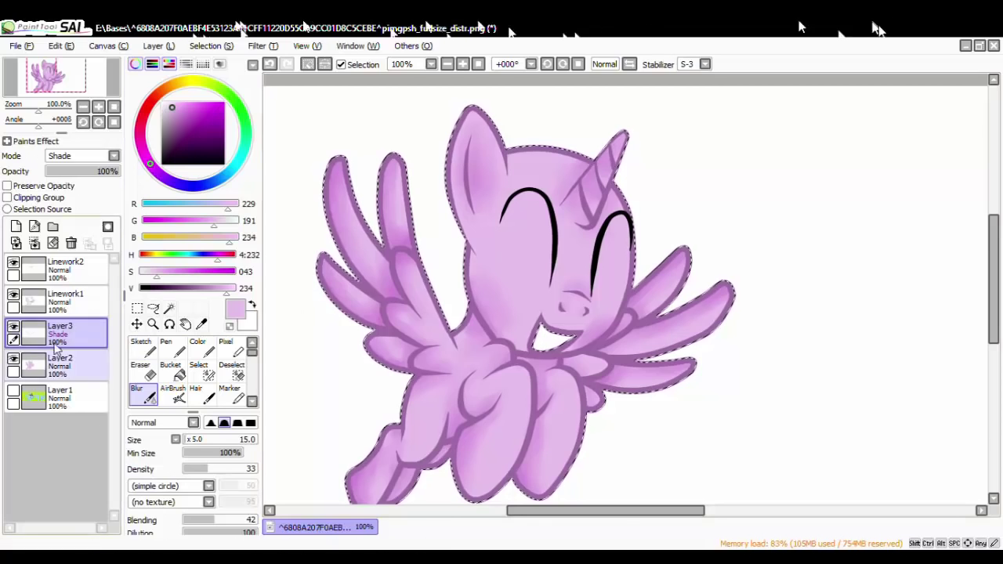
Add a new layer above the shading layer in Luminosity mode and test a Pen highlight on the ear-side cheek, undoing the test strokes.
left_click(16, 226)
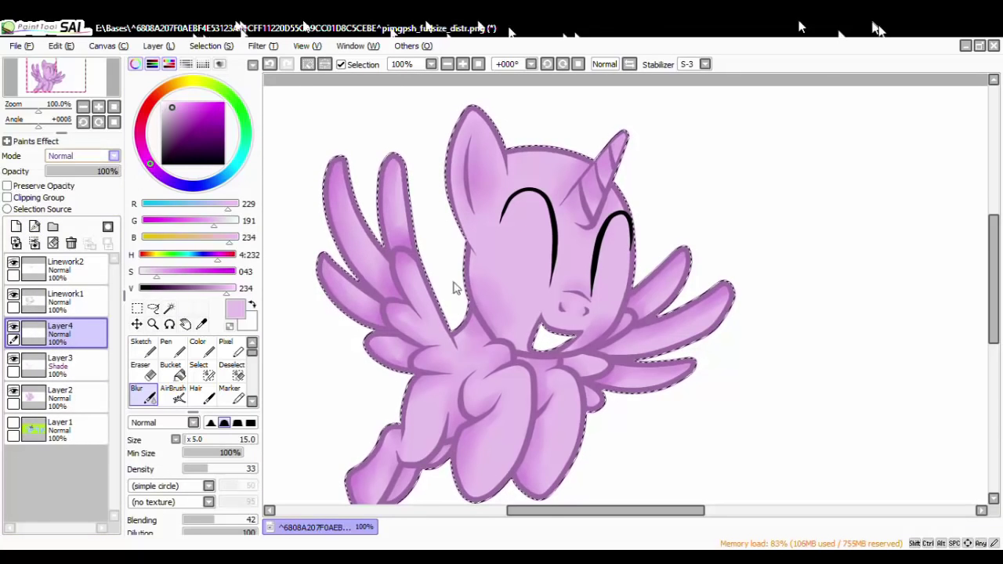
left_click(86, 217)
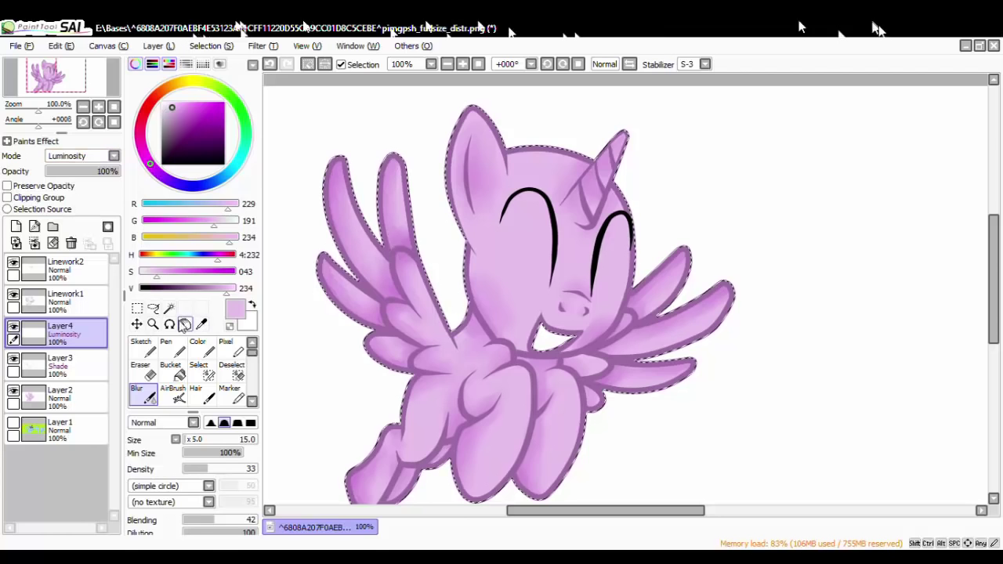
left_click(171, 351)
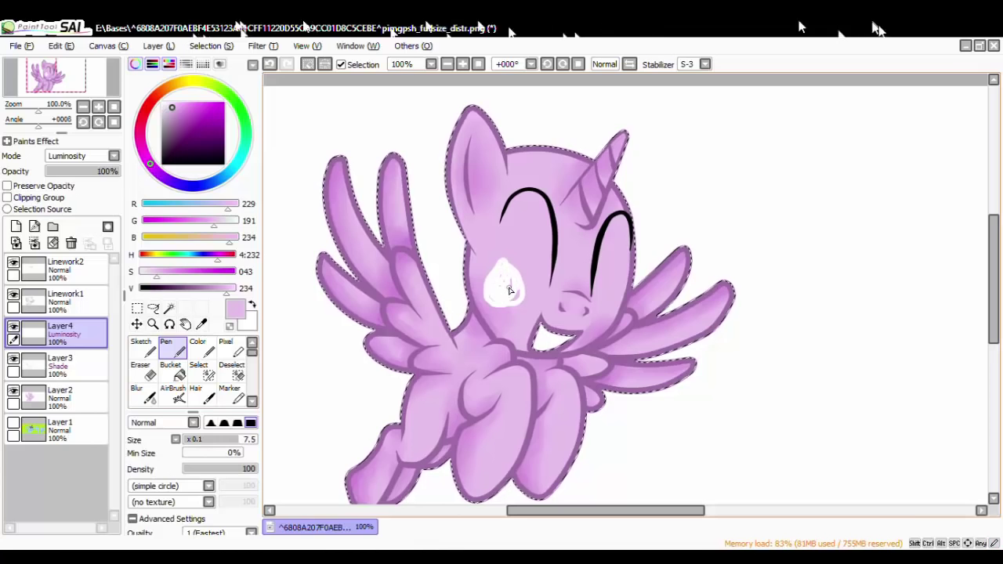
key("ctrl+z")
key("ctrl+z")
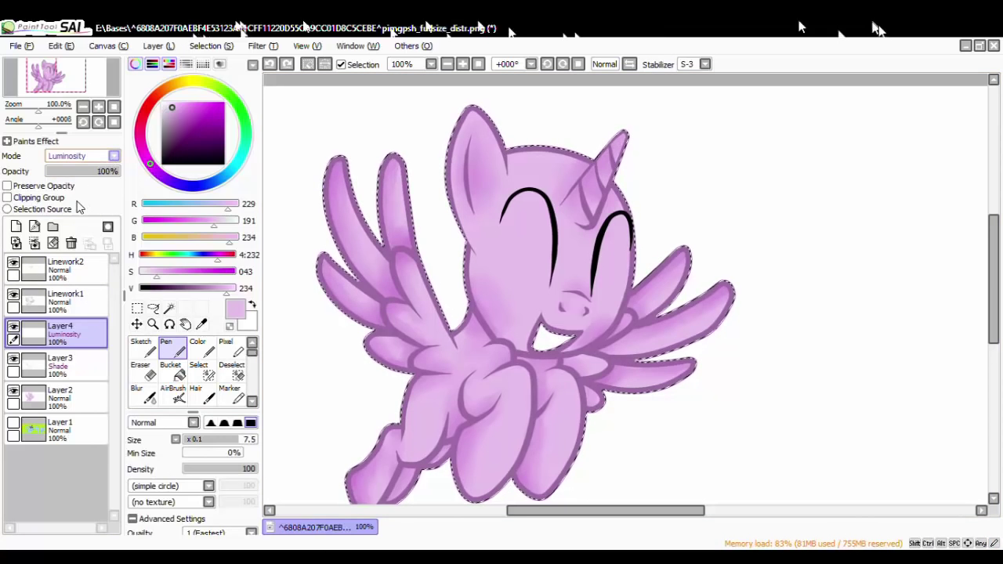
Switch the highlight layer to Overlay mode and paint rounded highlights on both cheeks with the Pen at size 10.
scroll(79, 208, "up", 1)
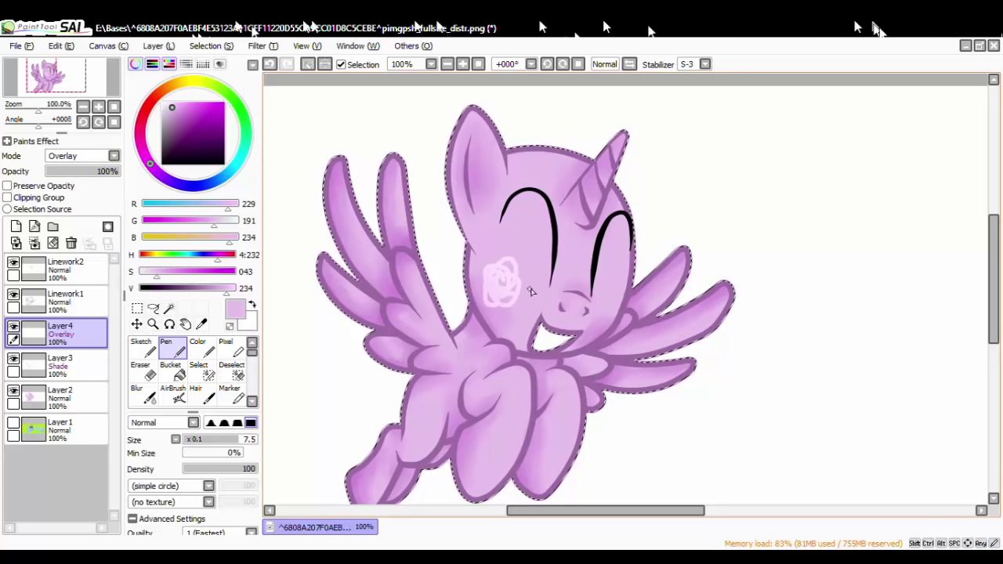
key("ctrl+z")
scroll(537, 301, "down", 1)
scroll(537, 302, "up", 2)
scroll(539, 288, "up", 2)
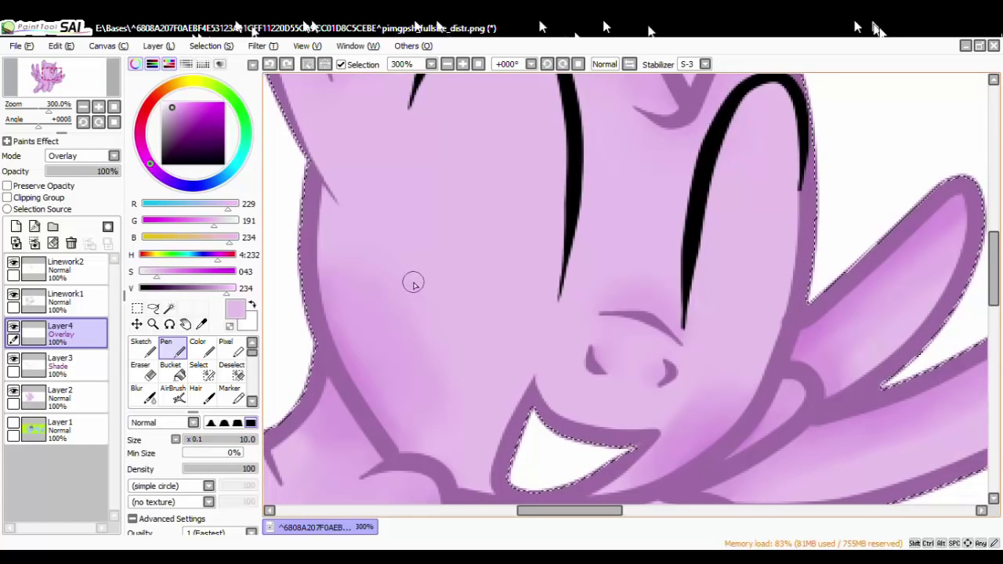
mouse_move(412, 279)
left_mouse_down()
mouse_move(387, 264)
mouse_move(421, 335)
mouse_move(371, 275)
mouse_move(427, 284)
mouse_move(394, 351)
mouse_move(362, 320)
mouse_move(391, 290)
left_mouse_up()
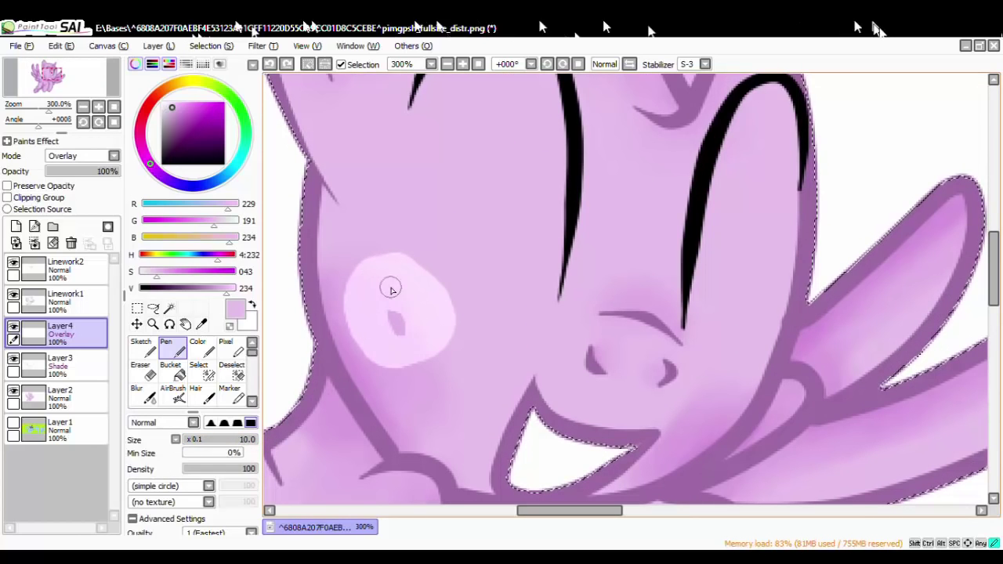
left_click_drag(407, 323, 389, 315)
left_click_drag(709, 431, 750, 359)
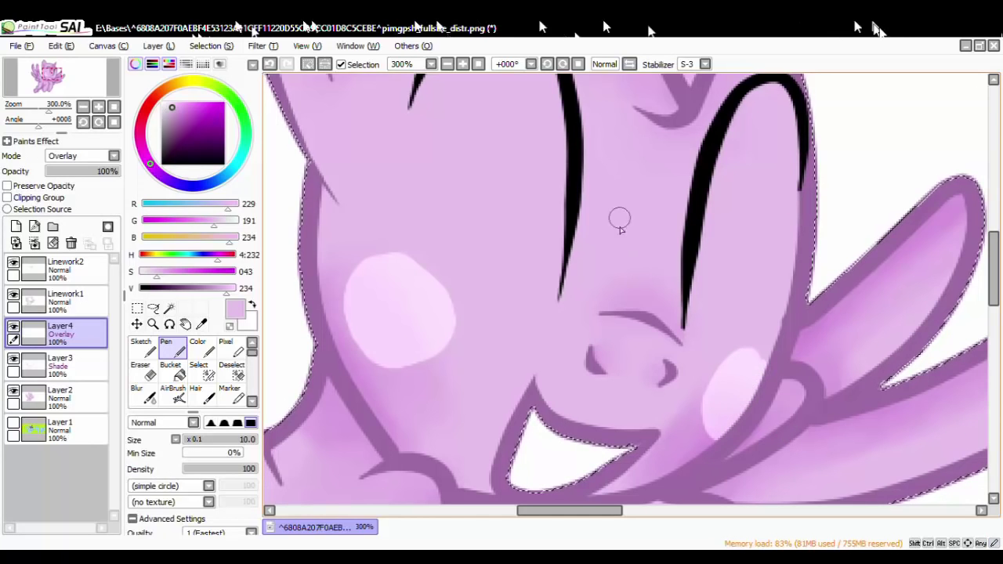
Paint a highlight down the bridge of the muzzle and one on each segment of the horn.
mouse_move(655, 276)
left_mouse_down()
mouse_move(643, 224)
mouse_move(656, 271)
left_mouse_up()
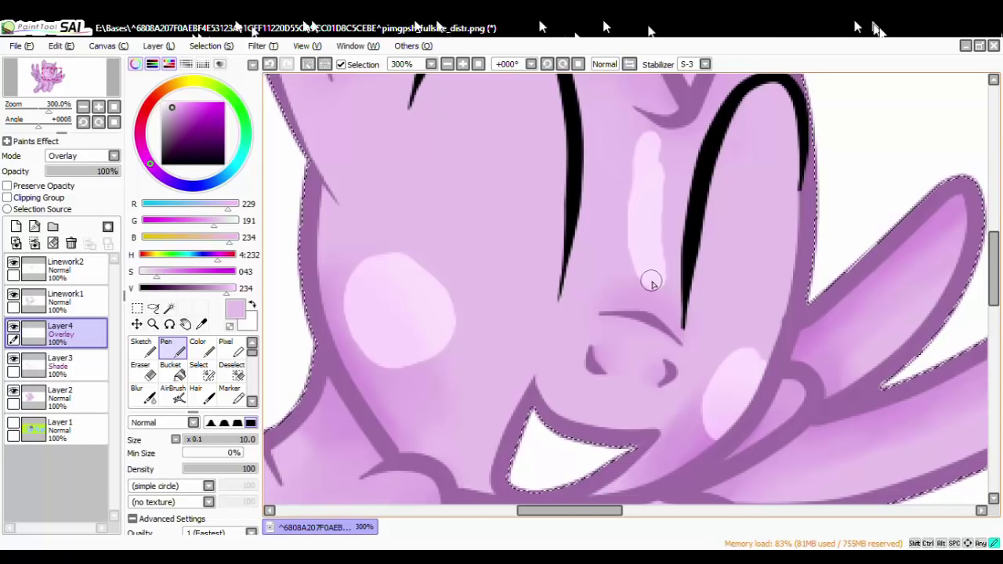
scroll(651, 282, "down", 5)
scroll(688, 211, "up", 6)
left_click_drag(512, 244, 511, 311)
scroll(521, 254, "down", 3)
scroll(501, 306, "up", 2)
key("ctrl+z")
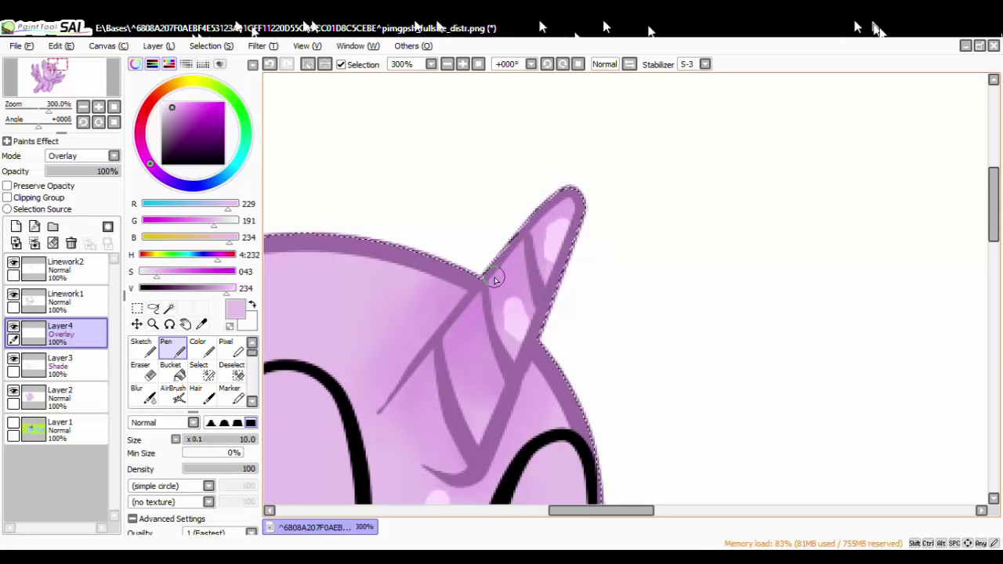
left_click_drag(459, 353, 474, 382)
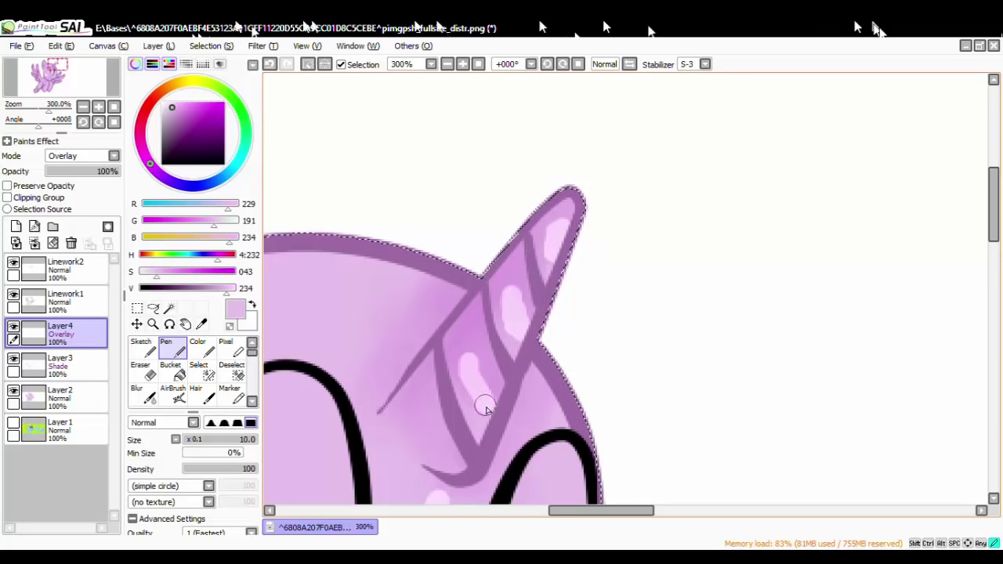
left_click_drag(411, 407, 421, 437)
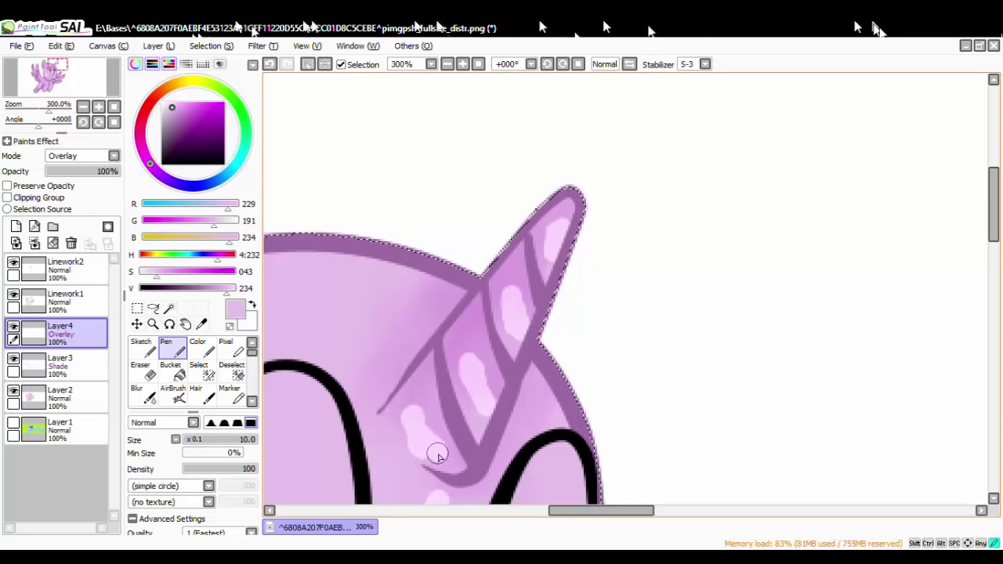
Paint highlights along both inner edges of the ear.
scroll(418, 448, "down", 8)
scroll(397, 329, "up", 8)
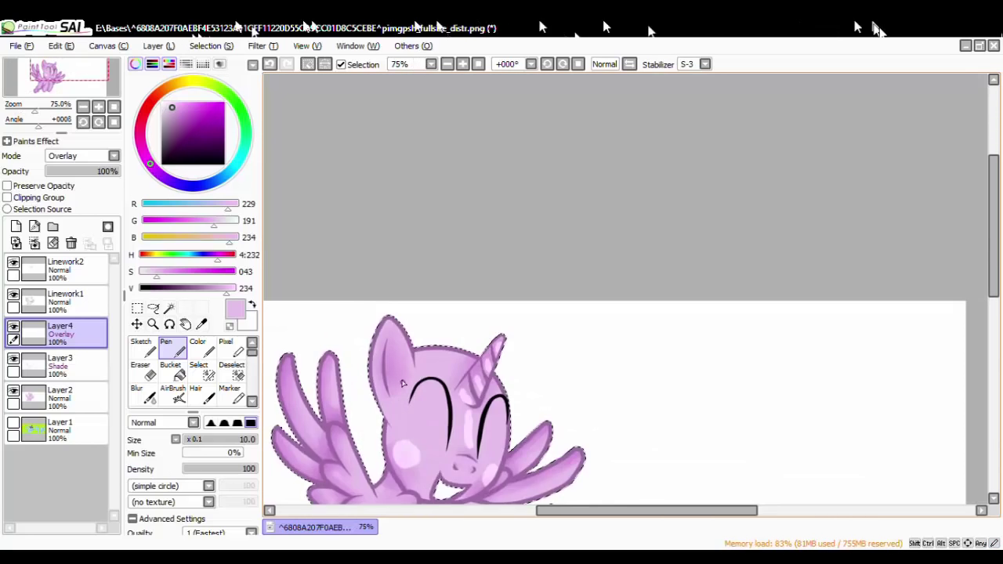
left_click_drag(359, 263, 379, 288)
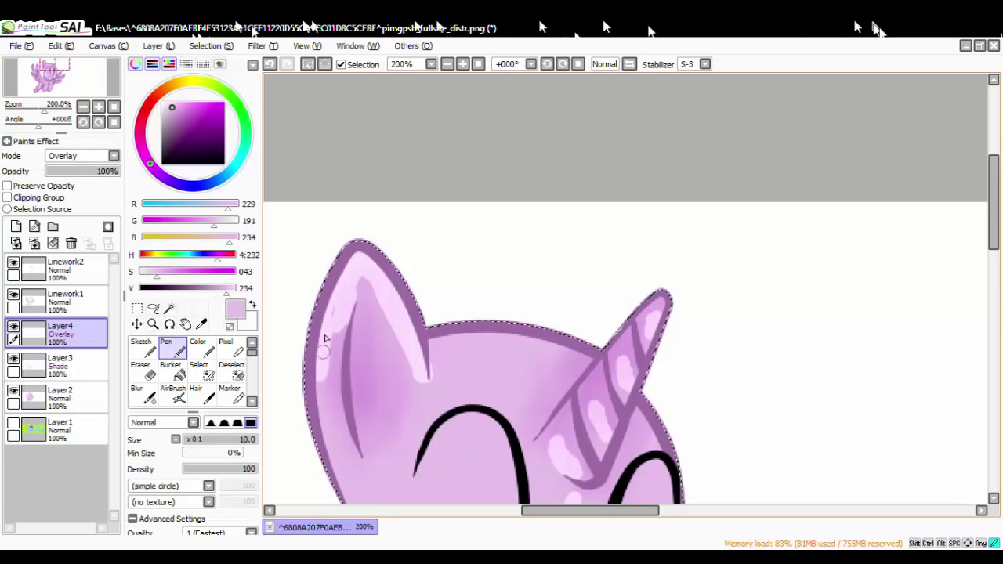
Paint highlights along the long feathers of the muzzle-side wing and on the small feathers at its base.
scroll(339, 300, "down", 7)
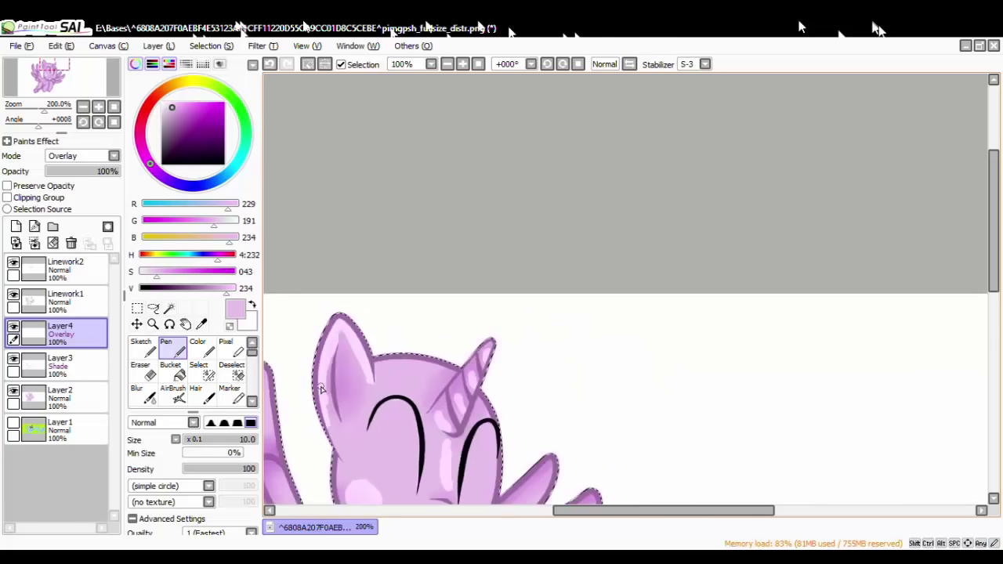
scroll(458, 418, "up", 6)
mouse_move(459, 417)
left_mouse_down()
mouse_move(546, 357)
mouse_move(487, 389)
mouse_move(530, 342)
left_mouse_up()
left_click_drag(457, 454, 585, 402)
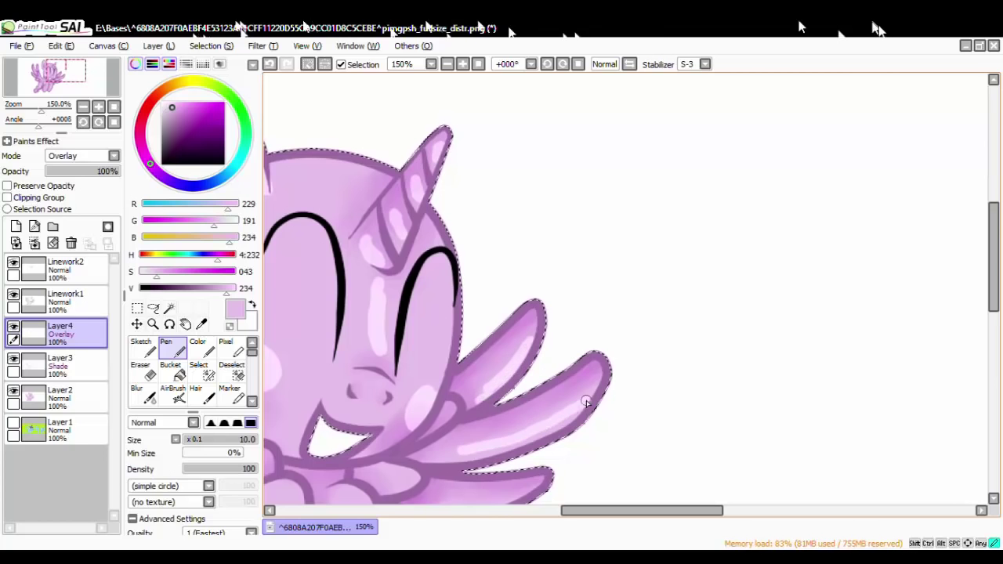
scroll(529, 443, "down", 6)
scroll(489, 409, "up", 6)
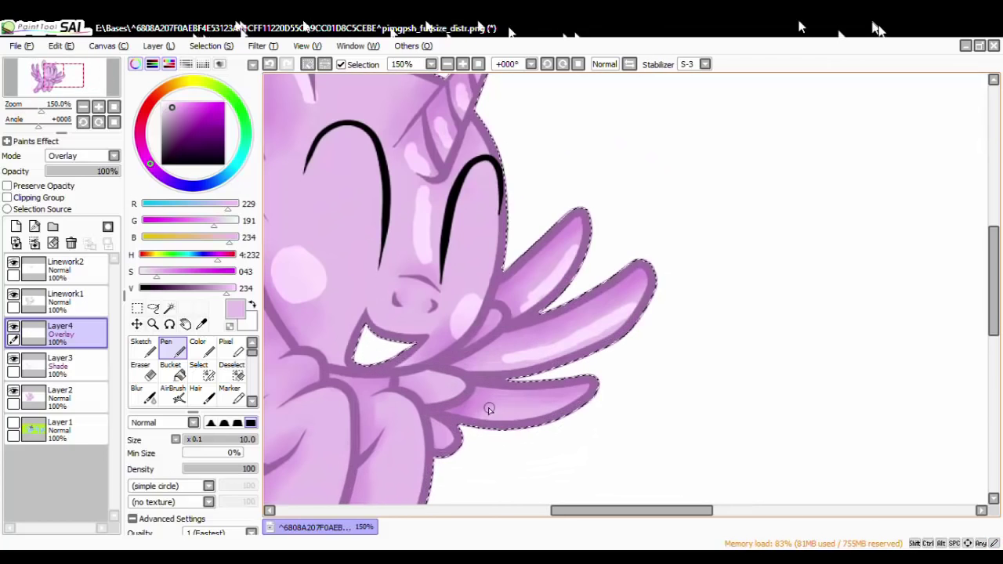
left_click_drag(523, 408, 474, 413)
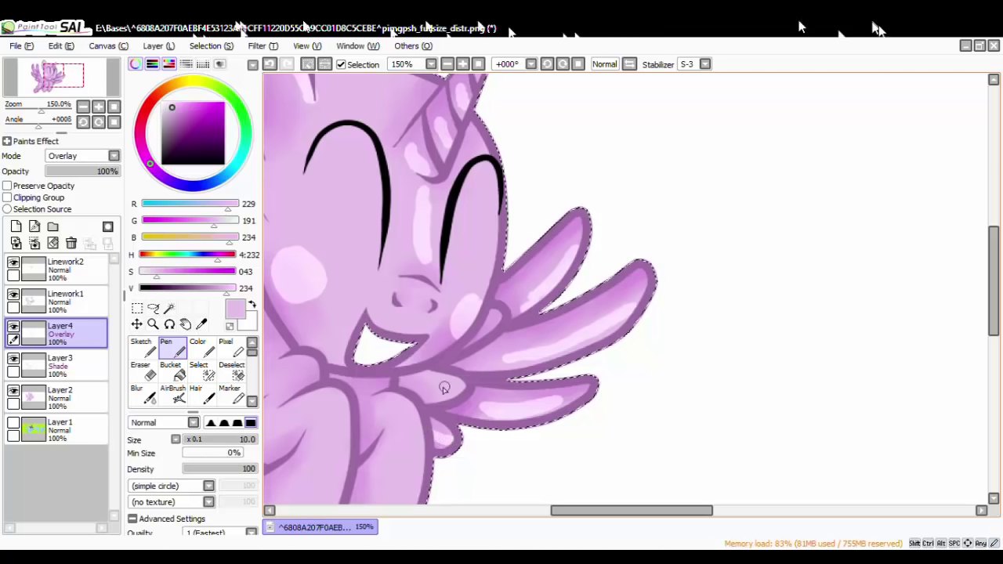
Paint highlights along the inner, lower and outer feathers of the ear-side wing.
scroll(443, 388, "down", 6)
scroll(427, 387, "up", 6)
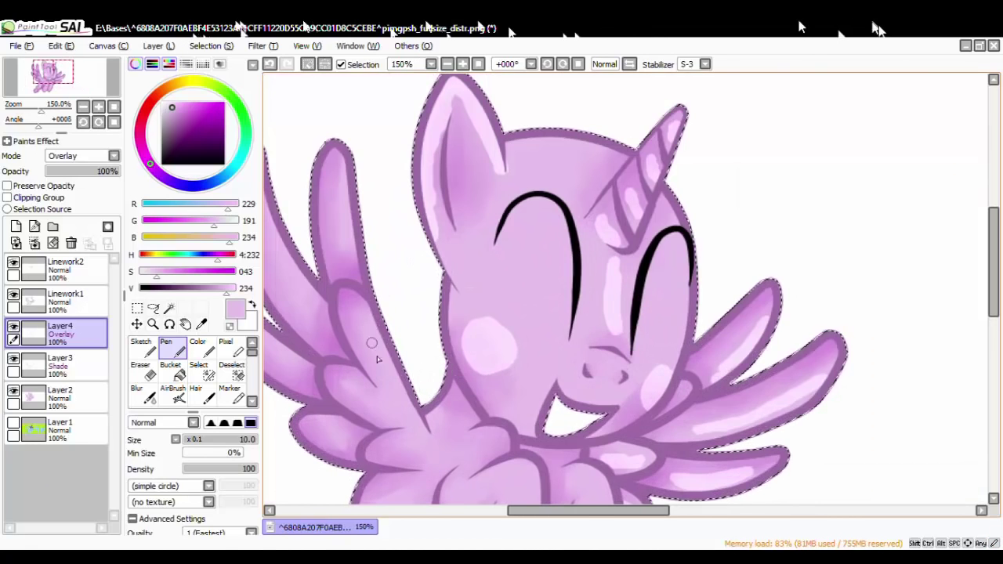
left_click_drag(365, 330, 398, 393)
left_click_drag(338, 378, 372, 401)
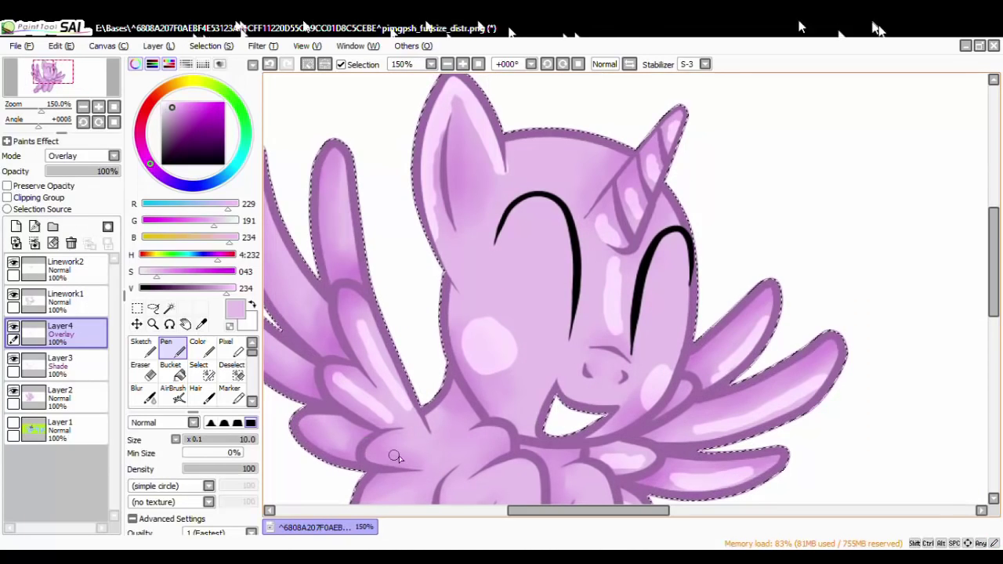
left_click_drag(391, 455, 320, 428)
scroll(368, 425, "down", 4)
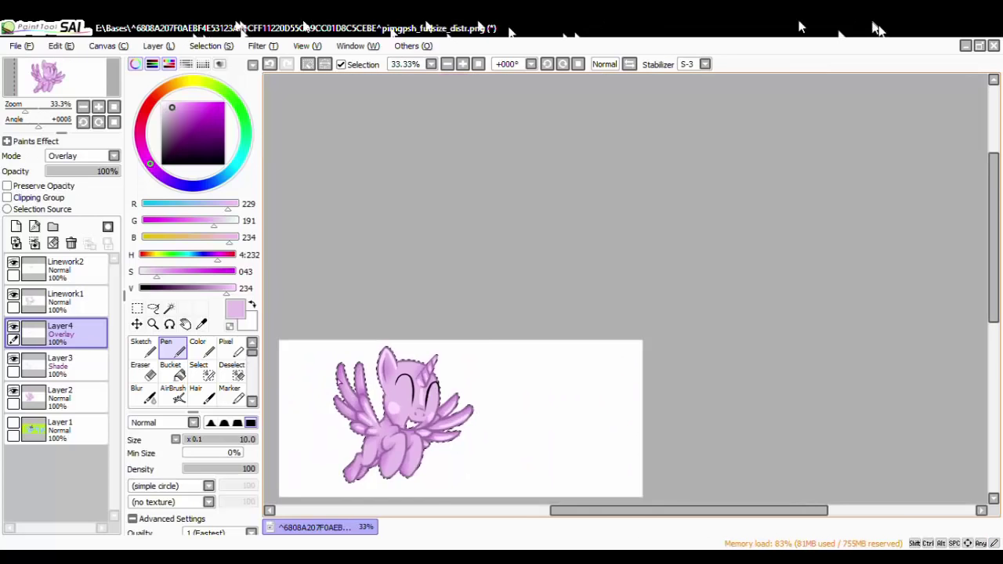
scroll(334, 392, "up", 4)
left_click_drag(382, 453, 430, 505)
left_click_drag(385, 329, 434, 435)
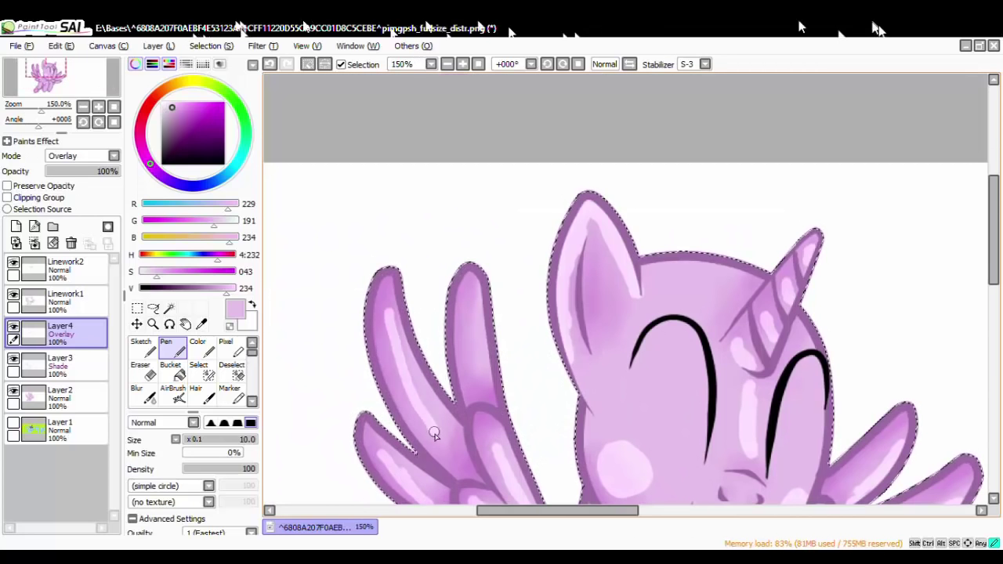
Undo the last front-leg highlights and repaint them as streaks down both front legs.
scroll(468, 327, "down", 6)
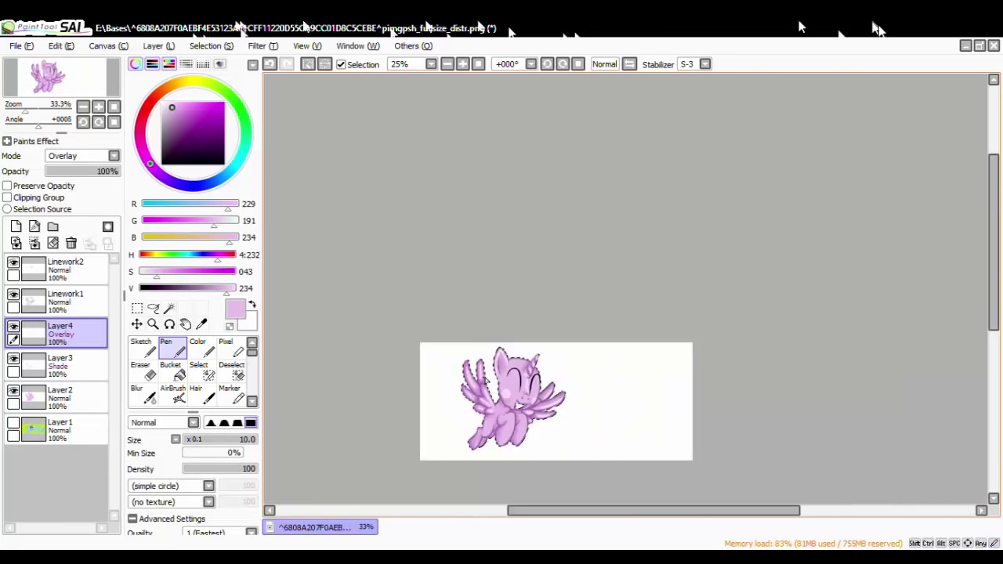
scroll(488, 396, "up", 5)
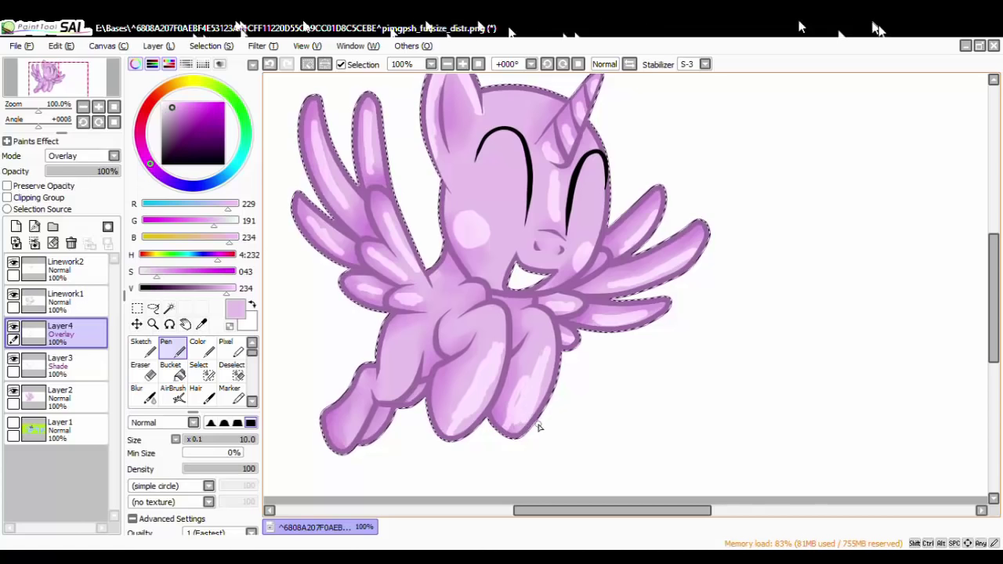
key("ctrl+z")
key("ctrl+z")
left_click_drag(495, 360, 485, 385)
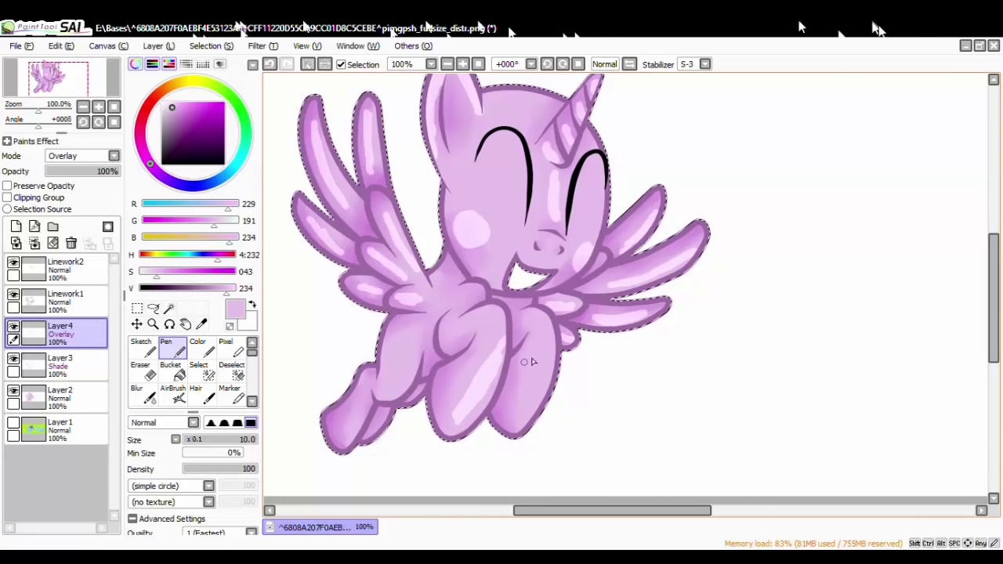
mouse_move(531, 362)
left_mouse_down()
mouse_move(502, 423)
mouse_move(516, 414)
left_mouse_up()
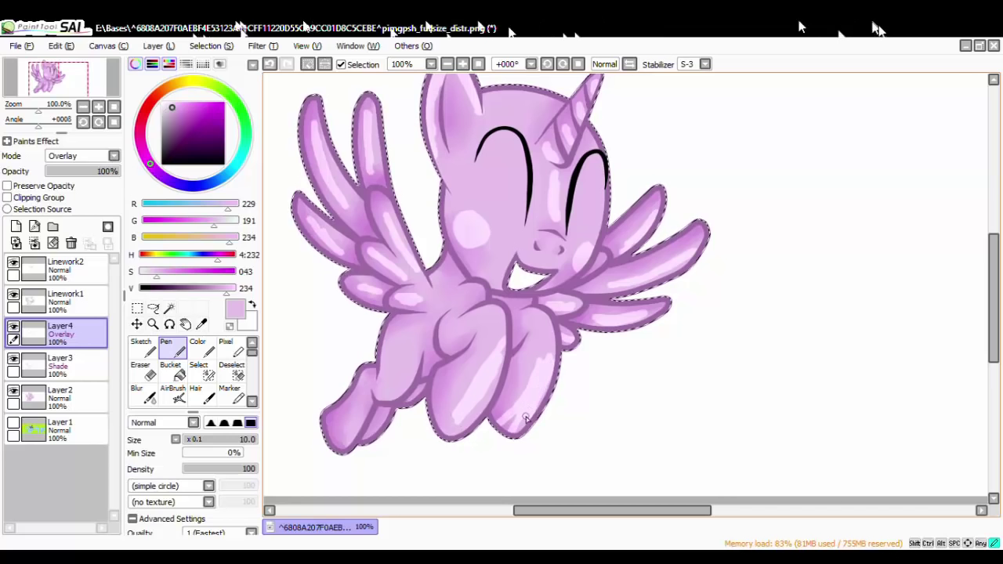
Paint highlights on the tops of both front legs, the flank, the haunch and the hind leg.
left_click_drag(490, 315, 462, 330)
left_click_drag(534, 313, 514, 329)
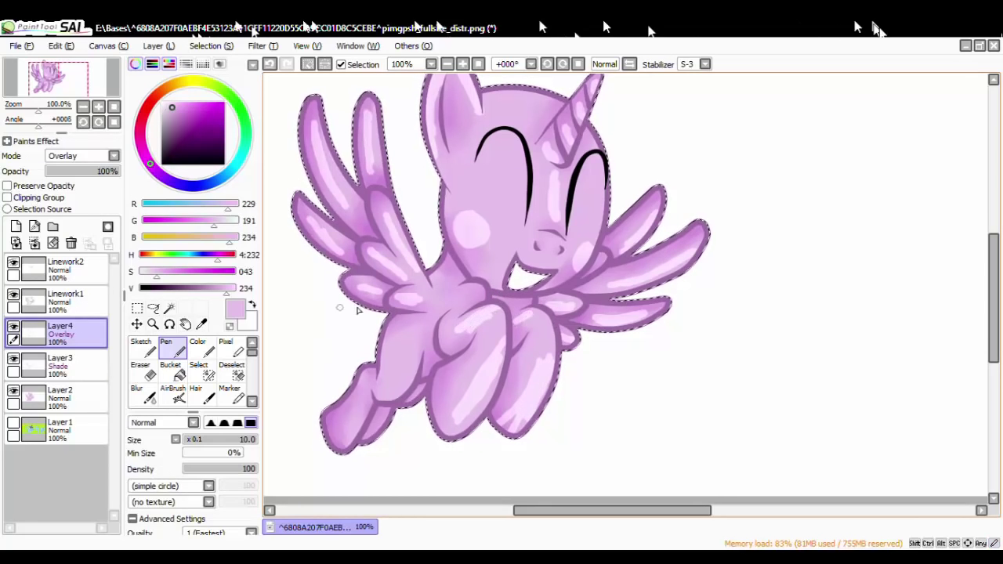
mouse_move(406, 337)
left_mouse_down()
mouse_move(394, 347)
mouse_move(412, 338)
left_mouse_up()
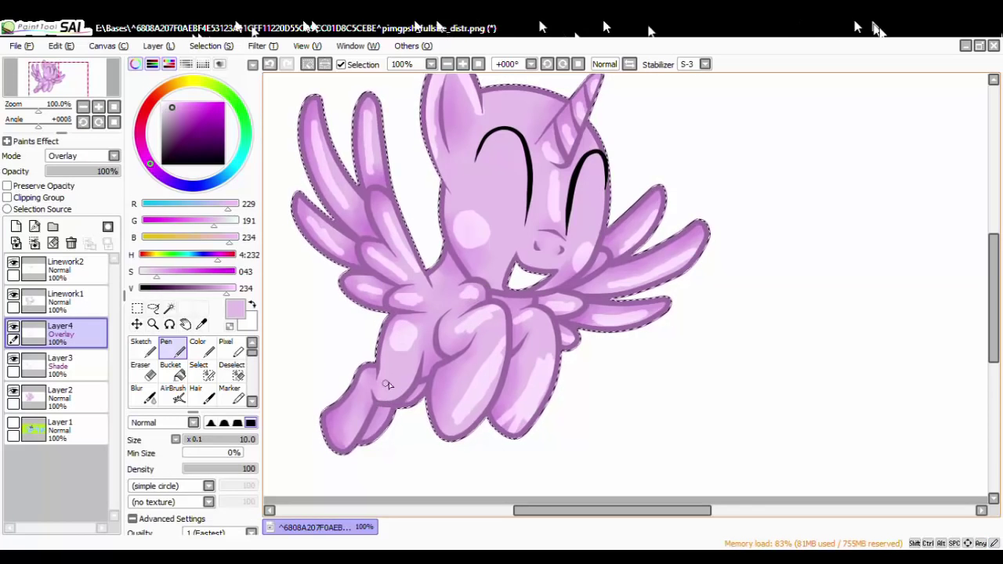
mouse_move(406, 371)
left_mouse_down()
mouse_move(352, 404)
mouse_move(342, 432)
mouse_move(369, 401)
mouse_move(347, 434)
mouse_move(369, 405)
mouse_move(356, 428)
left_mouse_up()
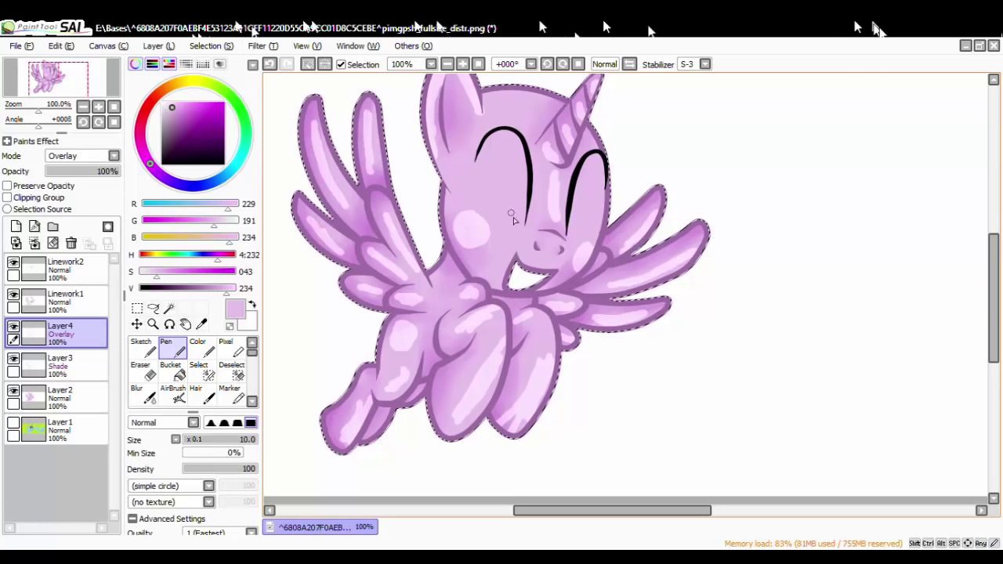
Blur the highlights on the ear-side wing feathers and the chest tuft with the Blur tool at size 15.
left_click(153, 397)
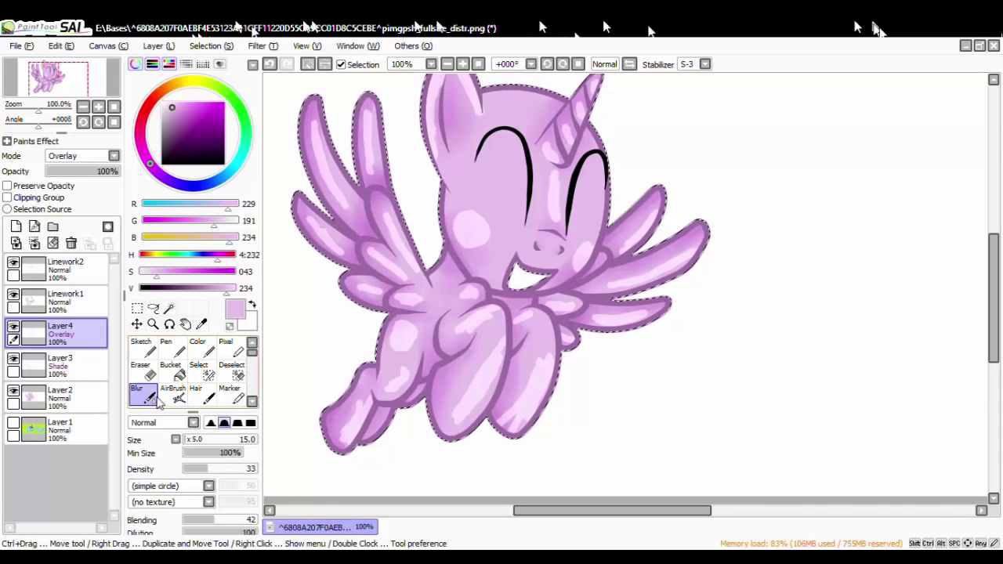
mouse_move(372, 174)
left_mouse_down()
mouse_move(366, 87)
mouse_move(353, 136)
left_mouse_up()
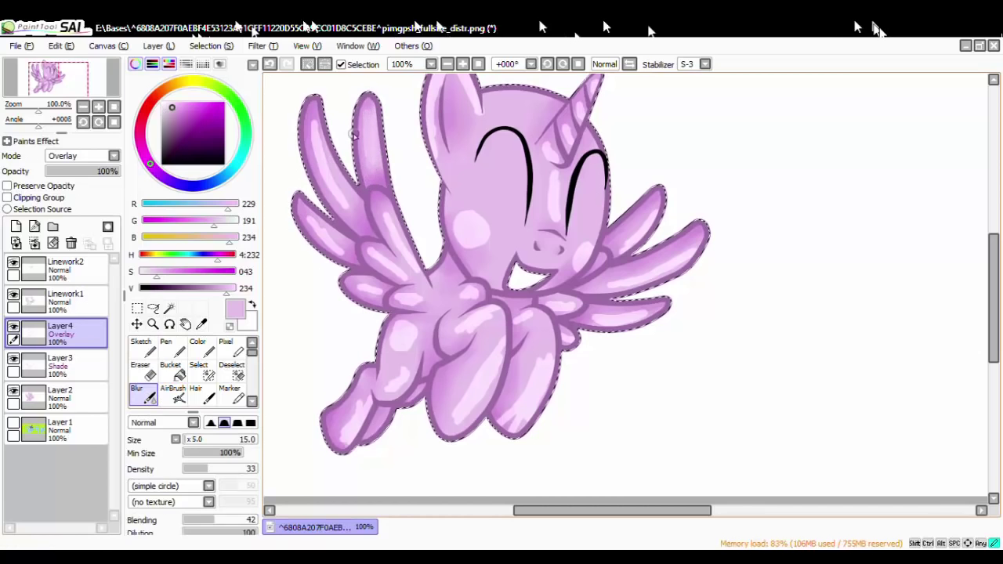
left_click_drag(337, 228, 337, 254)
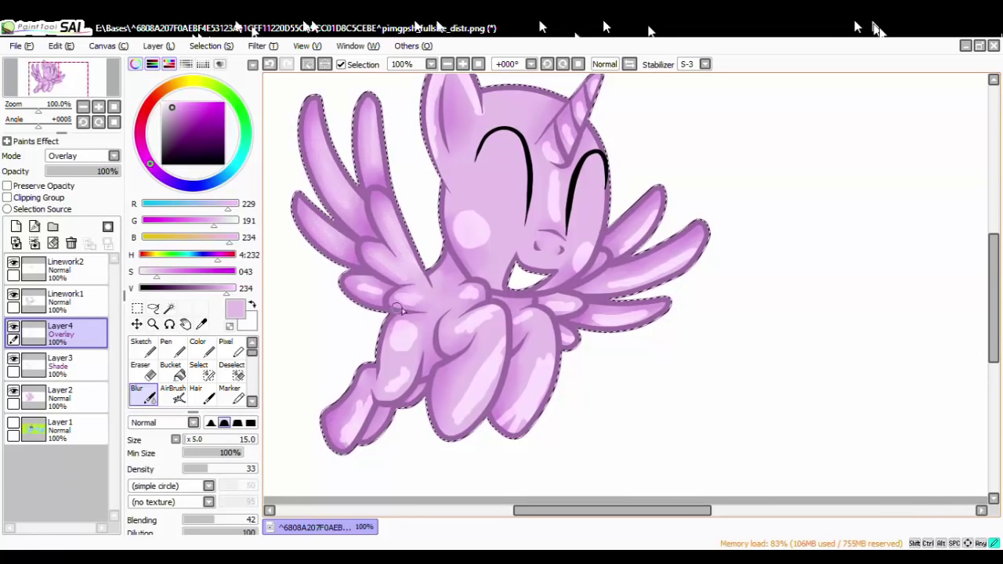
left_click_drag(391, 304, 460, 302)
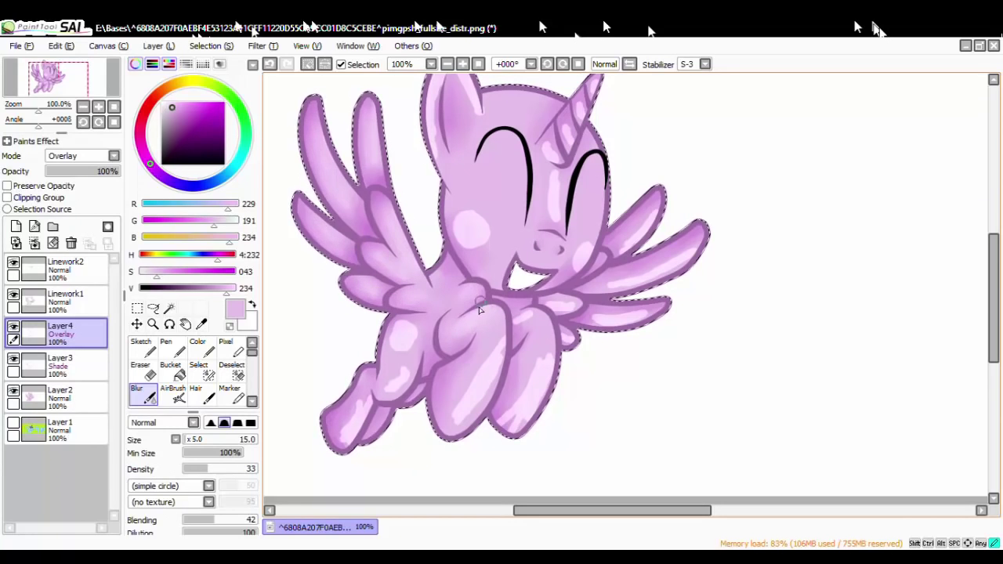
Blur the highlights on the flank, haunch, hind leg and both front legs.
scroll(472, 405, "down", 3)
scroll(443, 380, "up", 5)
left_click_drag(435, 320, 480, 283)
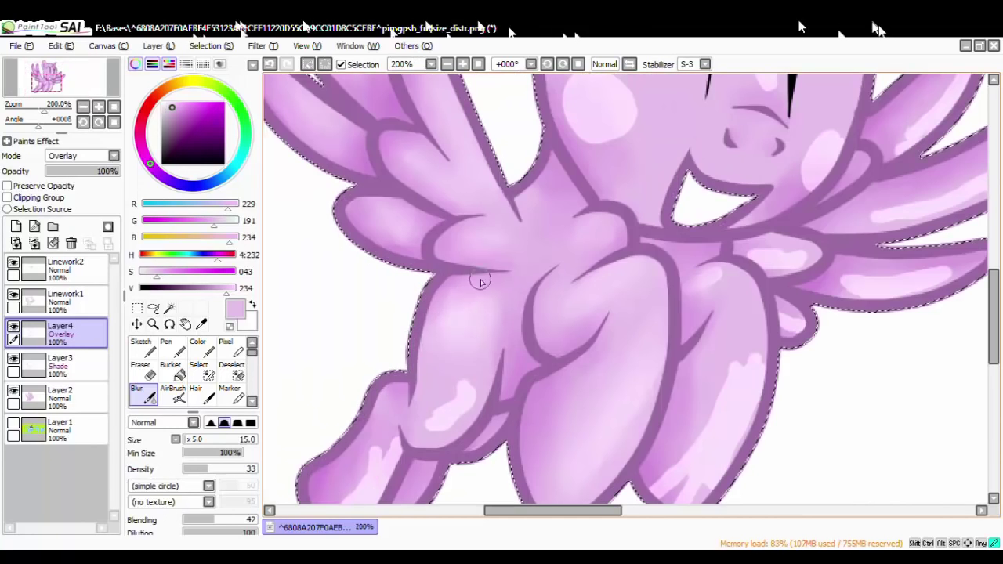
left_click_drag(468, 366, 463, 406)
scroll(462, 407, "down", 2)
left_click_drag(613, 370, 588, 441)
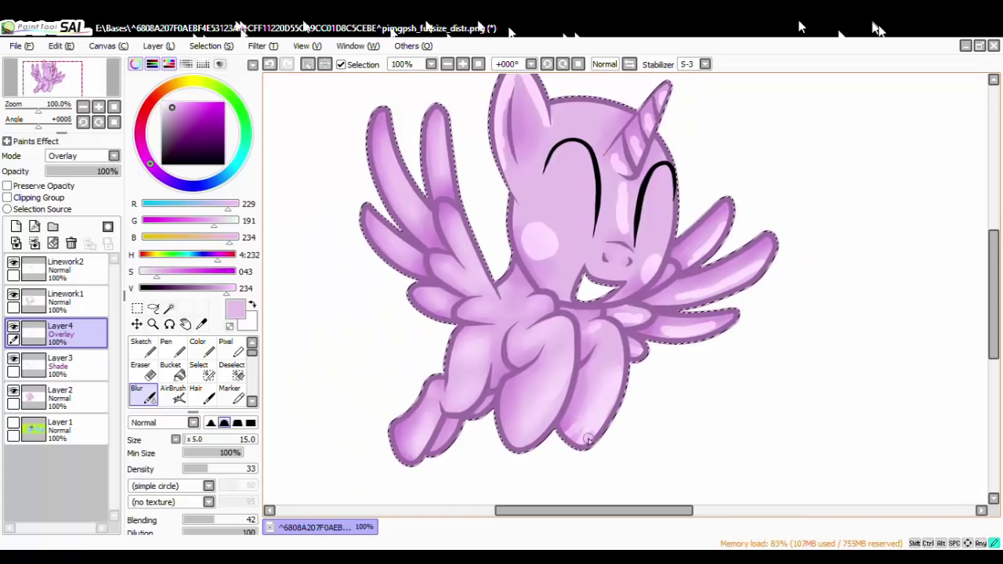
Blur the highlights on the far wing feathers, ear, face, cheeks and horn with the Blur tool at size 15.
scroll(572, 450, "up", 1)
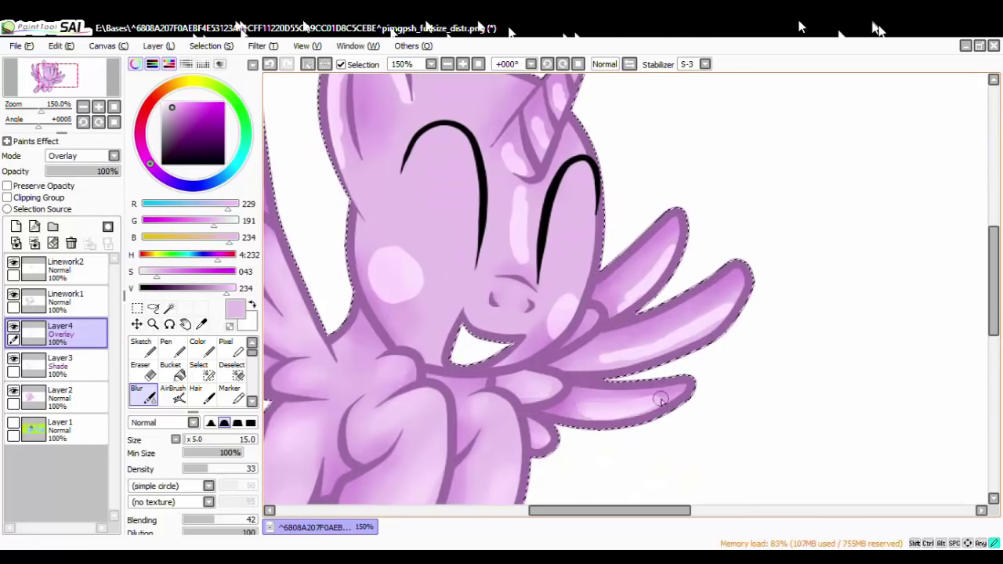
left_click_drag(630, 346, 723, 302)
left_click_drag(670, 249, 625, 304)
mouse_move(555, 328)
left_mouse_down()
mouse_move(567, 305)
mouse_move(548, 313)
left_mouse_up()
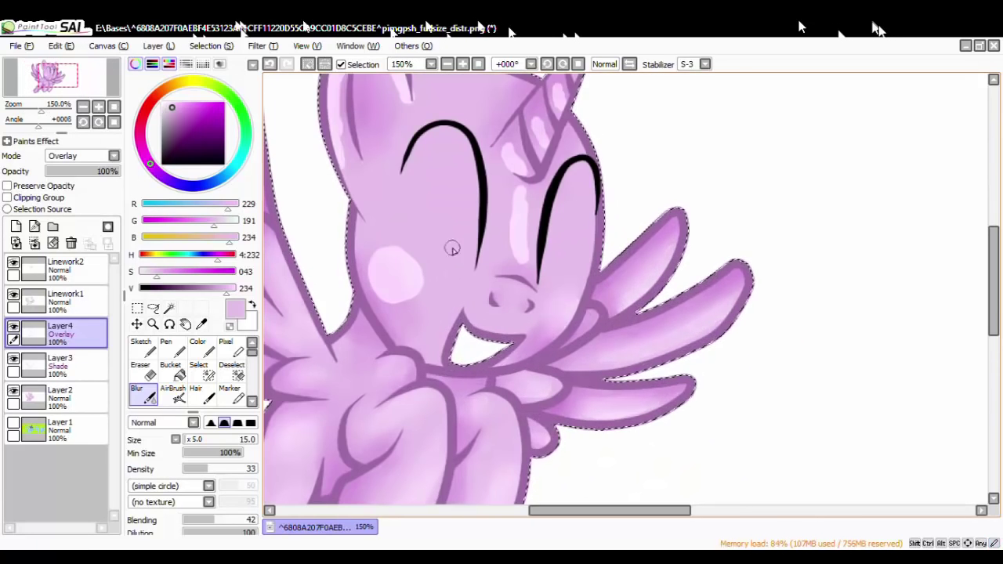
scroll(529, 259, "down", 5)
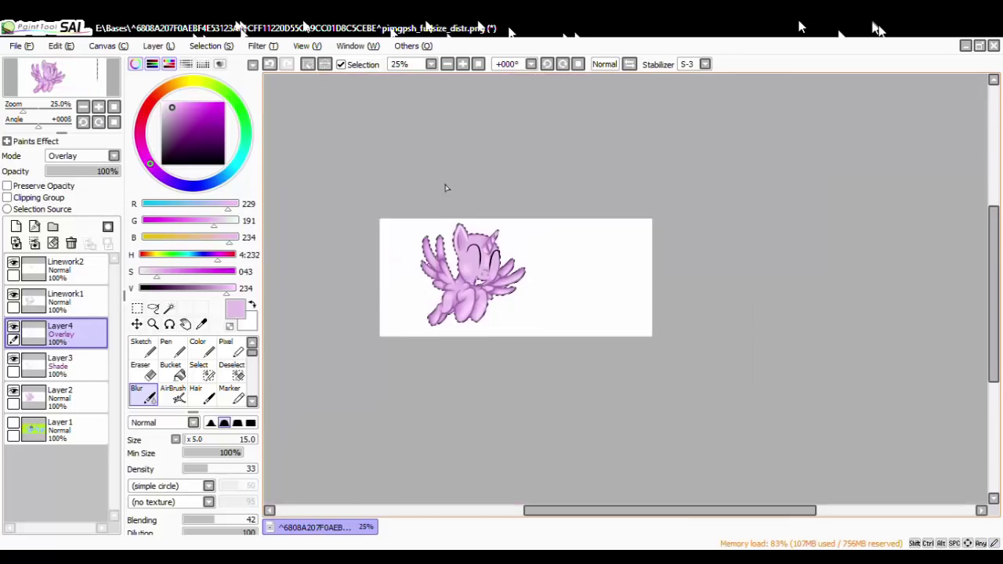
scroll(444, 188, "up", 6)
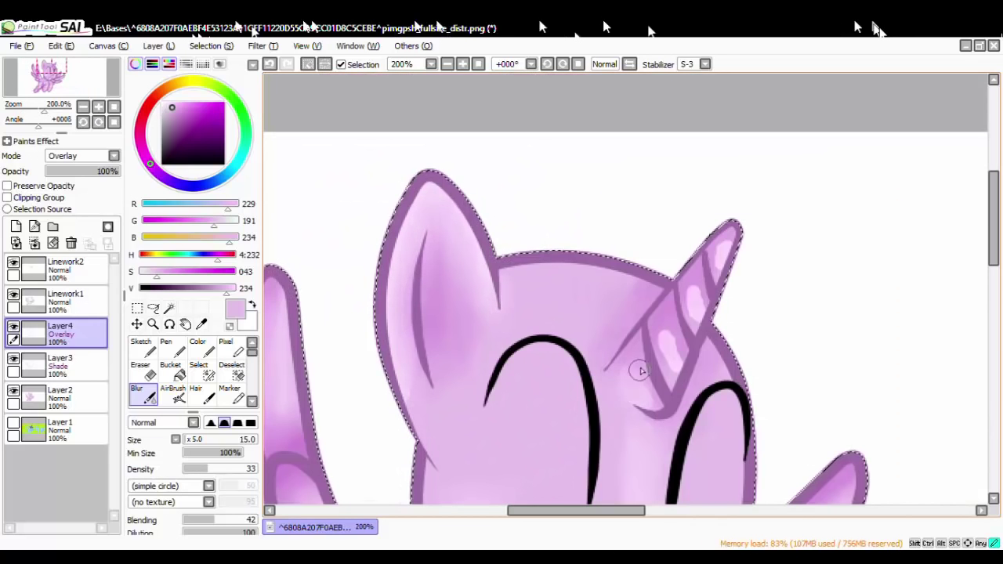
scroll(617, 310, "down", 2)
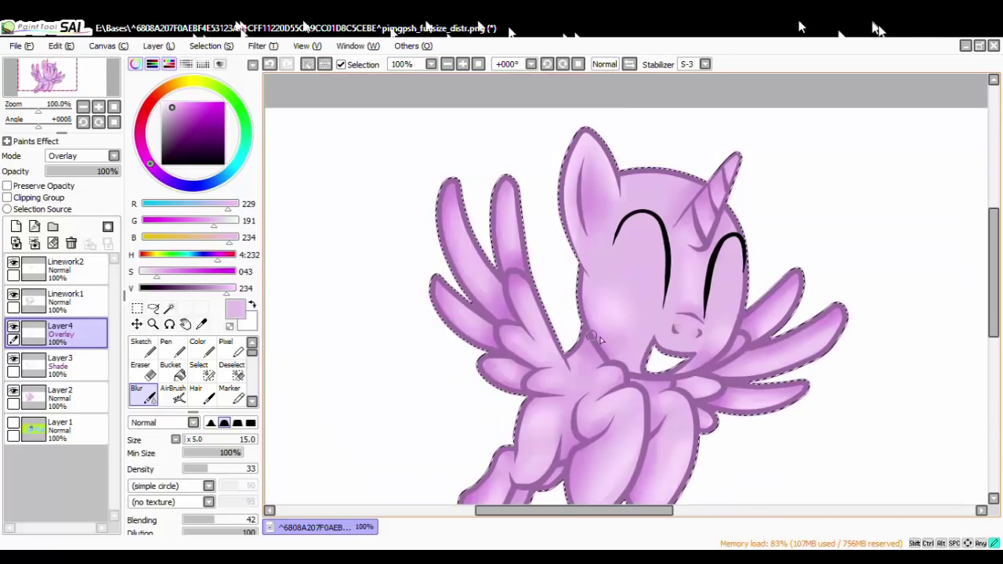
Hide the Overlay layer and the Shade layer, then show them again one by one to compare the shading and highlights.
scroll(639, 318, "down", 4)
scroll(658, 345, "up", 3)
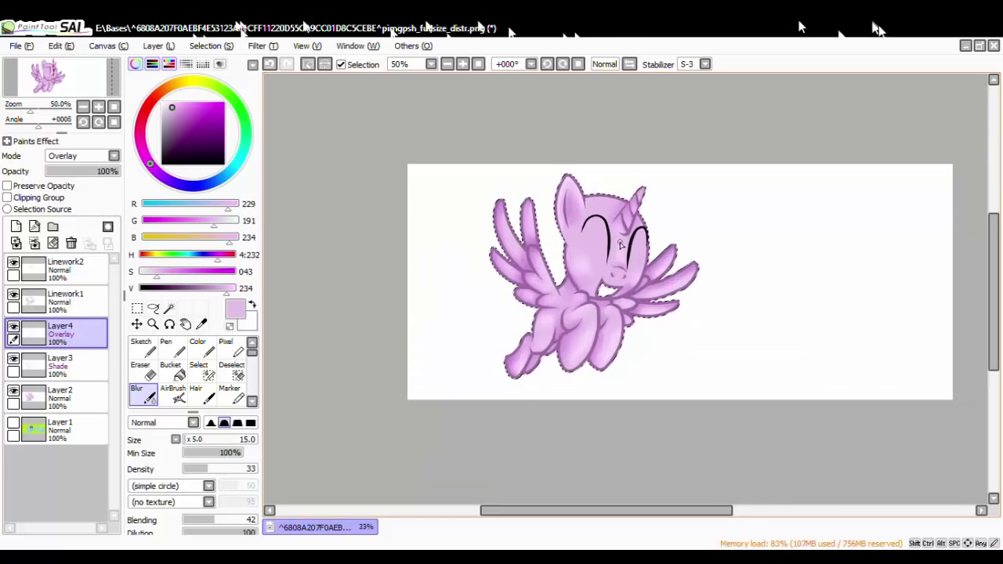
scroll(607, 267, "up", 2)
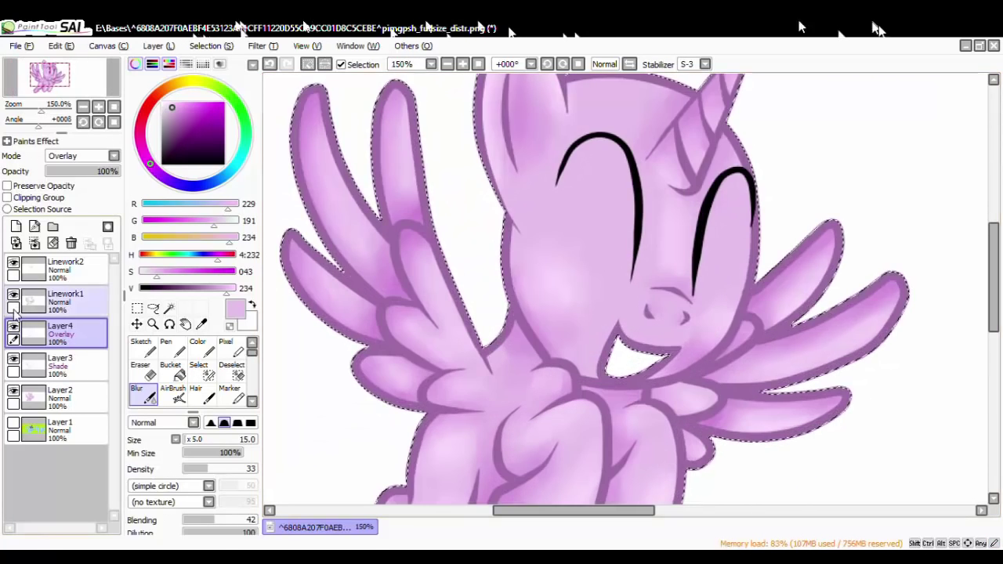
scroll(297, 335, "down", 2)
scroll(304, 346, "up", 1)
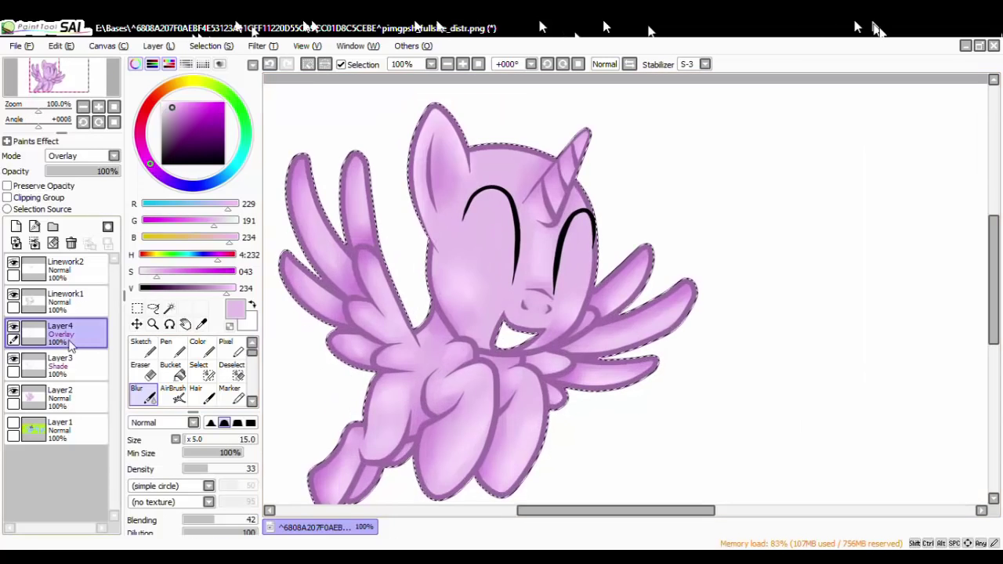
left_click(13, 326)
left_click(14, 359)
scroll(440, 359, "down", 2)
scroll(439, 359, "up", 2)
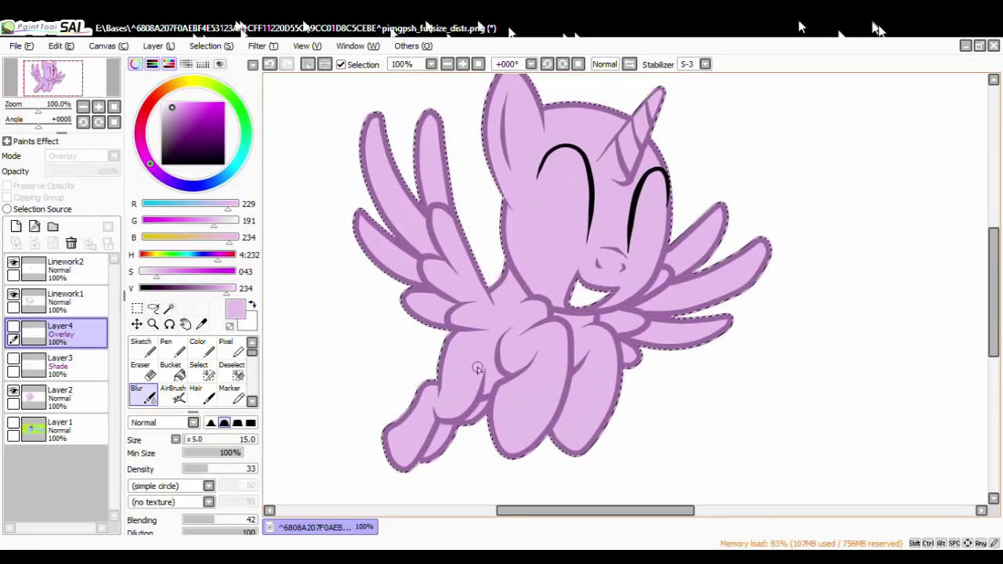
left_click(14, 358)
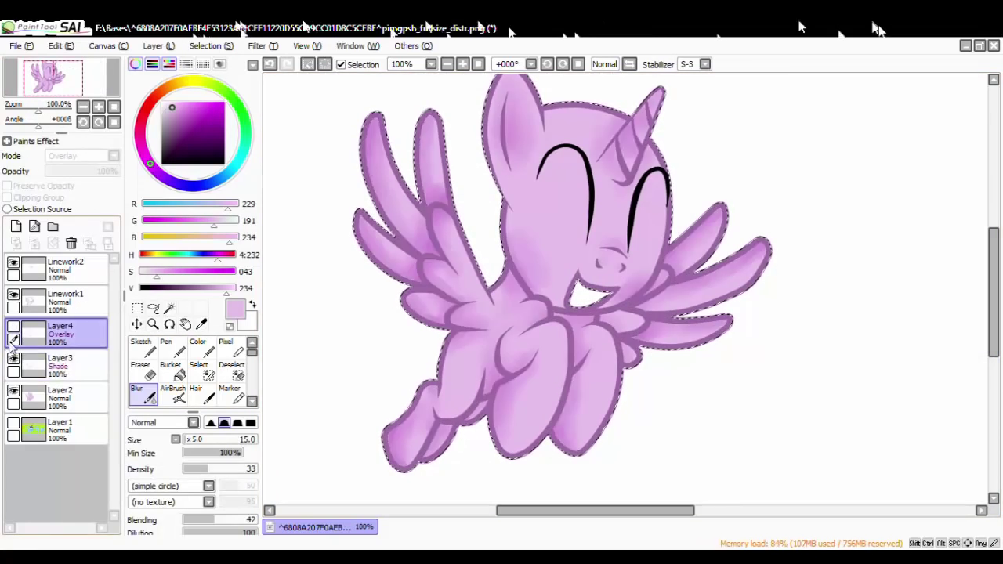
left_click(14, 326)
scroll(523, 269, "down", 2)
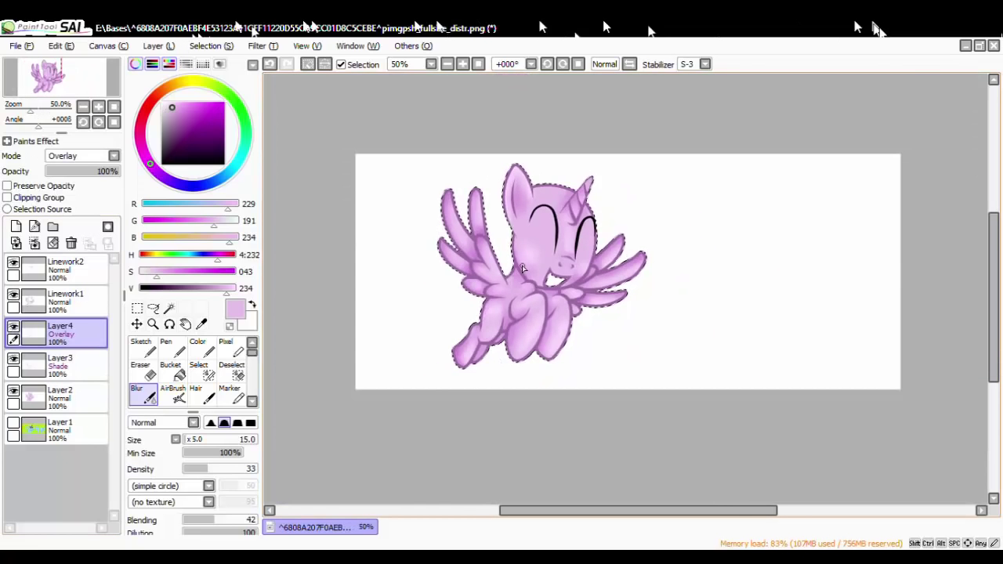
scroll(522, 269, "up", 2)
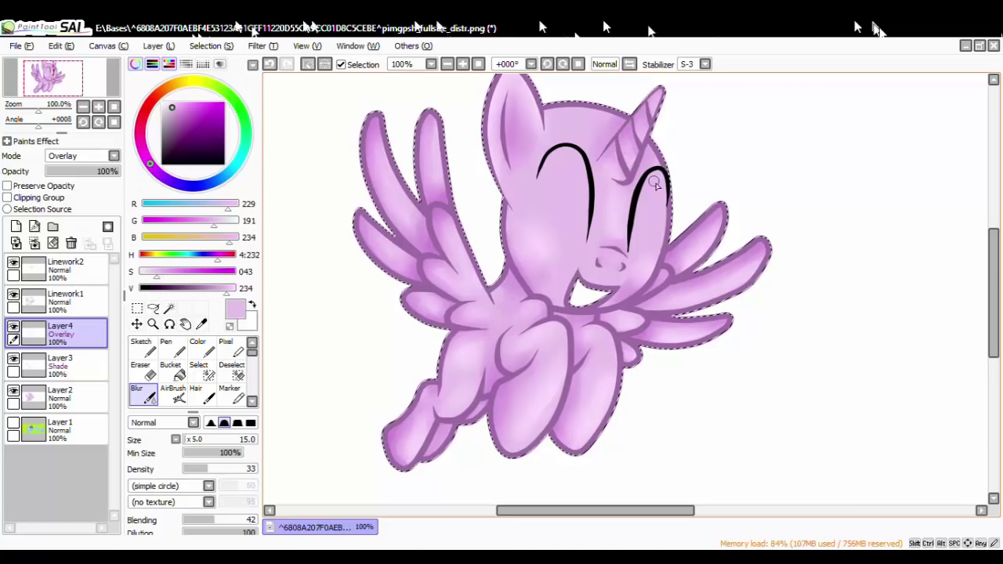
scroll(662, 202, "down", 2)
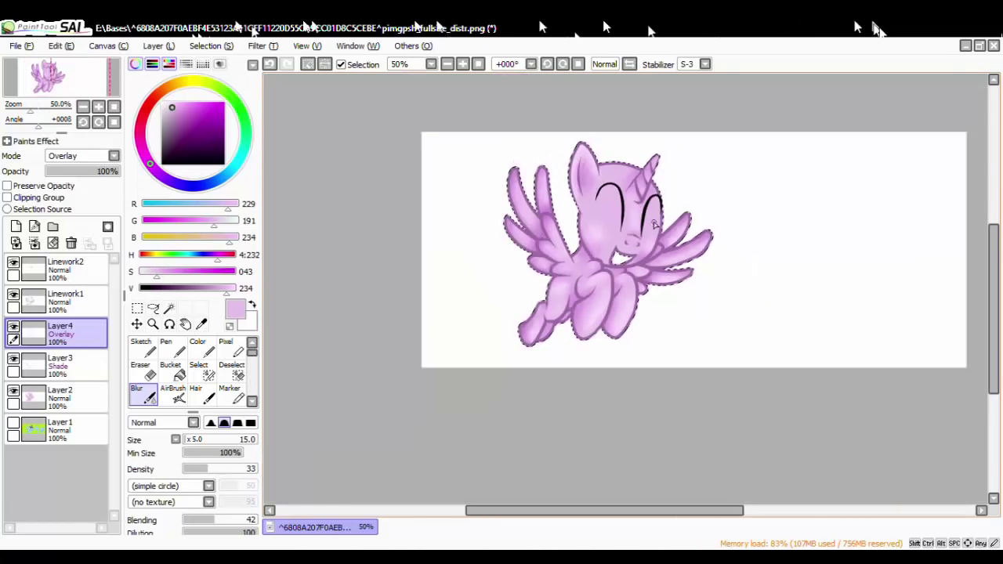
scroll(654, 224, "up", 2)
scroll(656, 224, "down", 1)
scroll(660, 217, "up", 3)
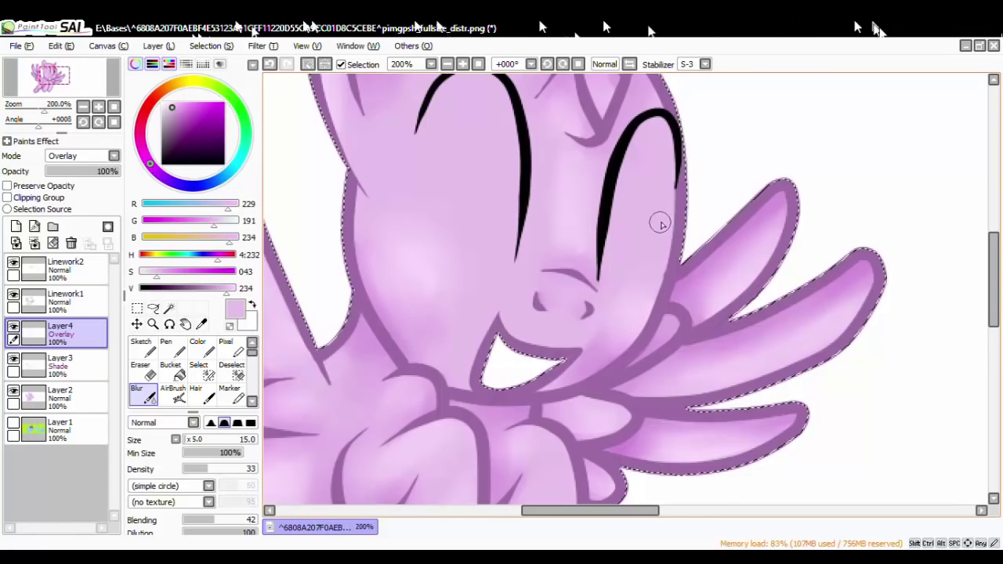
scroll(643, 200, "down", 3)
scroll(650, 197, "down", 1)
scroll(642, 181, "up", 2)
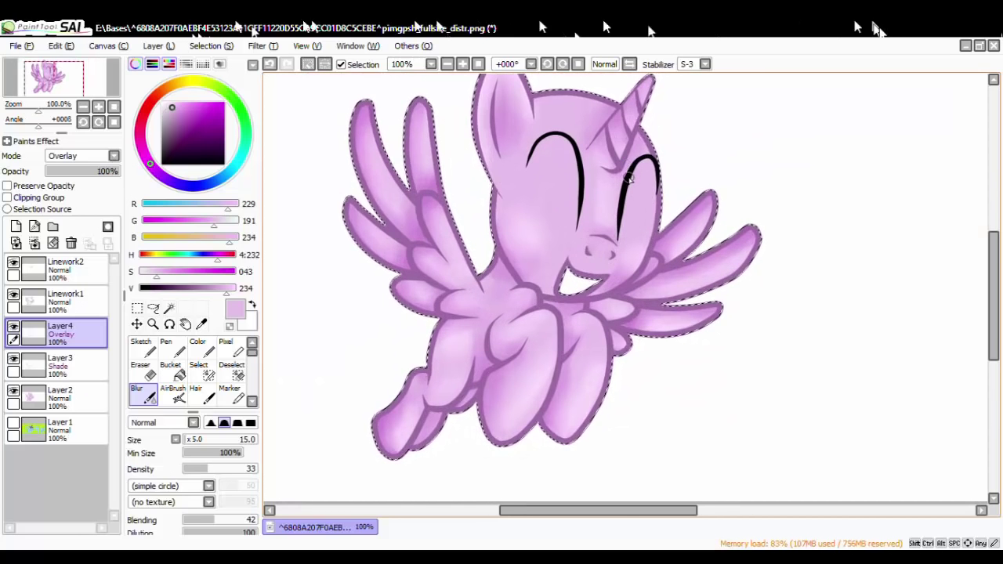
scroll(629, 178, "up", 2)
scroll(647, 190, "down", 3)
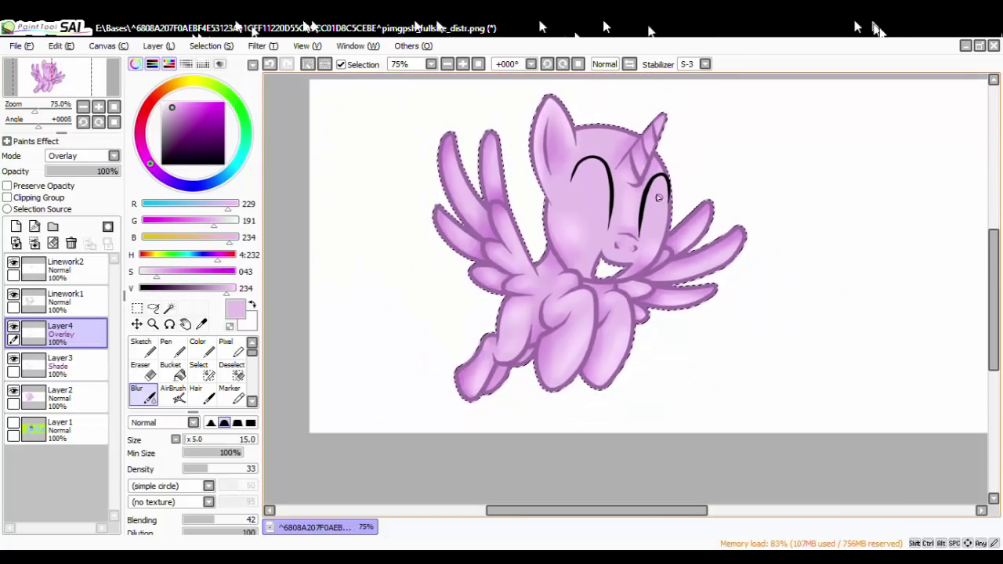
scroll(658, 197, "up", 4)
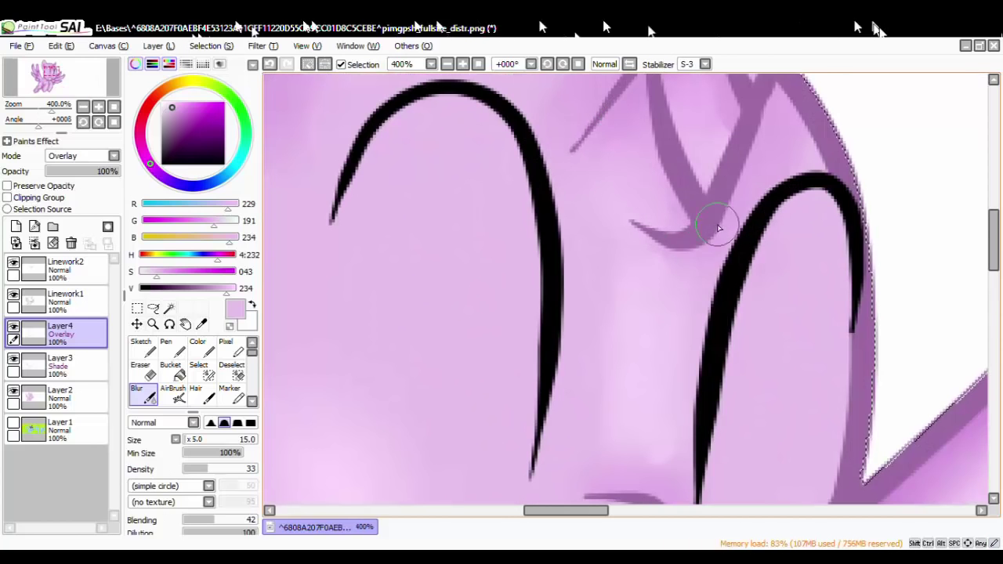
scroll(725, 208, "down", 2)
scroll(732, 173, "down", 2)
scroll(752, 164, "up", 3)
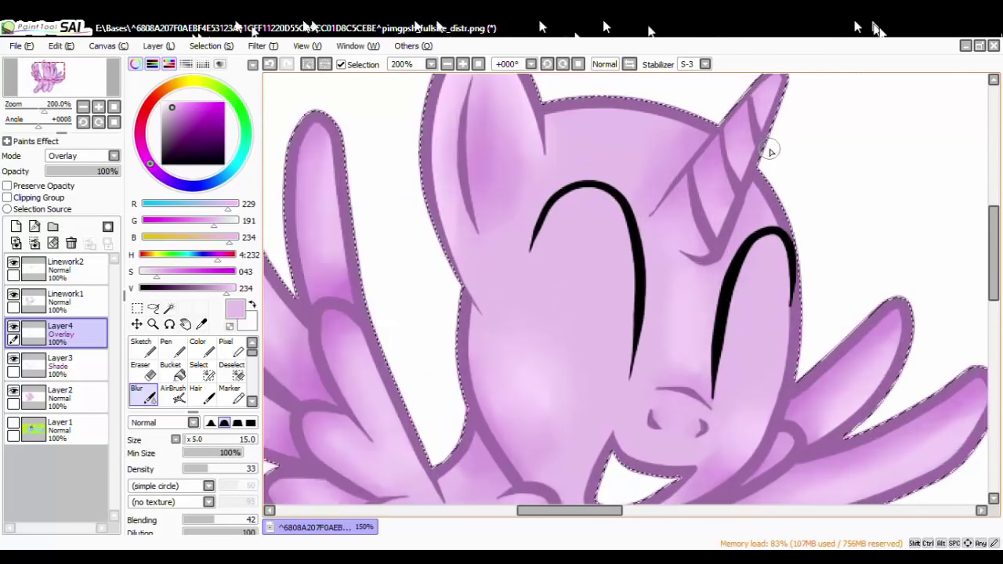
scroll(710, 202, "down", 5)
scroll(708, 220, "up", 3)
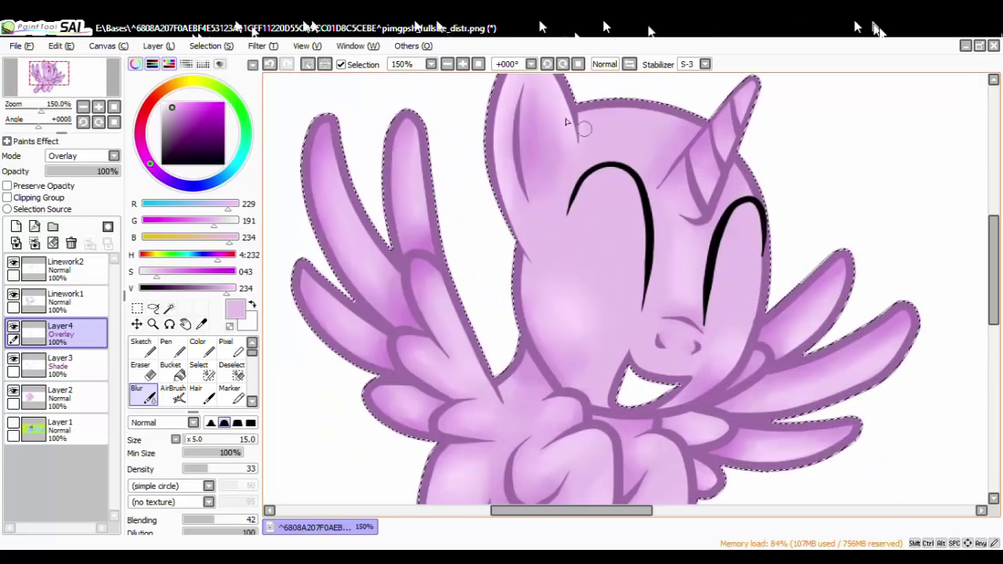
scroll(571, 129, "down", 2)
scroll(592, 135, "up", 1)
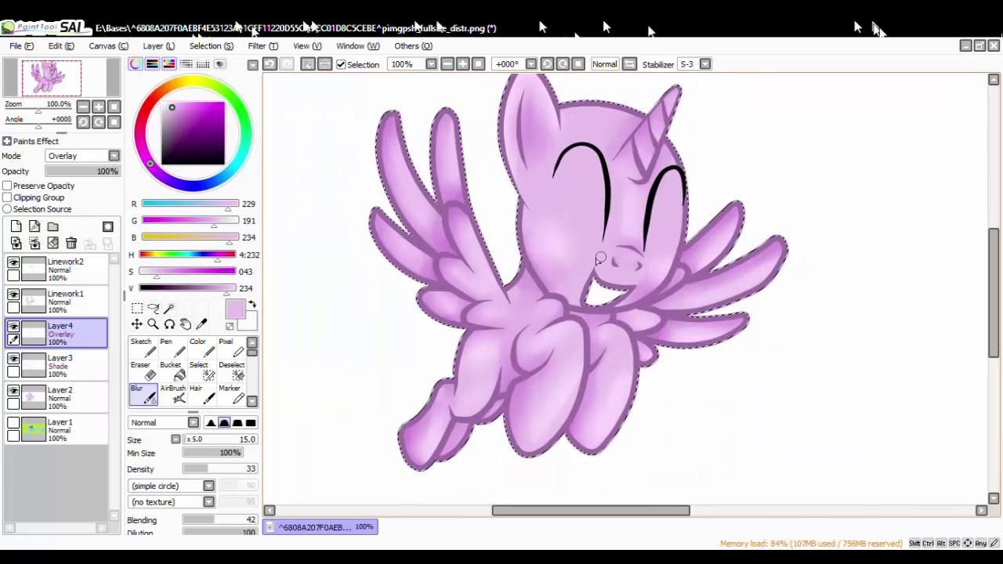
Create a new Normal layer and place it directly below Linework1.
left_click(51, 300)
left_click_drag(606, 213, 570, 208)
scroll(572, 208, "up", 2)
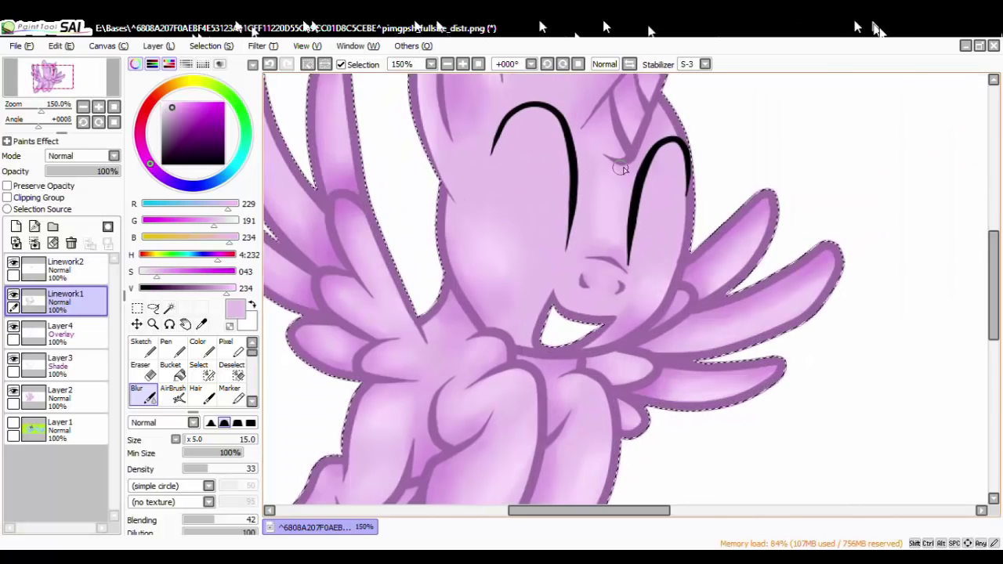
scroll(616, 161, "down", 3)
scroll(616, 149, "up", 3)
left_click(16, 227)
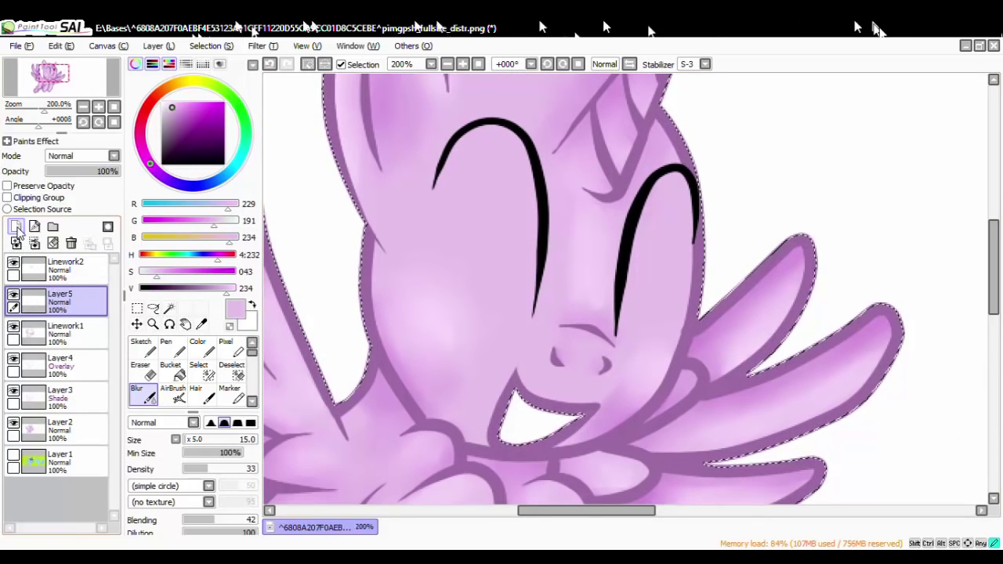
left_click_drag(60, 300, 64, 346)
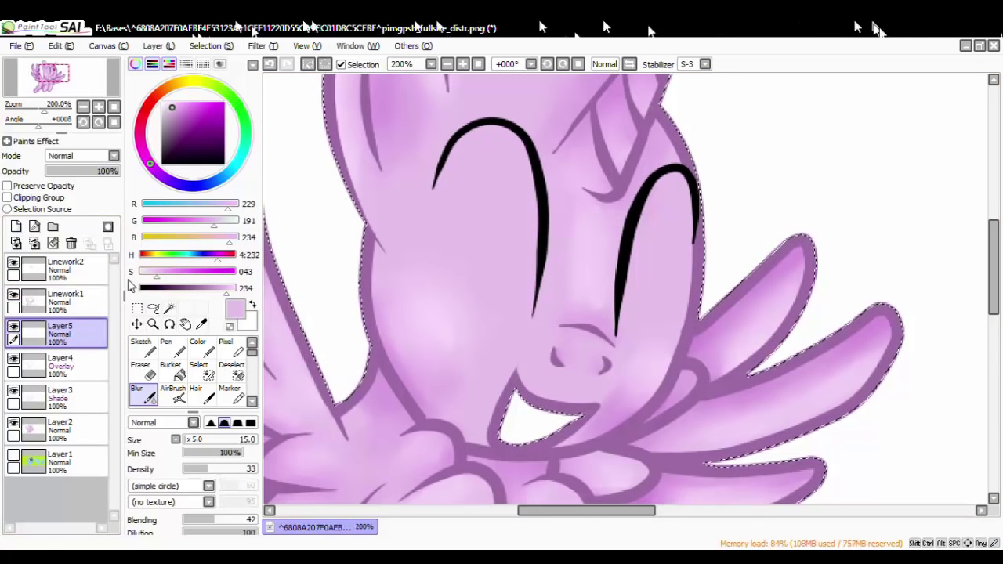
Set the color to white and fill the eye nearer the ear with the Pen tool at size 10.
left_click_drag(152, 274, 129, 275)
left_click_drag(222, 290, 248, 289)
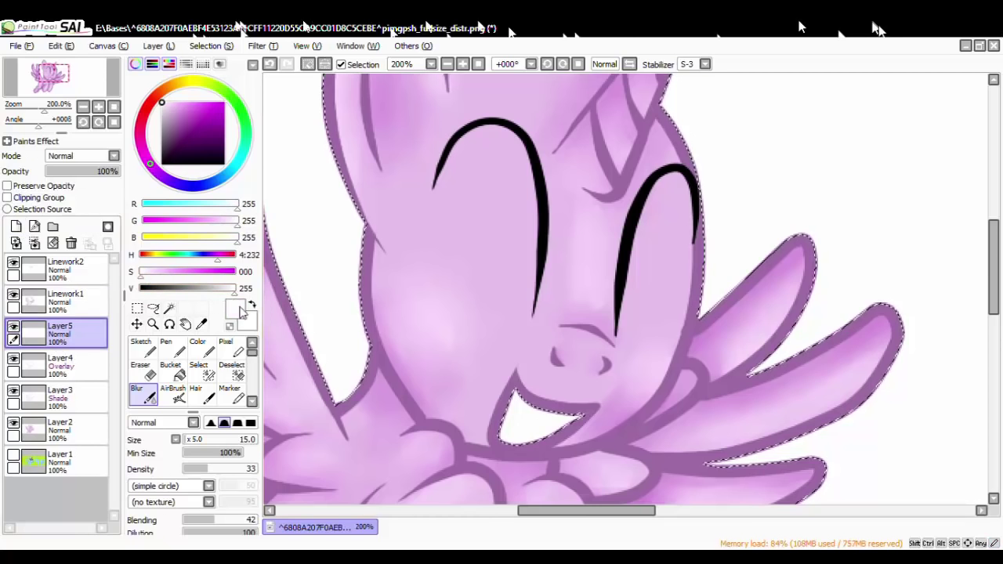
left_click(167, 345)
mouse_move(443, 195)
left_mouse_down()
mouse_move(441, 175)
mouse_move(437, 199)
left_mouse_up()
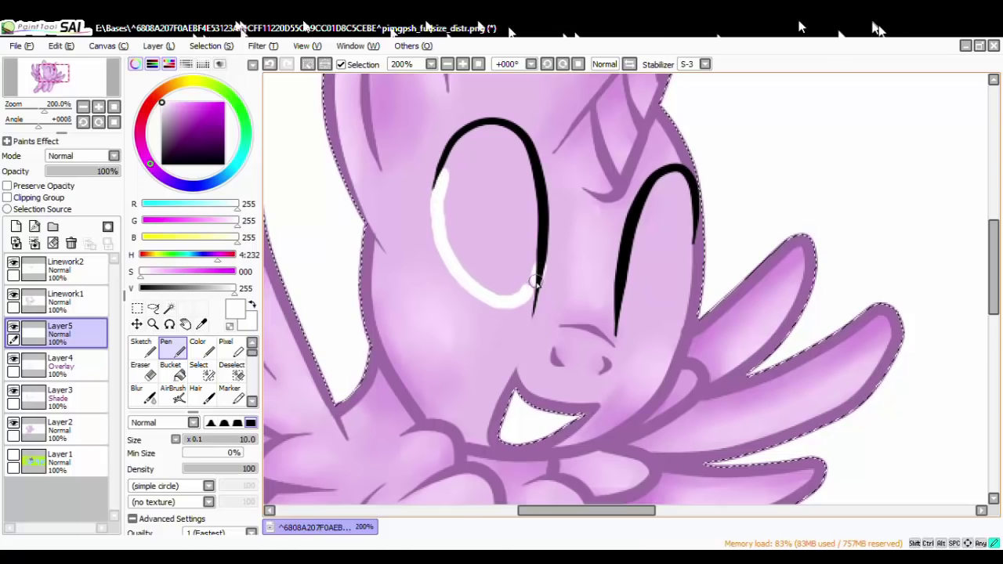
left_click_drag(525, 312, 464, 290)
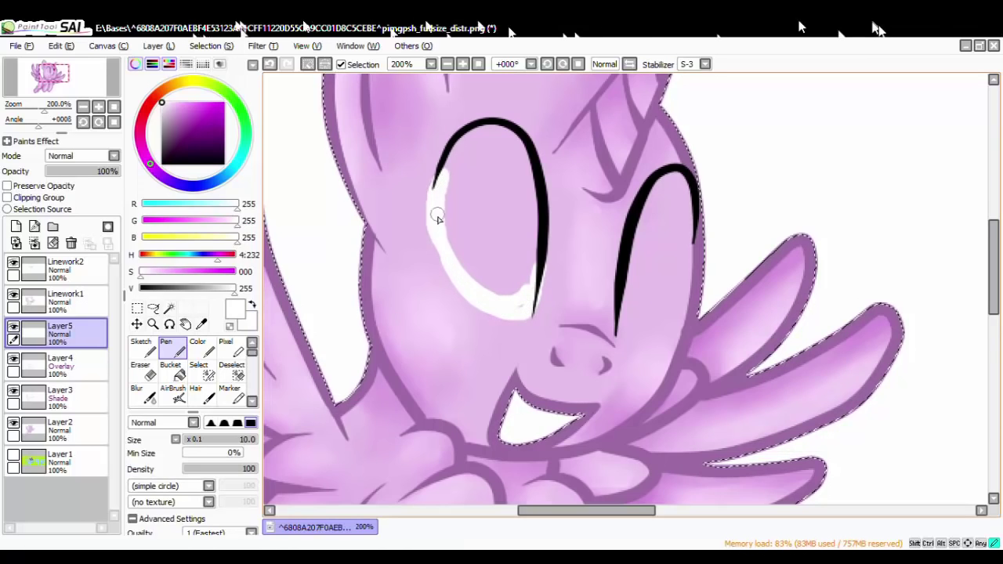
mouse_move(437, 218)
left_mouse_down()
mouse_move(436, 253)
mouse_move(463, 292)
left_mouse_up()
mouse_move(515, 312)
left_mouse_down()
mouse_move(525, 210)
mouse_move(532, 268)
mouse_move(513, 151)
mouse_move(490, 137)
mouse_move(438, 167)
mouse_move(440, 179)
mouse_move(465, 139)
mouse_move(454, 170)
mouse_move(470, 138)
mouse_move(489, 134)
mouse_move(465, 132)
mouse_move(493, 126)
mouse_move(525, 163)
mouse_move(498, 146)
mouse_move(454, 246)
mouse_move(449, 198)
mouse_move(456, 286)
mouse_move(468, 225)
mouse_move(480, 233)
mouse_move(477, 303)
mouse_move(491, 228)
mouse_move(511, 288)
left_mouse_up()
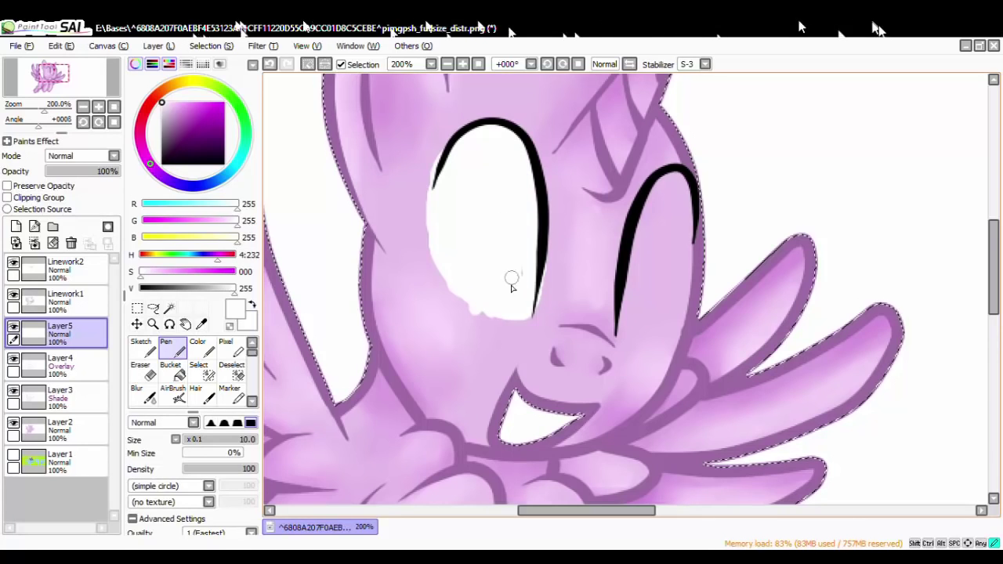
Erase the white spilling past the eye outline at size 20 and touch up the eye's outer and lower edges with the Pen.
left_click(141, 370)
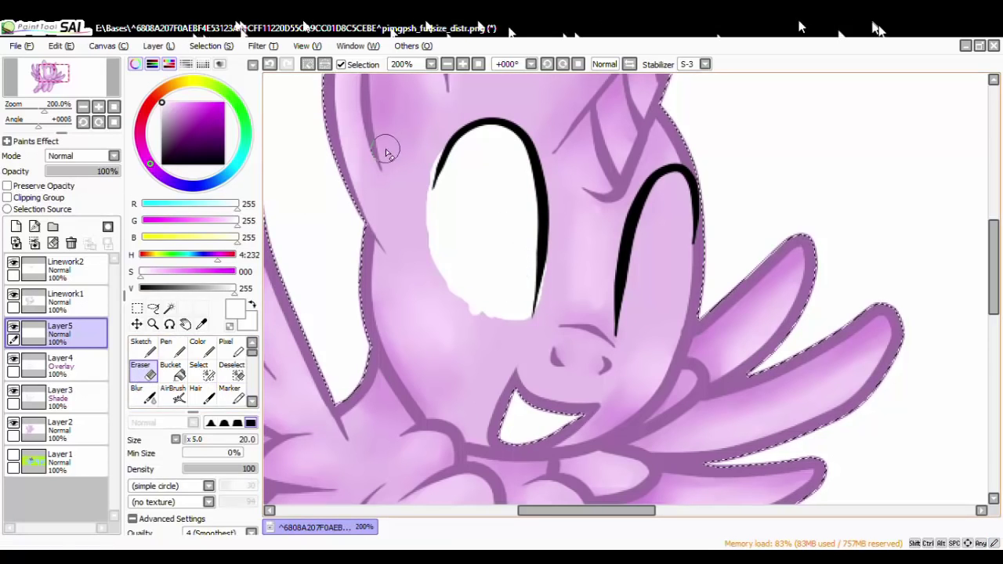
mouse_move(435, 142)
left_mouse_down()
mouse_move(420, 248)
mouse_move(445, 318)
mouse_move(426, 251)
mouse_move(447, 295)
mouse_move(497, 336)
mouse_move(552, 282)
left_mouse_up()
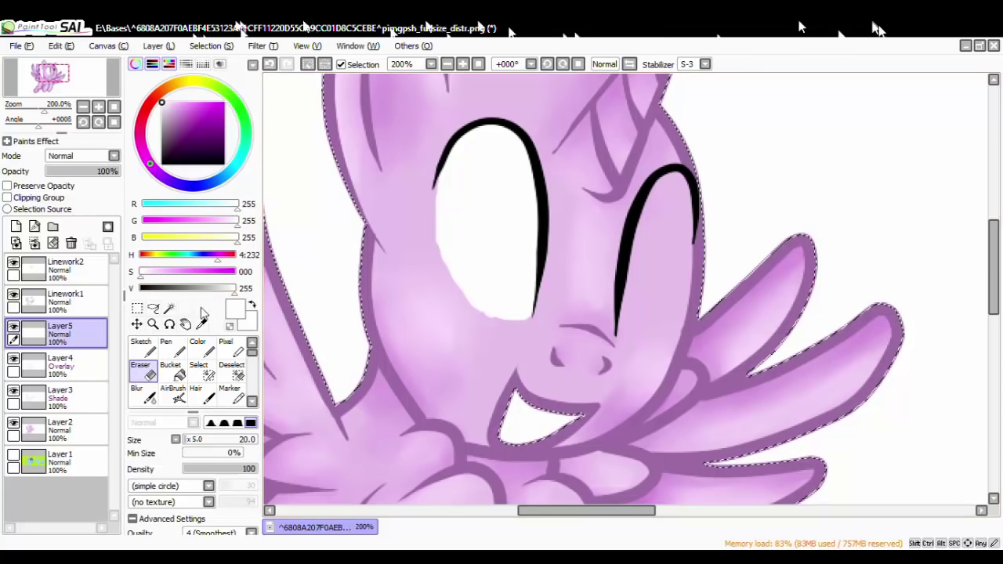
key("n")
left_click_drag(440, 181, 438, 220)
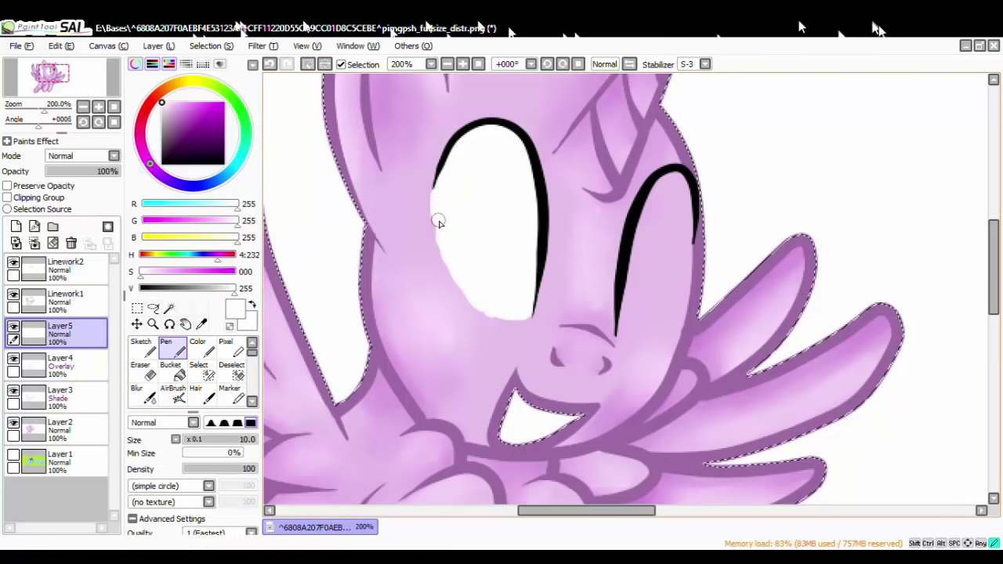
mouse_move(448, 257)
left_mouse_down()
mouse_move(470, 298)
mouse_move(509, 321)
left_mouse_up()
Erase the white eye fill completely with the Eraser at size 20.
left_click(144, 373)
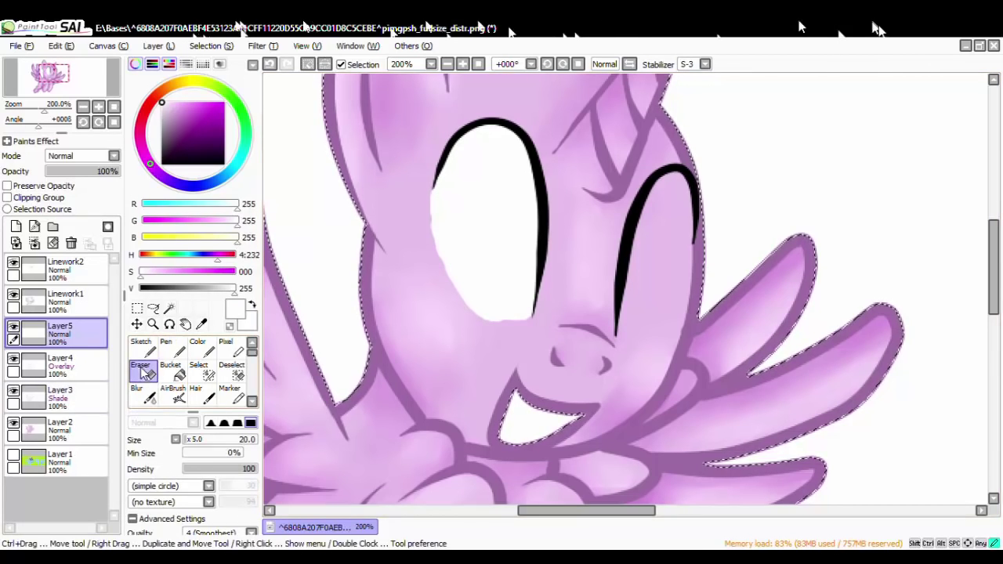
left_click_drag(456, 136, 489, 301)
mouse_move(429, 205)
left_mouse_down()
mouse_move(495, 333)
mouse_move(488, 235)
mouse_move(502, 195)
mouse_move(537, 224)
left_mouse_up()
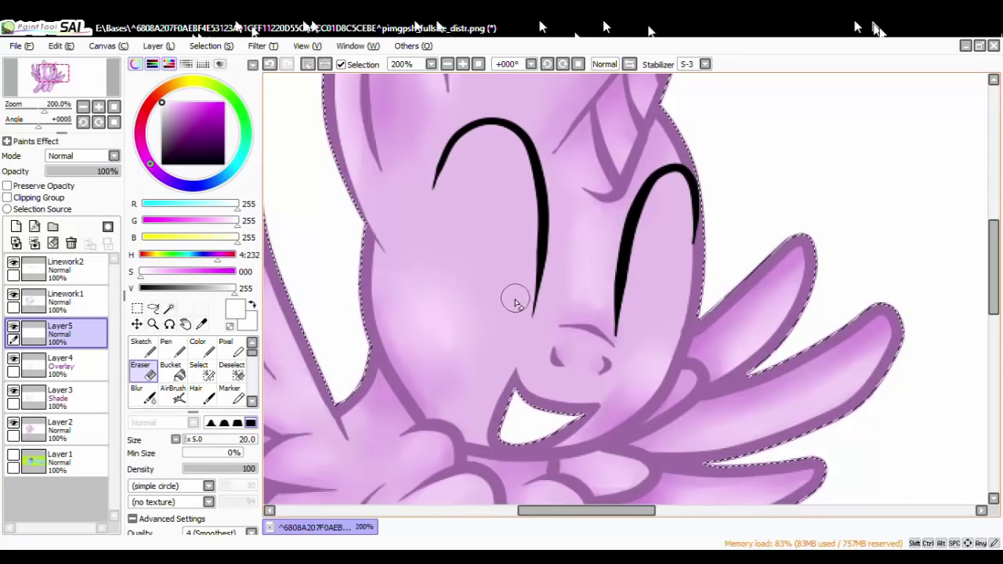
scroll(515, 298, "down", 5)
scroll(504, 174, "up", 4)
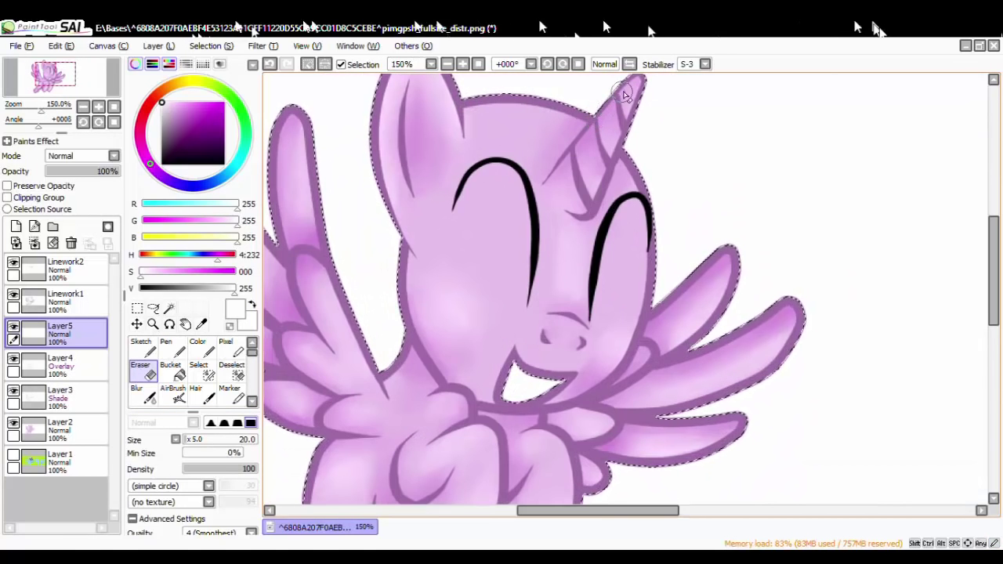
scroll(607, 161, "down", 3)
scroll(603, 163, "up", 2)
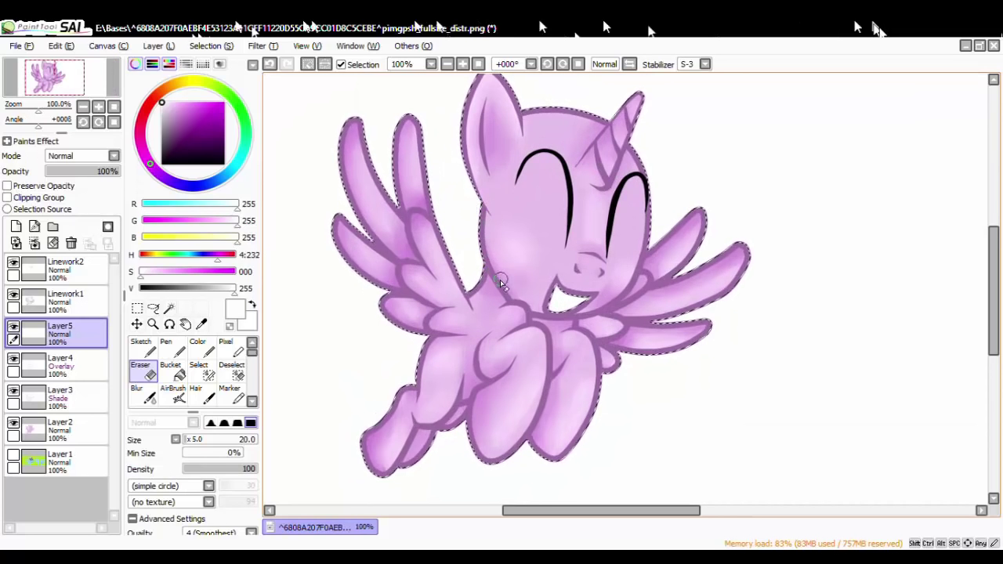
scroll(489, 279, "down", 2)
scroll(475, 275, "up", 2)
scroll(368, 205, "down", 1)
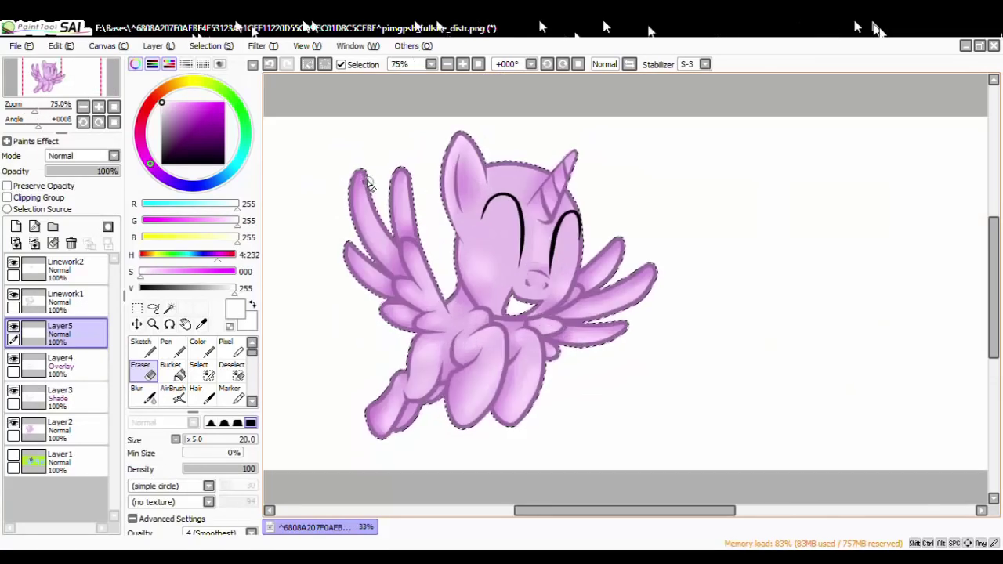
Clear the selection around the pony's outline.
left_click(154, 308)
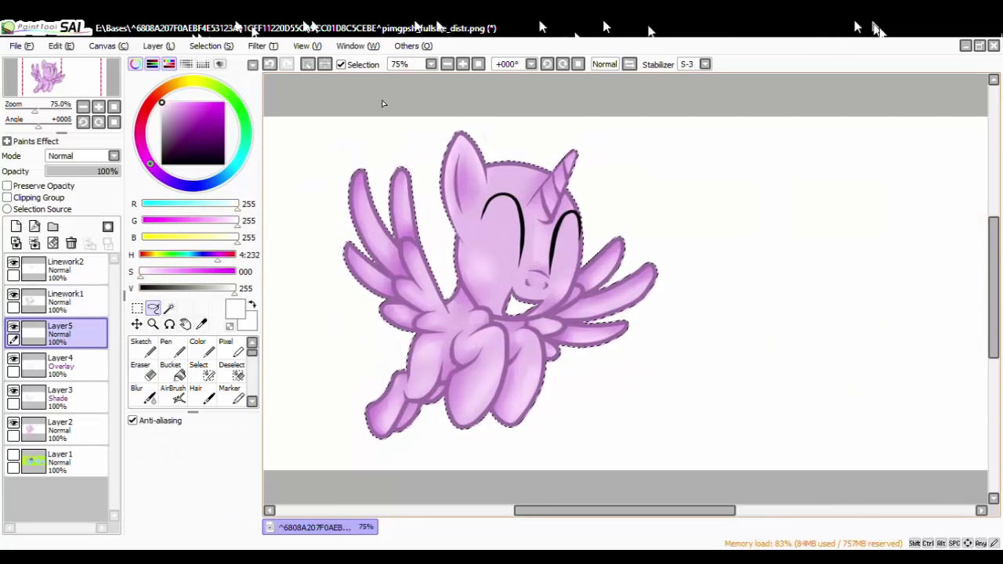
key("ctrl+d")
scroll(441, 113, "down", 1)
scroll(440, 114, "up", 2)
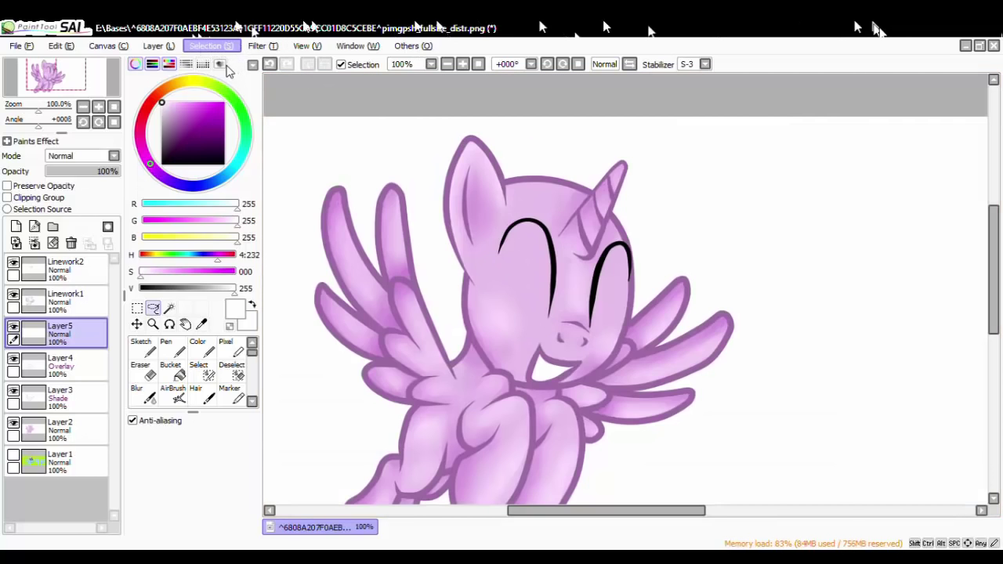
Inspect the pony's blurred shading and highlights at several zoom levels, from the whole figure to the chest and legs.
scroll(450, 112, "down", 2)
scroll(451, 112, "up", 3)
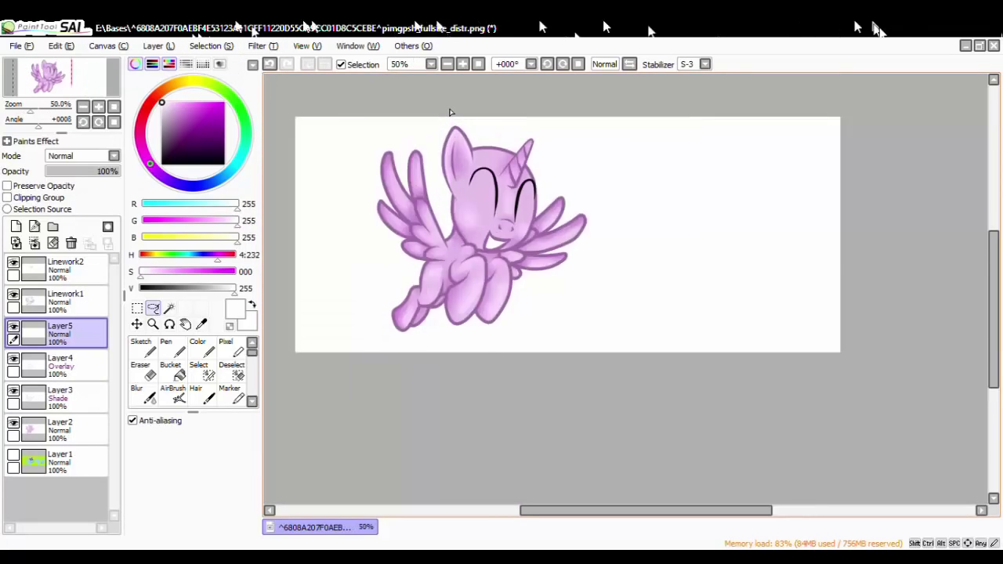
scroll(529, 248, "down", 2)
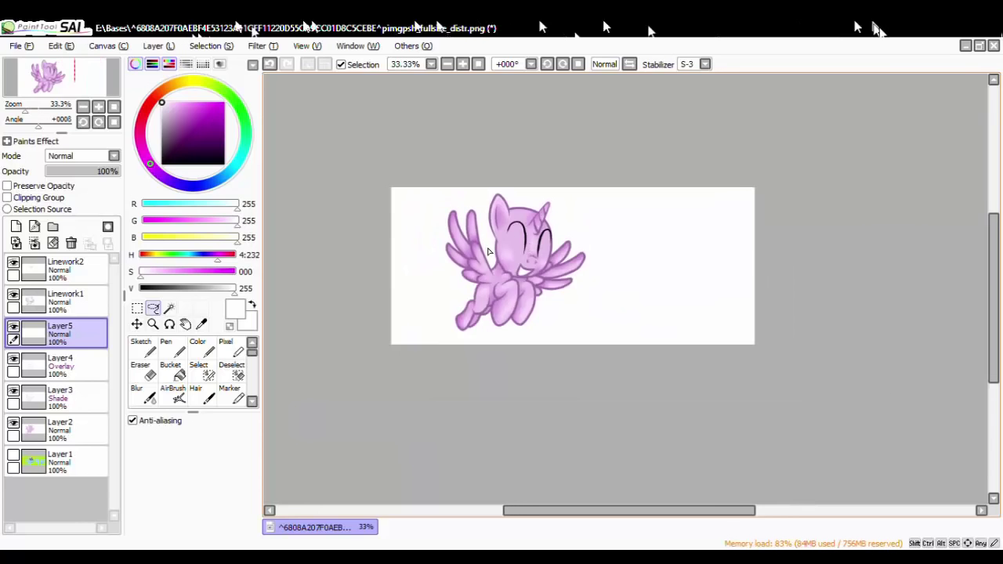
scroll(530, 248, "up", 2)
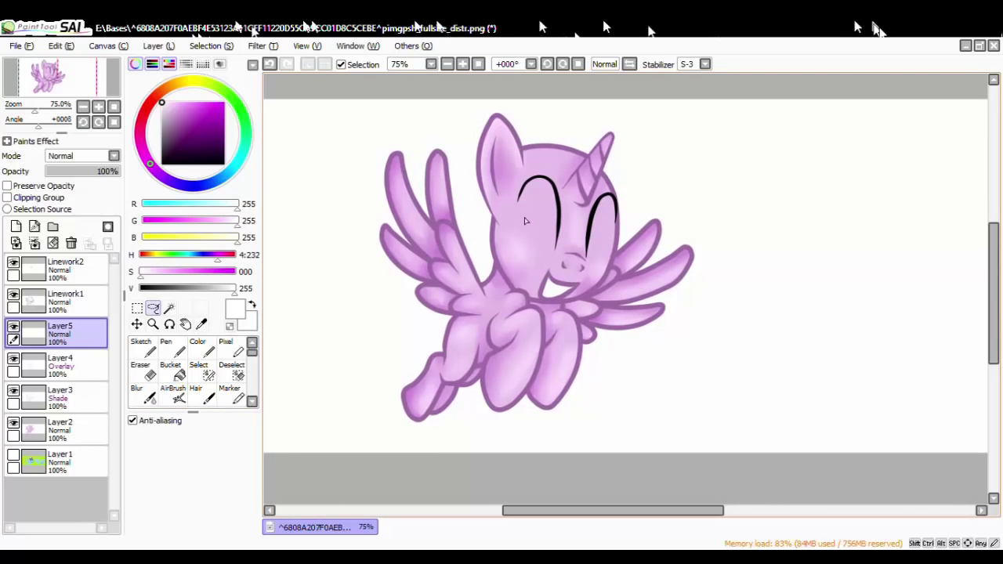
scroll(564, 204, "down", 2)
scroll(579, 210, "up", 2)
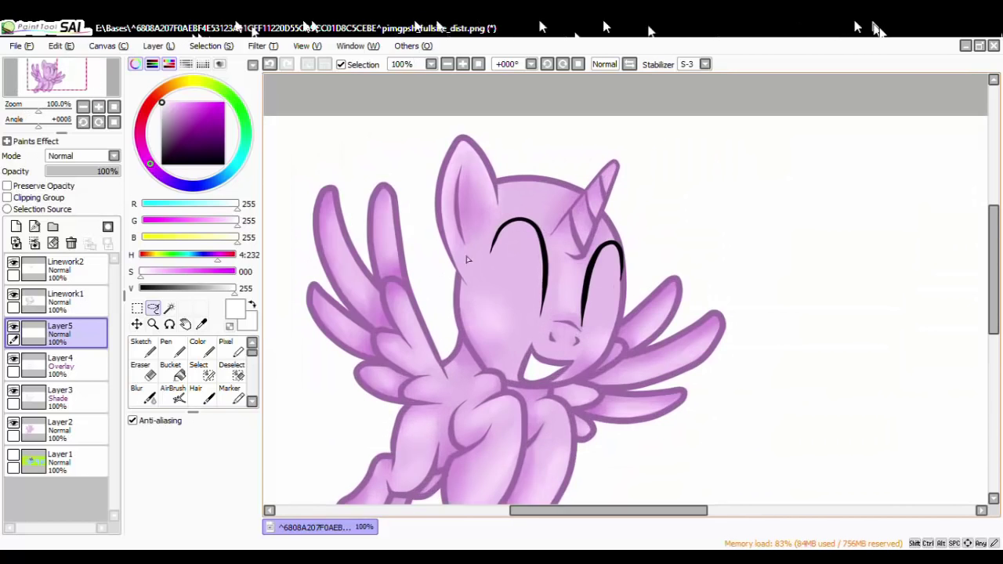
scroll(580, 210, "down", 2)
scroll(587, 239, "up", 2)
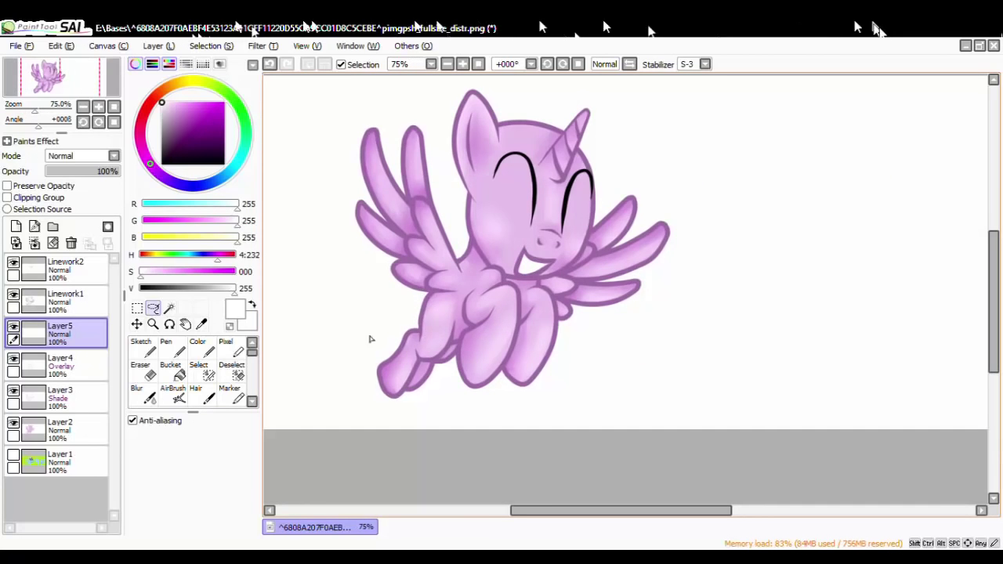
scroll(389, 313, "up", 4)
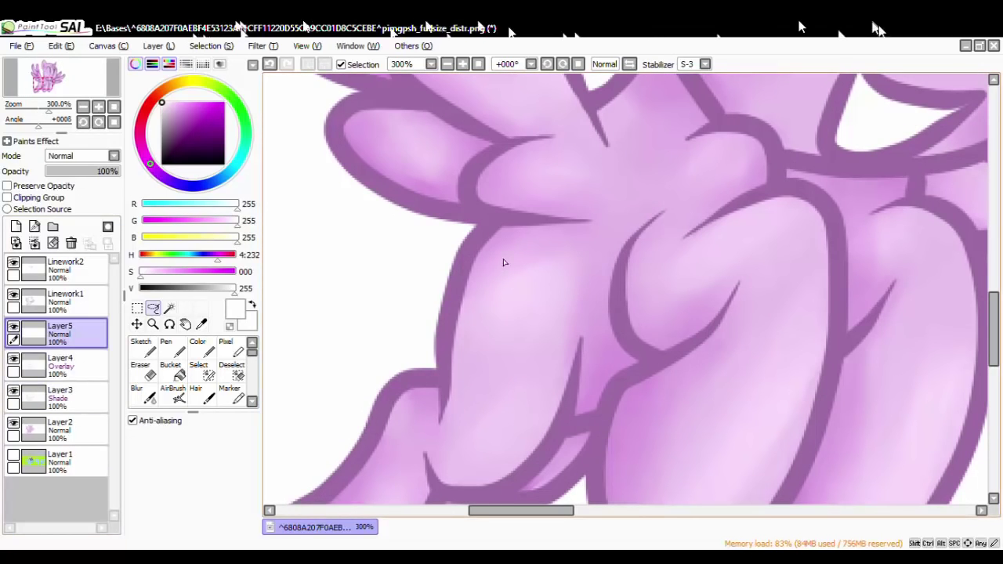
scroll(481, 257, "down", 8)
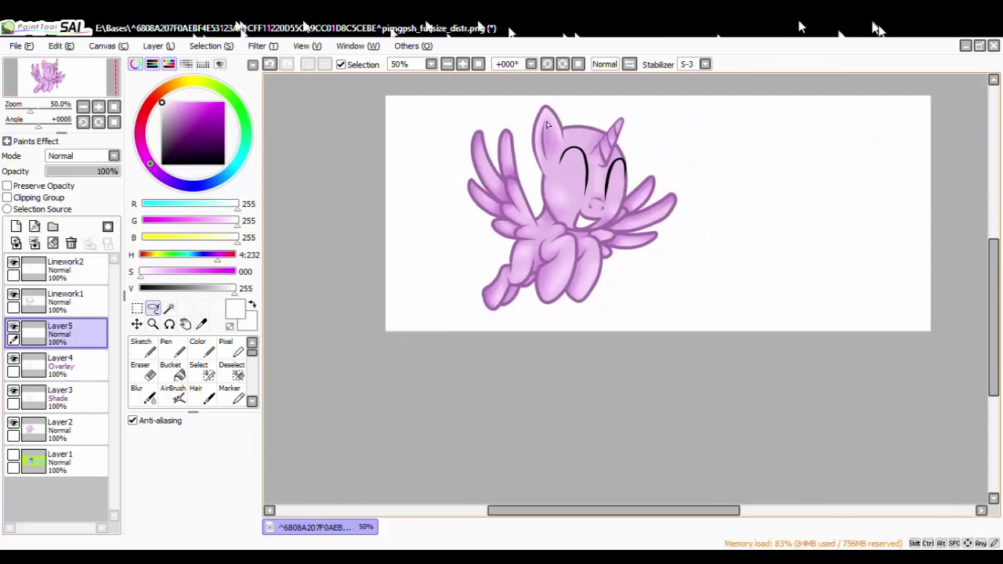
scroll(554, 112, "up", 3)
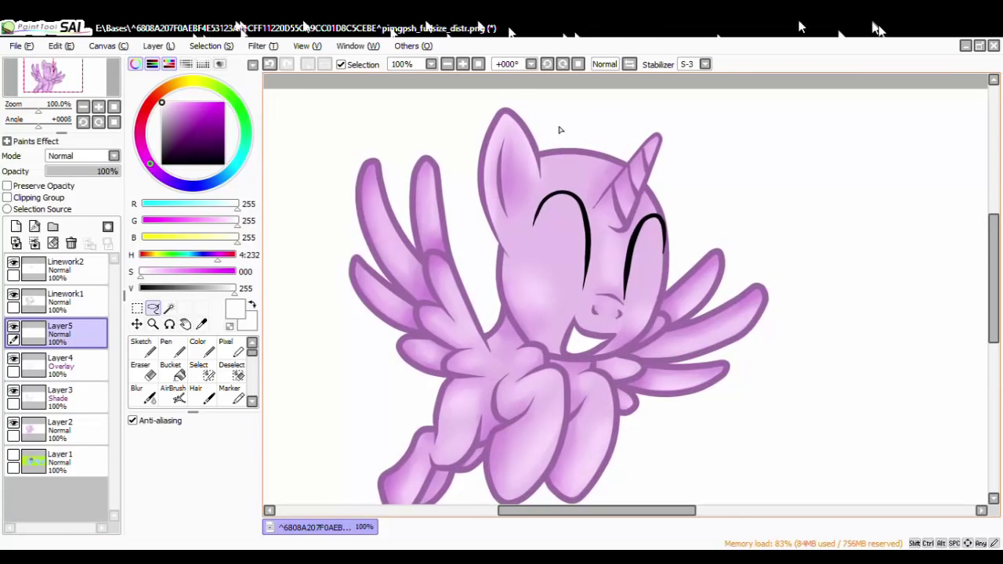
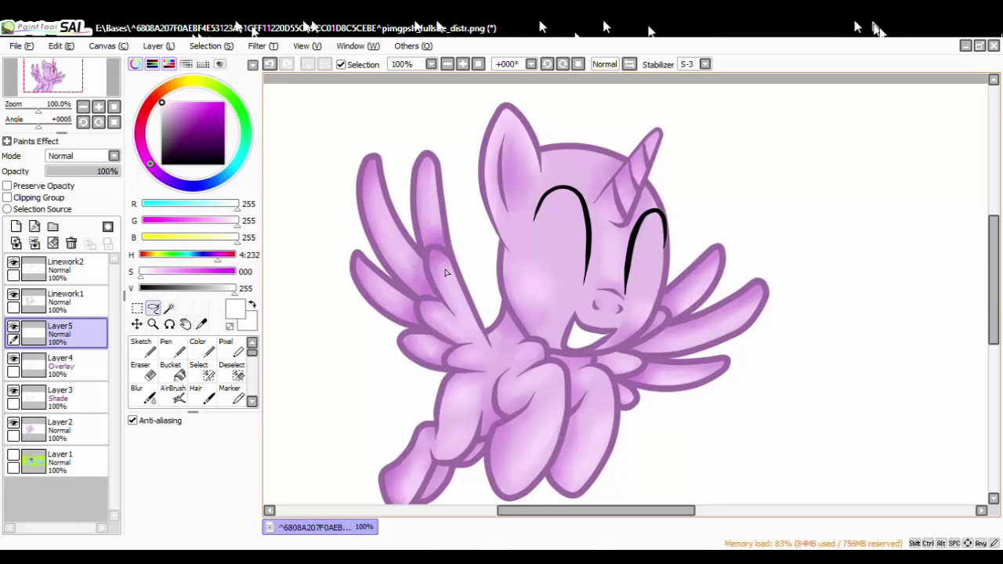
Hide the Overlay and Shade layers, and paint black shading lines along the left wing's feathers on Layer5 with the Pen at size 10.
left_click(13, 362)
left_click(13, 394)
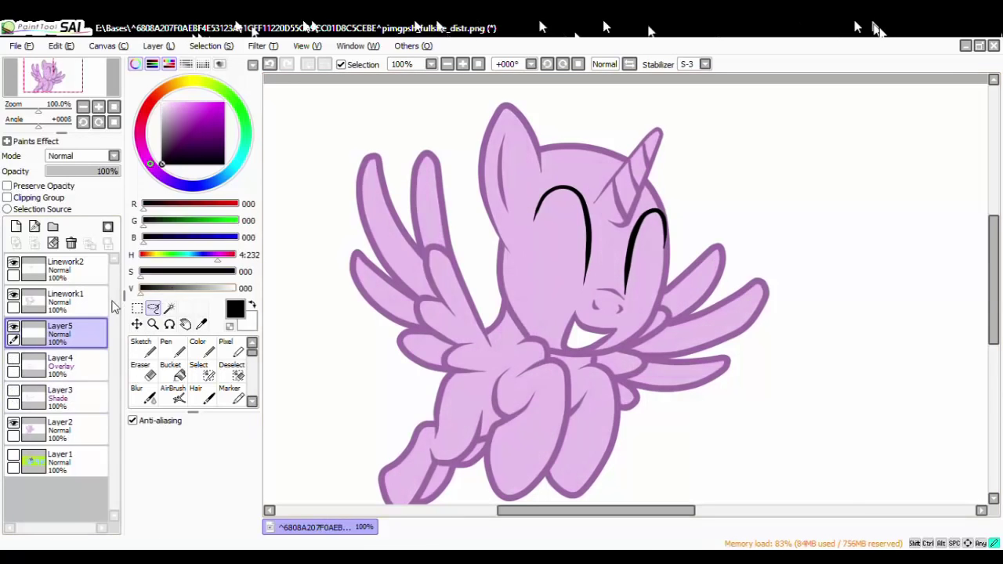
left_click(167, 347)
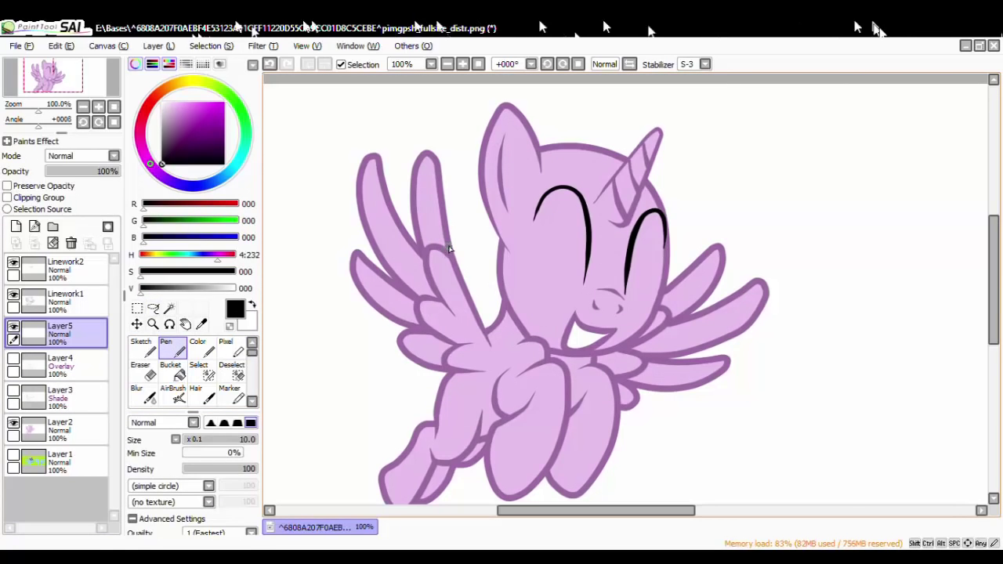
mouse_move(445, 245)
left_mouse_down()
mouse_move(424, 243)
mouse_move(420, 282)
mouse_move(433, 300)
mouse_move(416, 306)
mouse_move(413, 325)
mouse_move(451, 352)
mouse_move(439, 356)
left_mouse_up()
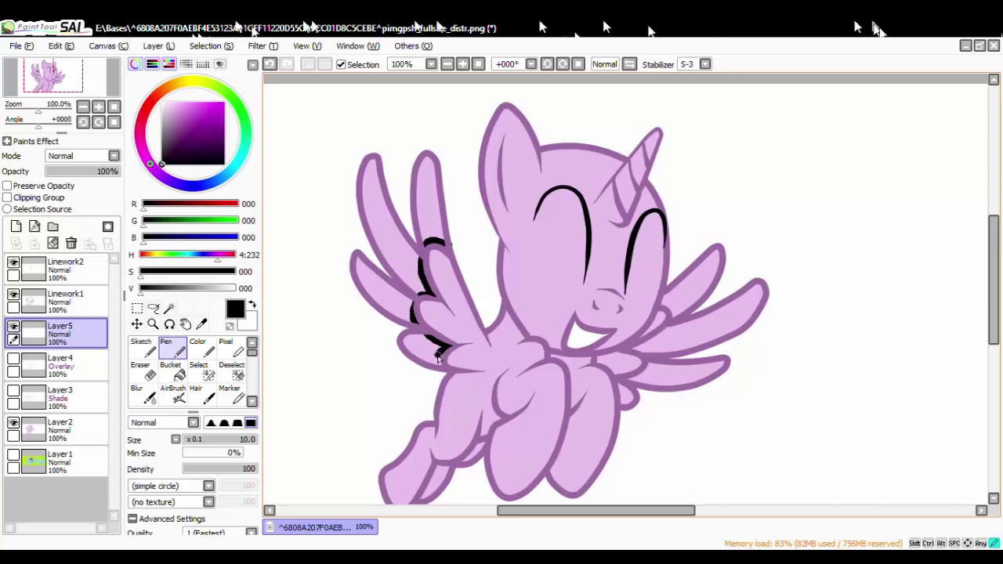
left_click_drag(416, 323, 409, 298)
mouse_move(354, 257)
left_mouse_down()
mouse_move(380, 304)
mouse_move(411, 319)
mouse_move(375, 302)
mouse_move(419, 338)
mouse_move(407, 350)
mouse_move(443, 362)
left_mouse_up()
left_click(144, 370)
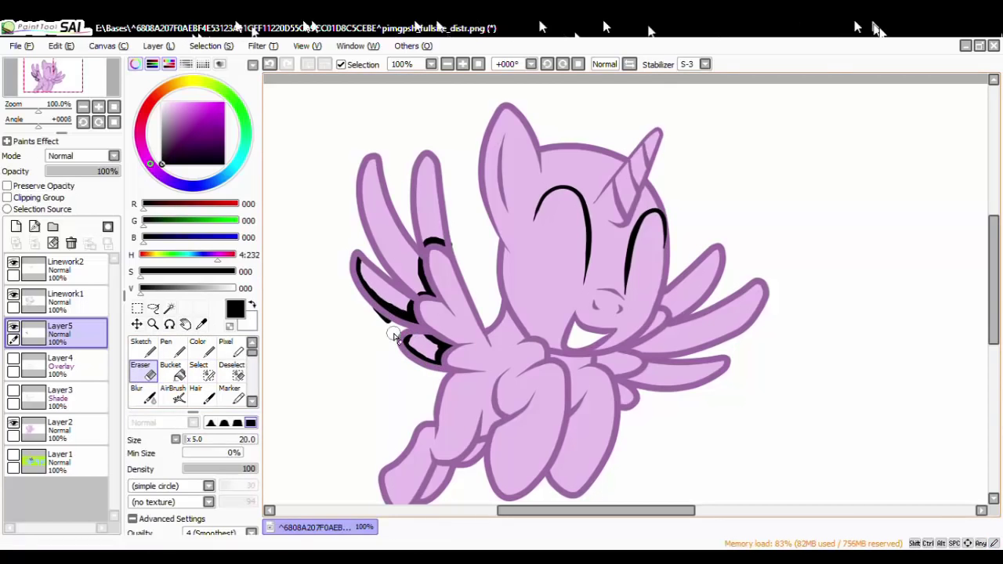
left_click(166, 347)
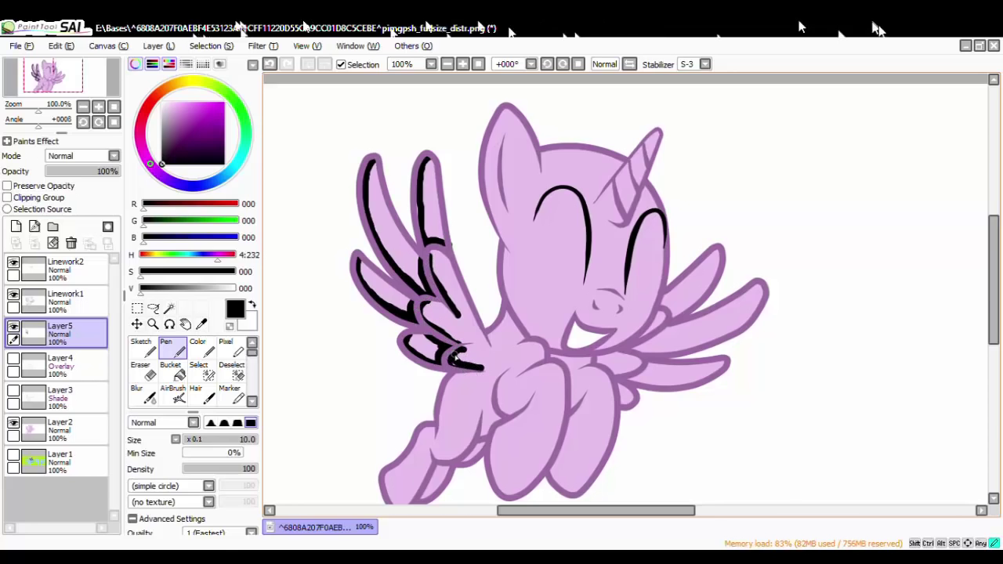
Blur the black shading on the left wing's two short inner feathers at size 15, and erase the smudge spilling onto the body.
left_click(143, 394)
left_click_drag(485, 367, 471, 359)
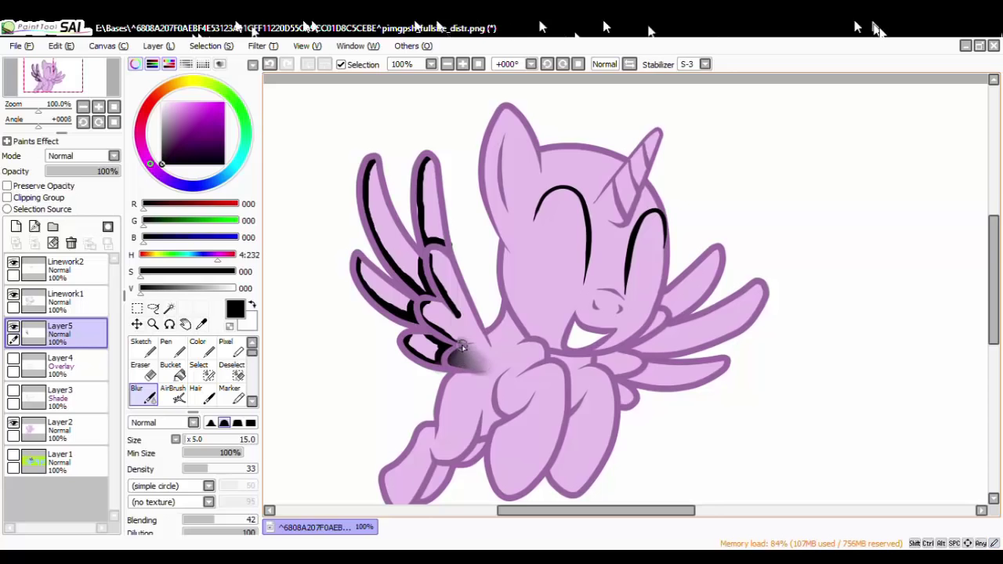
left_click_drag(462, 347, 419, 333)
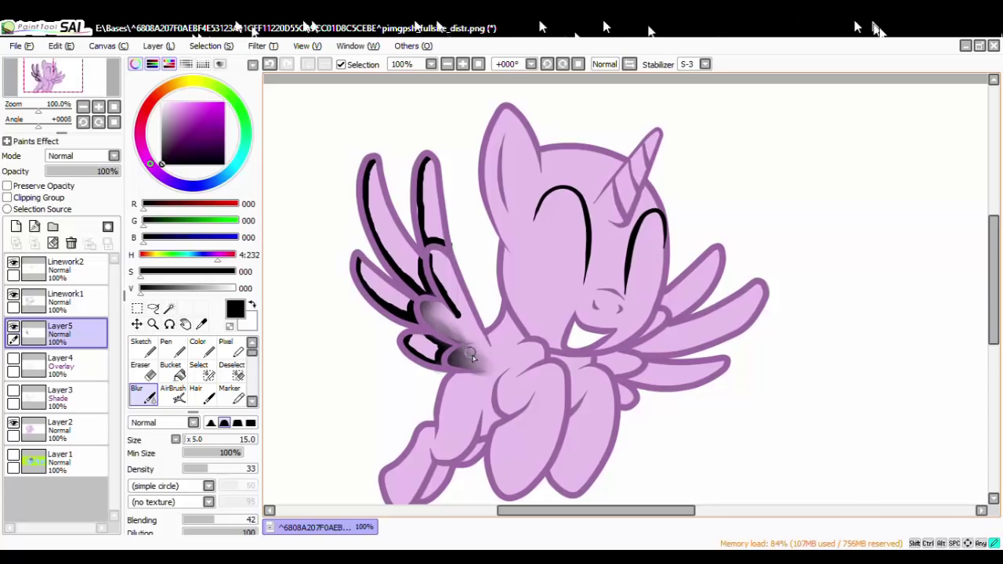
scroll(443, 321, "down", 2)
scroll(450, 336, "up", 4)
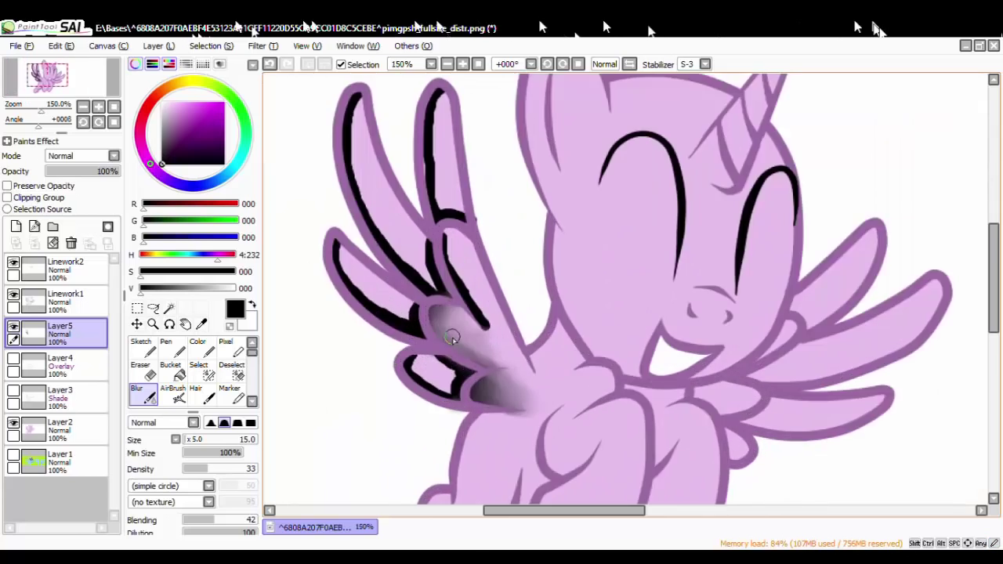
left_click(143, 368)
mouse_move(564, 403)
left_mouse_down()
mouse_move(537, 375)
mouse_move(515, 401)
mouse_move(523, 389)
mouse_move(493, 402)
mouse_move(539, 383)
mouse_move(500, 384)
mouse_move(484, 407)
mouse_move(544, 380)
mouse_move(500, 388)
mouse_move(483, 407)
mouse_move(572, 416)
left_mouse_up()
left_click(144, 392)
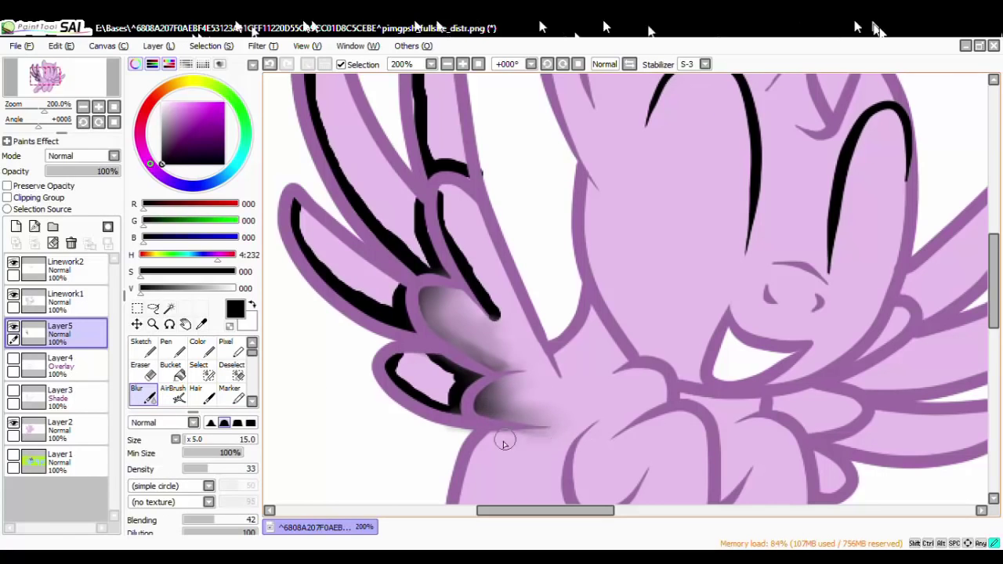
Blur the black shading on the left wing's long inner feather and lowest outer feather, and soften the short inner ones further.
mouse_move(488, 412)
left_mouse_down()
mouse_move(513, 325)
mouse_move(468, 280)
mouse_move(464, 253)
mouse_move(452, 268)
mouse_move(494, 292)
mouse_move(496, 325)
mouse_move(492, 280)
mouse_move(450, 210)
mouse_move(426, 189)
mouse_move(459, 219)
mouse_move(462, 251)
mouse_move(444, 181)
mouse_move(481, 240)
left_mouse_up()
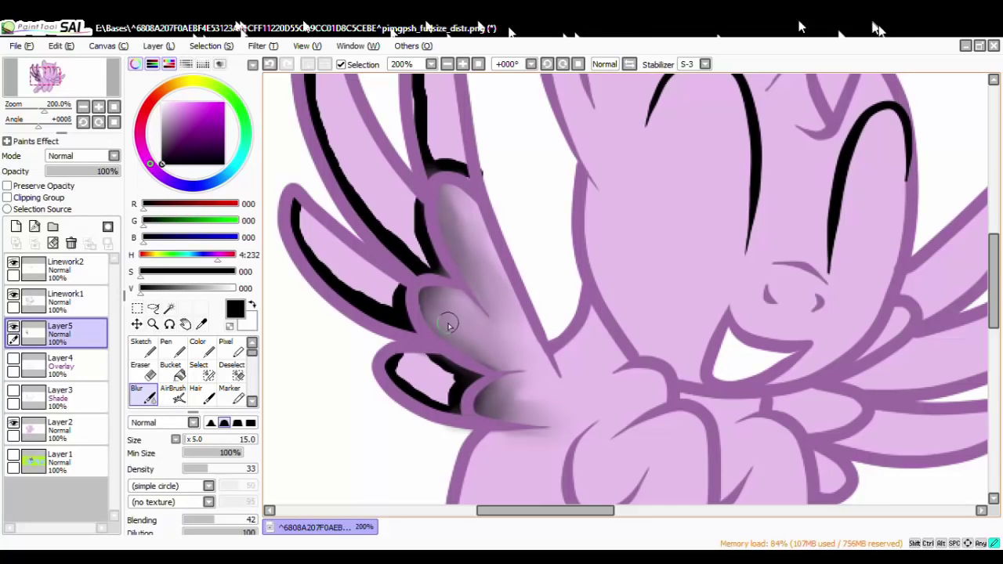
left_click_drag(448, 323, 520, 392)
mouse_move(469, 336)
left_mouse_down()
mouse_move(504, 388)
mouse_move(492, 396)
mouse_move(497, 366)
mouse_move(451, 348)
mouse_move(470, 385)
mouse_move(415, 351)
mouse_move(459, 399)
mouse_move(481, 386)
mouse_move(450, 368)
mouse_move(450, 411)
mouse_move(467, 403)
mouse_move(401, 363)
mouse_move(389, 374)
mouse_move(436, 394)
mouse_move(396, 357)
left_mouse_up()
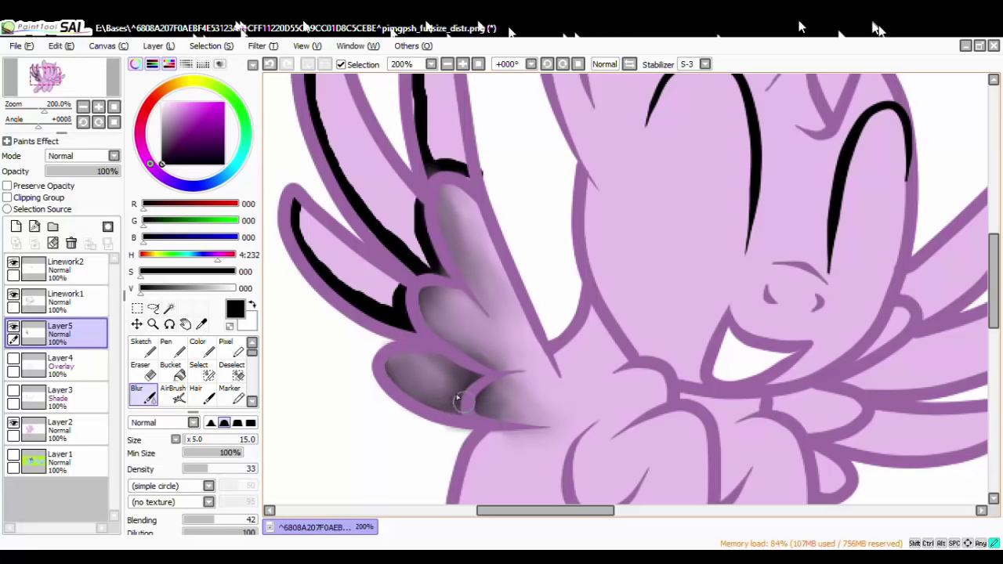
Blur the black shading along the left wing's two tall upper feathers, from their bases to their tips.
scroll(456, 374, "down", 2)
scroll(479, 261, "up", 1)
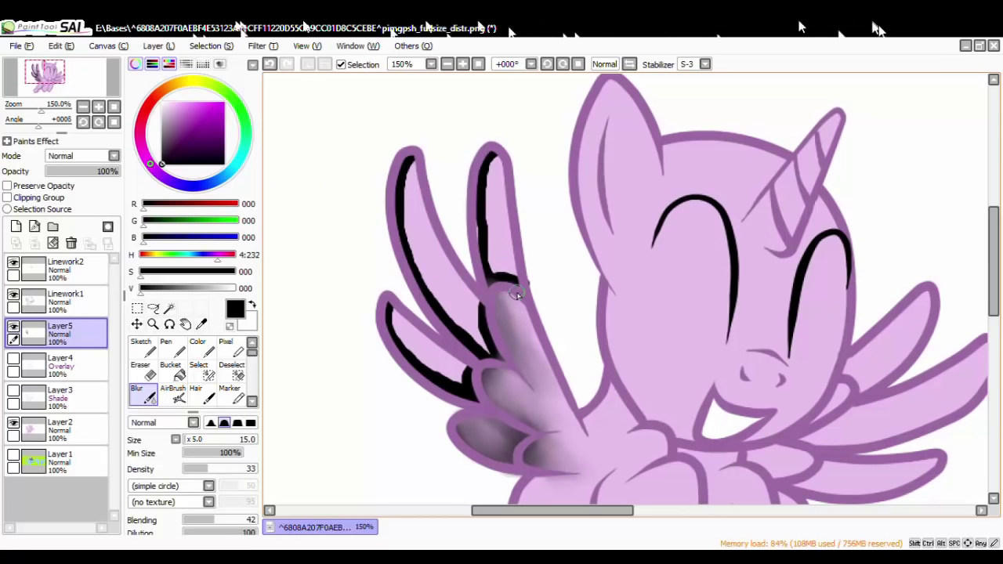
mouse_move(517, 295)
left_mouse_down()
mouse_move(477, 196)
mouse_move(462, 213)
mouse_move(463, 202)
mouse_move(486, 201)
mouse_move(472, 197)
mouse_move(489, 165)
mouse_move(471, 218)
mouse_move(485, 229)
mouse_move(483, 253)
mouse_move(486, 160)
left_mouse_up()
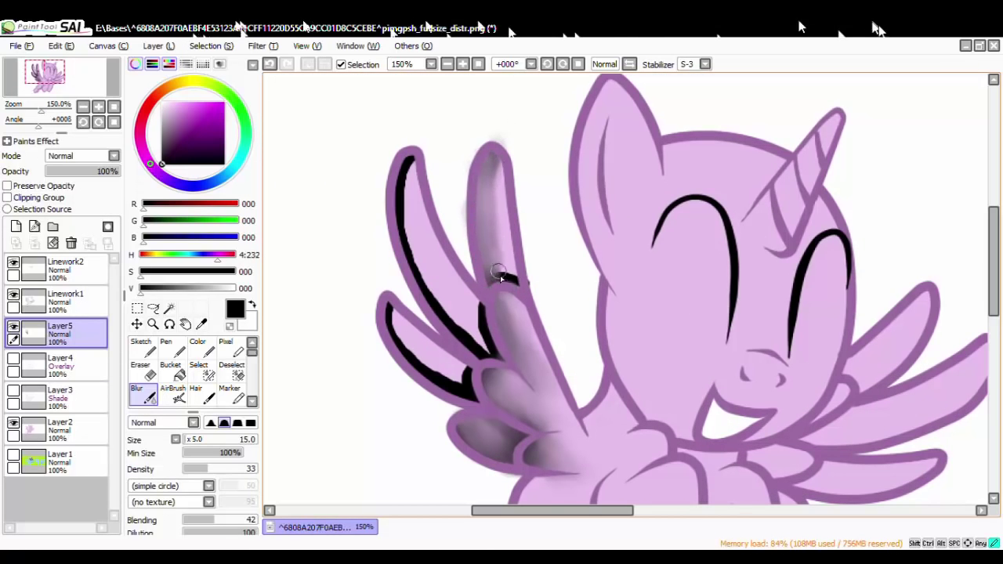
mouse_move(501, 278)
left_mouse_down()
mouse_move(507, 253)
mouse_move(490, 249)
mouse_move(516, 292)
mouse_move(516, 260)
left_mouse_up()
mouse_move(485, 315)
left_mouse_down()
mouse_move(465, 279)
mouse_move(505, 362)
mouse_move(467, 318)
mouse_move(467, 341)
mouse_move(404, 245)
left_mouse_up()
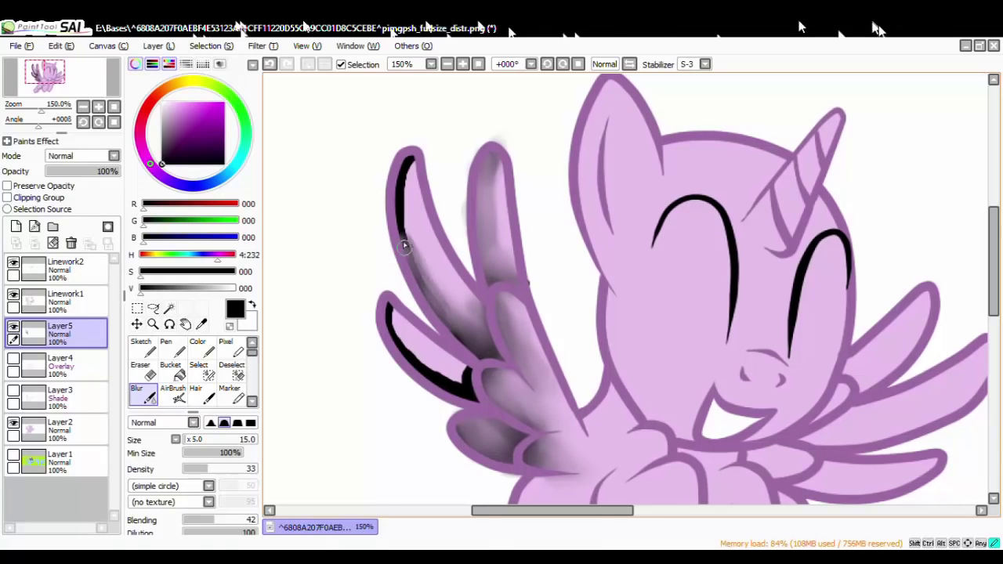
mouse_move(424, 289)
left_mouse_down()
mouse_move(410, 202)
mouse_move(415, 172)
mouse_move(398, 190)
mouse_move(411, 181)
mouse_move(403, 228)
mouse_move(413, 163)
left_mouse_up()
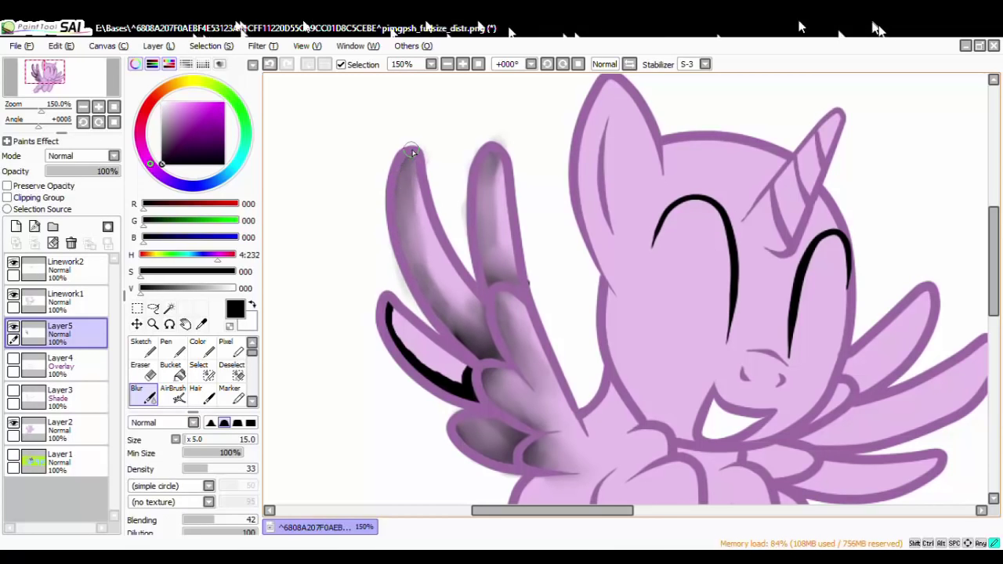
left_click_drag(469, 346, 415, 246)
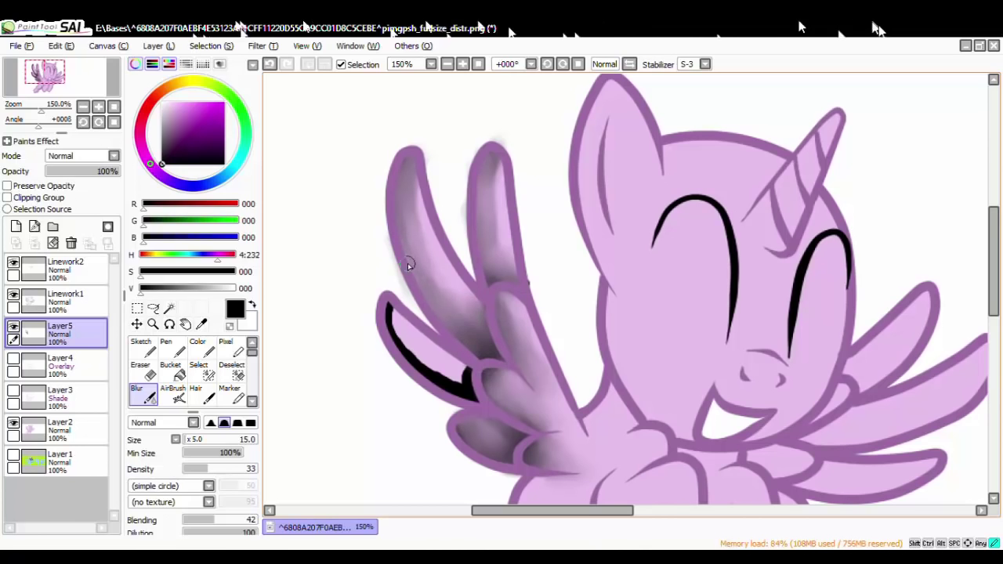
mouse_move(411, 249)
left_mouse_down()
mouse_move(424, 149)
mouse_move(387, 201)
mouse_move(408, 260)
mouse_move(410, 128)
mouse_move(404, 293)
mouse_move(409, 162)
left_mouse_up()
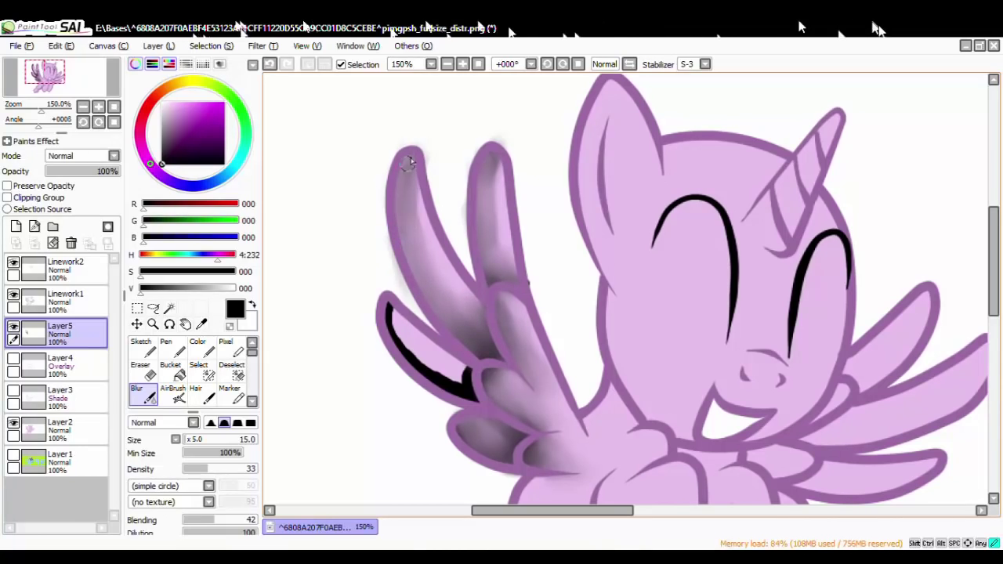
Blur the black shading on the left wing's remaining middle outer feather.
mouse_move(396, 315)
left_mouse_down()
mouse_move(442, 388)
mouse_move(407, 359)
mouse_move(386, 317)
left_mouse_up()
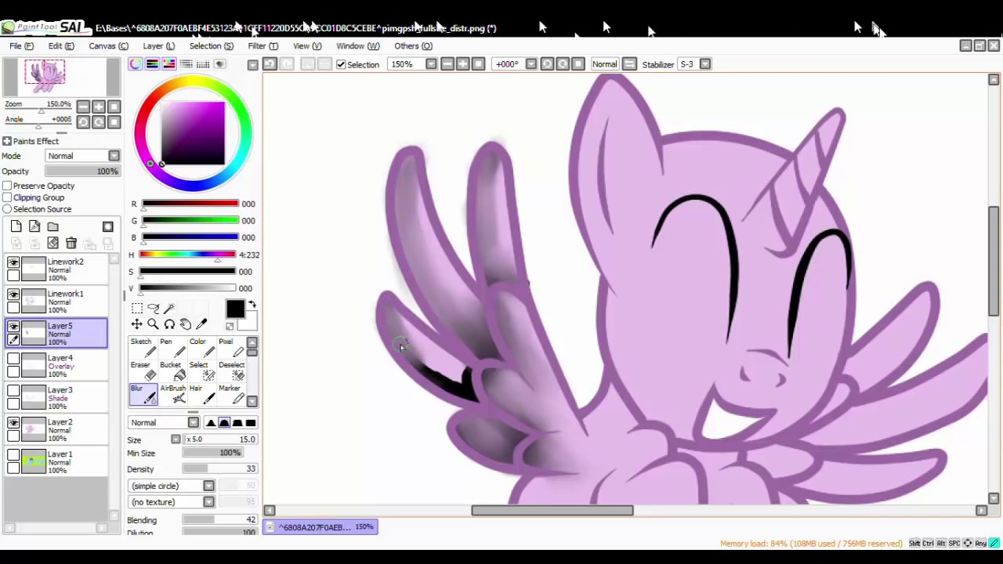
mouse_move(433, 374)
left_mouse_down()
mouse_move(467, 398)
mouse_move(454, 409)
mouse_move(468, 398)
mouse_move(472, 354)
mouse_move(475, 393)
mouse_move(464, 355)
mouse_move(466, 388)
mouse_move(453, 395)
mouse_move(470, 366)
mouse_move(455, 377)
mouse_move(463, 357)
mouse_move(472, 388)
mouse_move(401, 325)
left_mouse_up()
mouse_move(481, 384)
left_mouse_down()
mouse_move(448, 379)
mouse_move(460, 354)
left_mouse_up()
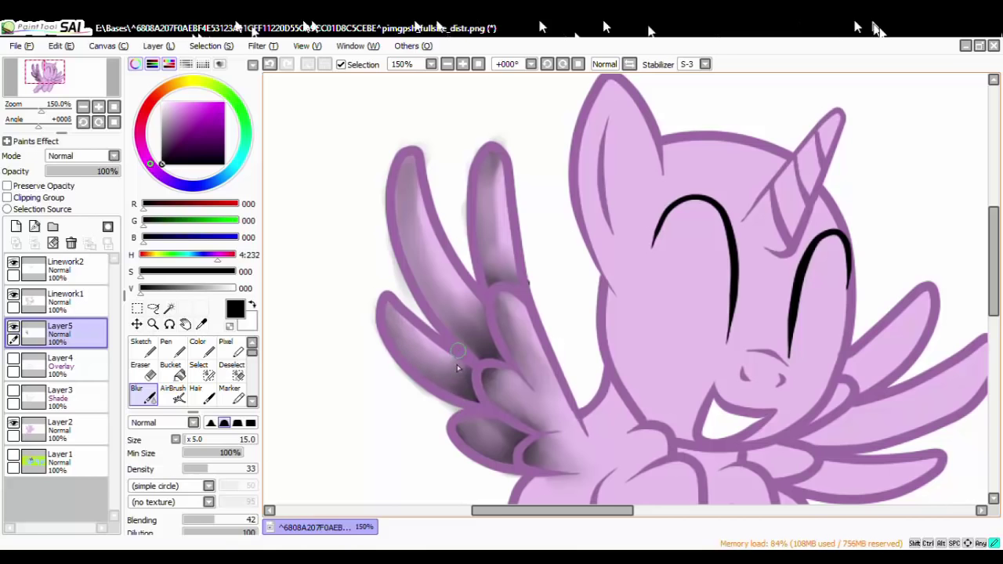
Add a new layer above Layer5 and paint white highlight strokes along the left wing's feathers with the Pen at size 10.
scroll(528, 384, "down", 3)
scroll(526, 381, "up", 2)
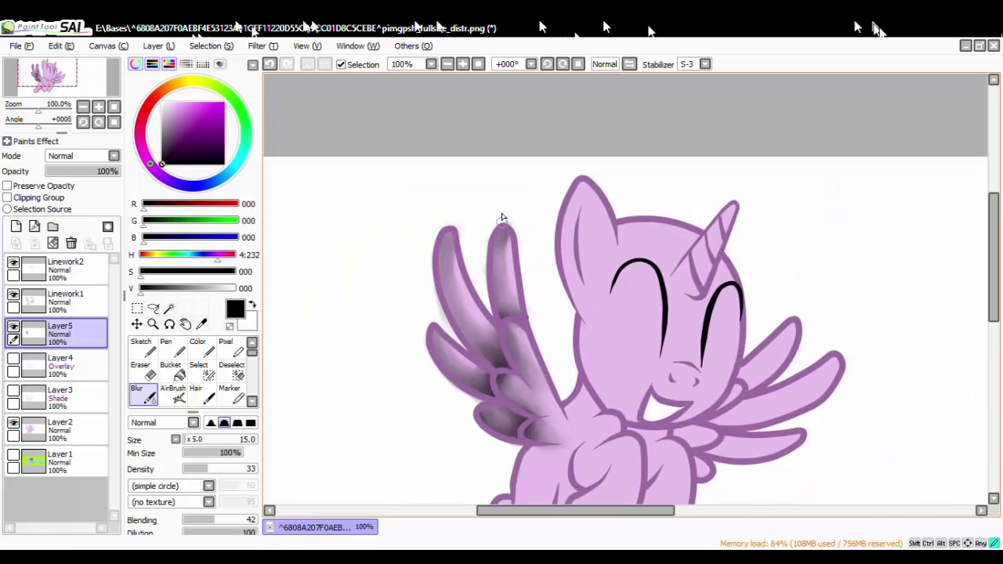
left_click(15, 226)
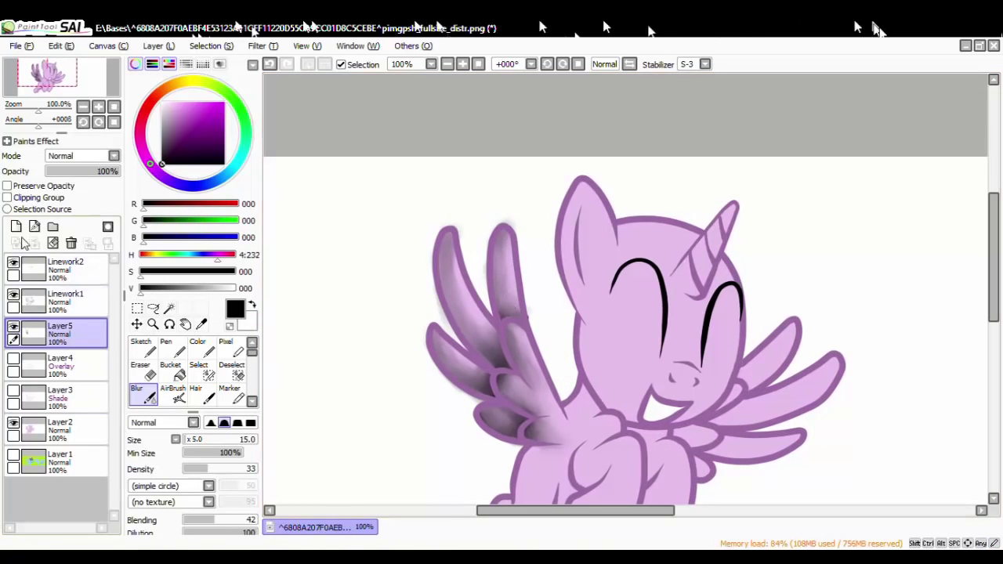
left_click_drag(211, 291, 238, 291)
left_click(174, 347)
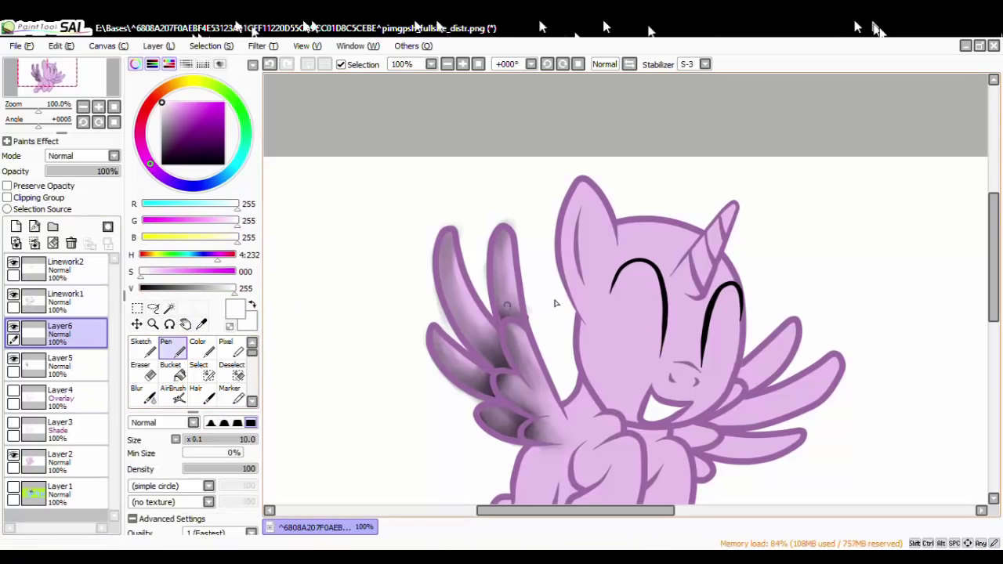
mouse_move(448, 257)
left_mouse_down()
mouse_move(481, 350)
mouse_move(468, 381)
left_mouse_up()
mouse_move(517, 335)
left_mouse_down()
mouse_move(536, 370)
mouse_move(534, 389)
mouse_move(517, 384)
mouse_move(536, 405)
mouse_move(489, 422)
mouse_move(564, 432)
left_mouse_up()
Blur the white highlights on the left wing's inner feathers with the Blur tool at size 15, including the inner tall upper feather.
left_click(143, 391)
mouse_move(535, 374)
left_mouse_down()
mouse_move(543, 370)
mouse_move(539, 377)
mouse_move(513, 329)
left_mouse_up()
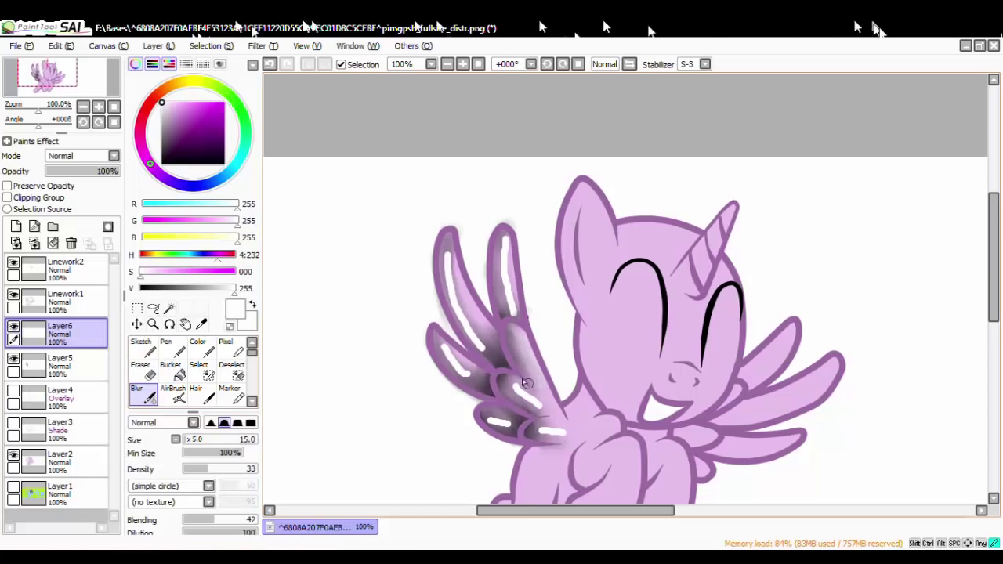
mouse_move(526, 382)
left_mouse_down()
mouse_move(501, 369)
mouse_move(538, 403)
mouse_move(521, 386)
mouse_move(546, 424)
mouse_move(524, 417)
mouse_move(528, 435)
mouse_move(581, 441)
left_mouse_up()
scroll(539, 410, "down", 1)
scroll(521, 374, "up", 2)
mouse_move(539, 303)
left_mouse_down()
mouse_move(507, 233)
mouse_move(513, 194)
mouse_move(488, 178)
mouse_move(524, 286)
mouse_move(514, 191)
left_mouse_up()
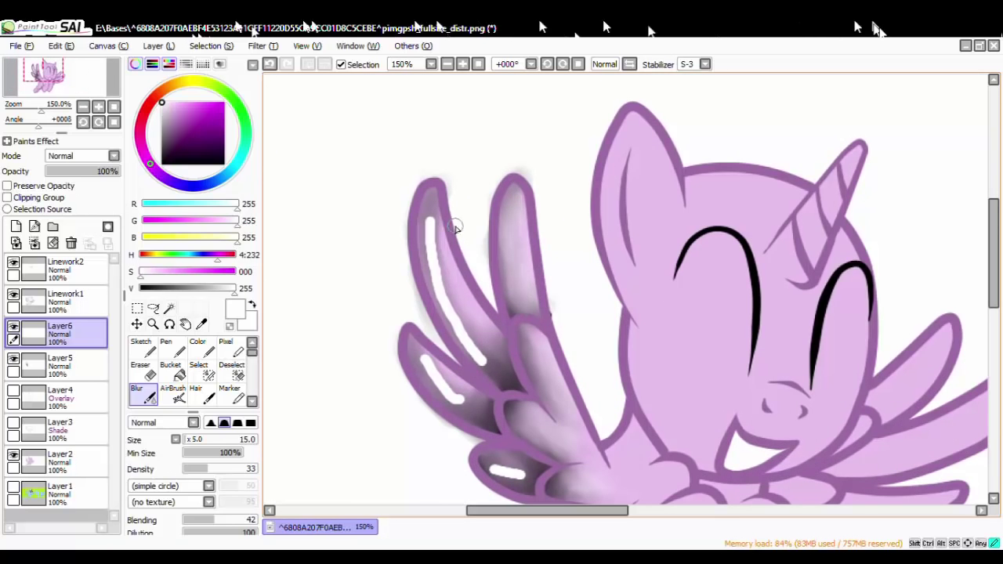
Blur the white highlights on the left wing's outer tall feather, middle outer feather and lowest outer feather.
mouse_move(454, 227)
left_mouse_down()
mouse_move(419, 214)
mouse_move(443, 312)
mouse_move(477, 341)
mouse_move(431, 258)
mouse_move(469, 353)
mouse_move(494, 383)
mouse_move(432, 231)
mouse_move(431, 253)
mouse_move(459, 250)
mouse_move(426, 355)
mouse_move(431, 369)
mouse_move(415, 314)
mouse_move(410, 358)
mouse_move(427, 379)
left_mouse_up()
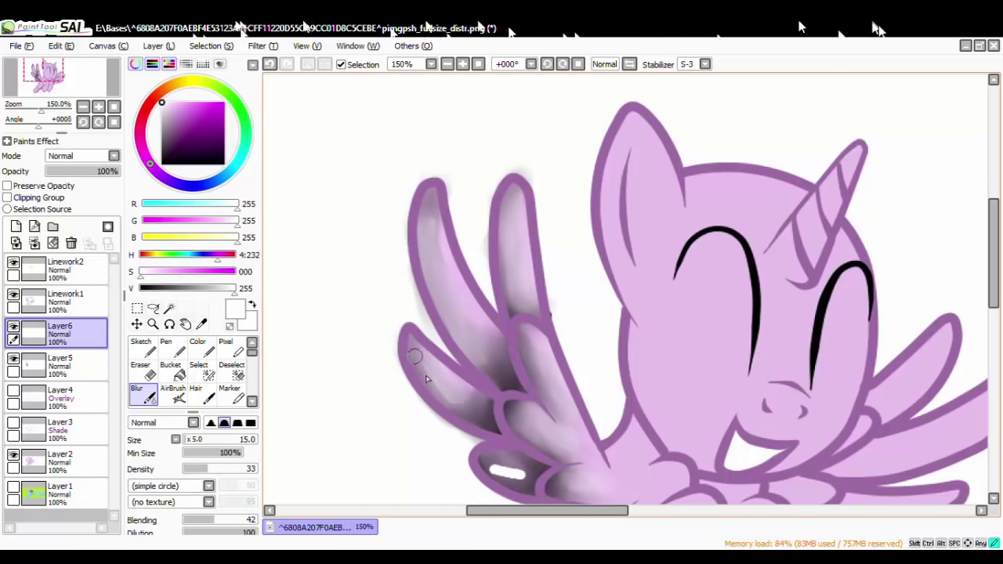
scroll(497, 398, "down", 3)
scroll(501, 439, "up", 2)
left_click_drag(514, 416, 493, 406)
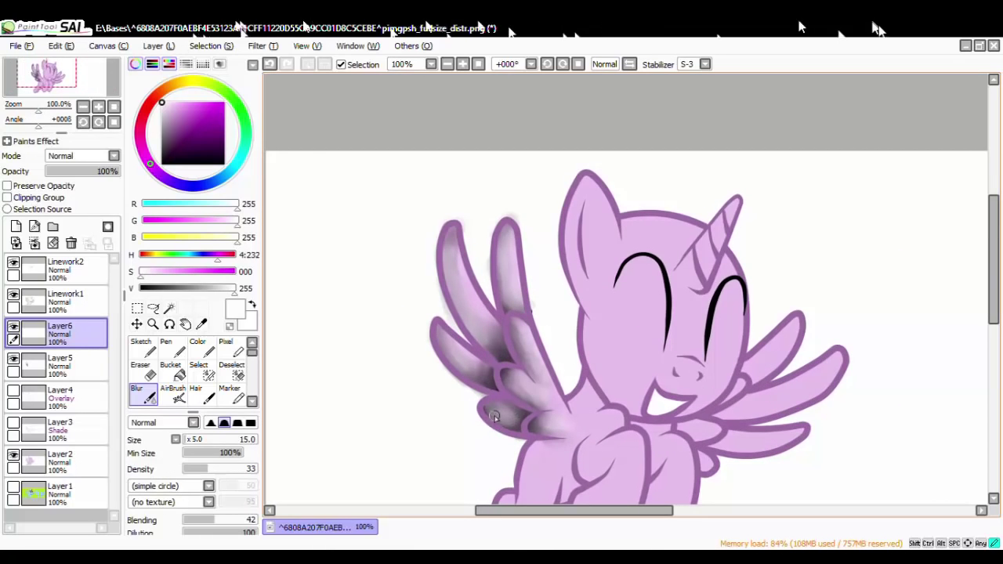
Lower the opacity of Layer5's black shading to 54%.
left_click(82, 362)
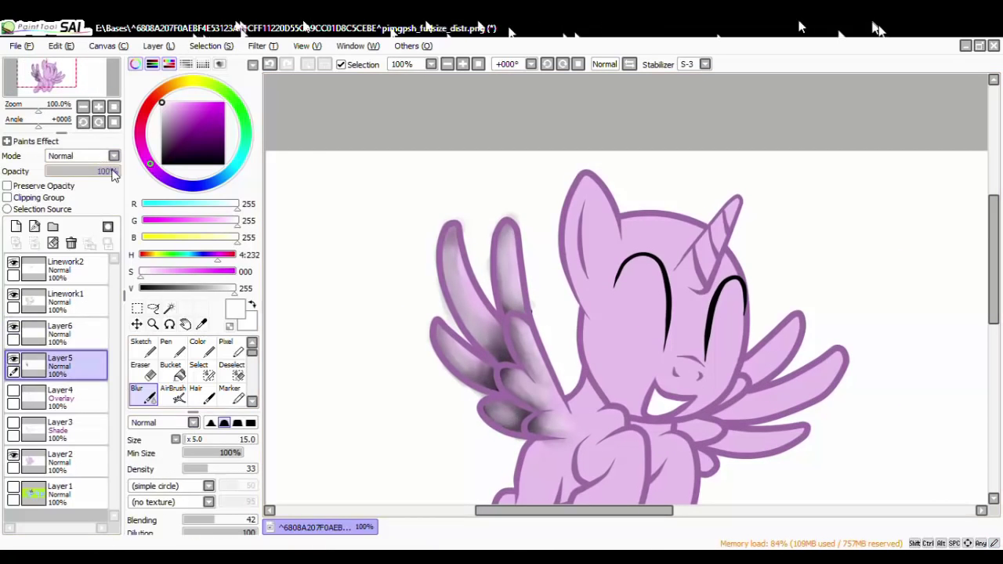
mouse_move(112, 174)
left_mouse_down()
mouse_move(82, 177)
mouse_move(92, 184)
left_mouse_up()
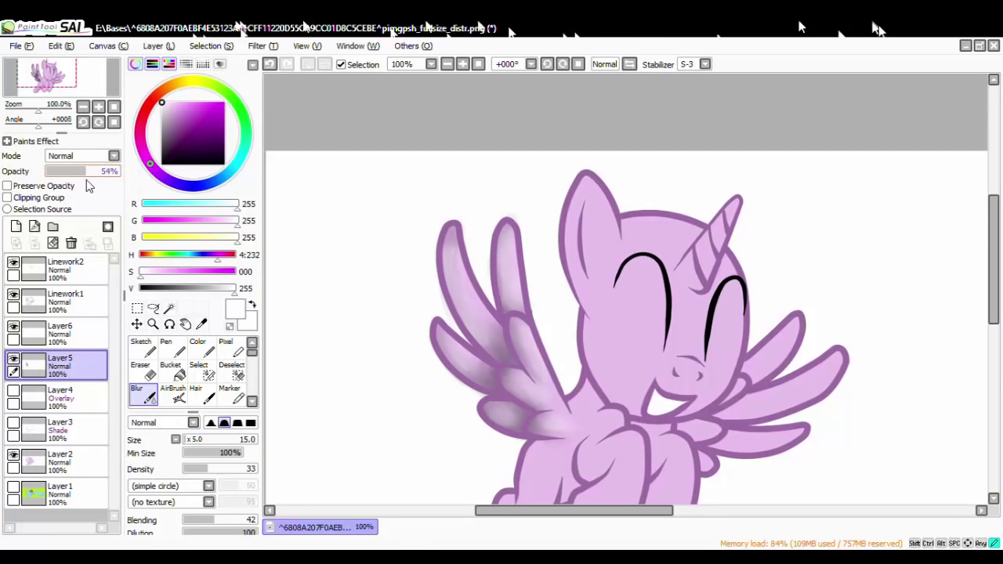
scroll(334, 269, "down", 3)
scroll(447, 306, "up", 4)
scroll(563, 345, "down", 3)
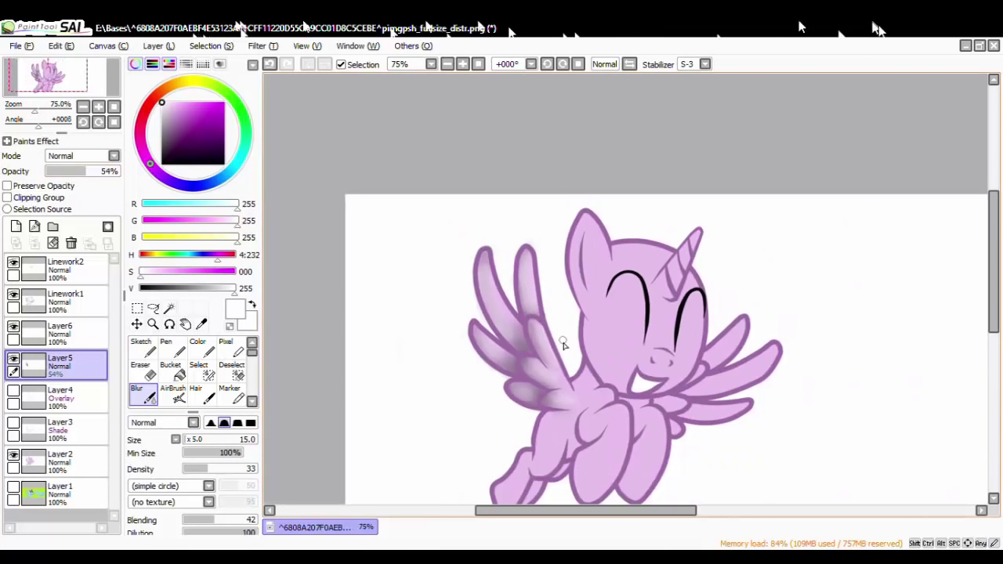
scroll(563, 345, "up", 1)
Merge the white highlight layer, Layer6, down into Layer5.
left_click(66, 339)
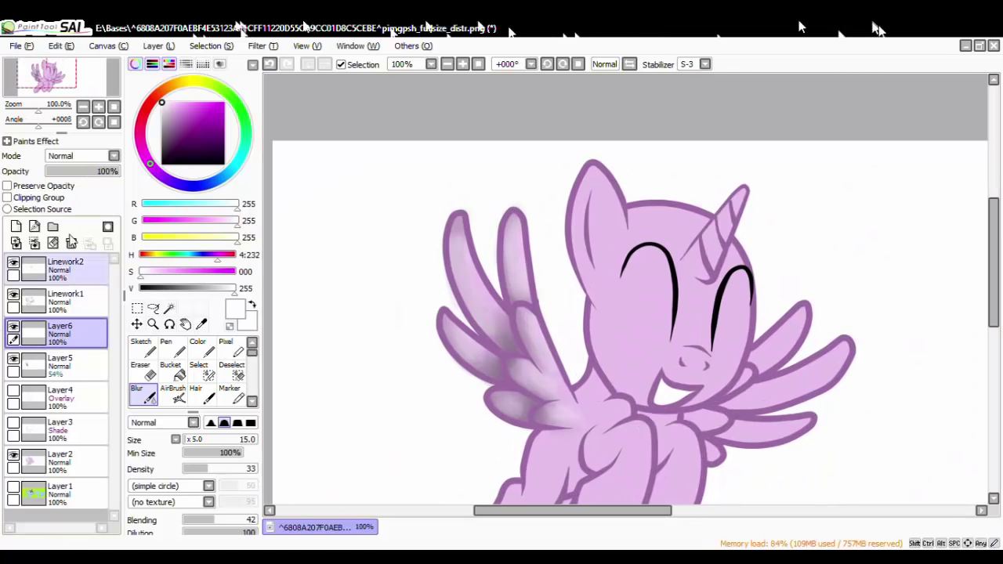
left_click(34, 243)
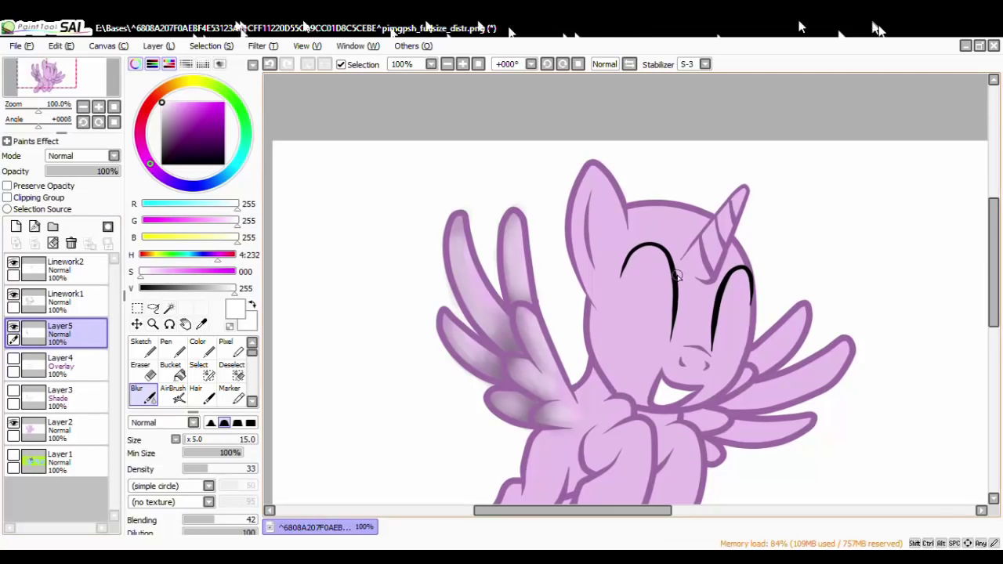
scroll(619, 416, "down", 4)
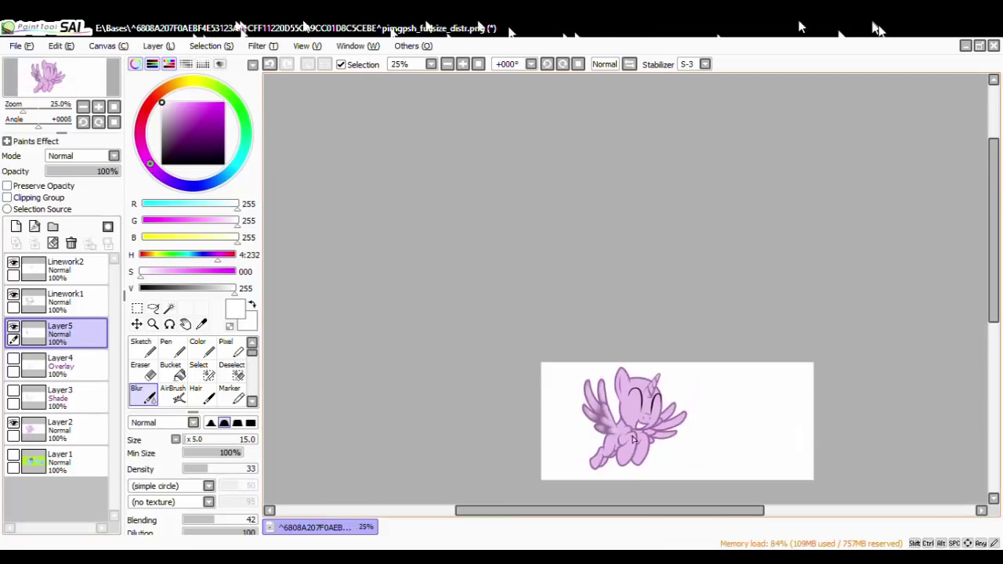
scroll(633, 440, "up", 4)
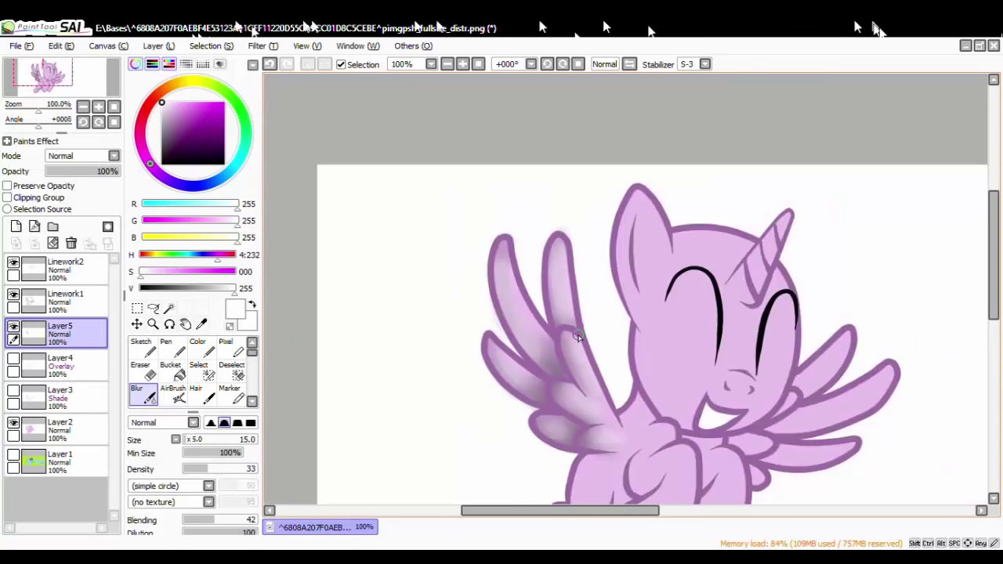
scroll(585, 382, "up", 2)
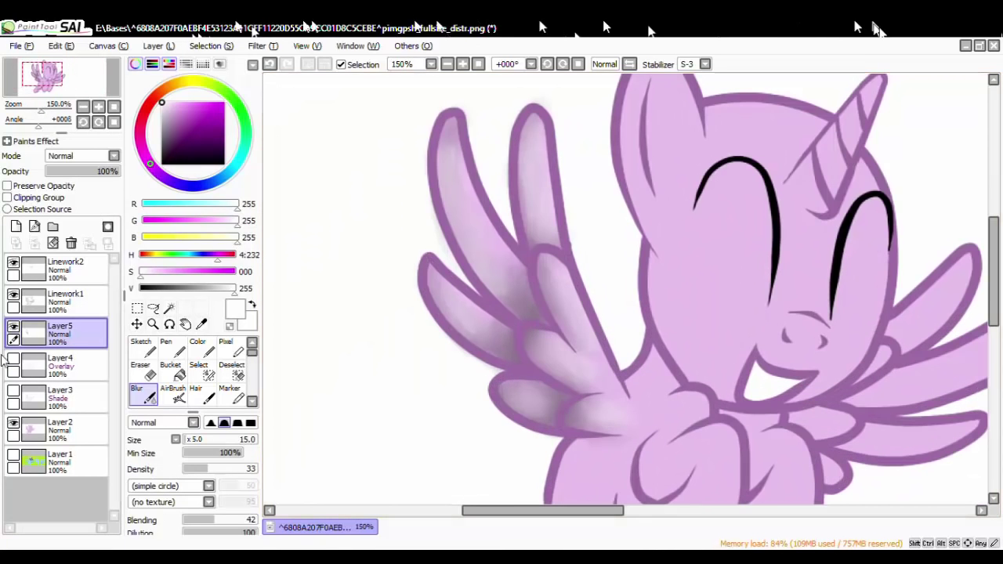
Hide Layer5 and show the Overlay layer Layer4 and the Shade layer Layer3.
left_click(14, 326)
left_click(14, 358)
left_click(13, 390)
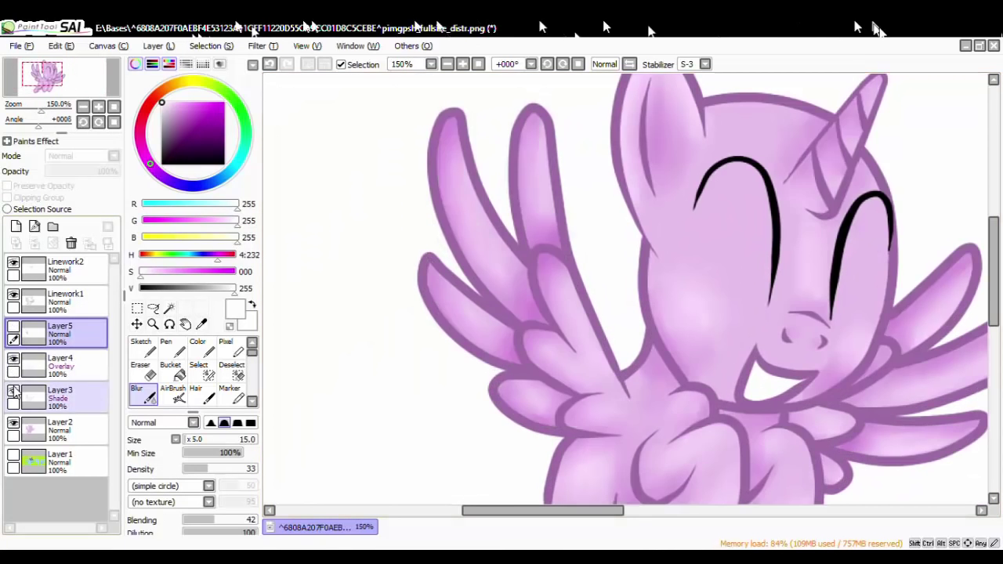
scroll(716, 208, "down", 2)
scroll(716, 224, "up", 2)
scroll(719, 225, "down", 2)
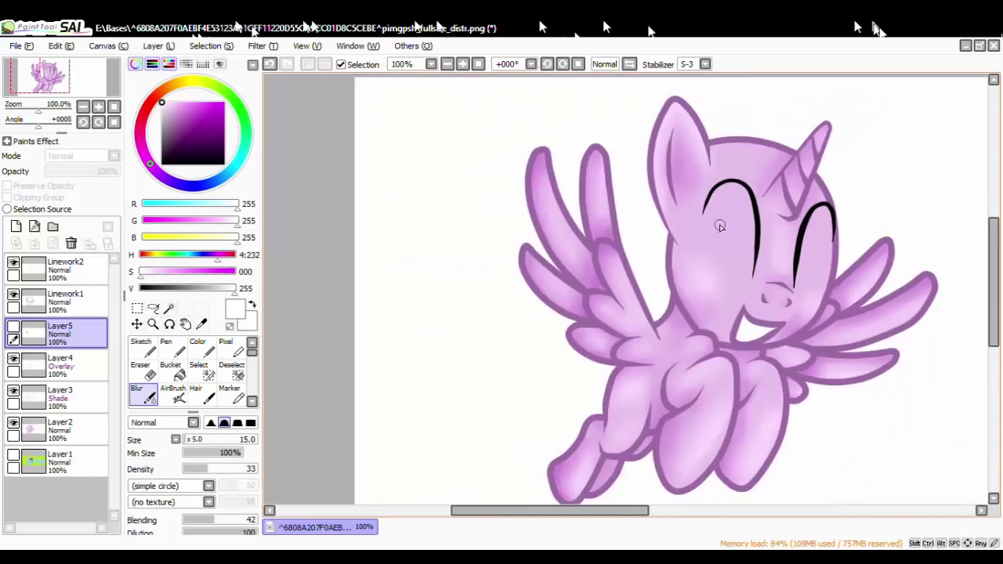
scroll(720, 225, "down", 3)
scroll(783, 222, "up", 2)
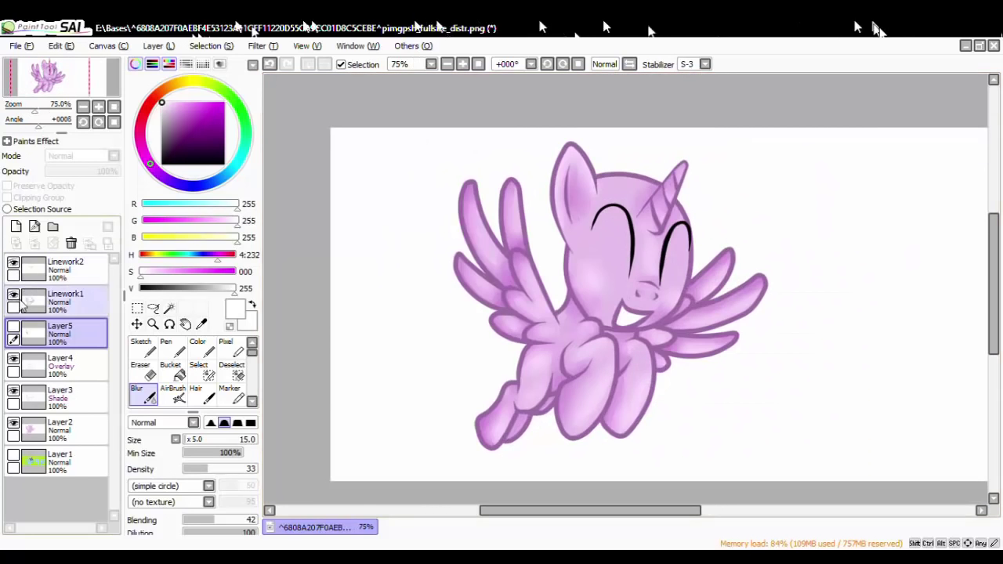
Show Layer5 and hide Layer4 and Layer3 to compare the left wing's black-and-white shading on its own.
left_click(13, 326)
scroll(308, 369, "down", 1)
scroll(308, 369, "up", 2)
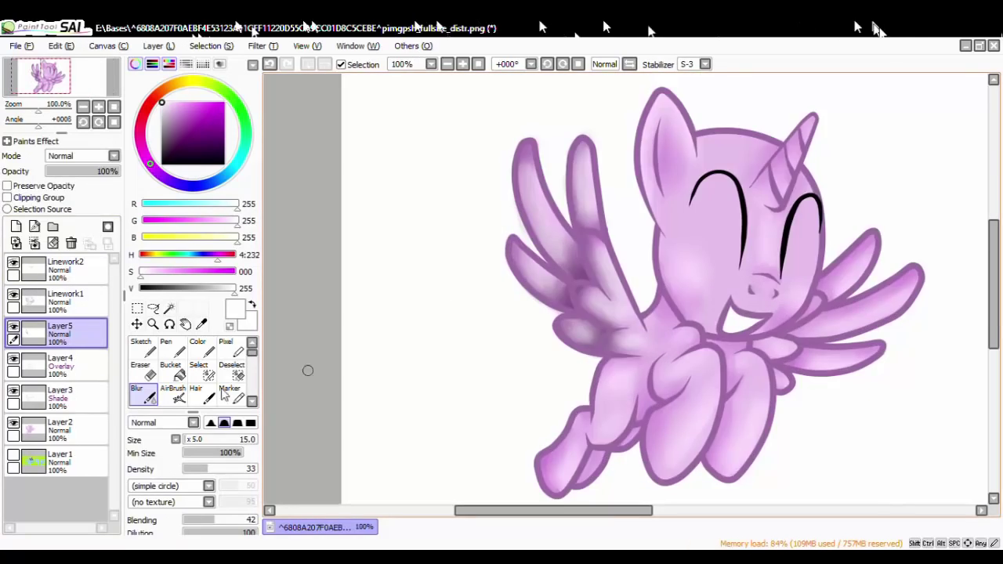
left_click(13, 357)
left_click(14, 390)
scroll(531, 274, "down", 1)
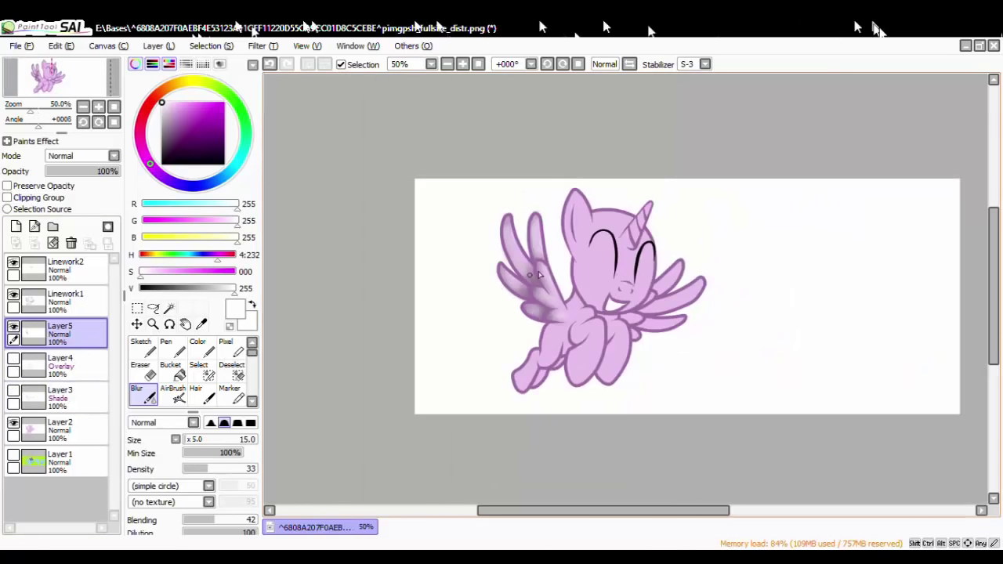
Show Layer4 and Layer3 again and examine the left wing's feathers with both kinds of shading combined.
scroll(538, 274, "up", 2)
left_click(14, 357)
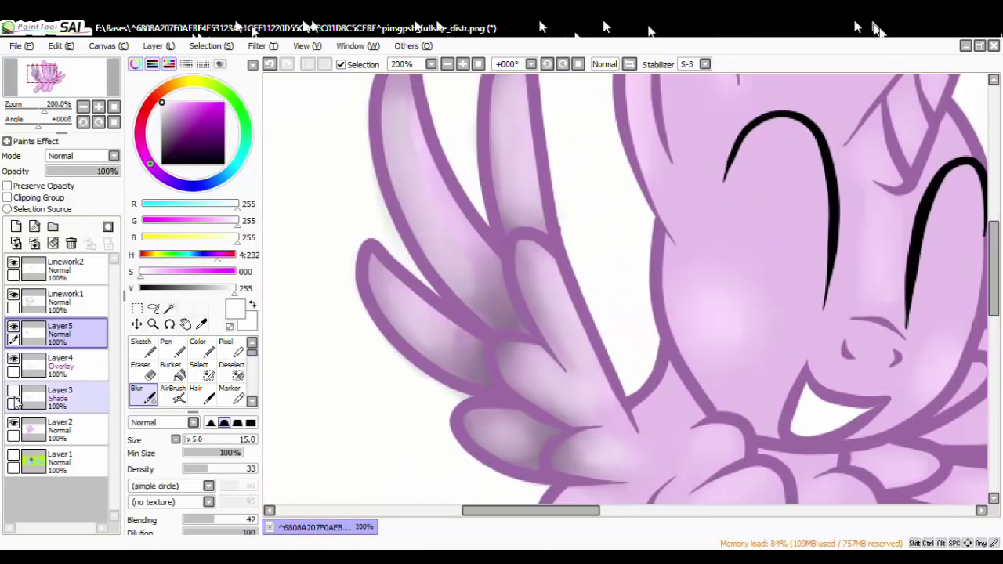
left_click(13, 390)
scroll(723, 249, "down", 2)
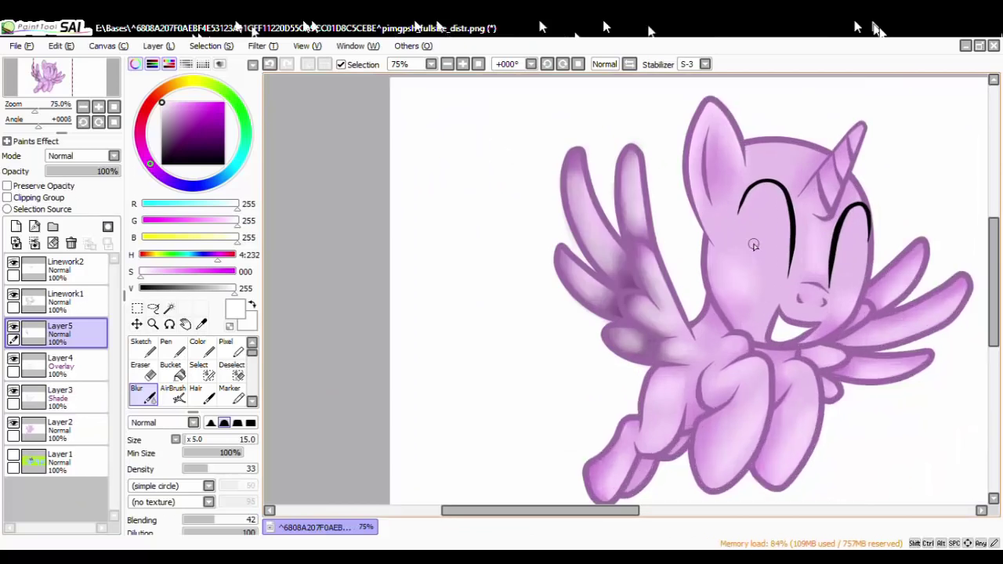
scroll(753, 245, "up", 1)
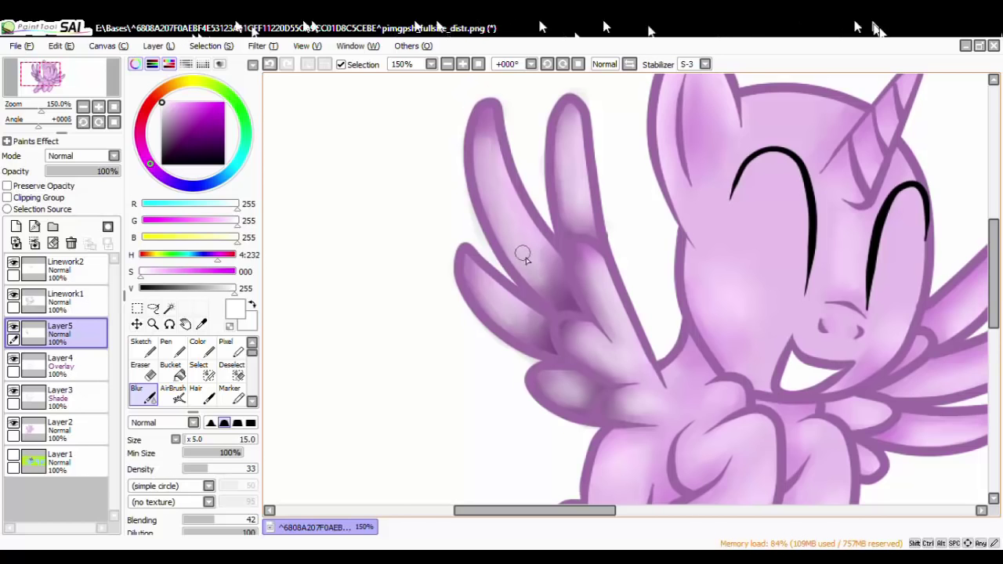
scroll(580, 309, "down", 3)
scroll(692, 321, "up", 2)
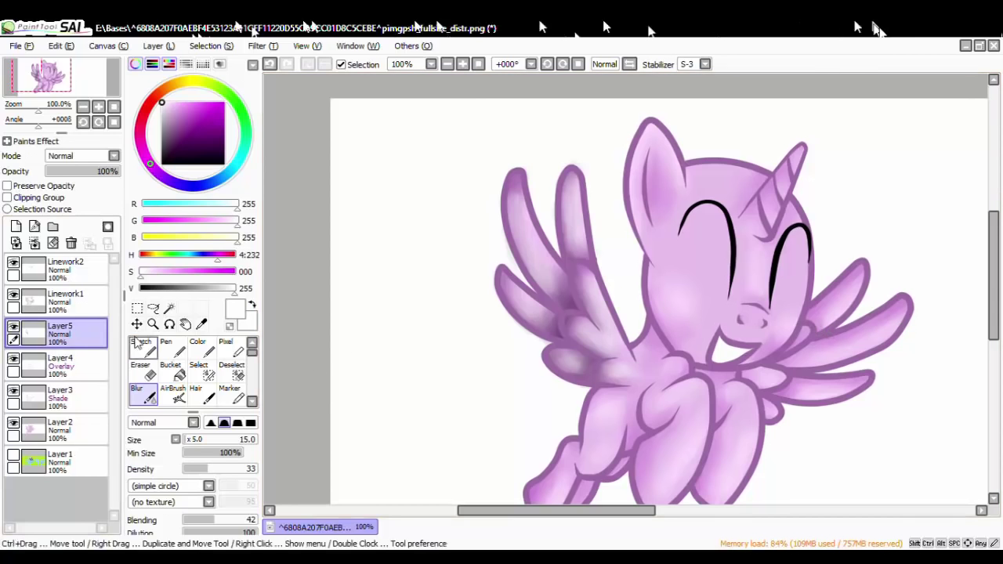
Delete Layer5 with the black-and-white wing shading.
left_click(70, 244)
scroll(613, 270, "down", 3)
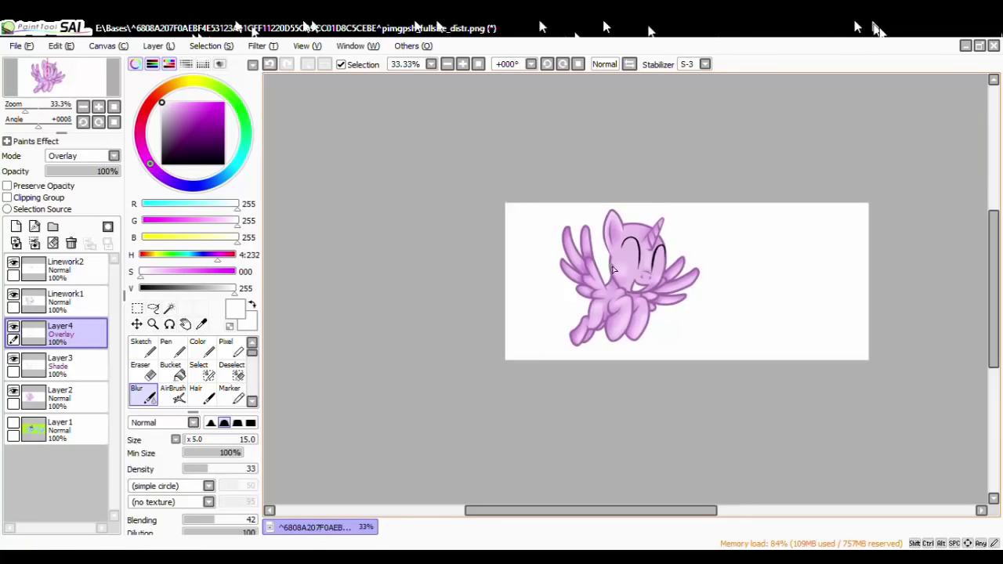
scroll(613, 270, "up", 3)
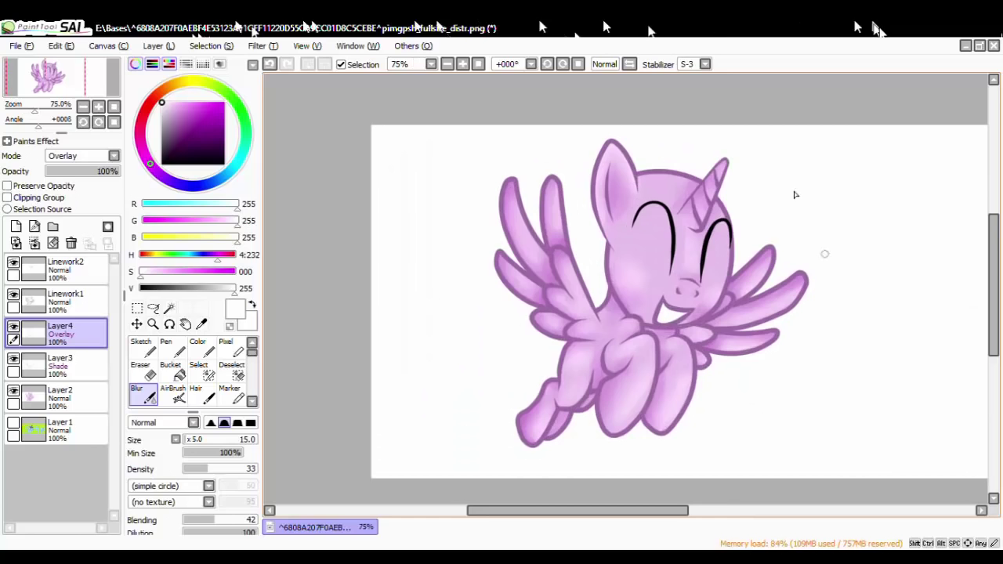
Examine the whole pony's purple shading and highlights from far away and close up.
scroll(712, 186, "down", 3)
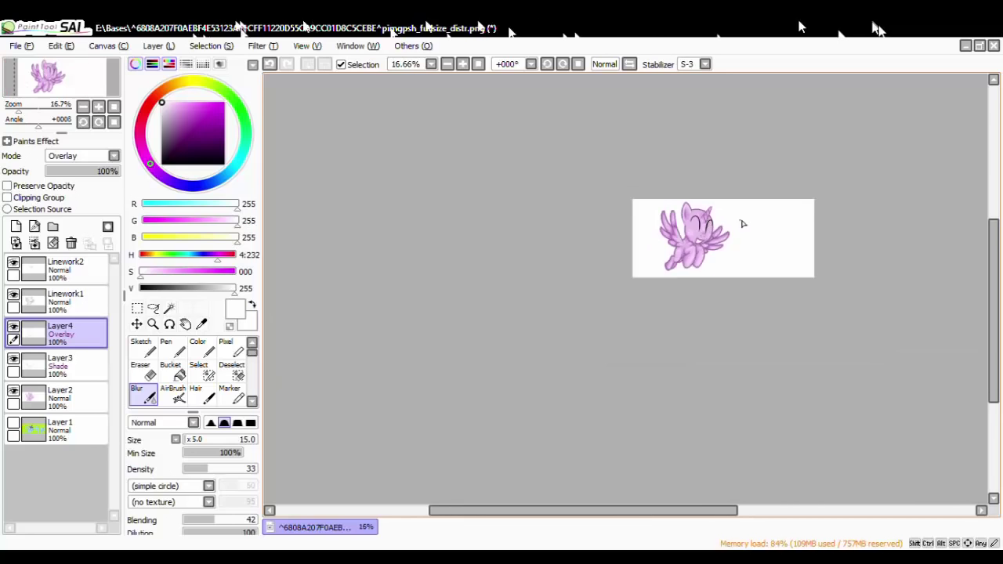
scroll(656, 254, "up", 2)
scroll(656, 254, "up", 1)
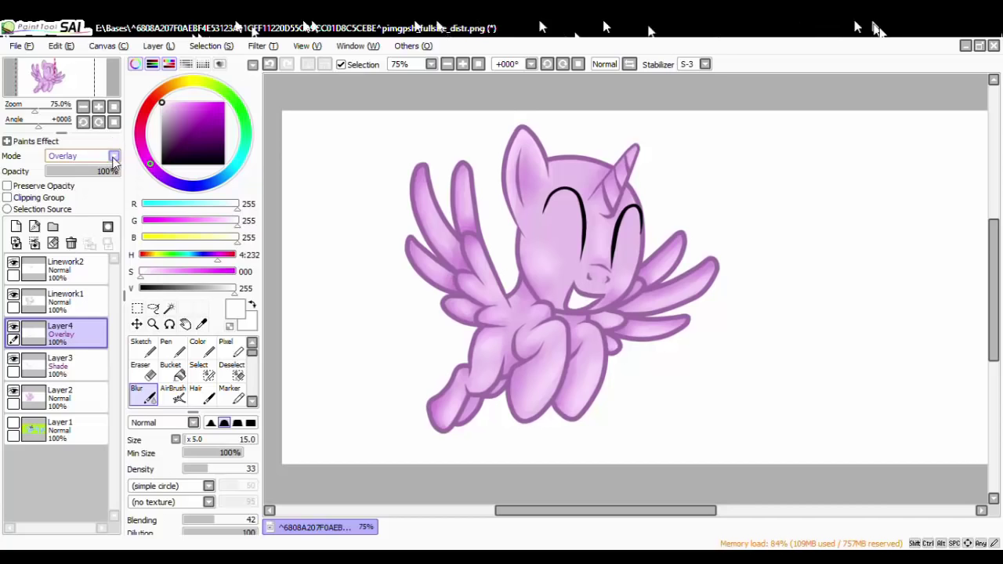
scroll(486, 334, "down", 5)
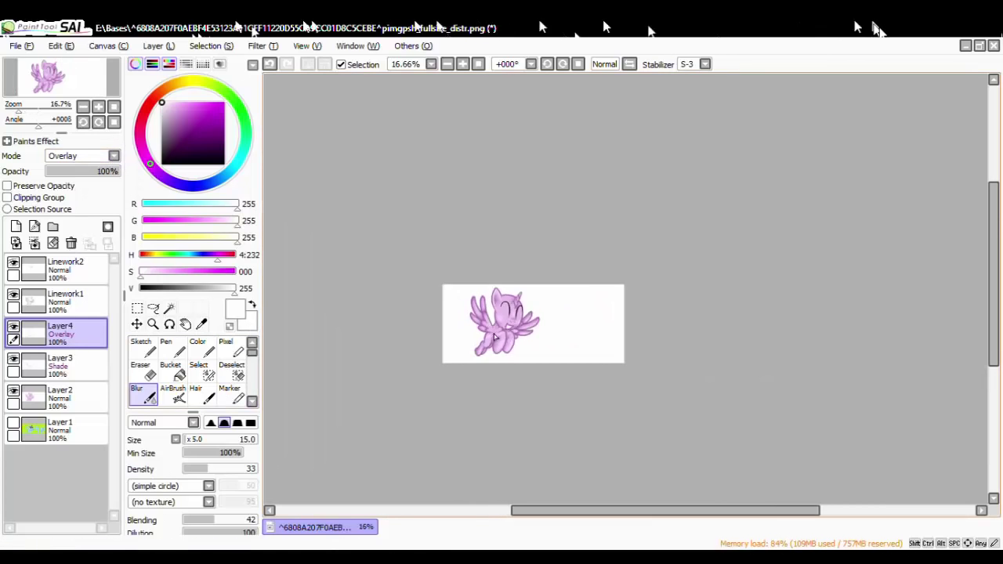
scroll(486, 330, "up", 5)
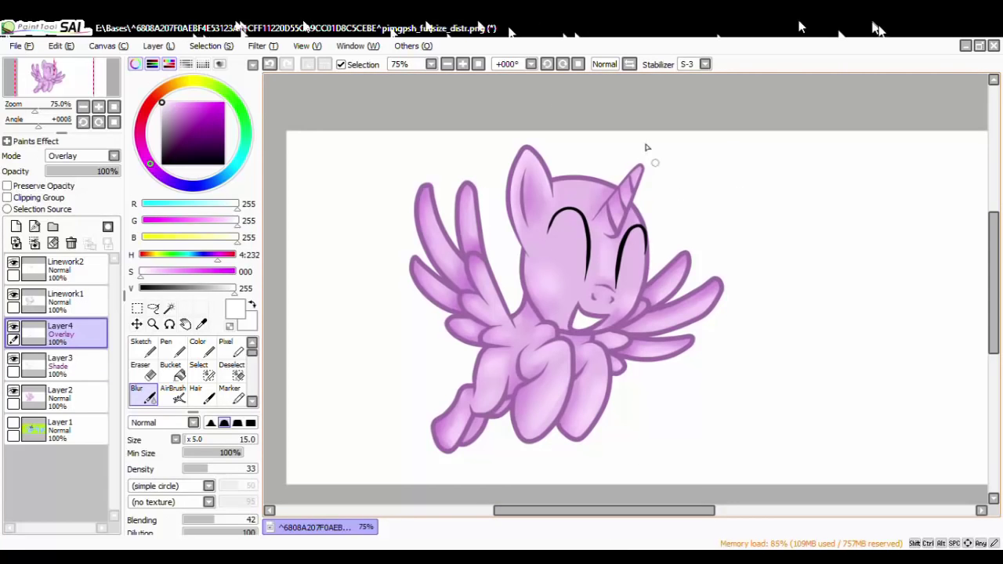
scroll(554, 249, "down", 2)
scroll(561, 257, "up", 2)
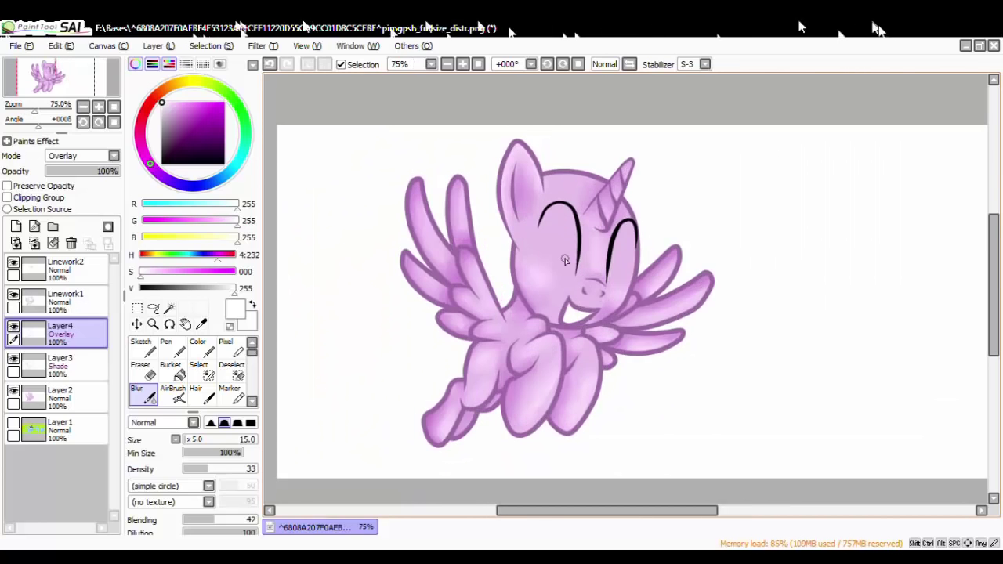